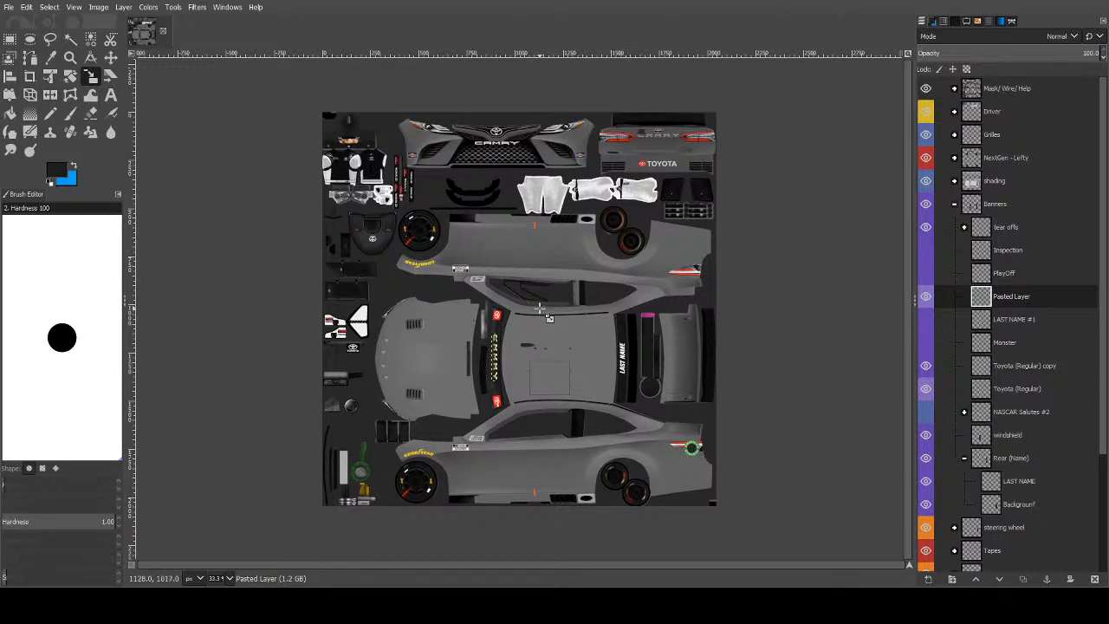
Look over the whole car template, from the bumpers and upper side panel to the hood, roof and lower side panel.
scroll(539, 309, up, 2)
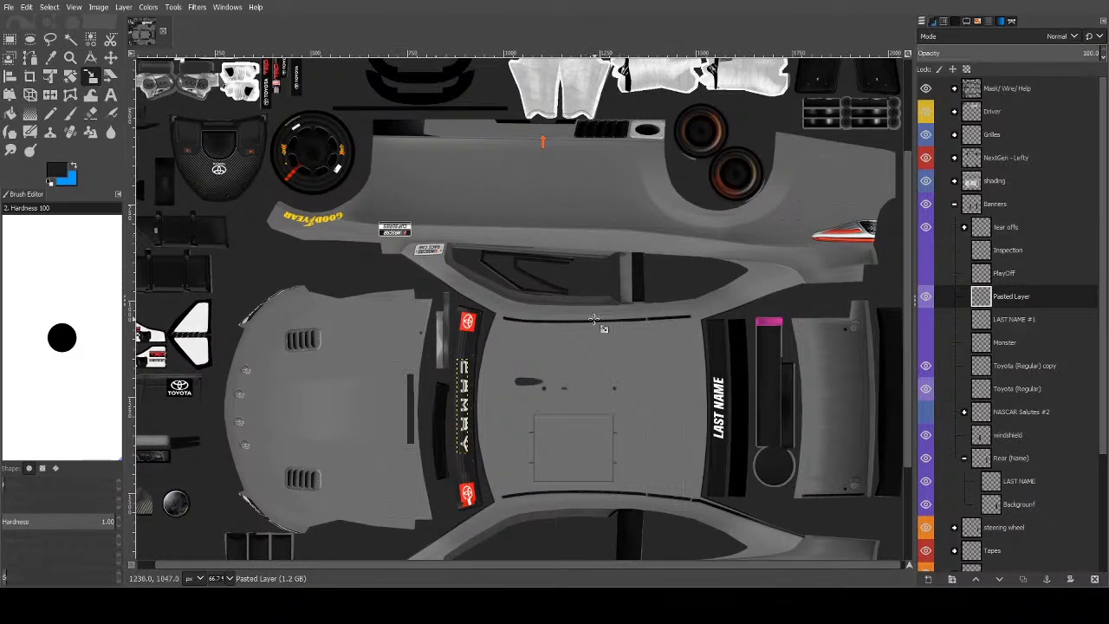
scroll(598, 319, down, 3)
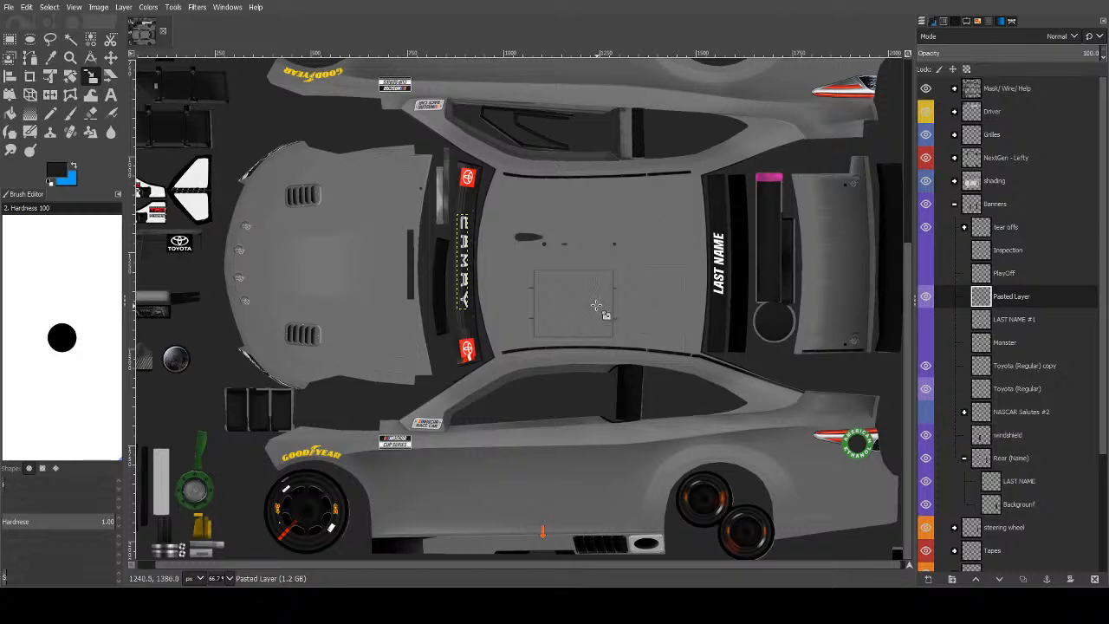
click(70, 39)
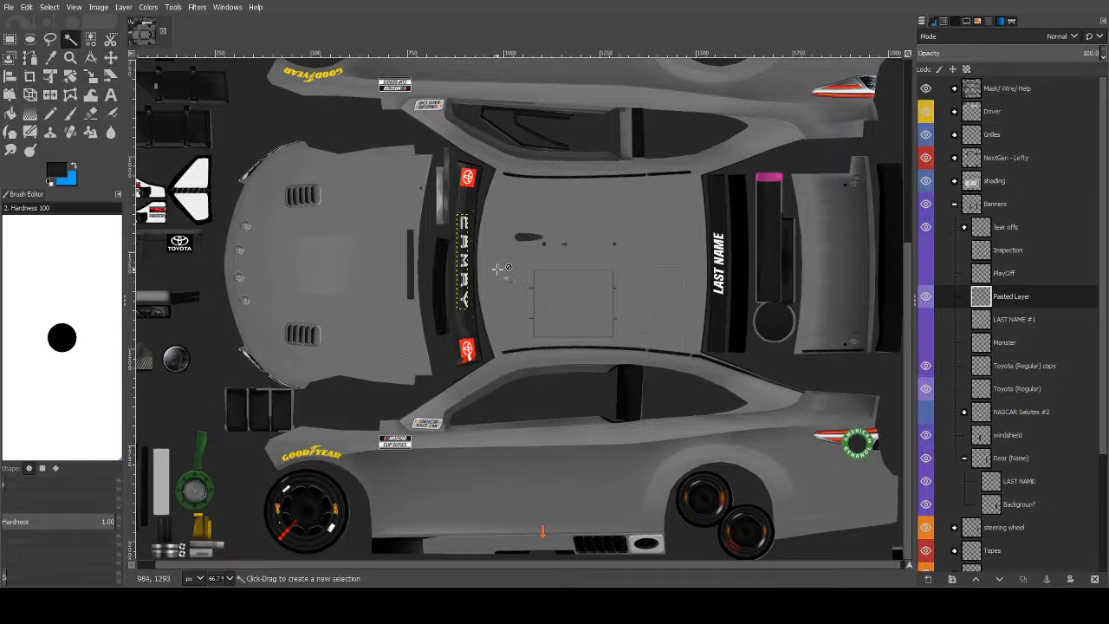
scroll(491, 269, up, 5)
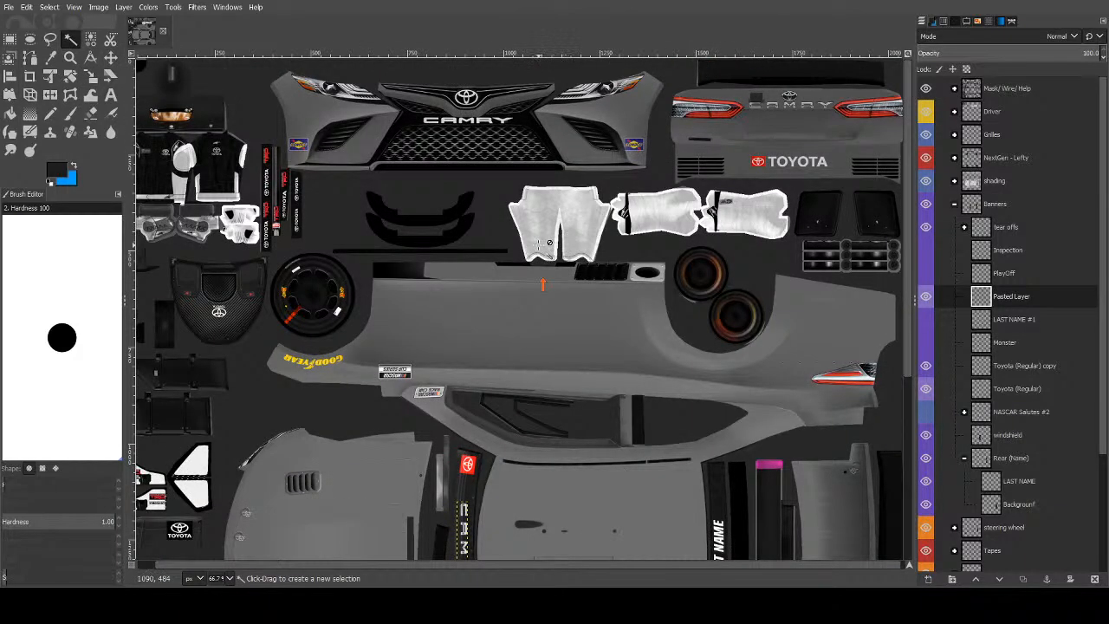
scroll(549, 243, down, 5)
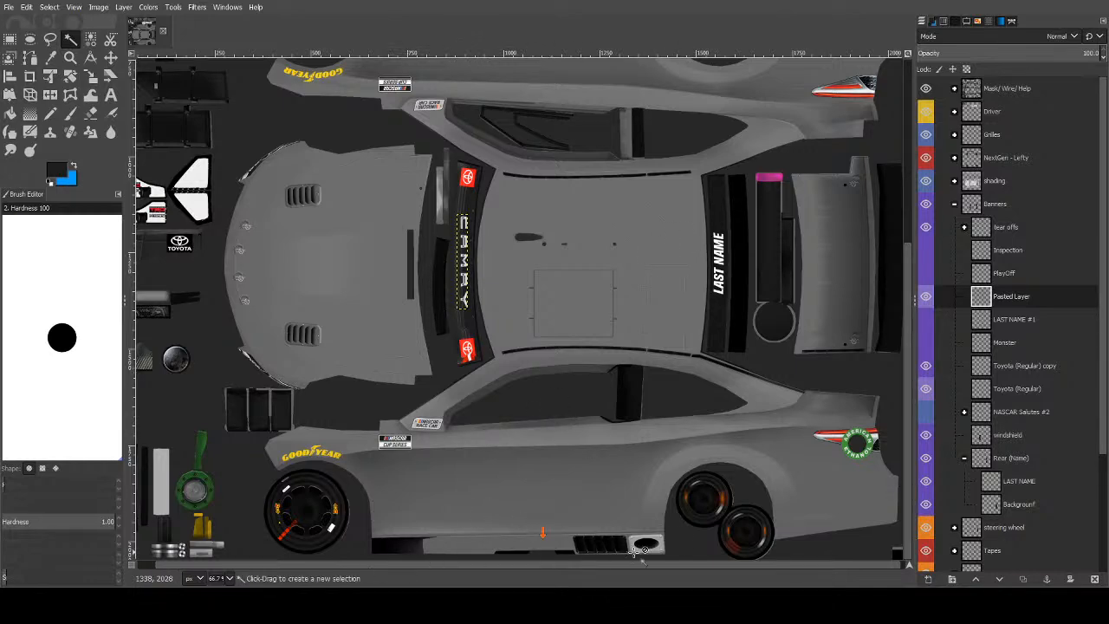
scroll(685, 422, up, 5)
scroll(685, 421, up, 1)
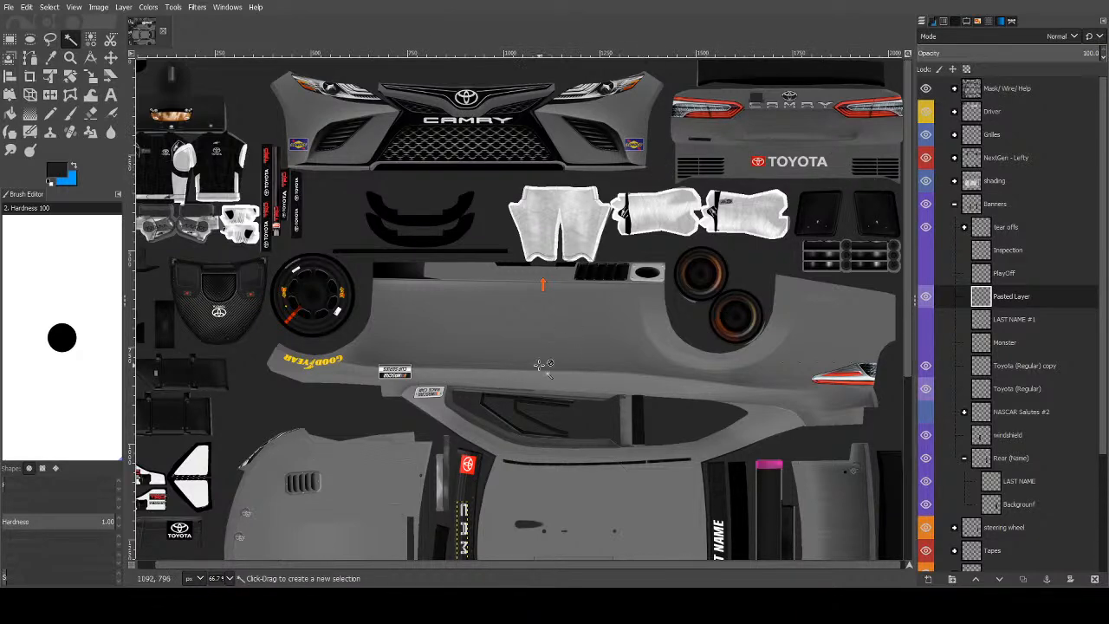
scroll(544, 364, down, 8)
scroll(541, 328, up, 4)
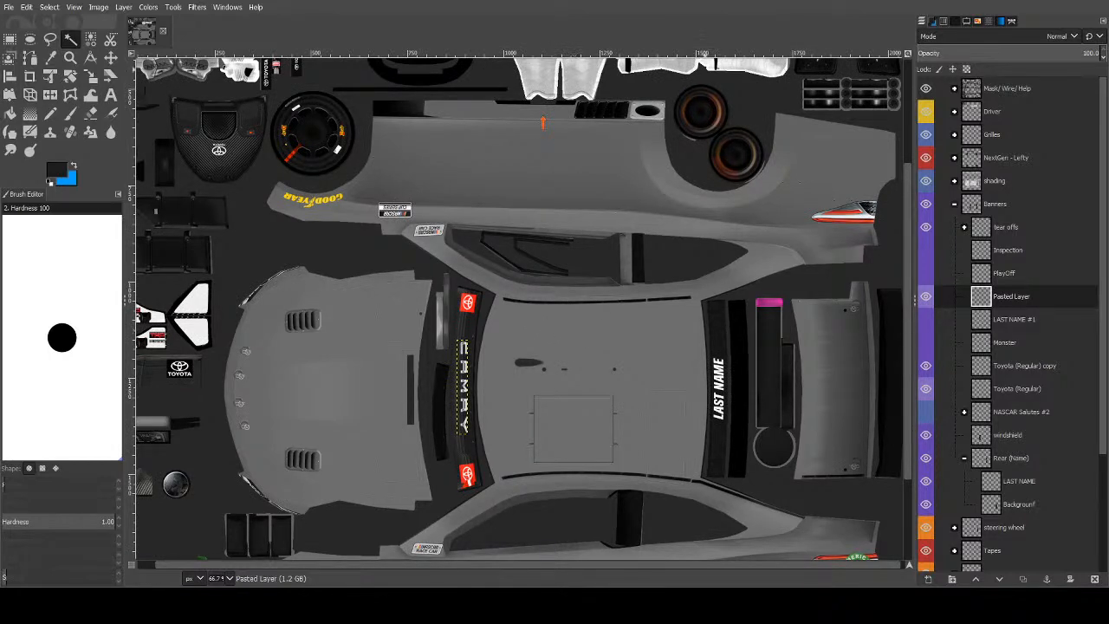
scroll(443, 211, up, 4)
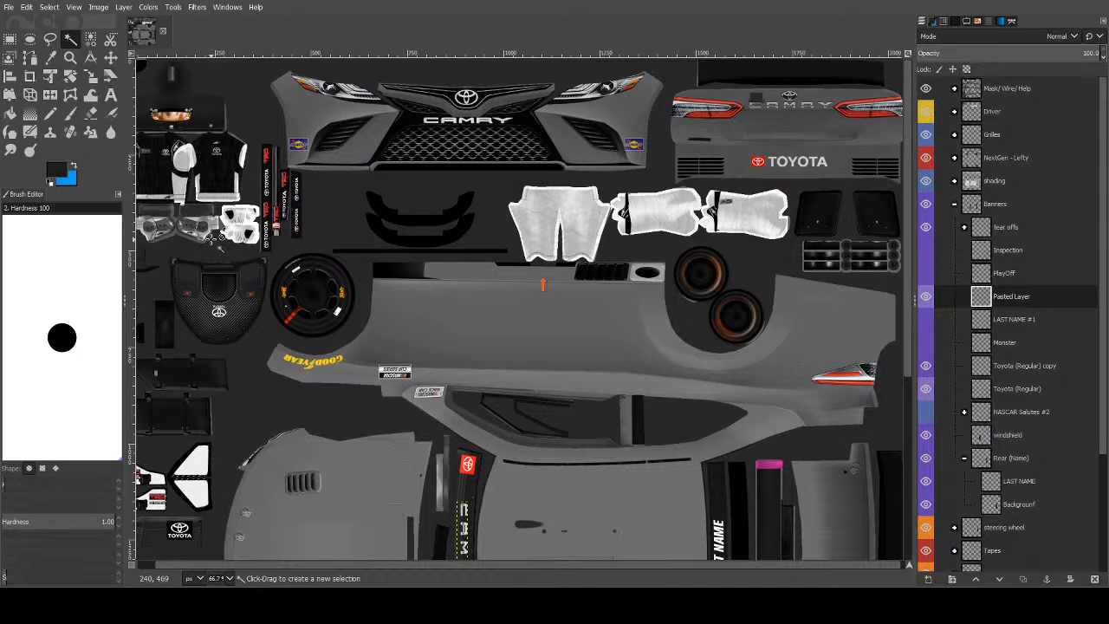
scroll(512, 310, down, 5)
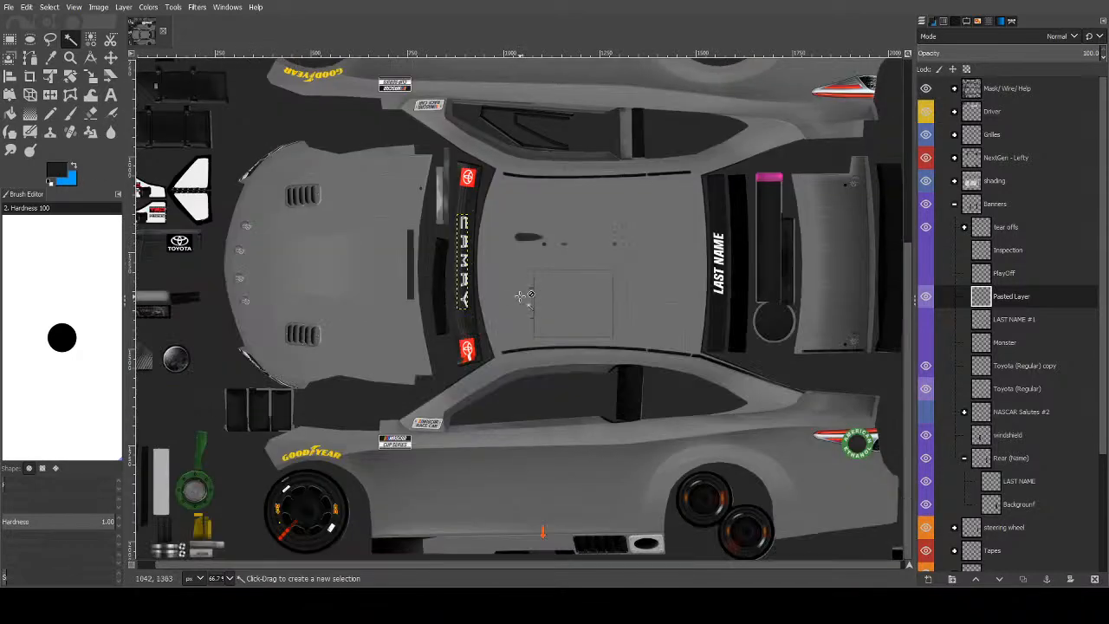
scroll(516, 299, up, 5)
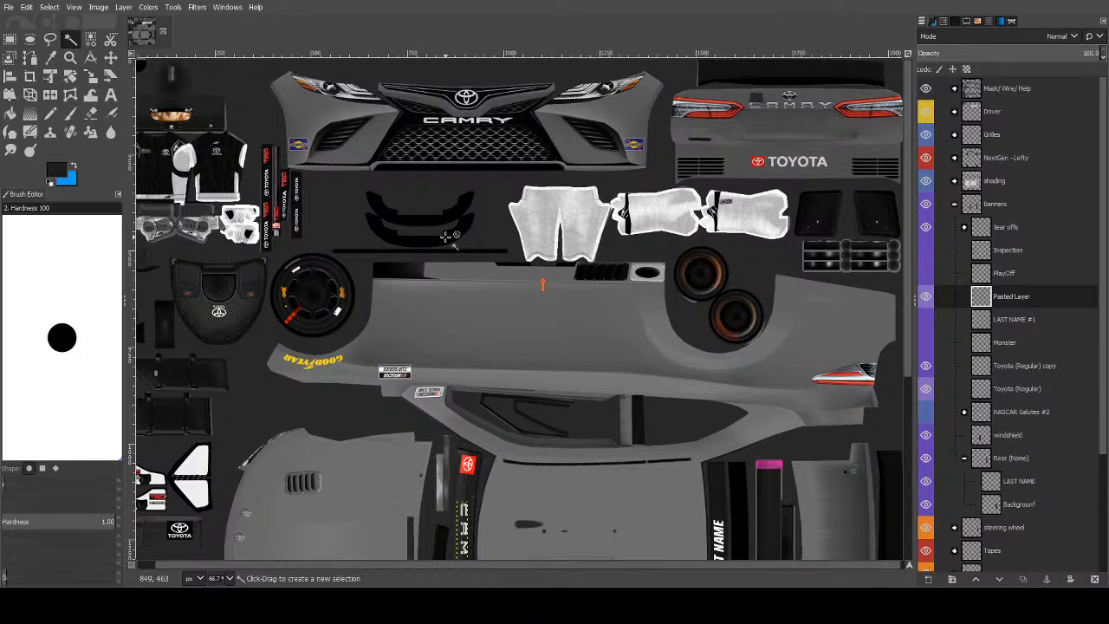
scroll(449, 243, down, 5)
Expand the Scheme group, make its Layer 1 active and show the Blackout full layer along with Blackout simple.
scroll(1020, 464, down, 2)
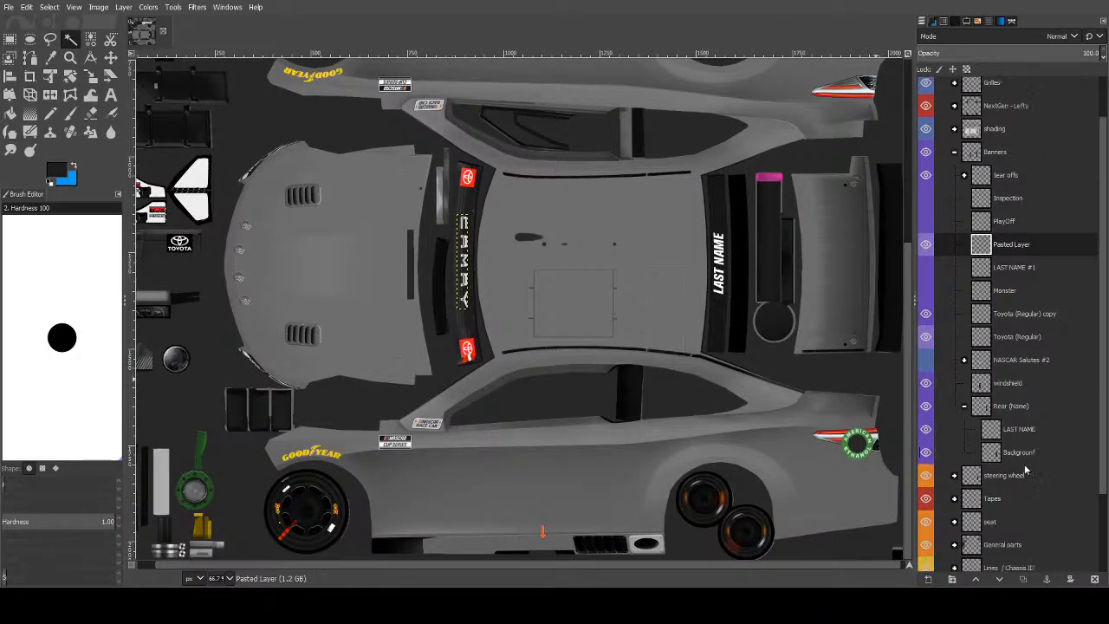
scroll(1020, 464, down, 4)
click(970, 551)
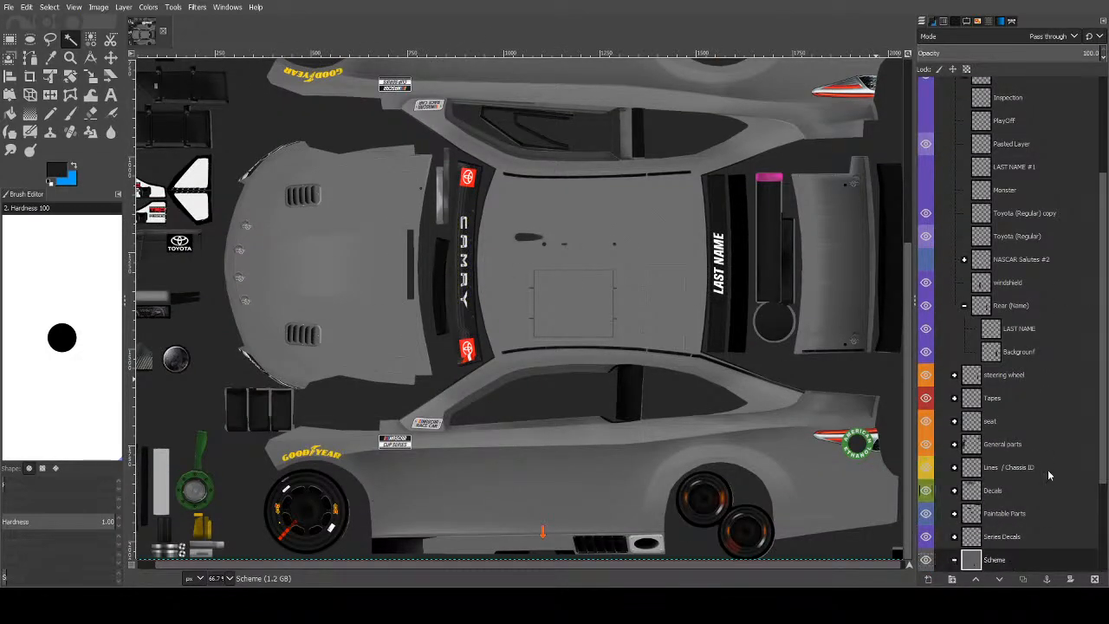
click(954, 560)
scroll(1036, 466, down, 3)
click(1008, 559)
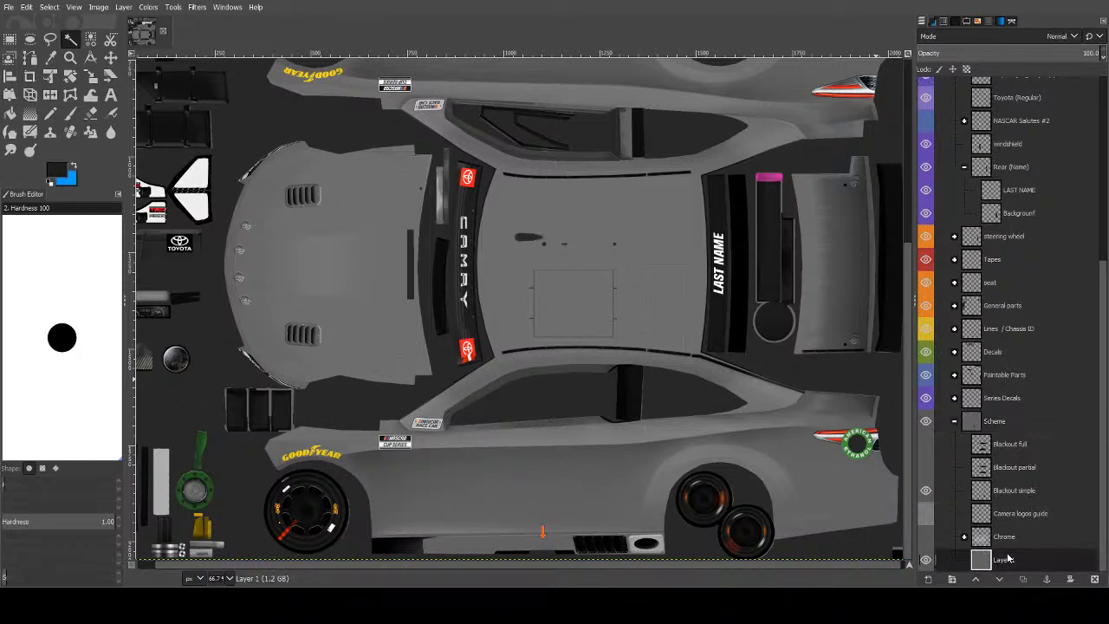
click(925, 491)
click(926, 490)
click(926, 445)
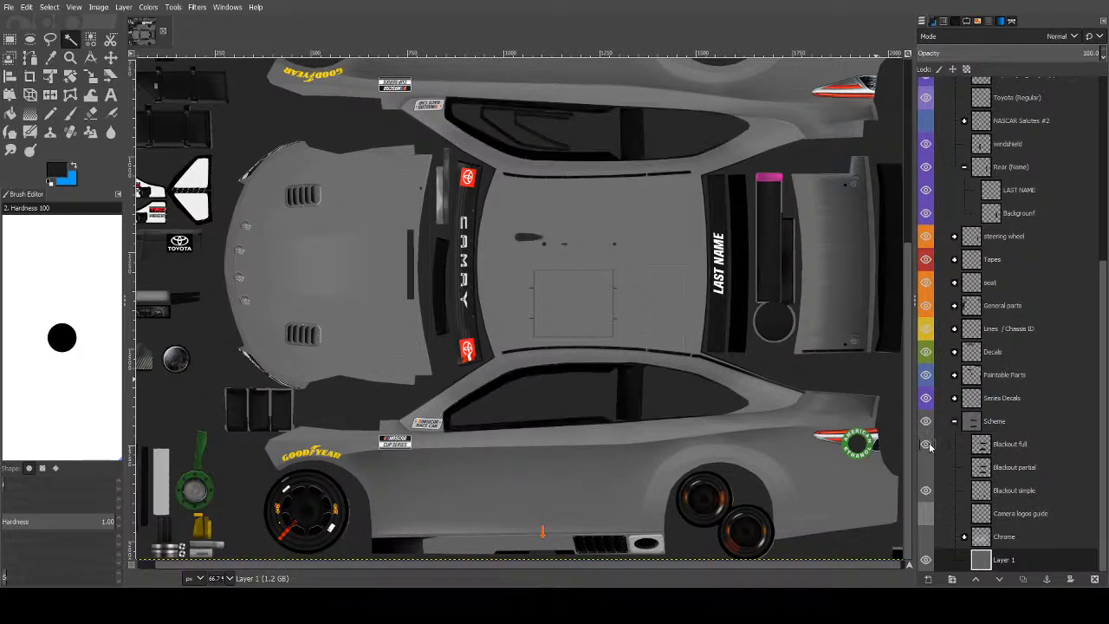
Set the foreground colour to white and bucket-fill Layer 1 to give the car a white base.
click(58, 173)
drag(748, 244, 619, 115)
click(11, 114)
click(12, 116)
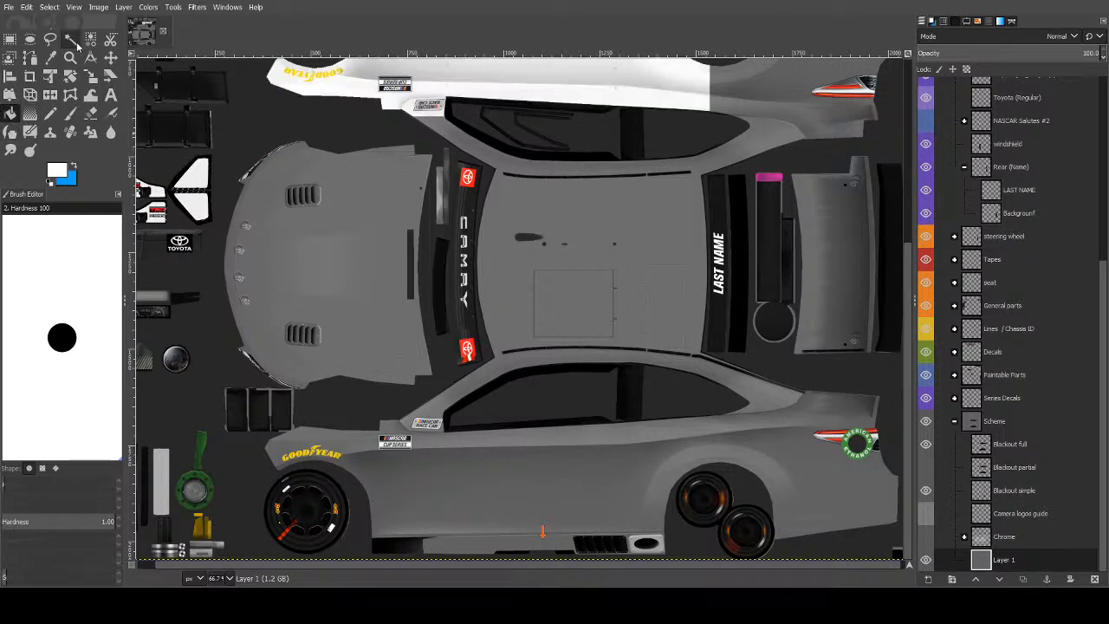
click(70, 39)
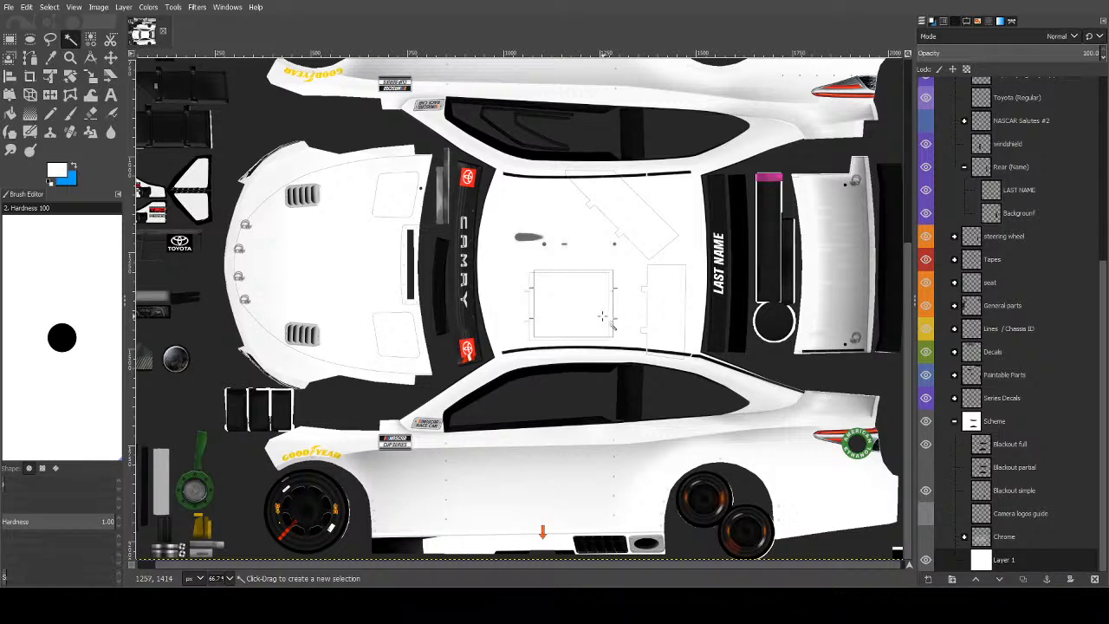
Paste the number 11 artwork as a new layer in the Scheme group and select its orange outline by colour.
scroll(562, 275, up, 5)
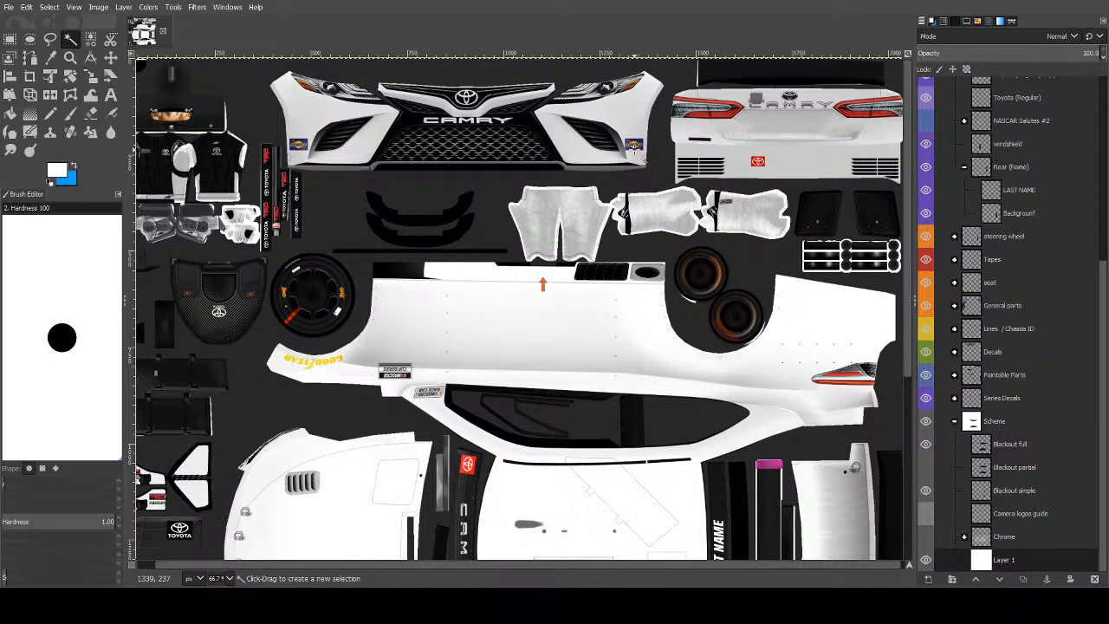
scroll(636, 149, down, 6)
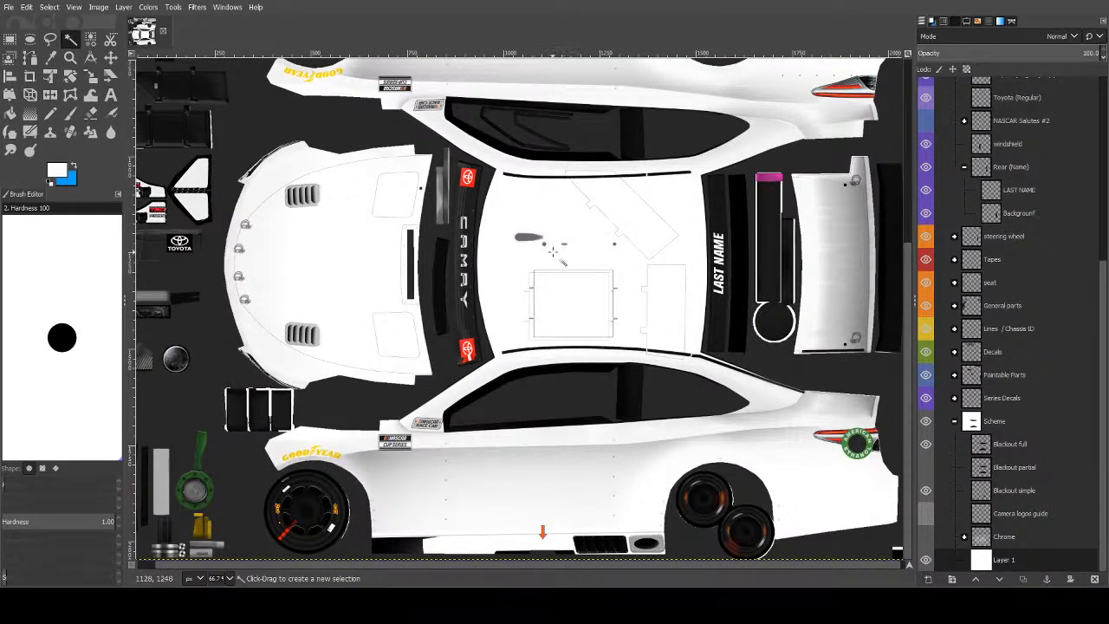
scroll(551, 250, up, 3)
scroll(552, 251, up, 3)
scroll(523, 246, down, 5)
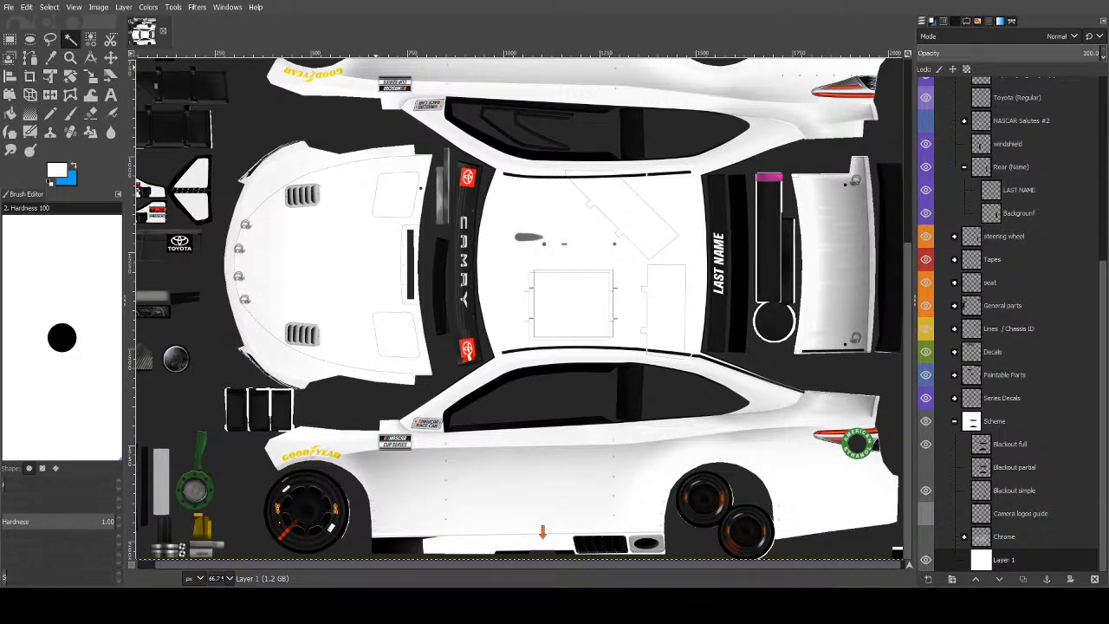
key(ctrl+v)
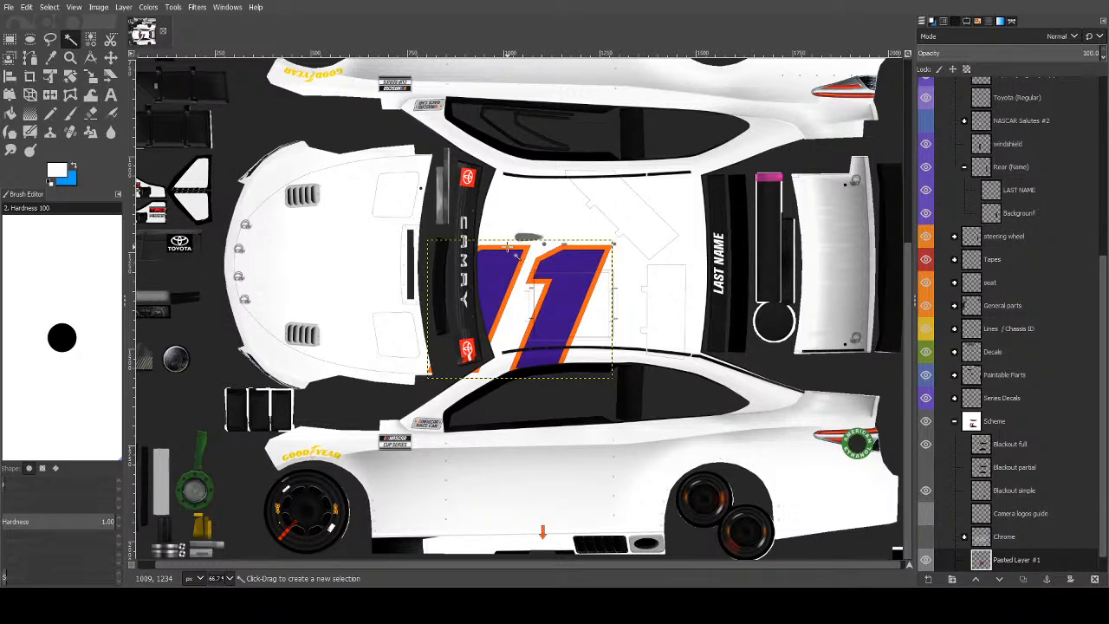
key(shift+o)
click(511, 249)
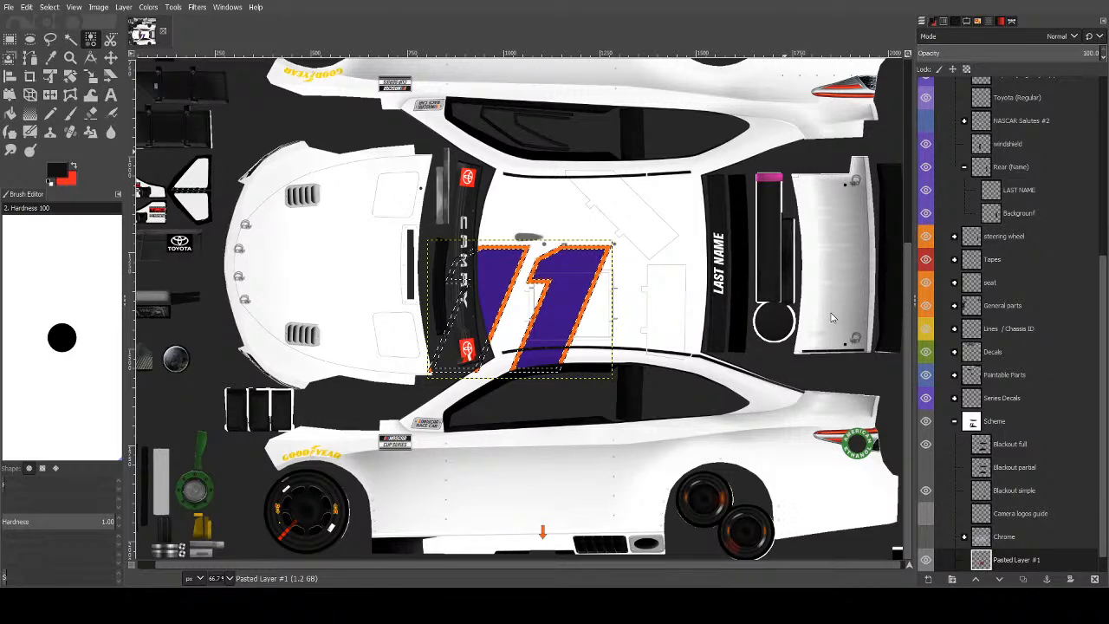
Scale the number 11 on the lower side panel to 338 × 243 pixels and shear it to reduce its slant.
key(shift+s)
click(598, 258)
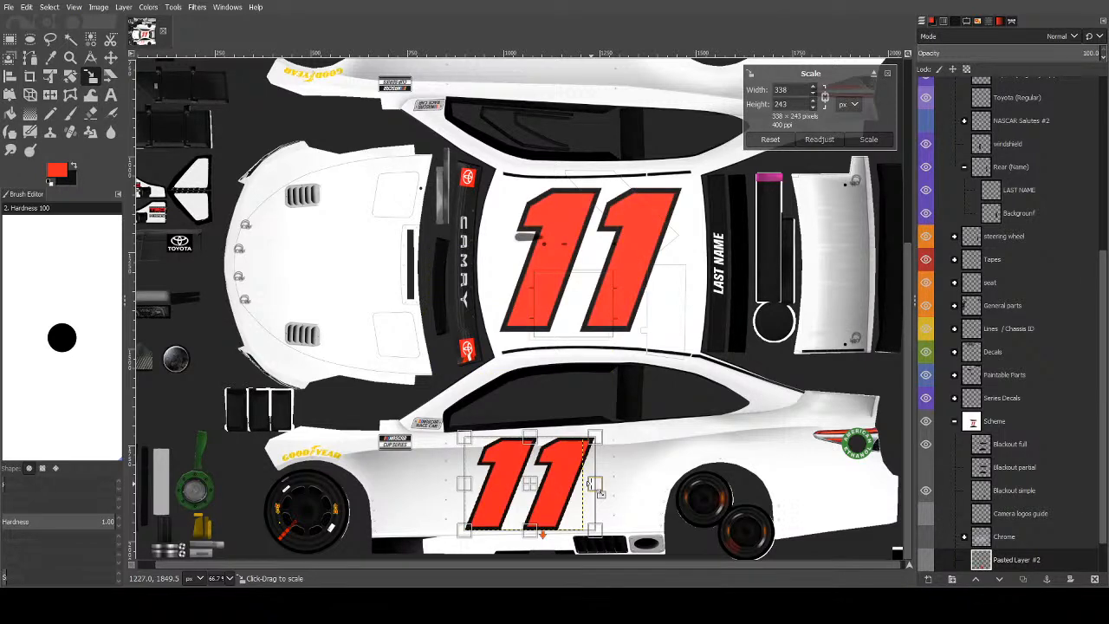
key(shift+h)
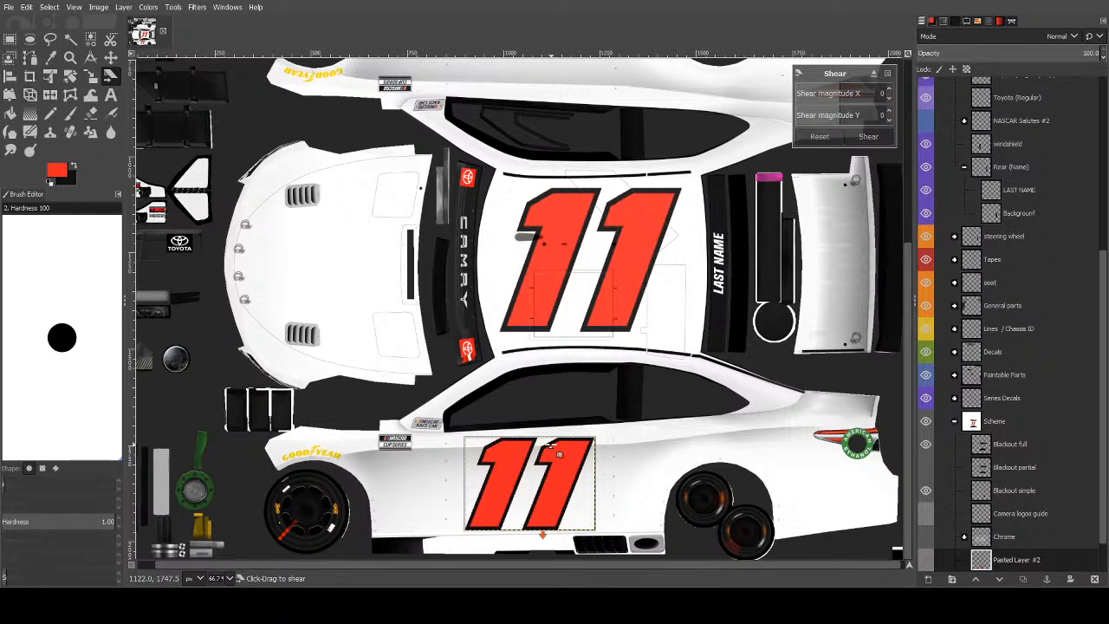
key(ctrl+z)
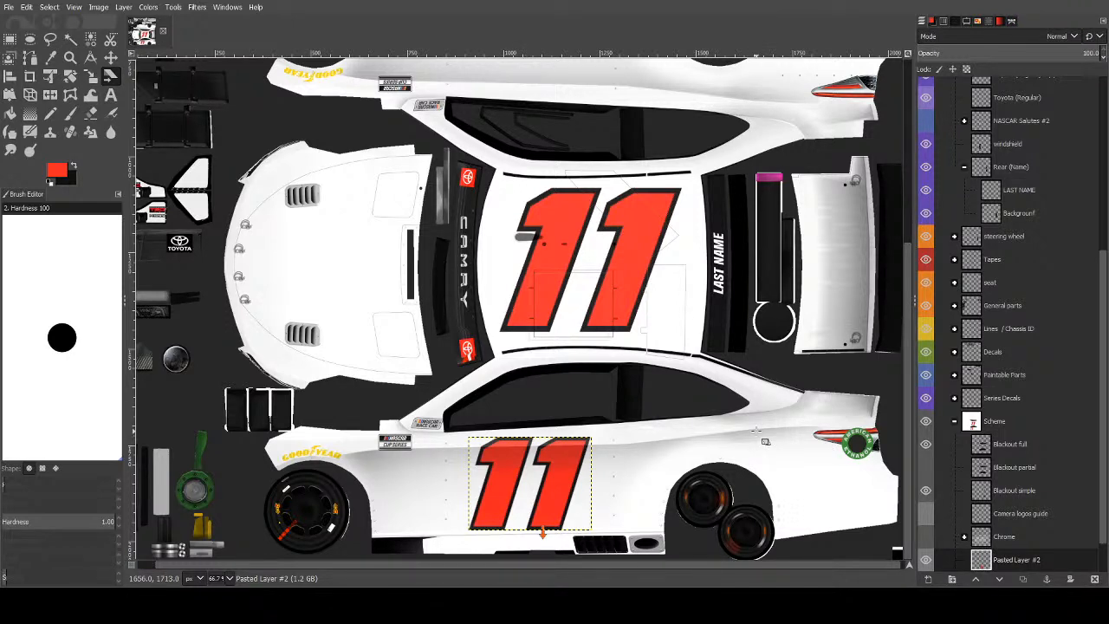
click(70, 39)
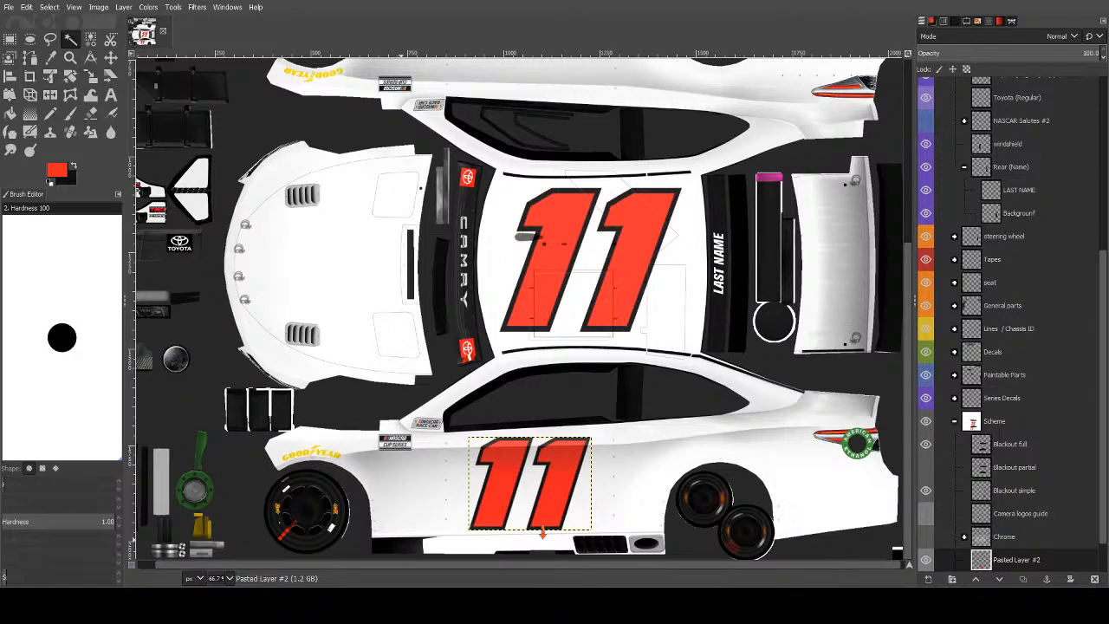
Add a new transparent layer directly above Layer 1 in the Scheme group.
scroll(997, 537, down, 2)
click(981, 560)
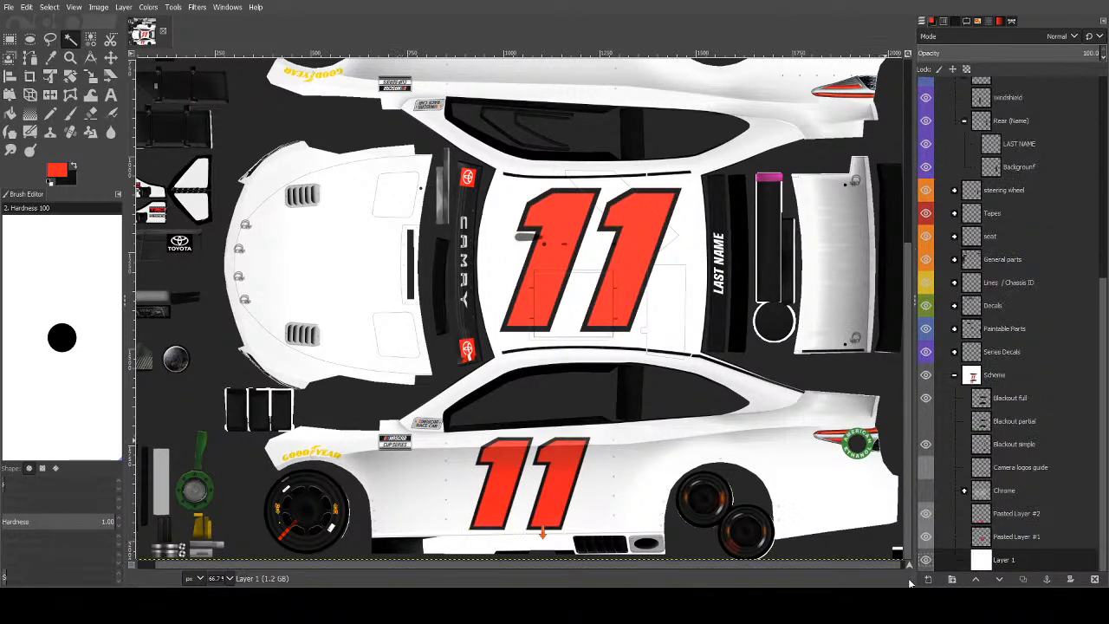
click(927, 561)
click(927, 561)
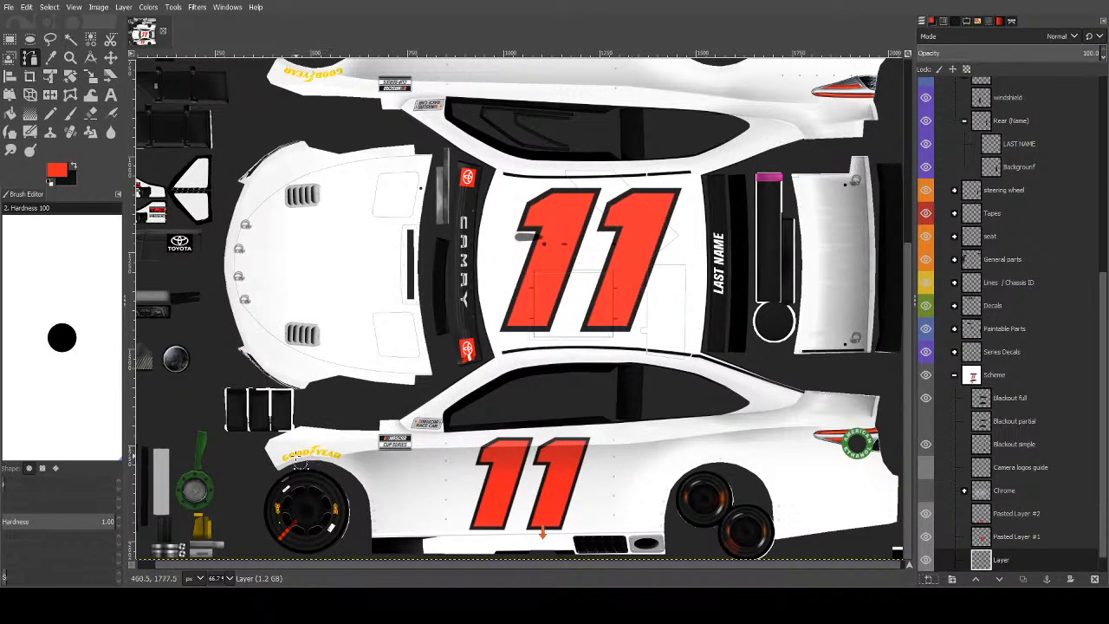
Start a curved path on the lower side panel, from the front fender past the Goodyear logo to just above the number 11.
click(273, 469)
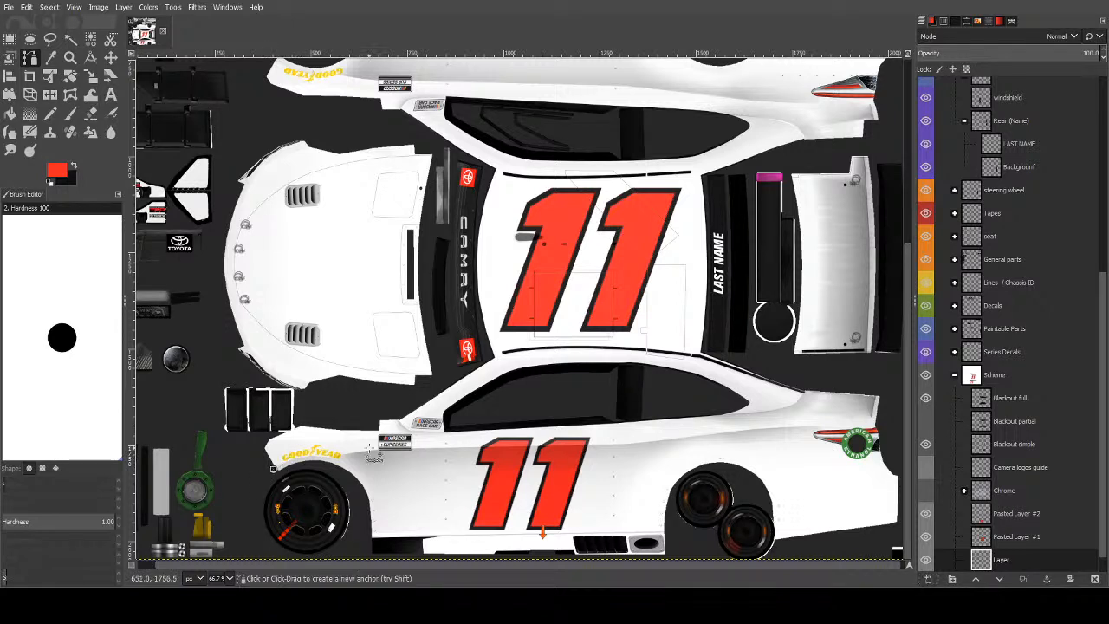
drag(369, 454, 443, 453)
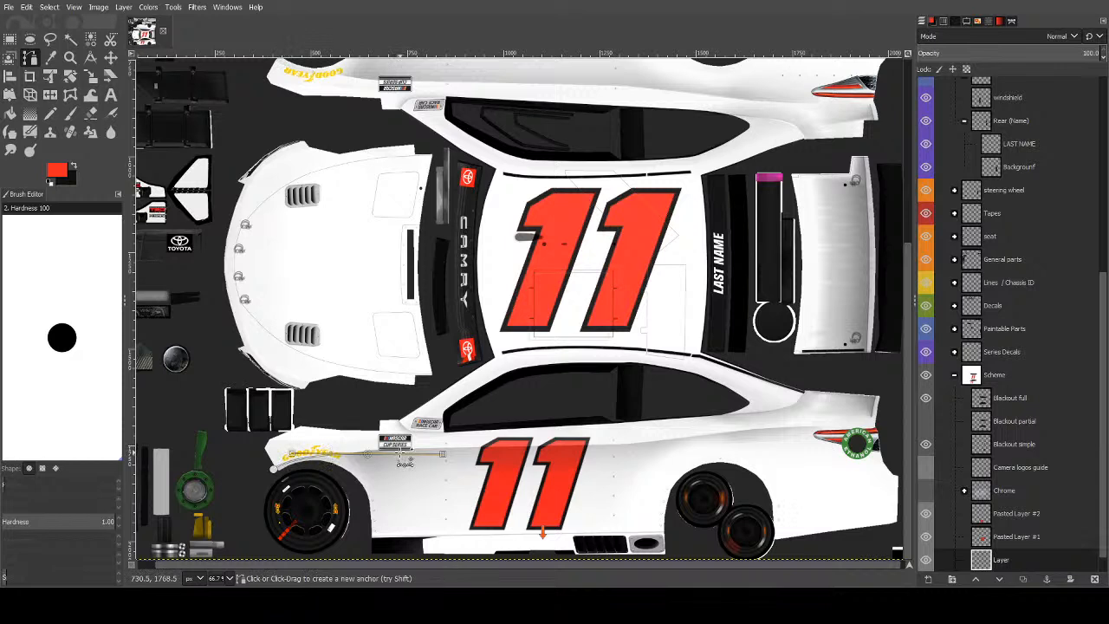
drag(368, 452, 341, 451)
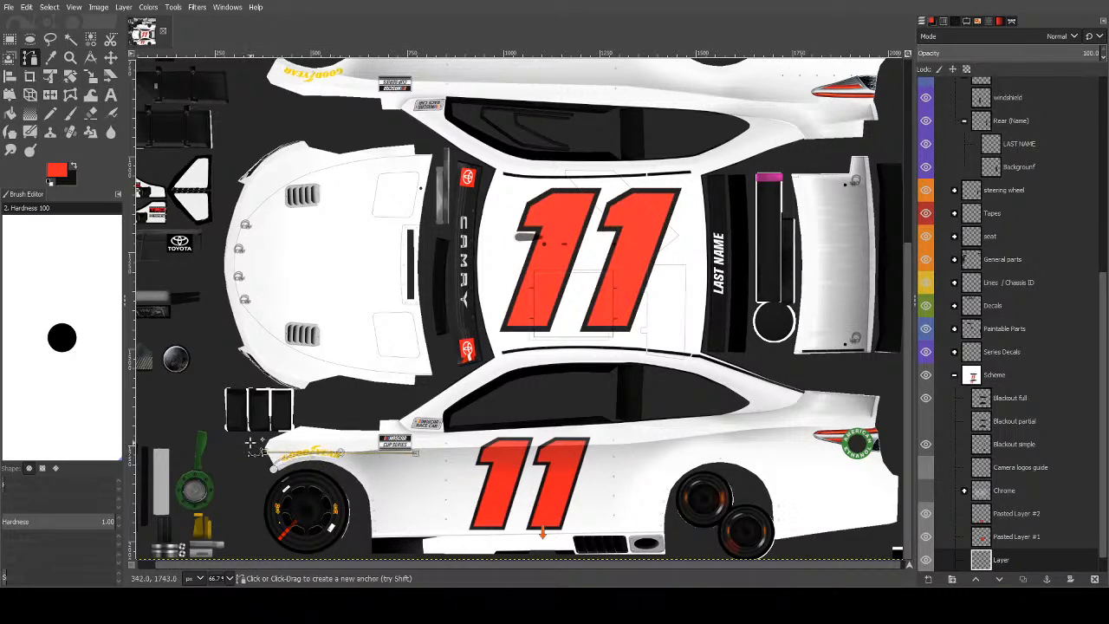
mouse_move(274, 447)
mouse_down()
mouse_move(298, 455)
mouse_move(283, 457)
mouse_up()
drag(416, 454, 449, 444)
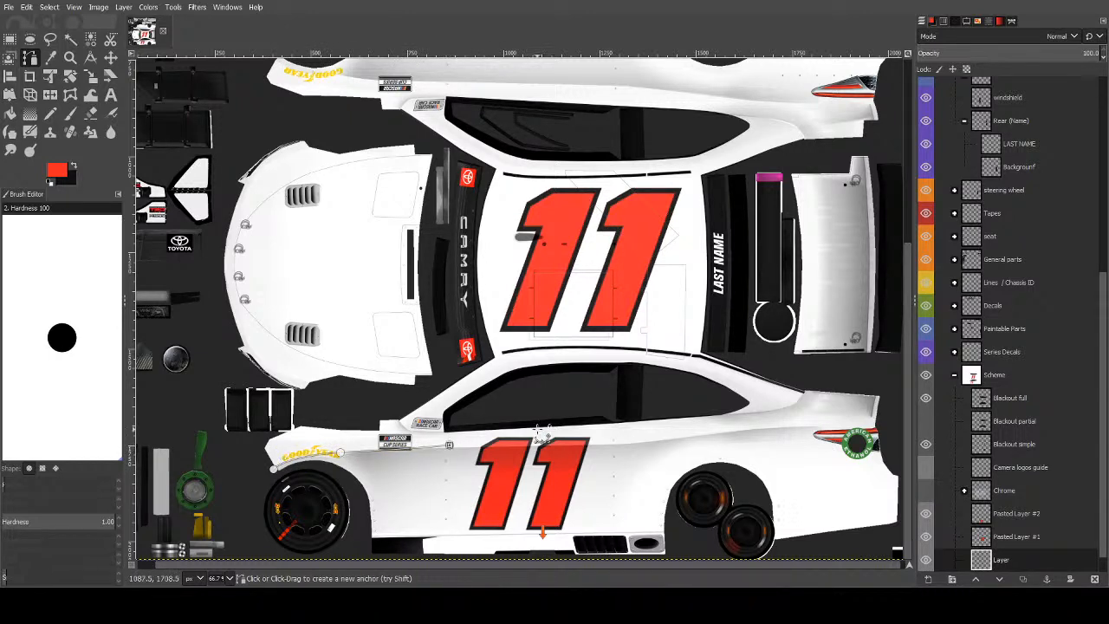
drag(544, 431, 589, 428)
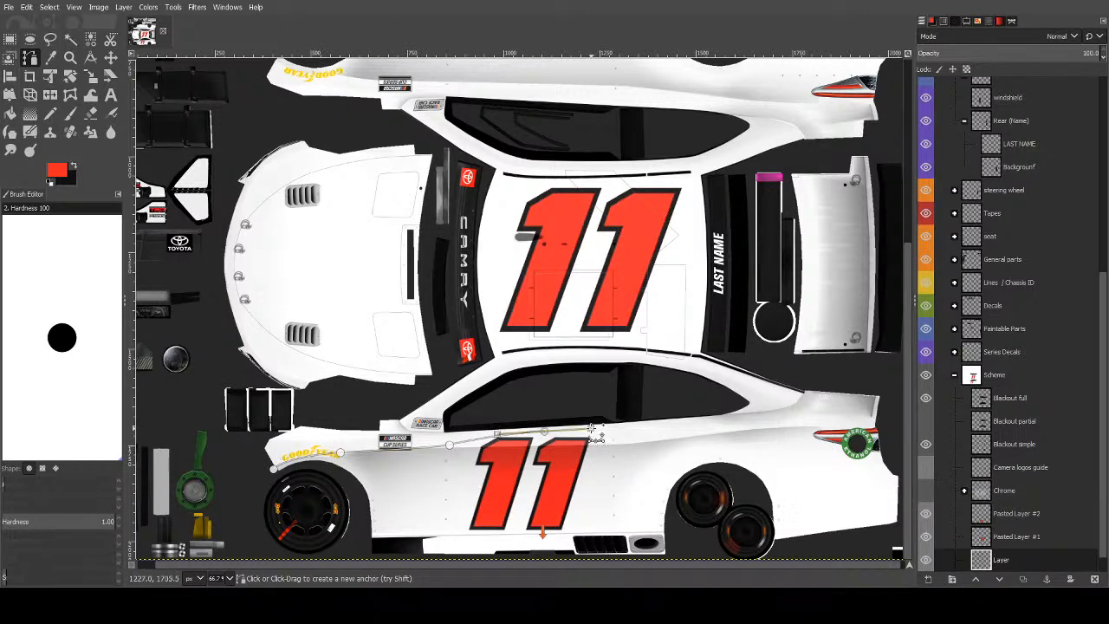
Extend the path below the side windows and past the rear deck, close it around the lower body and convert it to a selection.
click(650, 427)
drag(806, 393, 814, 355)
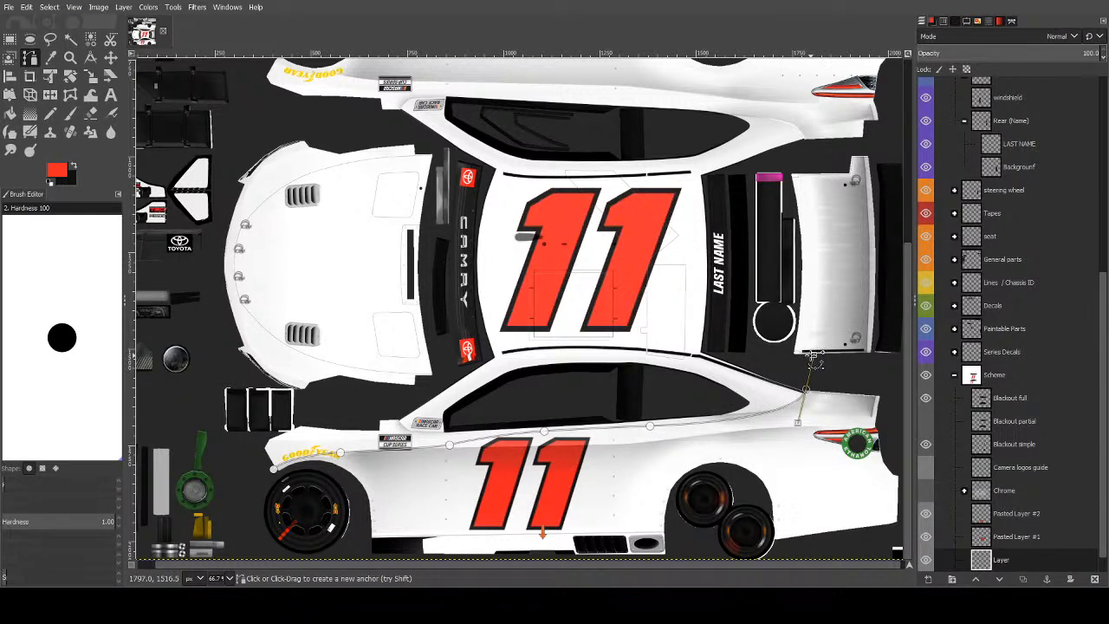
drag(850, 373, 1010, 399)
click(799, 444)
drag(799, 444, 941, 610)
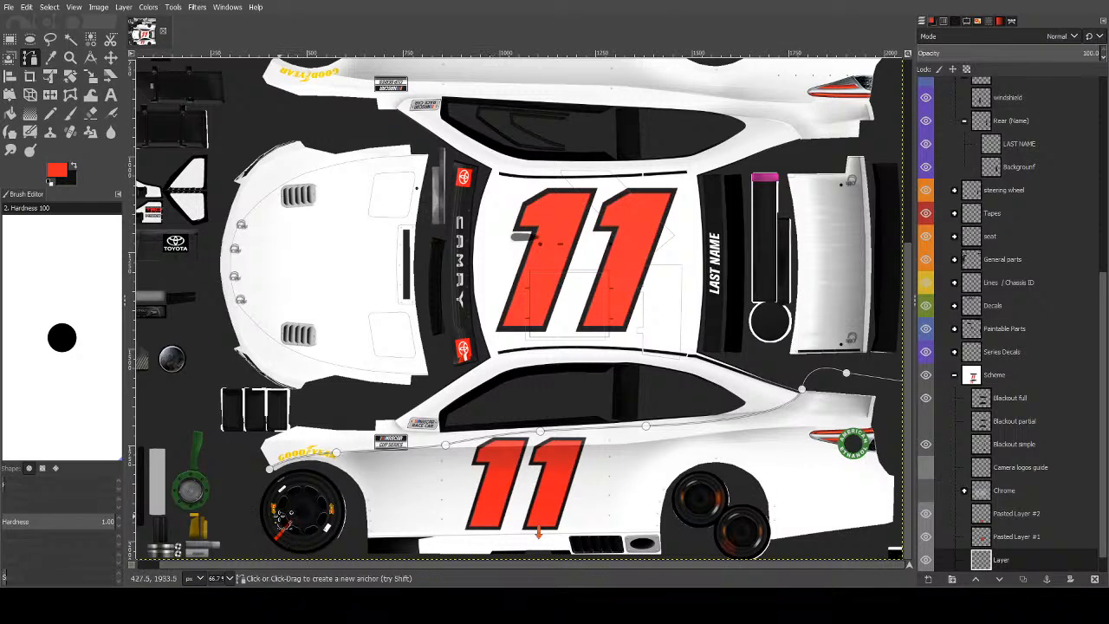
key(Return)
click(11, 113)
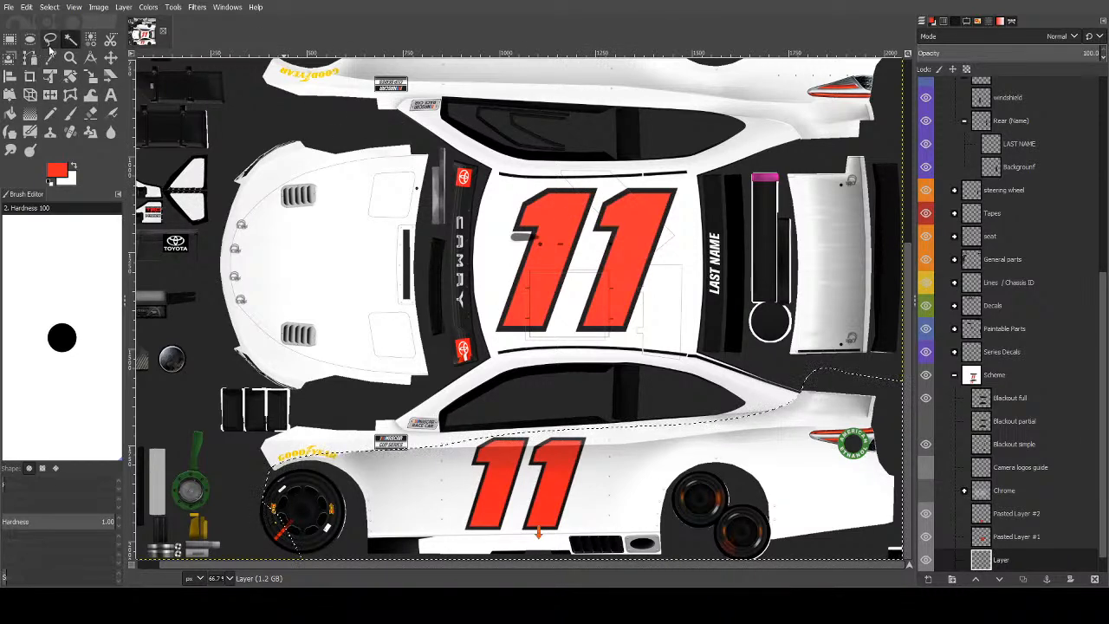
Try filling the lower side-panel selection with solid red, and undo the fill.
click(8, 115)
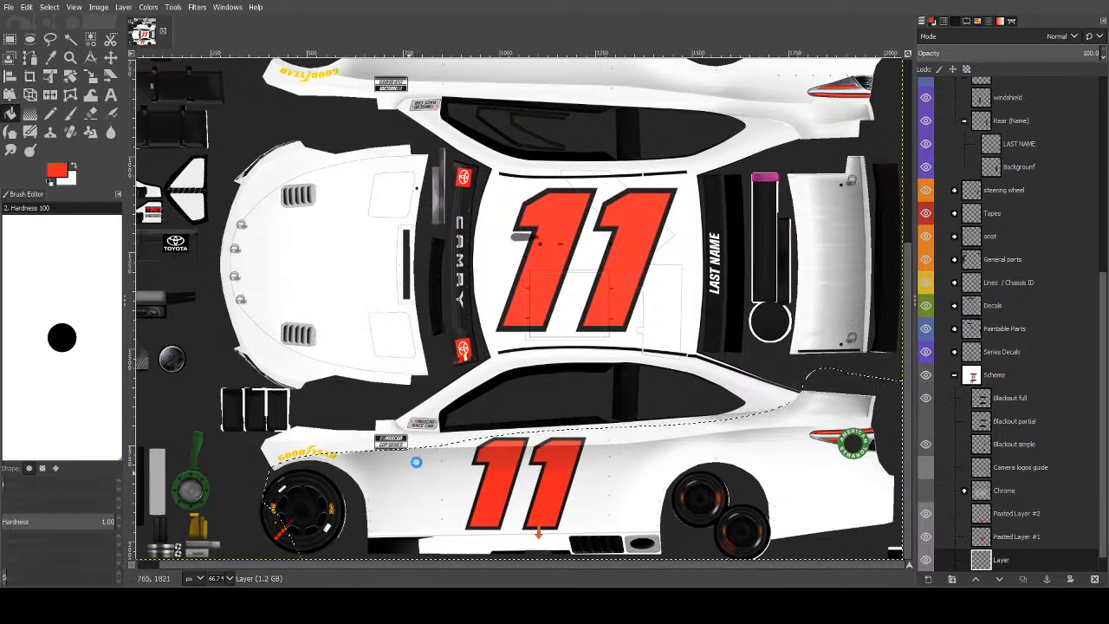
click(71, 40)
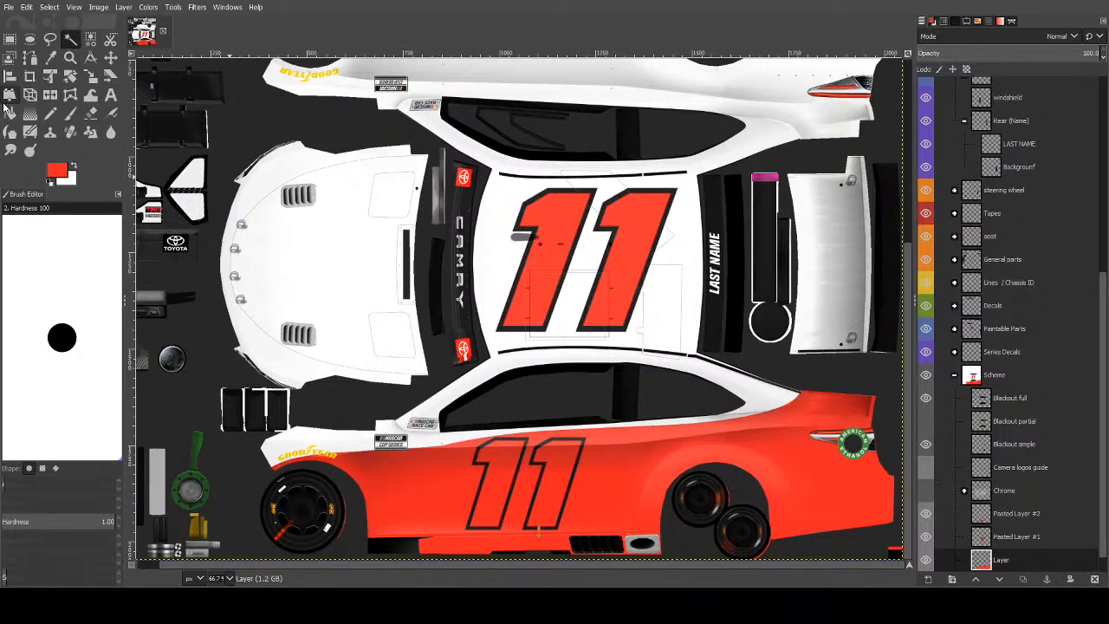
key(ctrl+z)
Try a horizontal red-to-white gradient across the lower side-panel selection, adjusting its endpoints around the front of the number 11.
click(29, 113)
drag(572, 447, 614, 473)
key(Return)
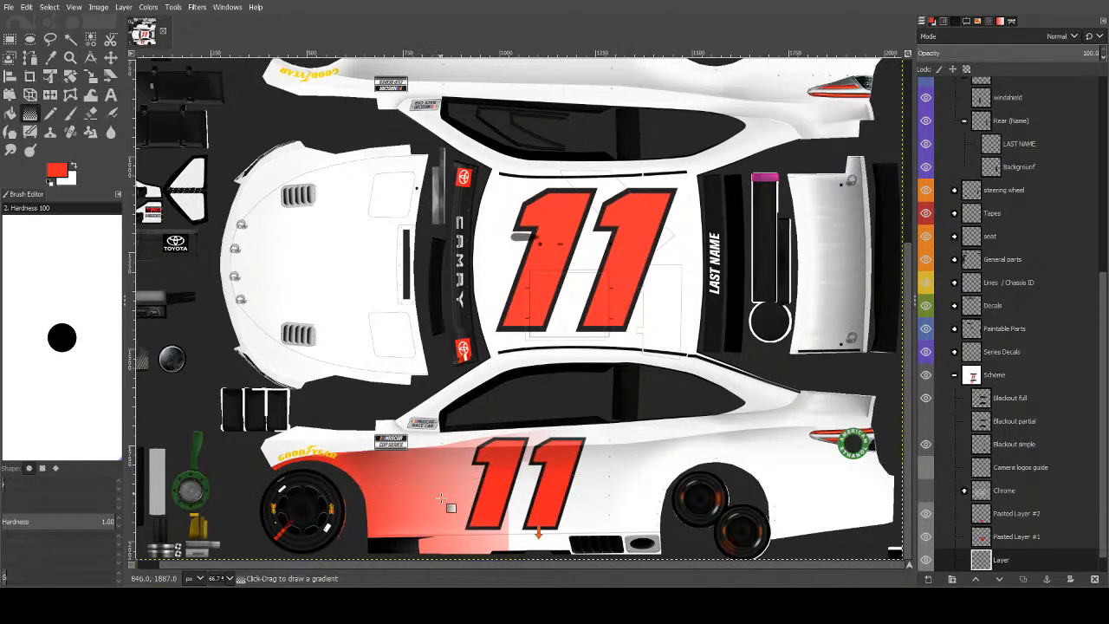
drag(456, 495, 532, 497)
key(Return)
drag(418, 496, 441, 496)
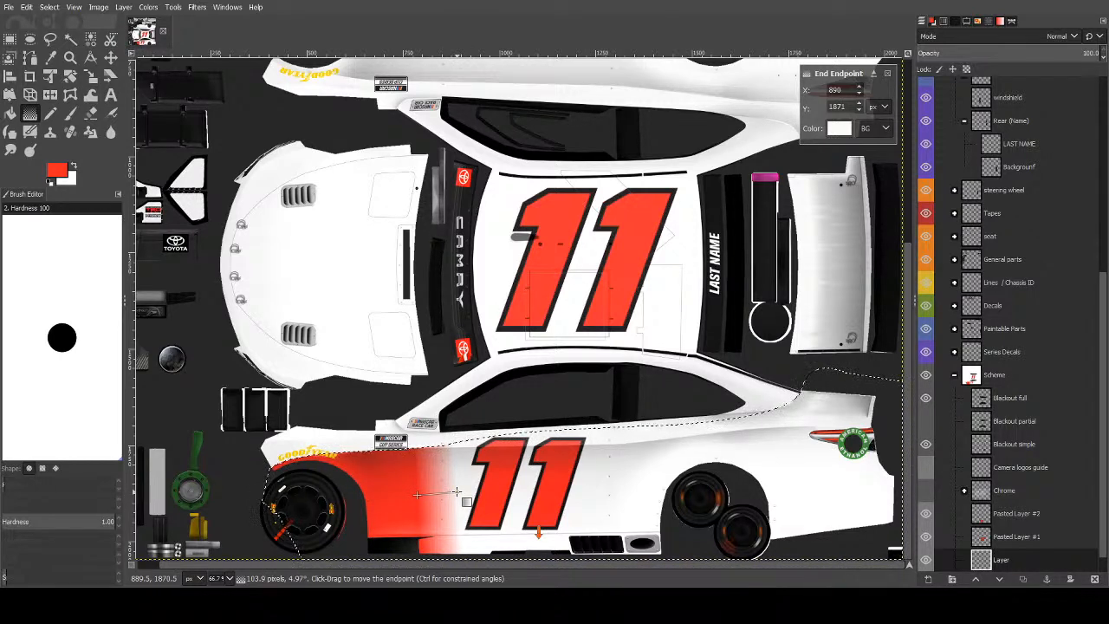
drag(457, 493, 479, 494)
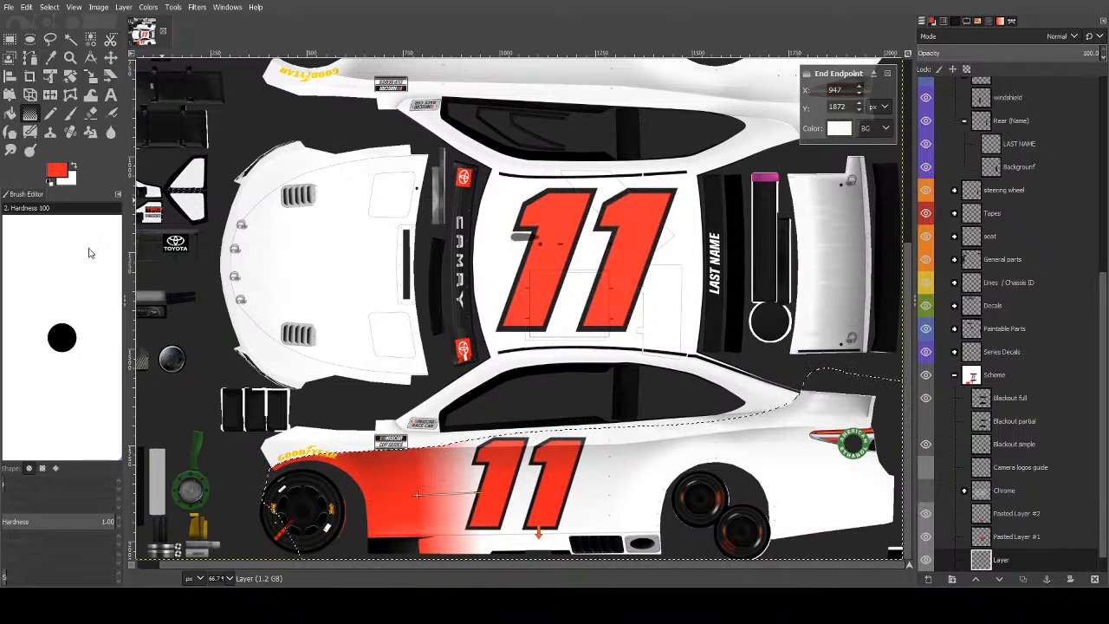
key(Return)
key(ctrl+shift+a)
Undo the red-to-white gradient and apply a short horizontal red-to-black gradient to the side selection, blending just ahead of the number 11.
key(ctrl+z)
key(ctrl+z)
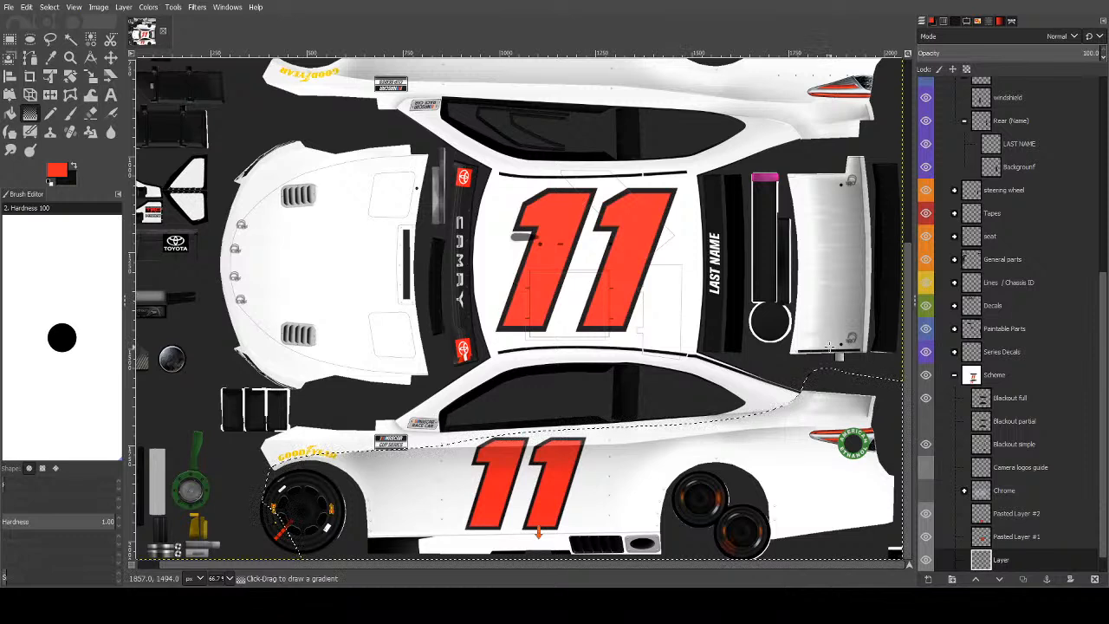
drag(424, 487, 477, 488)
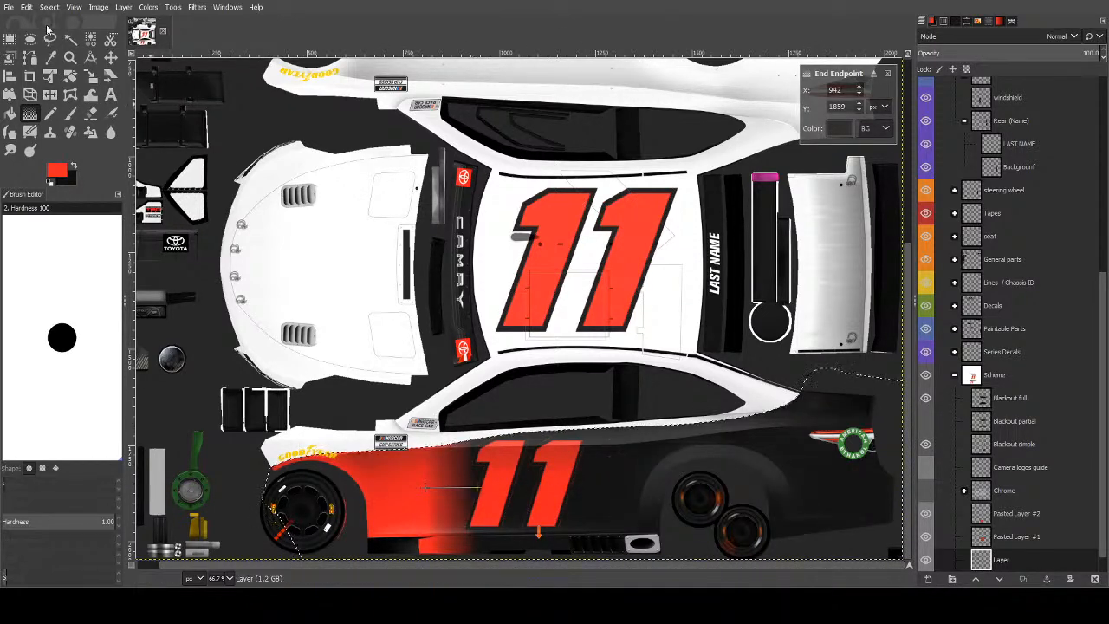
Select the black outlines of both digits of the side number 11 on Pasted Layer #2.
click(72, 39)
click(1016, 537)
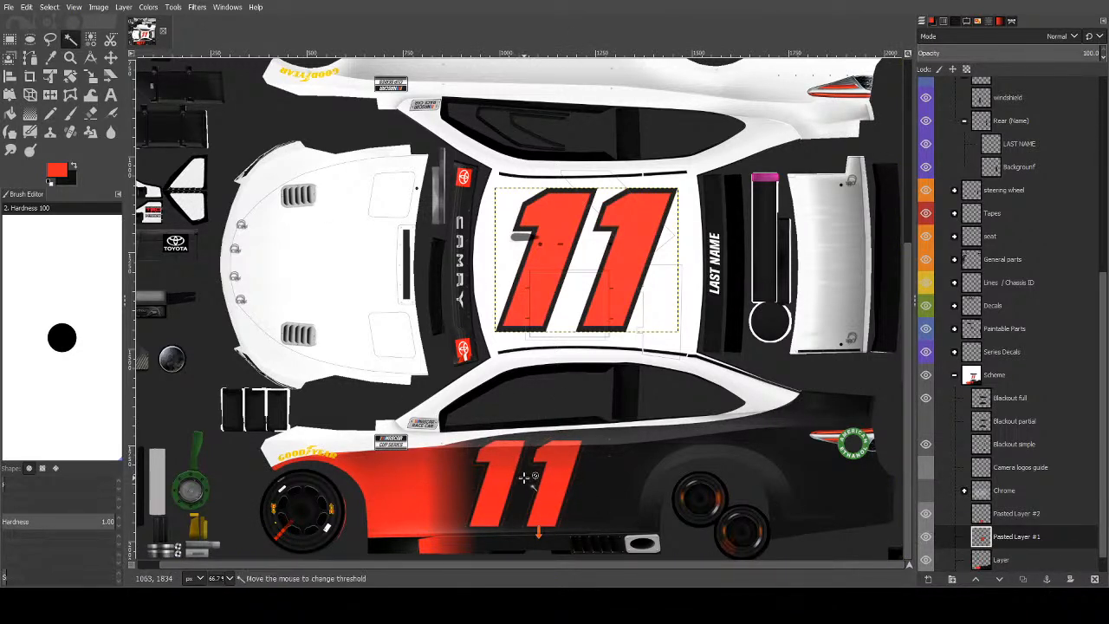
click(1010, 513)
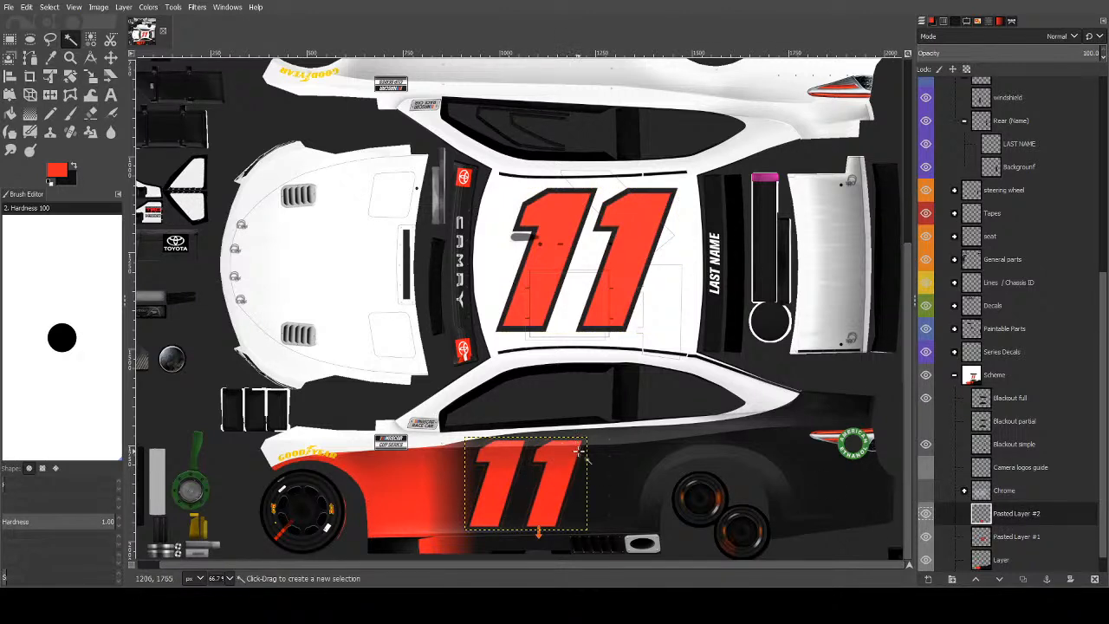
click(580, 452)
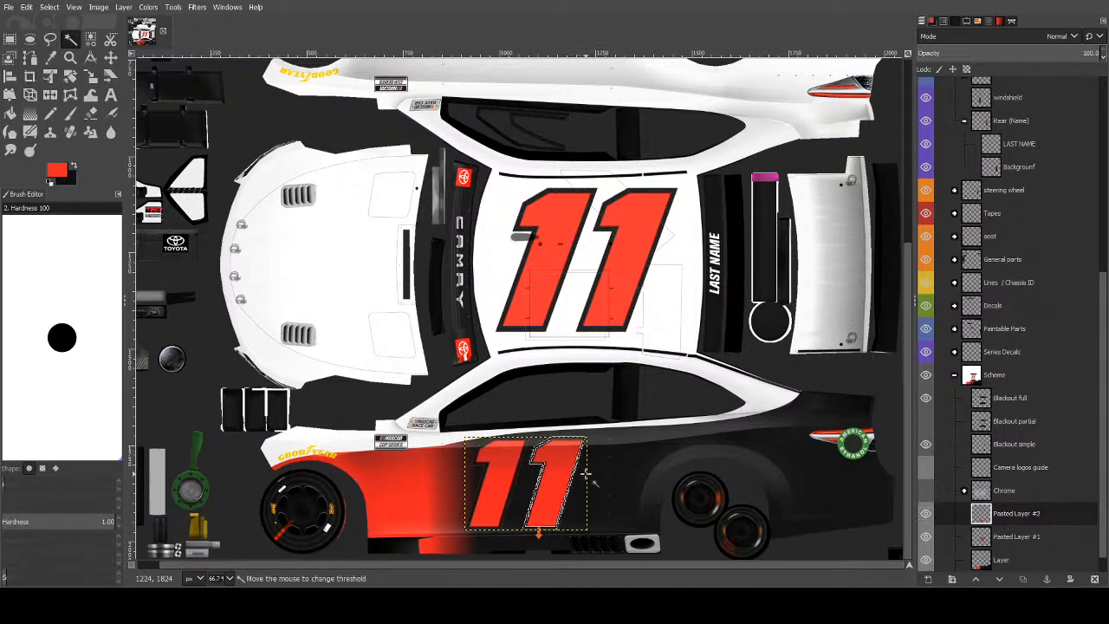
shift+click(522, 454)
Set the foreground colour to white, fill the selected outlines of the side number 11 with it and clear the selection.
click(74, 166)
click(58, 171)
click(604, 67)
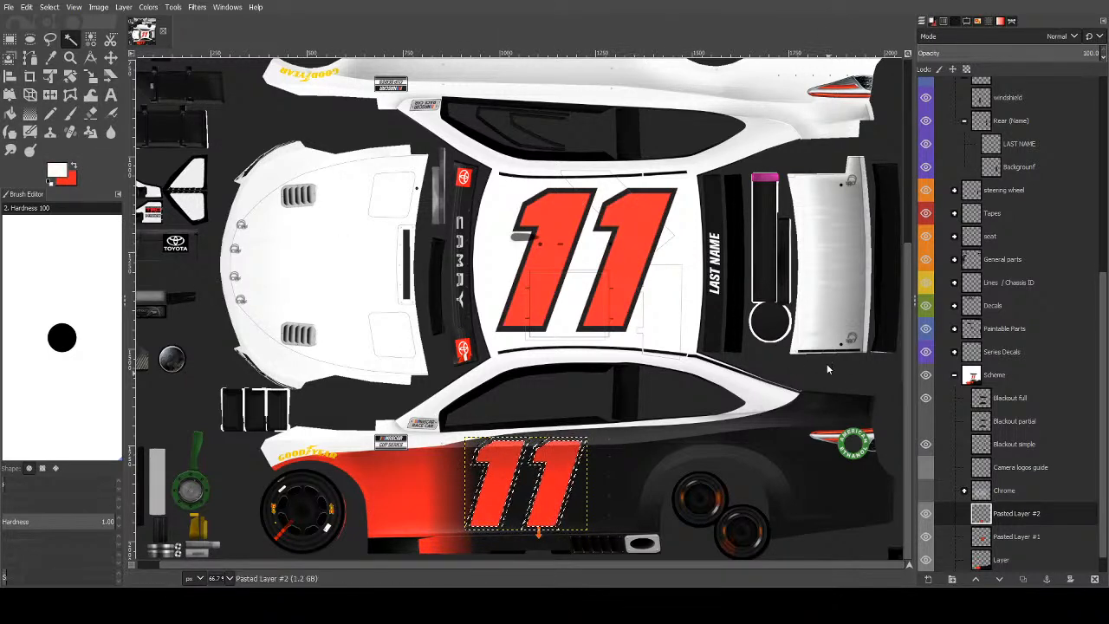
click(70, 113)
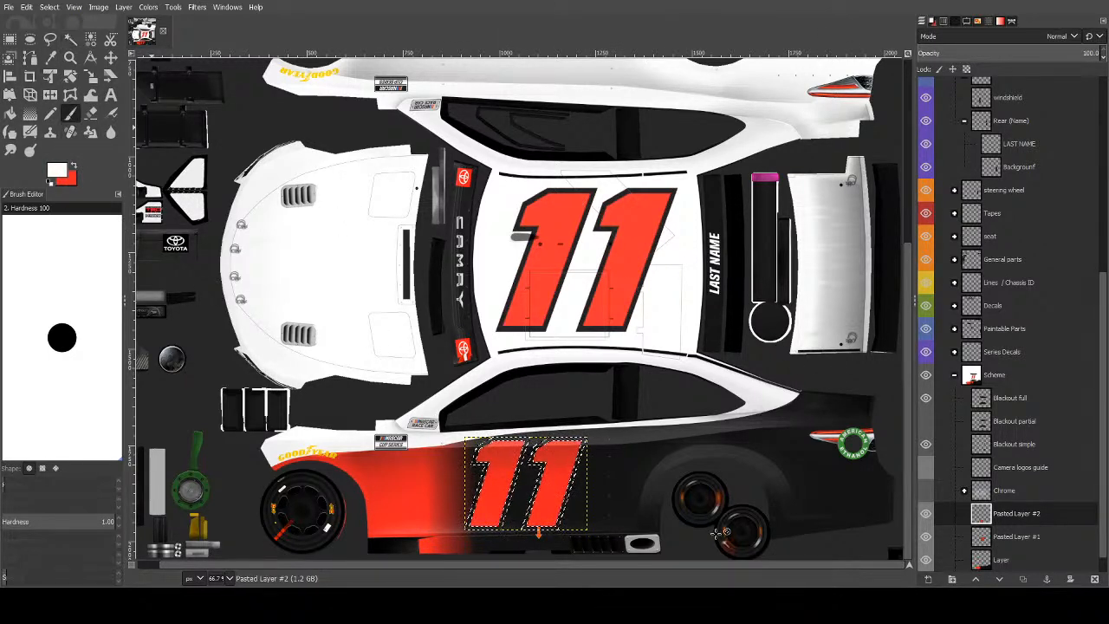
key(ctrl+comma)
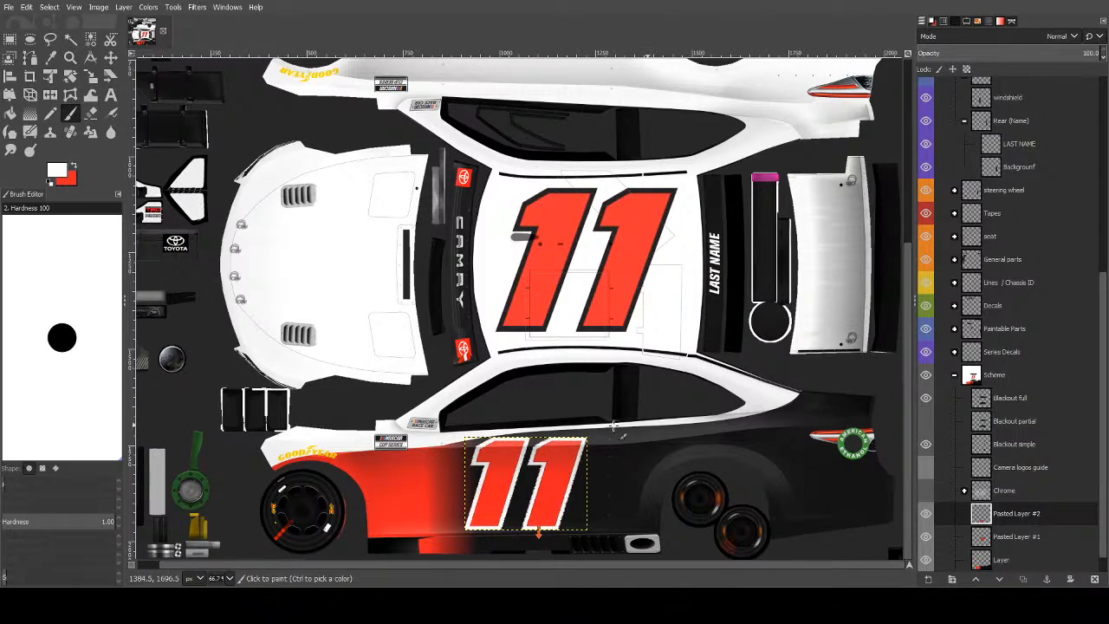
click(70, 39)
Add a new transparent layer directly above the side gradient layer in the Scheme group.
scroll(1016, 460, down, 1)
click(1002, 561)
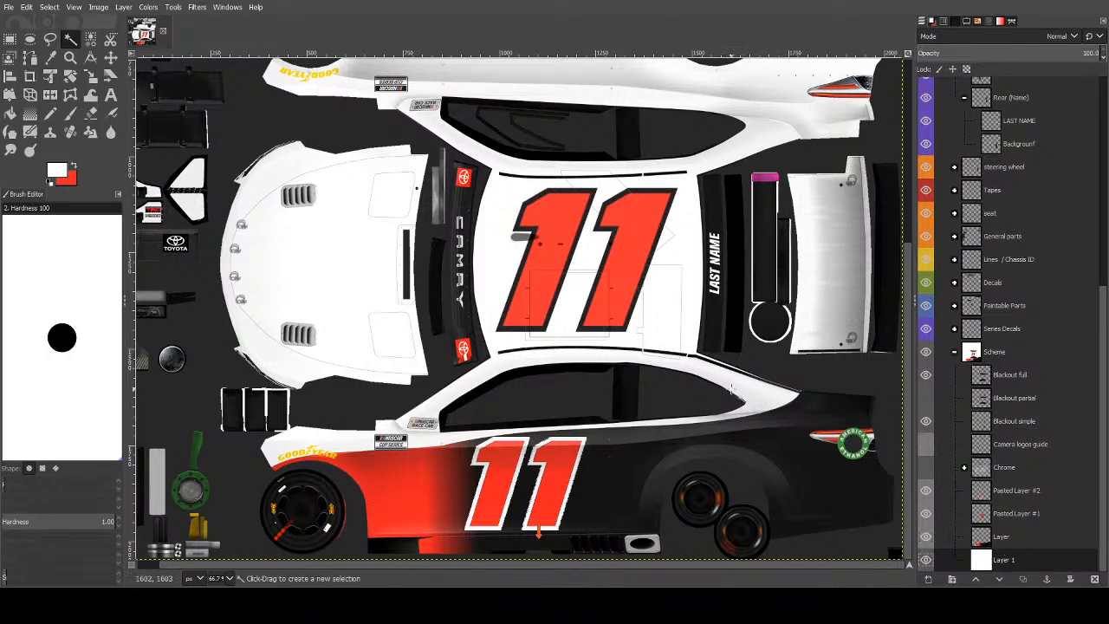
scroll(558, 354, up, 2)
scroll(555, 352, down, 2)
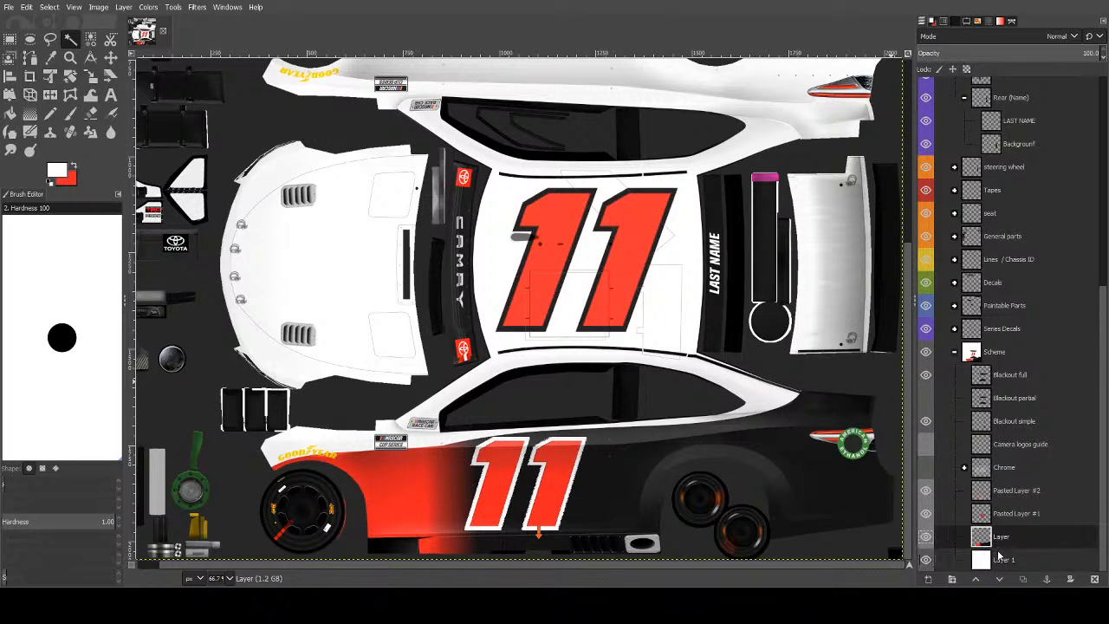
click(1005, 537)
click(1004, 538)
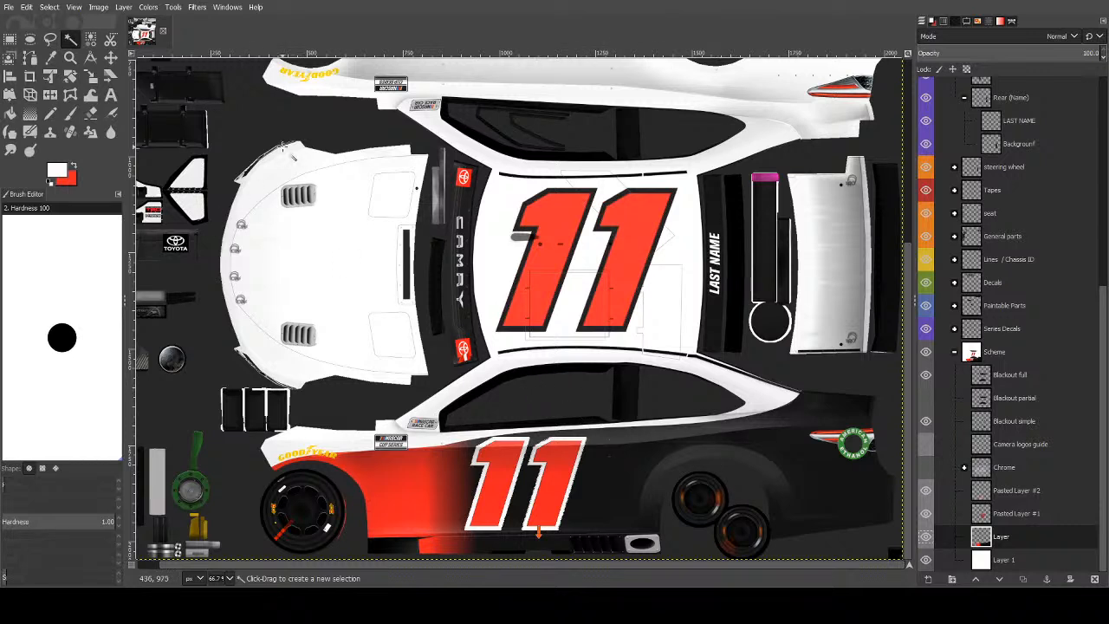
key(f)
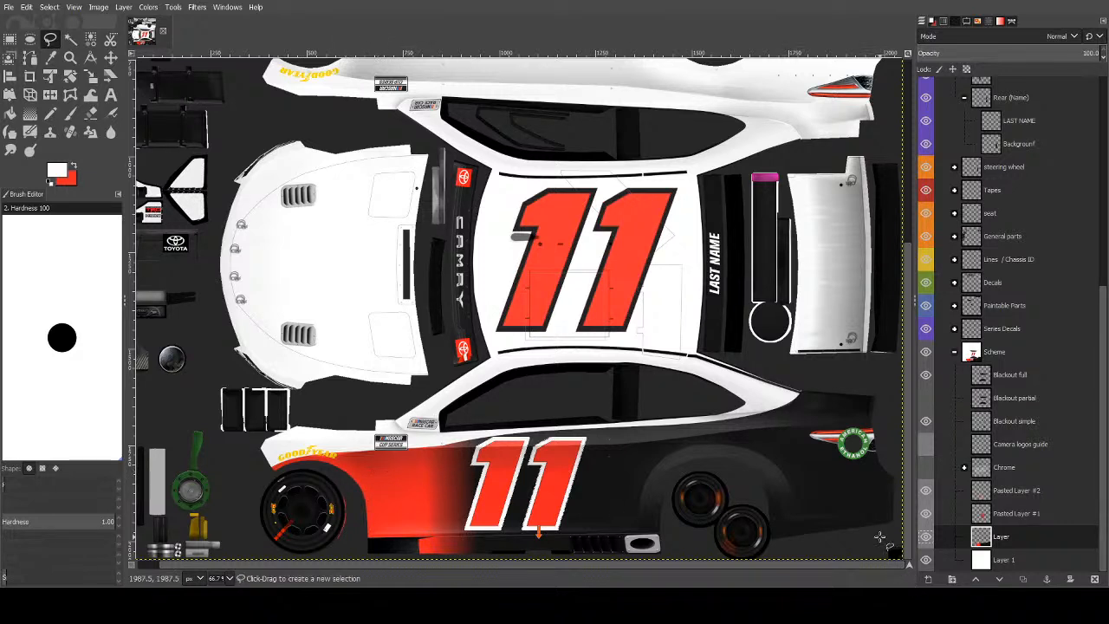
click(1022, 577)
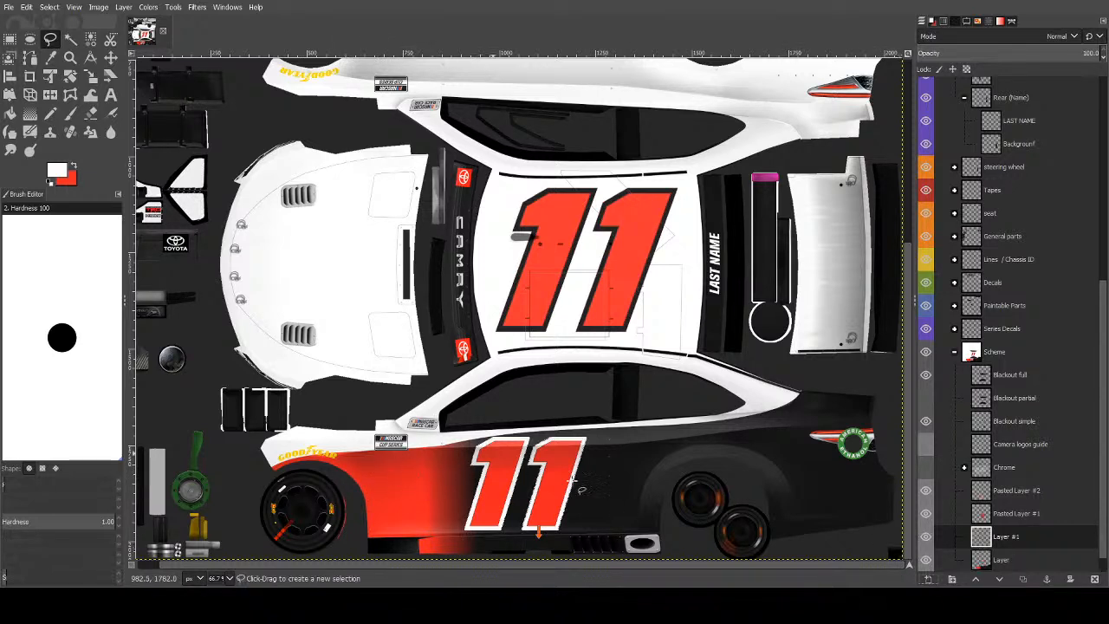
Draw a polygonal selection with three long spikes pointing toward the front wheel and a closed back edge behind the side number 11.
click(525, 448)
click(375, 473)
click(386, 491)
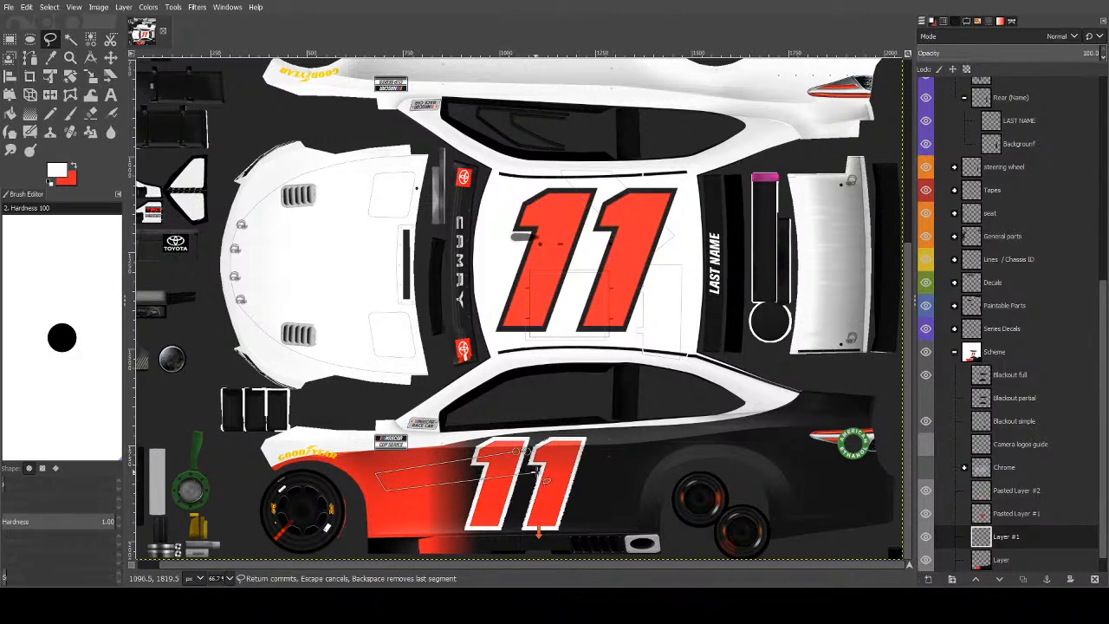
click(539, 460)
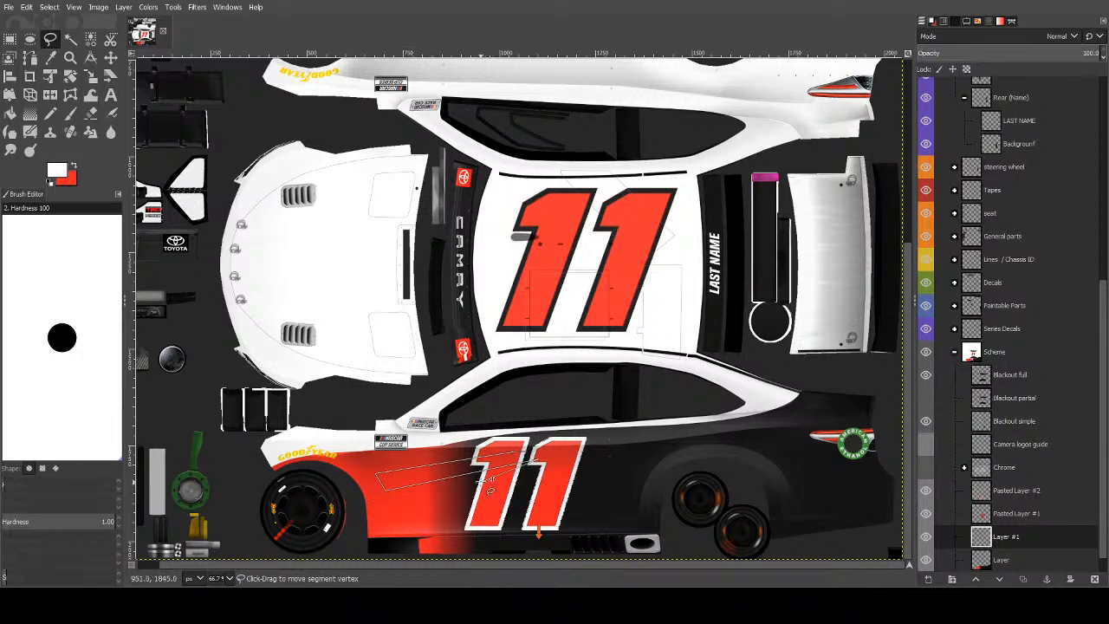
click(417, 501)
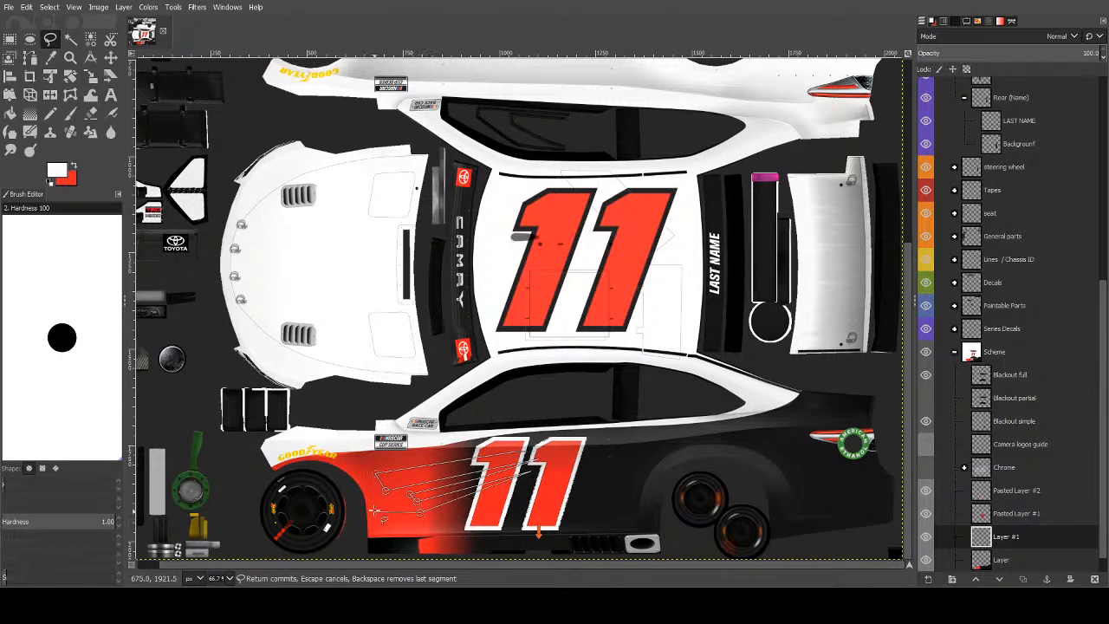
click(393, 529)
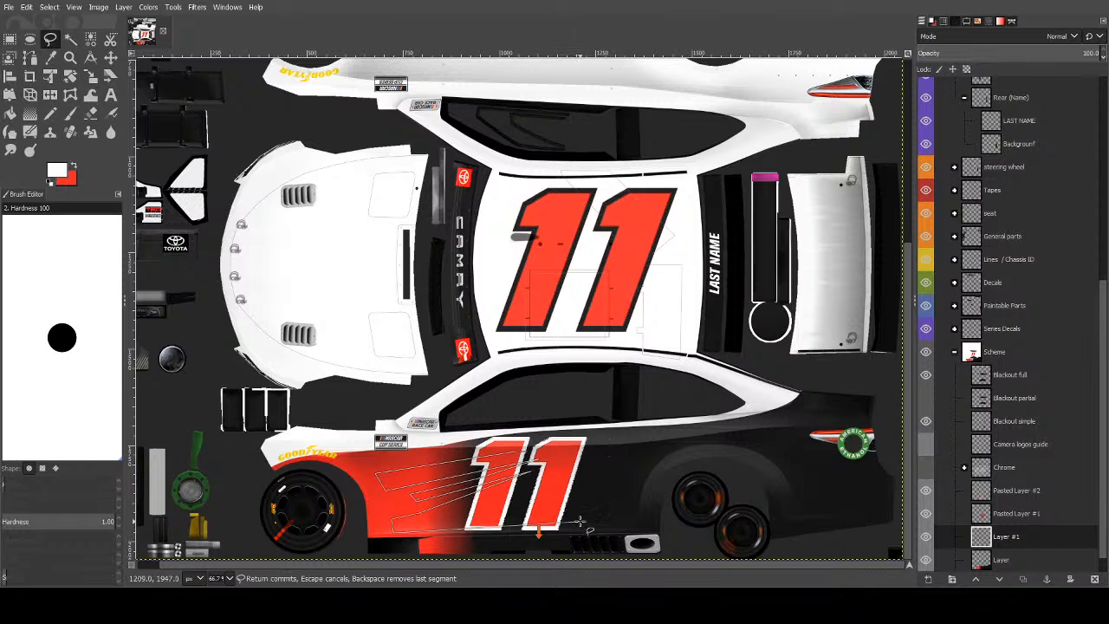
click(599, 512)
click(604, 426)
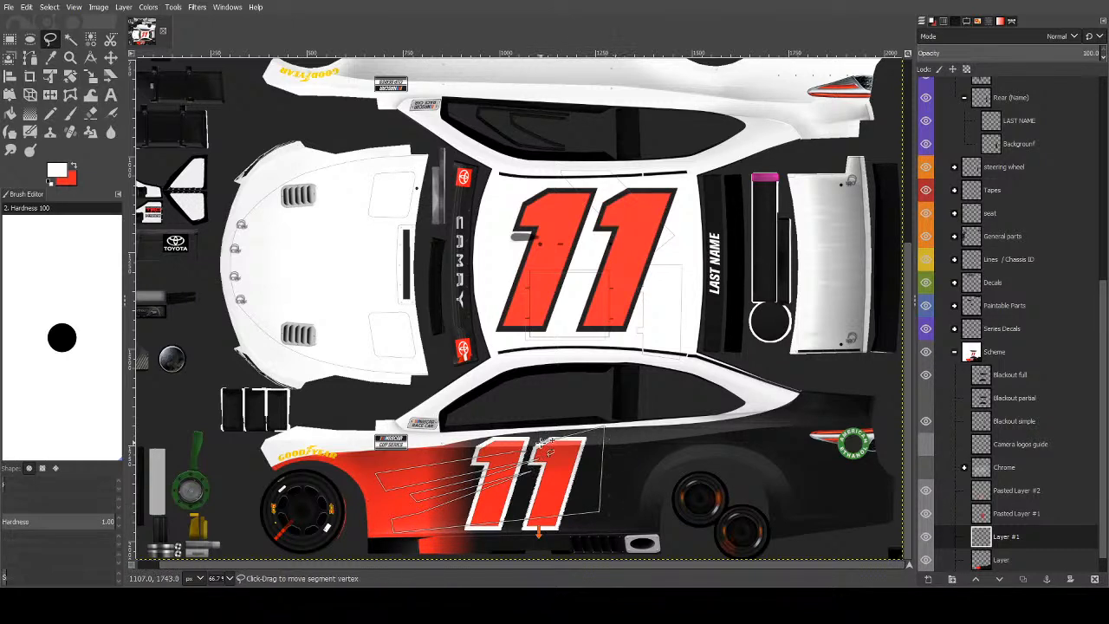
Set the foreground colour to black, fill the spiked selection on Layer #1 and clear the selection.
click(10, 112)
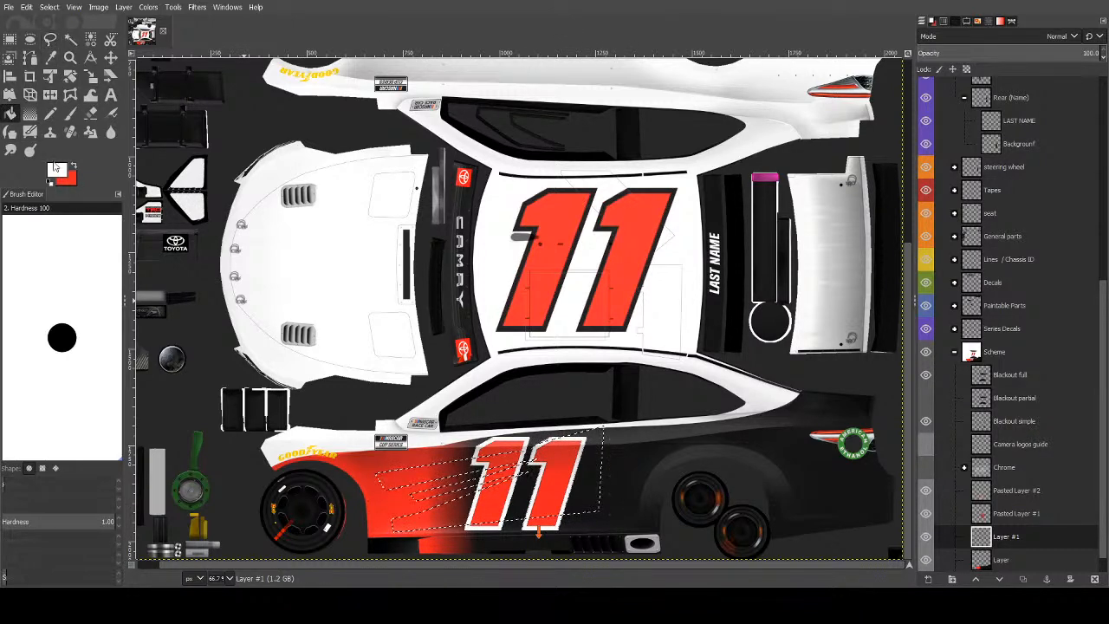
click(857, 315)
click(855, 350)
click(470, 463)
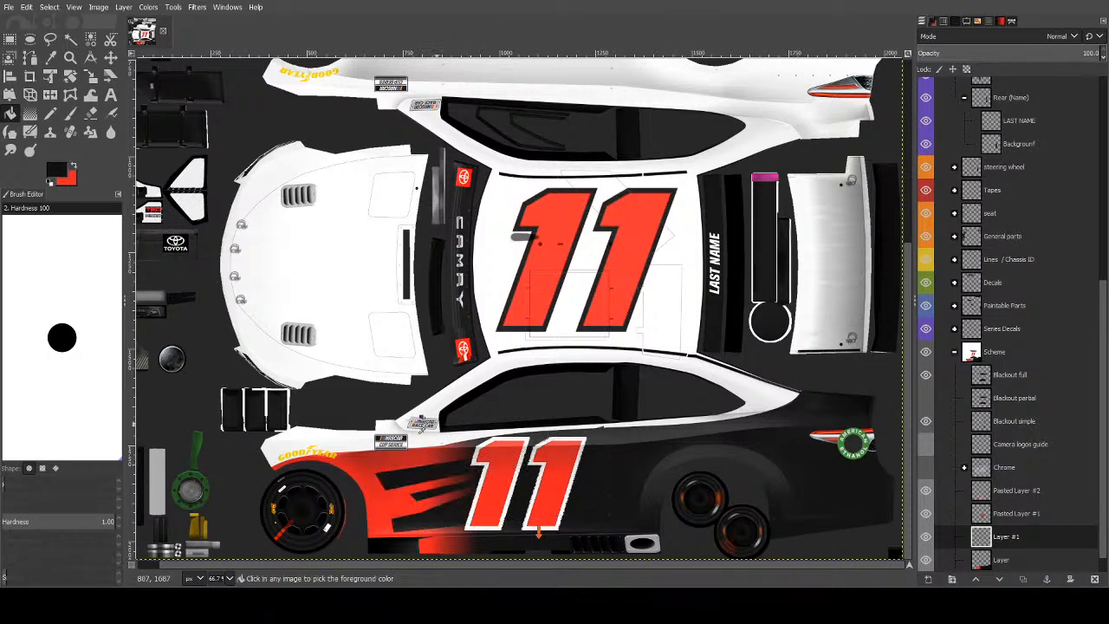
key(ctrl+shift+a)
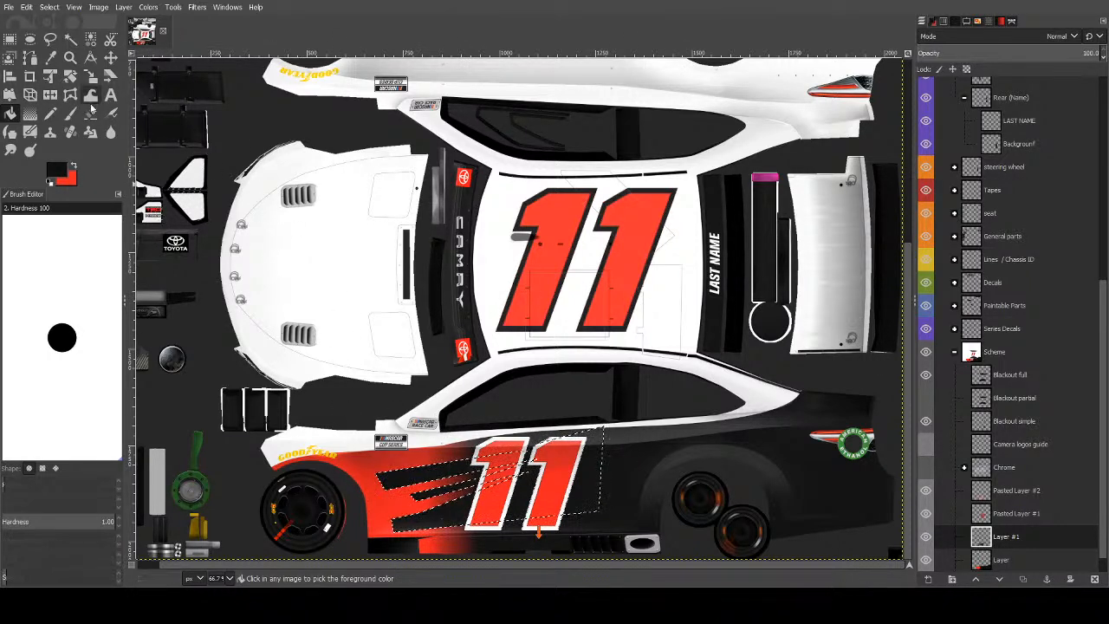
Select the front ends of the black spikes with a polygonal selection, delete them and clear the selection.
click(51, 44)
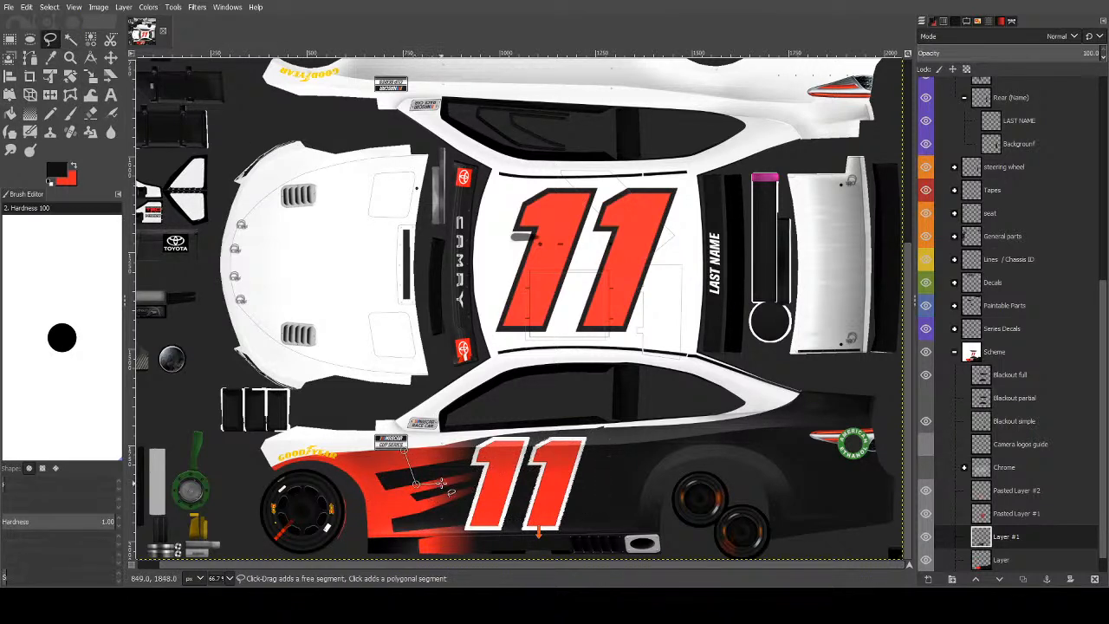
click(439, 482)
click(445, 499)
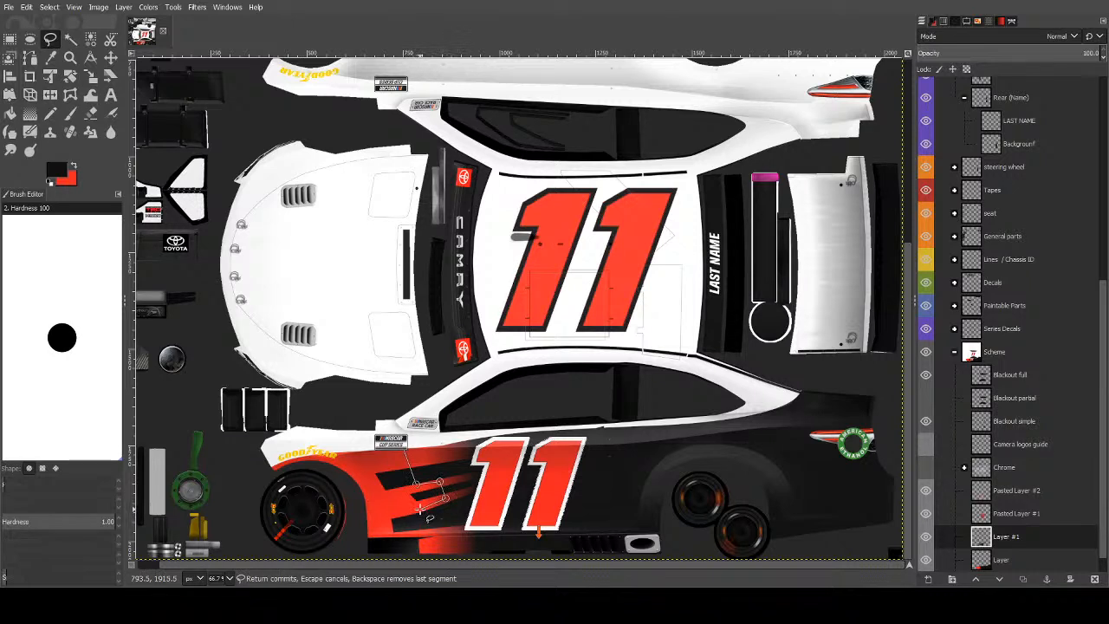
click(420, 550)
double_click(338, 413)
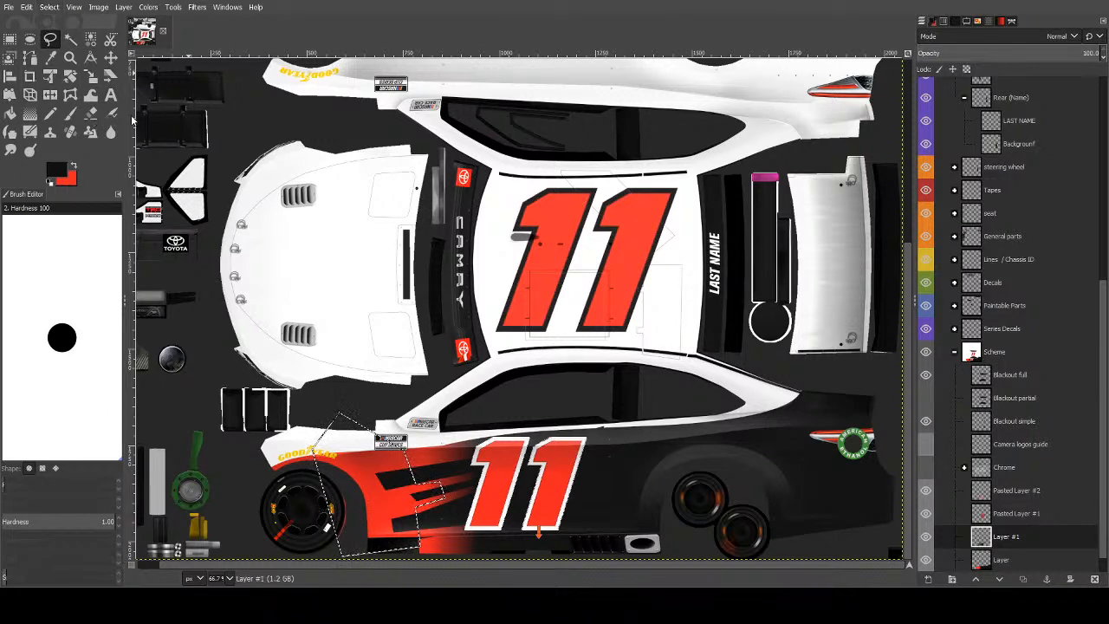
key(Return)
key(Delete)
key(ctrl+shift+a)
Crop Layer #1 to its content and duplicate the black spikes onto a new layer.
click(70, 39)
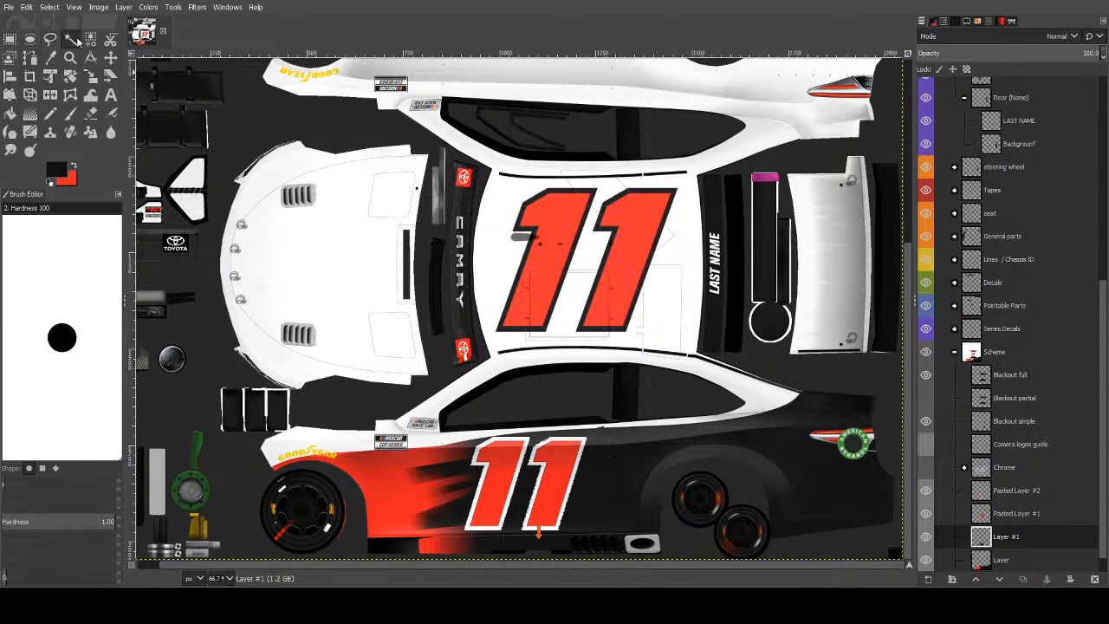
click(123, 7)
click(189, 236)
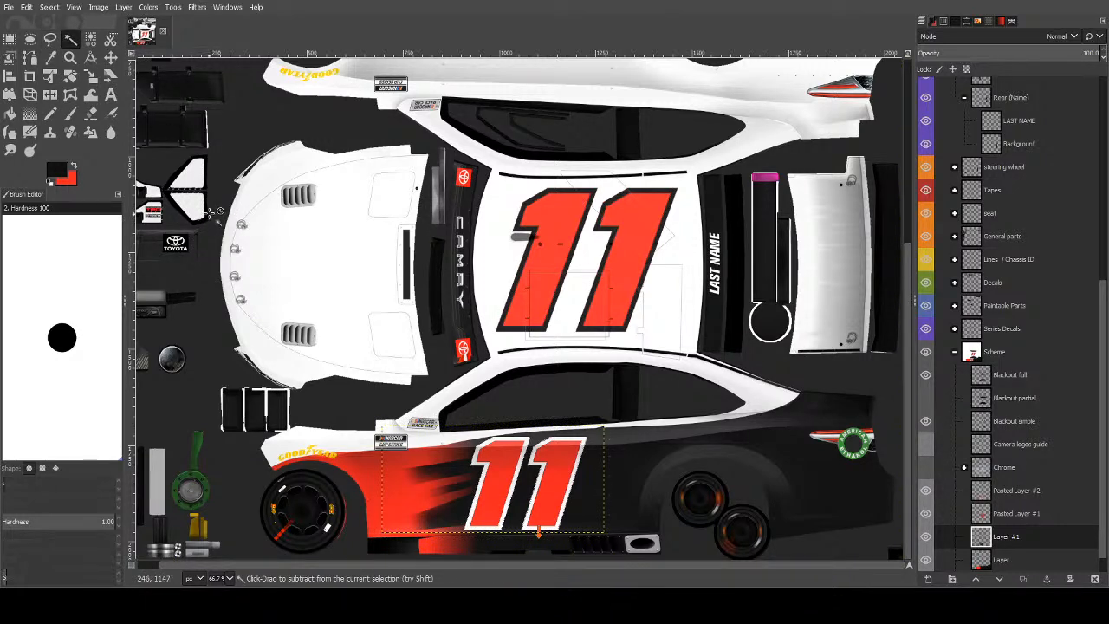
key(ctrl+c)
key(ctrl+v)
click(928, 579)
Shift the duplicated spikes toward the front wheel and slightly upward, keeping their size at 578 × 278 pixels.
key(shift+s)
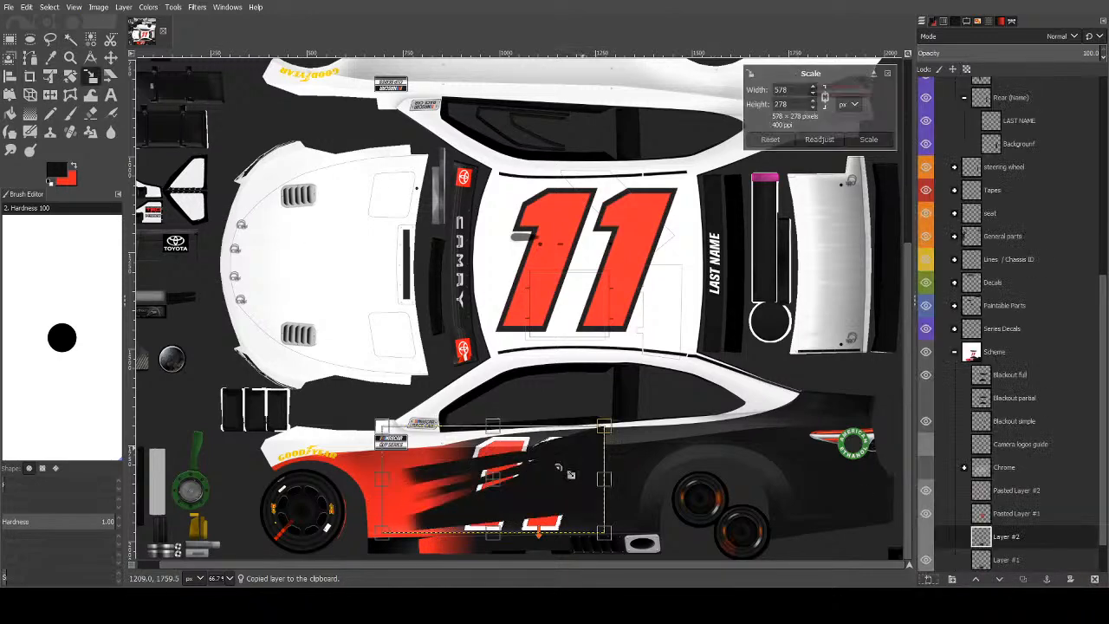
drag(496, 480, 461, 475)
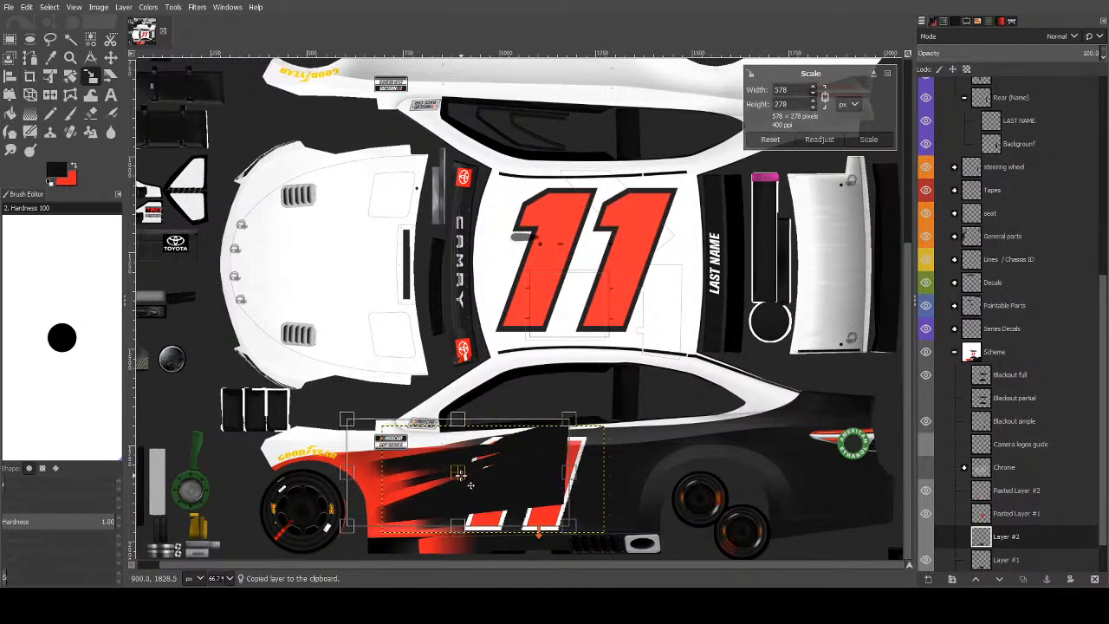
key(Return)
Move Layer #2 below Layer #1 in the layer stack and turn its duplicated spikes white.
scroll(1030, 490, down, 2)
drag(1030, 490, 1030, 525)
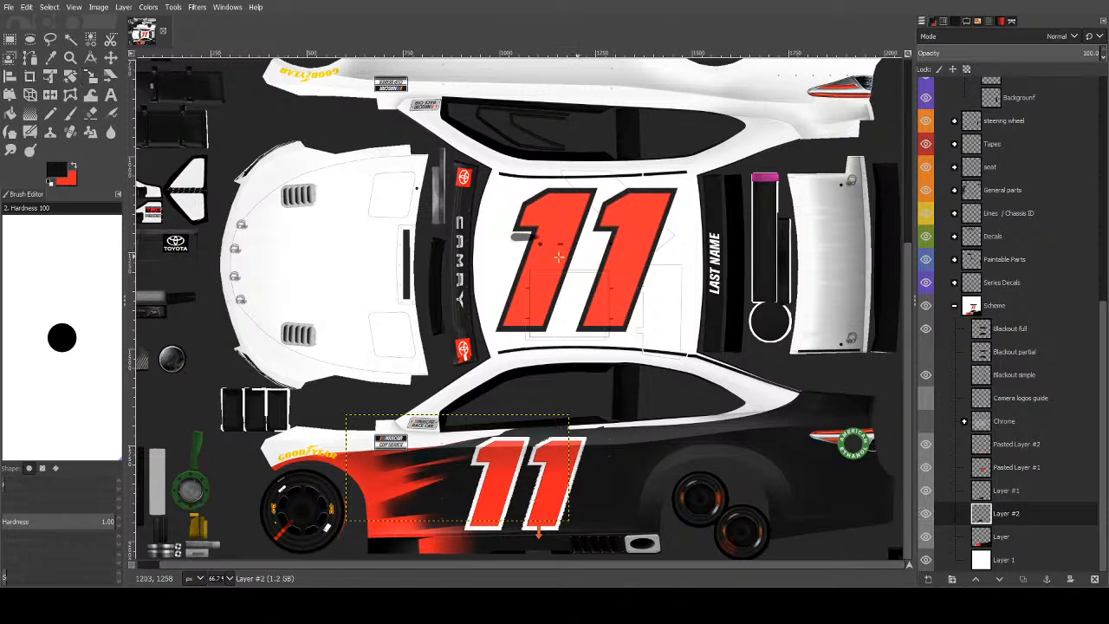
click(244, 207)
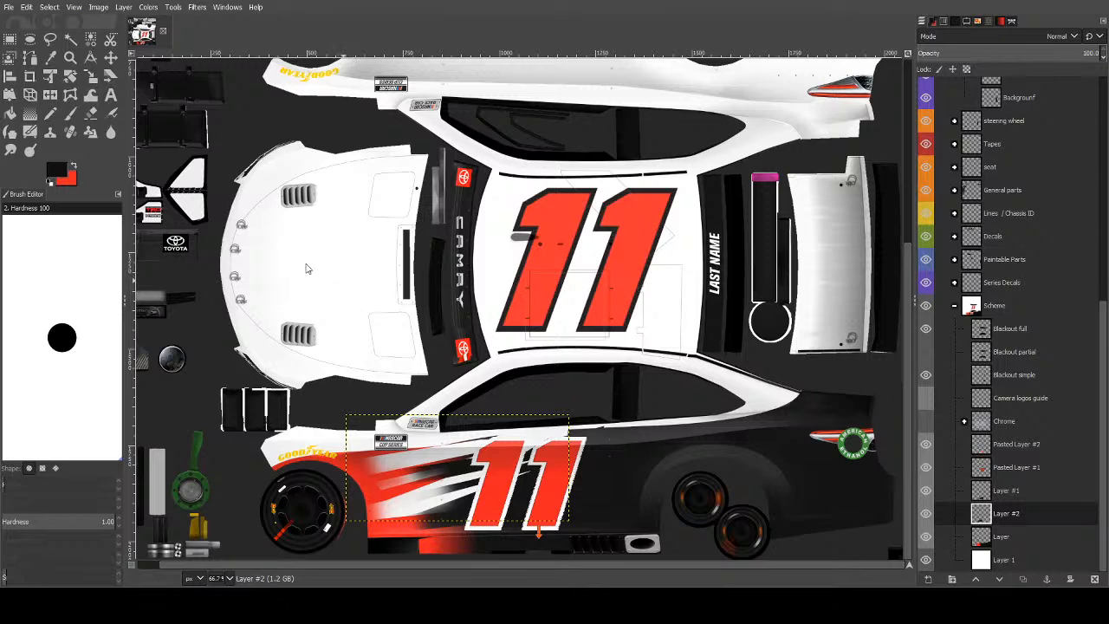
Duplicate the white spikes of Layer #2 onto a new layer directly above it.
click(70, 38)
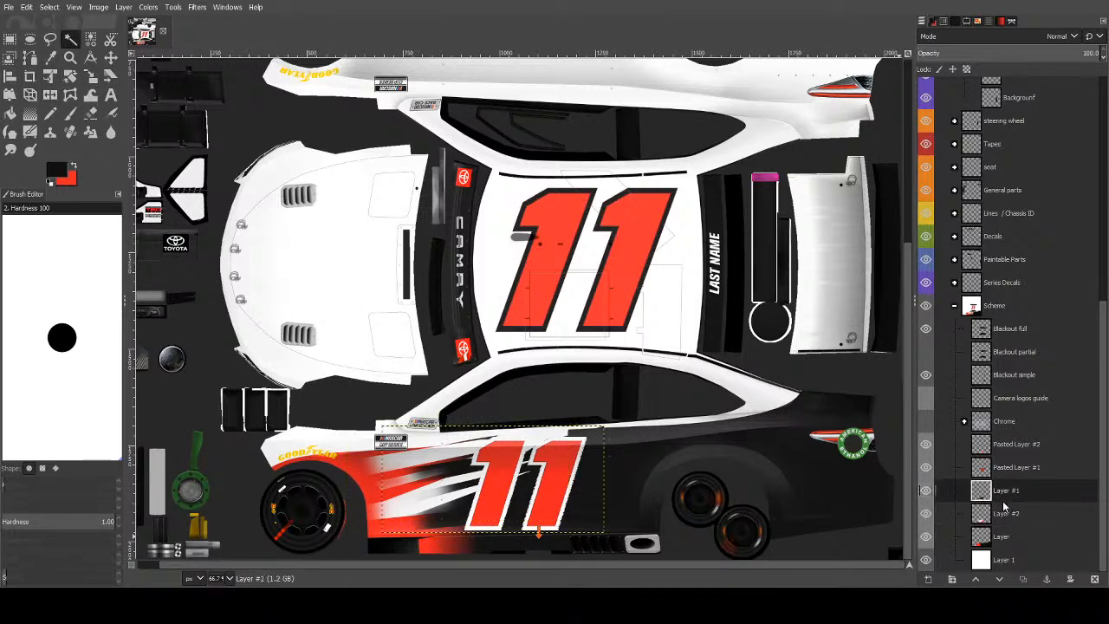
key(ctrl+c)
key(ctrl+v)
click(930, 579)
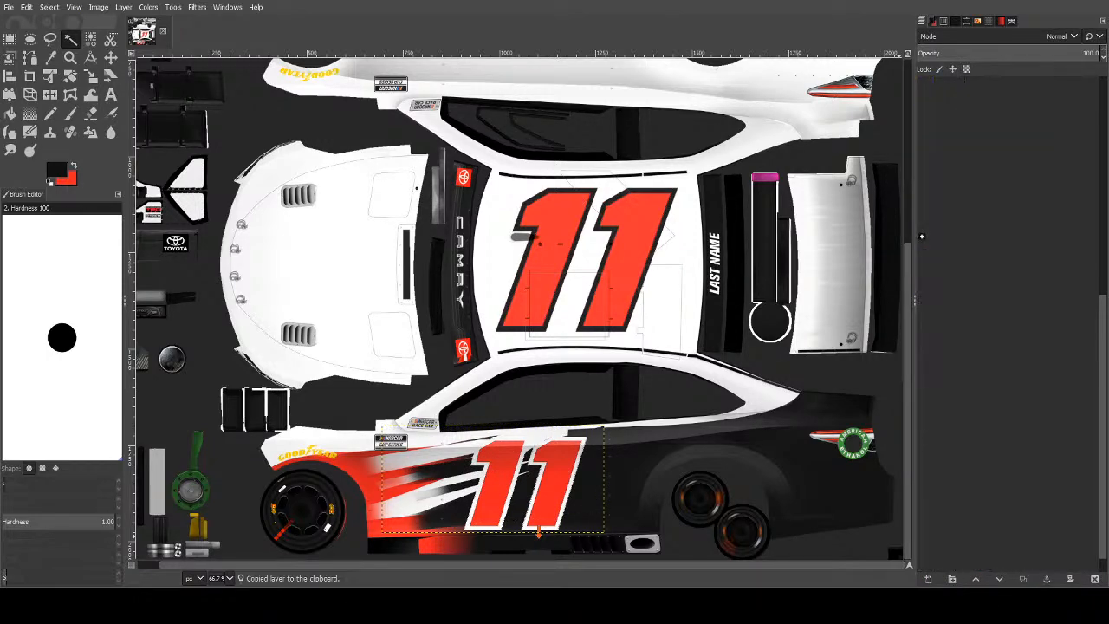
click(1007, 512)
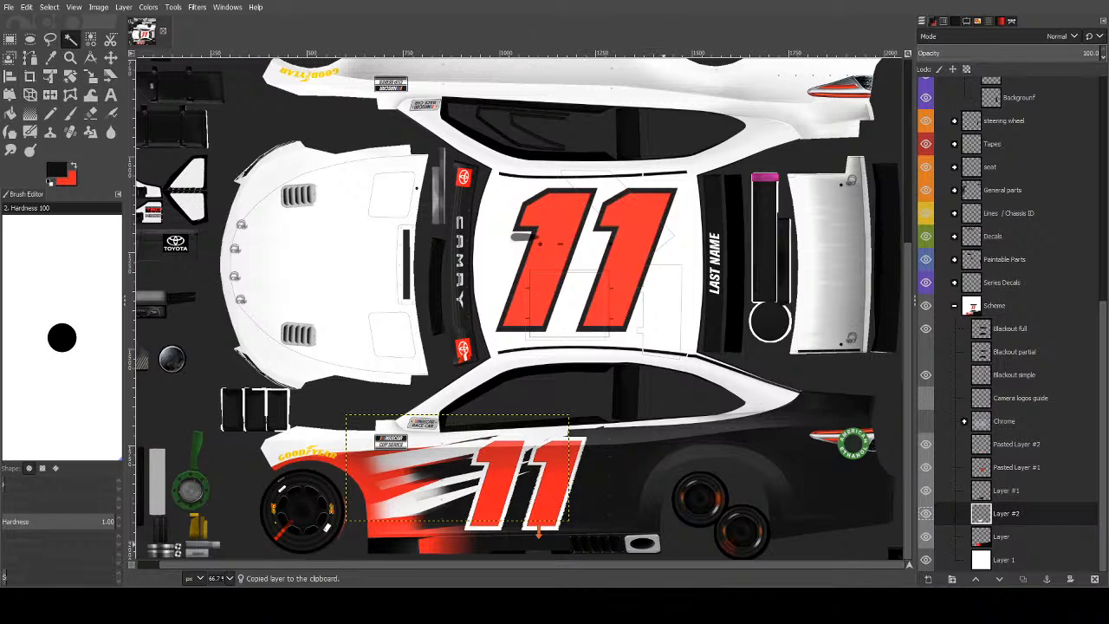
key(ctrl+v)
key(ctrl+shift+n)
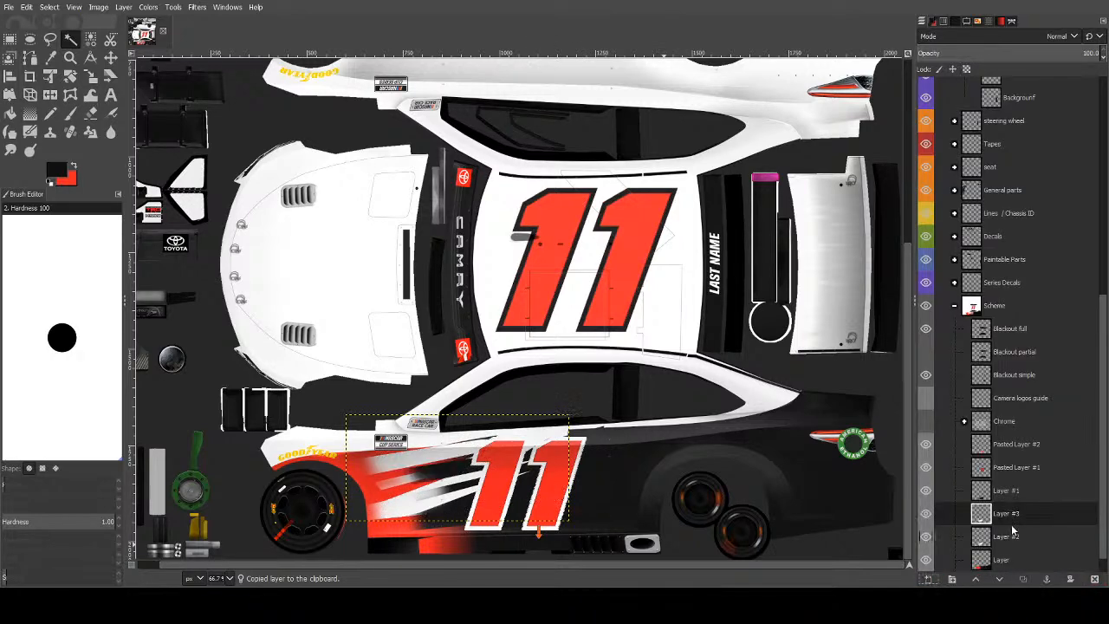
Shift the black spikes of Layer #1 slightly toward the front wheel without resizing them.
click(999, 491)
click(500, 493)
drag(496, 476, 474, 476)
key(Return)
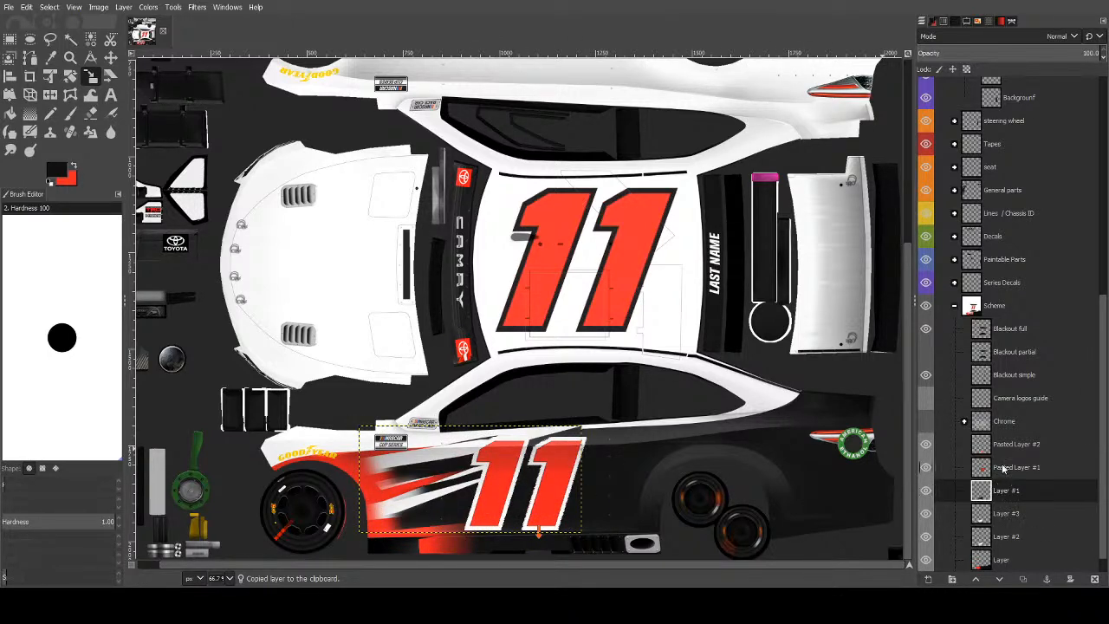
Enlarge the duplicated white spikes on Layer #3 to 706 × 339 pixels, extending them toward the rear.
click(1005, 514)
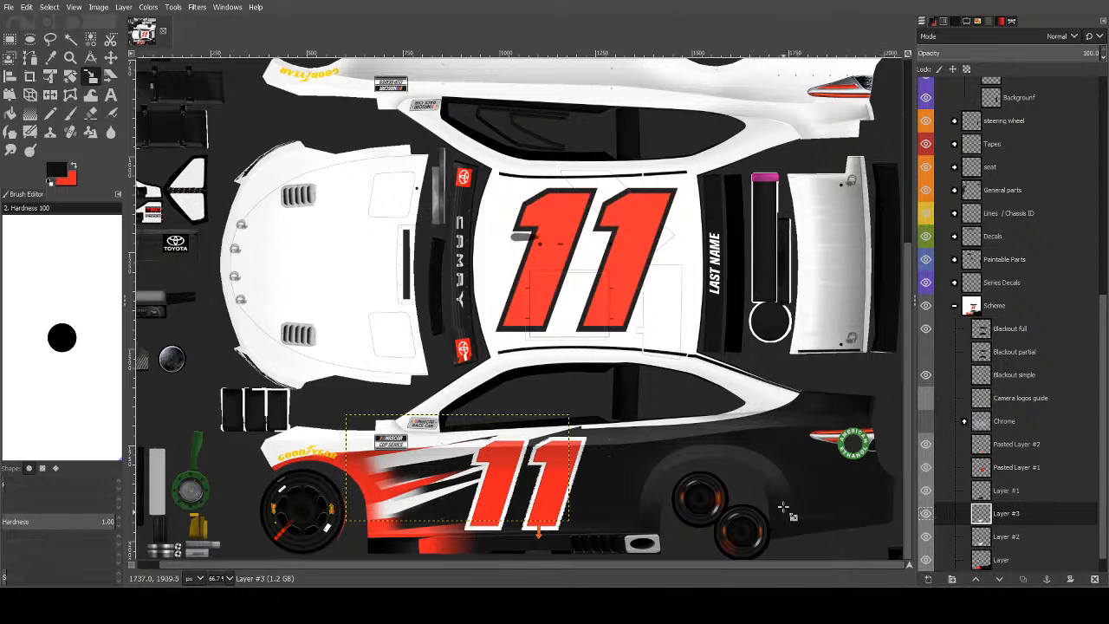
drag(497, 482, 559, 519)
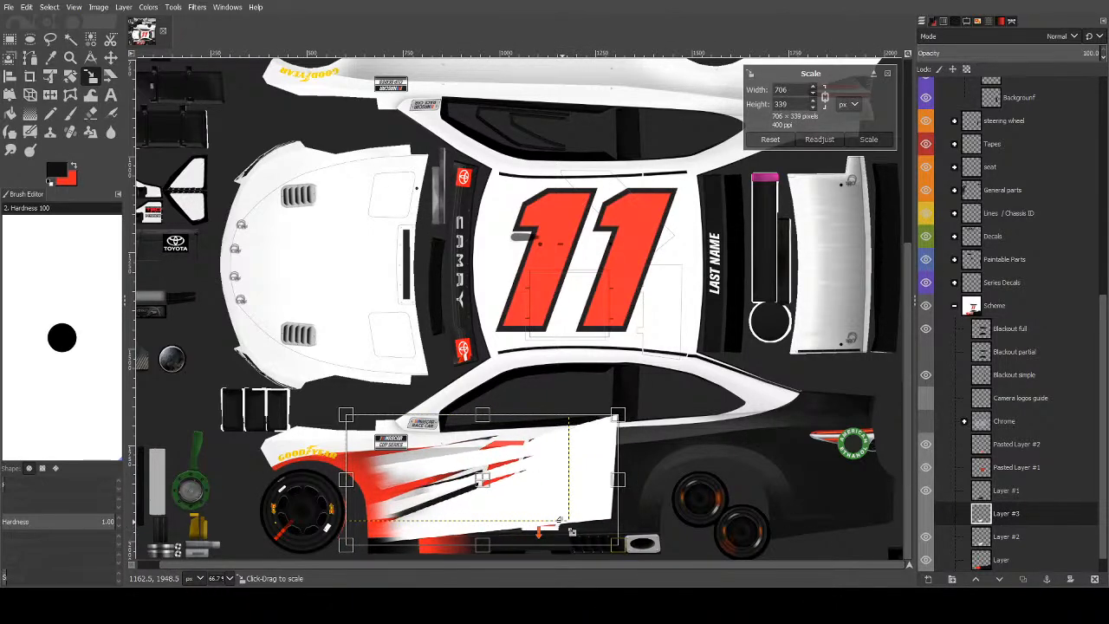
key(Return)
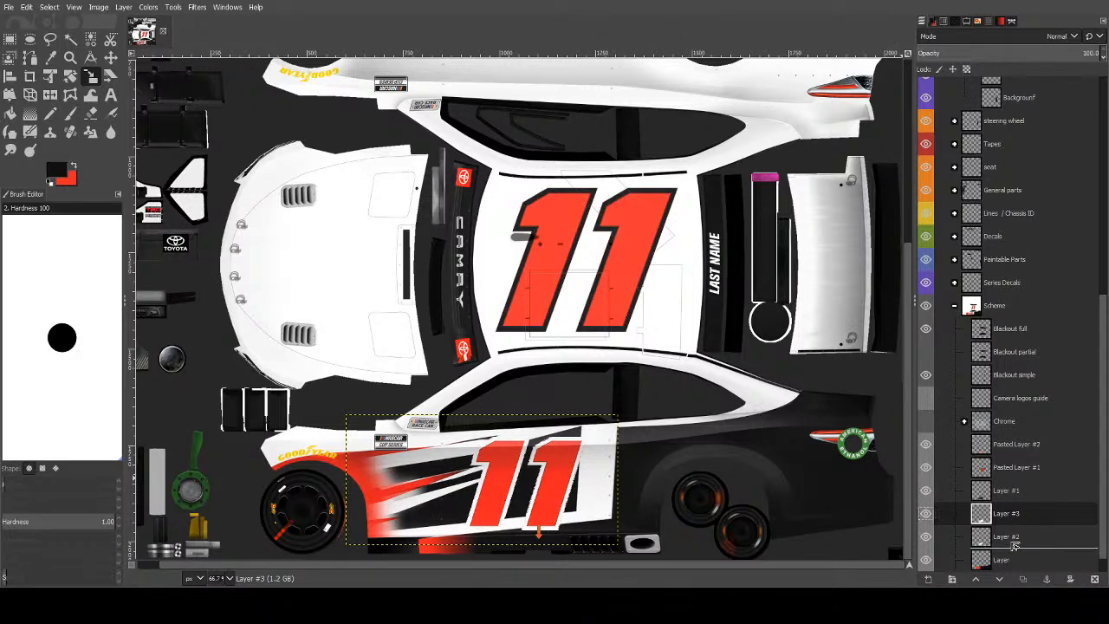
Raise the white spikes on Layer #3 and stretch them to 732 × 457 pixels, reaching down to the side skirt.
click(50, 39)
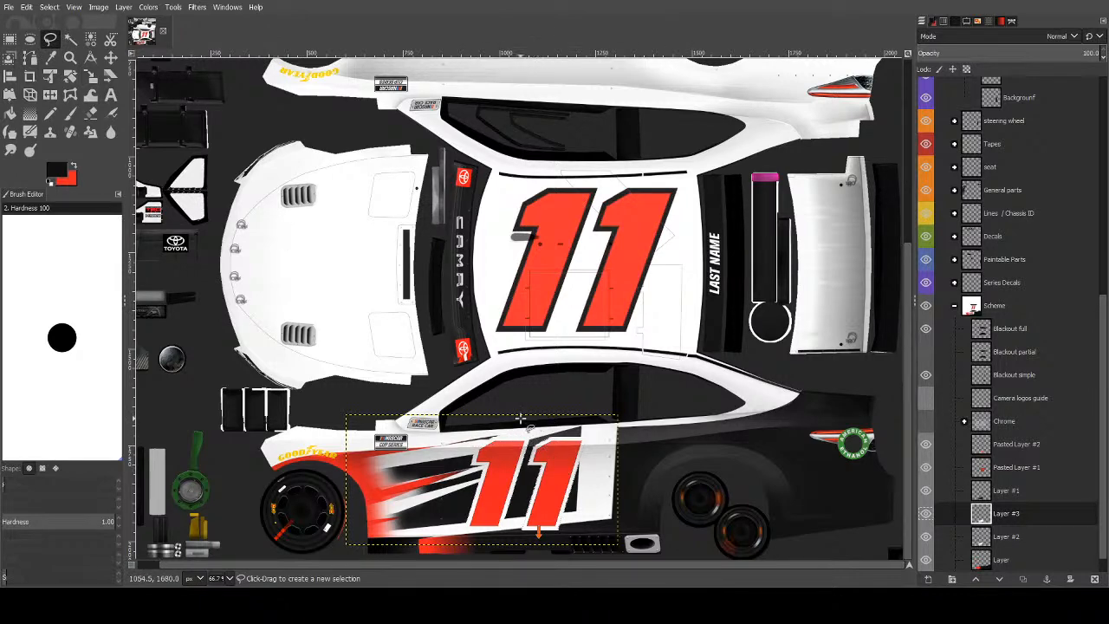
key(shift+s)
drag(484, 480, 482, 464)
key(Return)
click(424, 482)
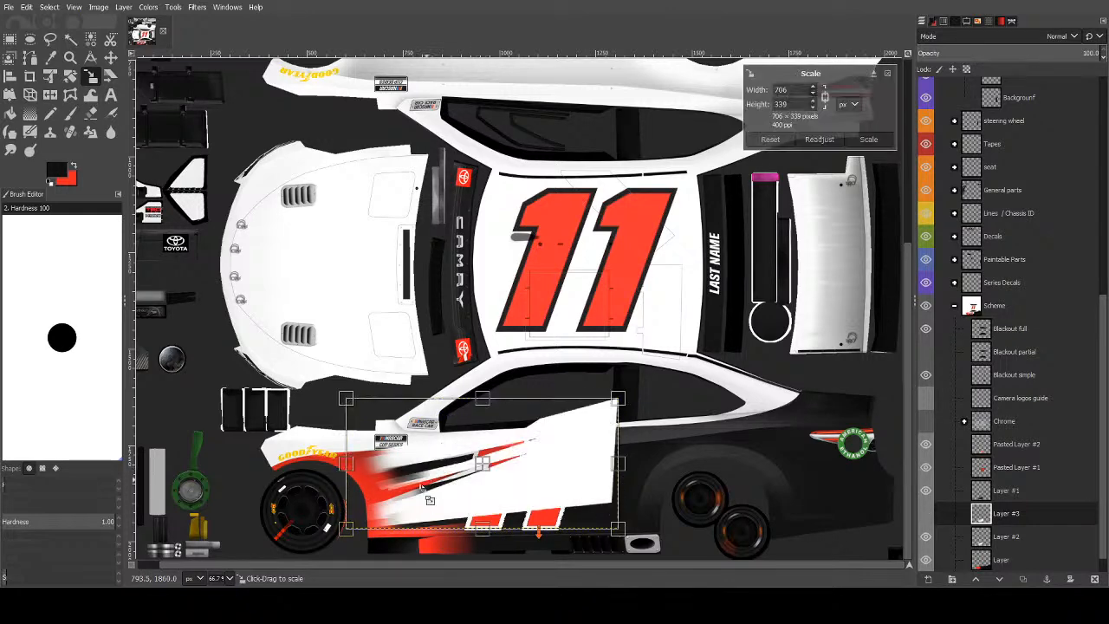
drag(419, 516, 484, 551)
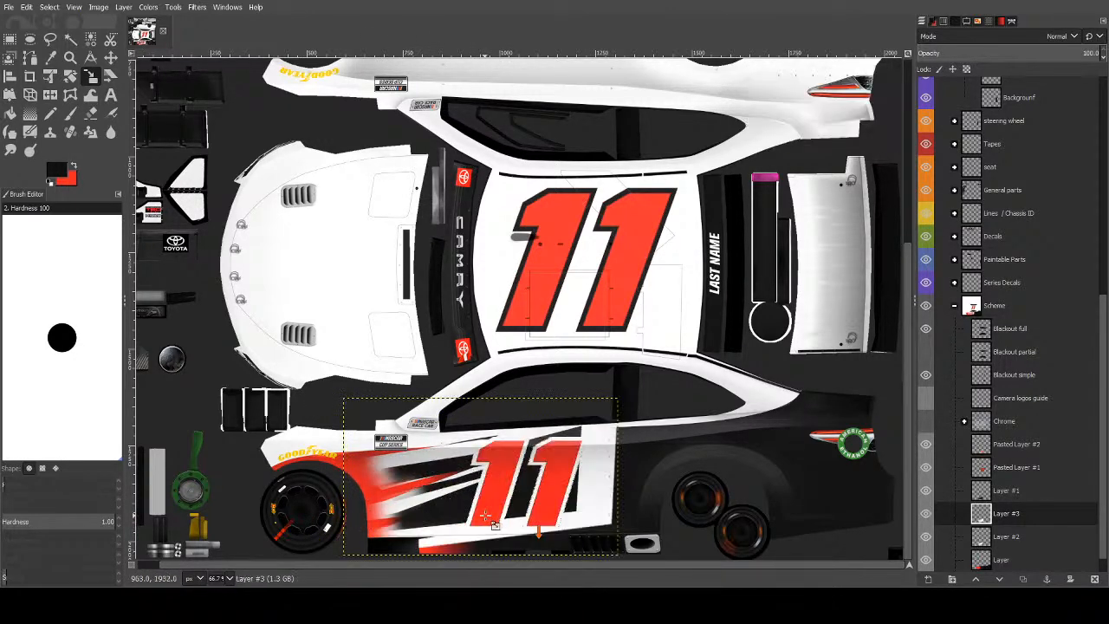
click(569, 431)
drag(471, 410, 467, 391)
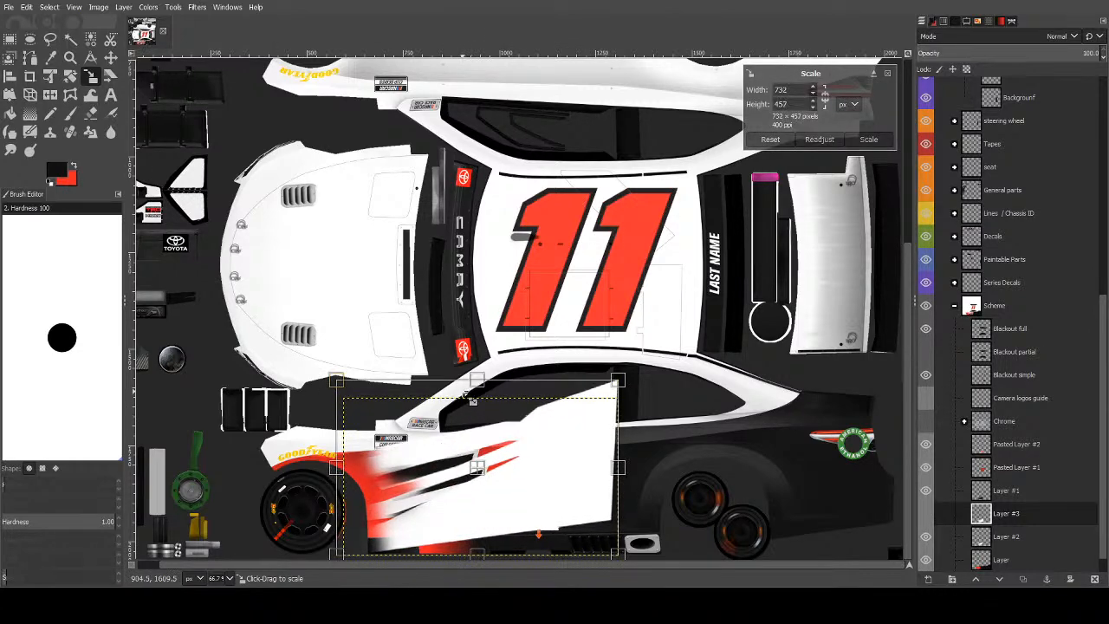
key(Return)
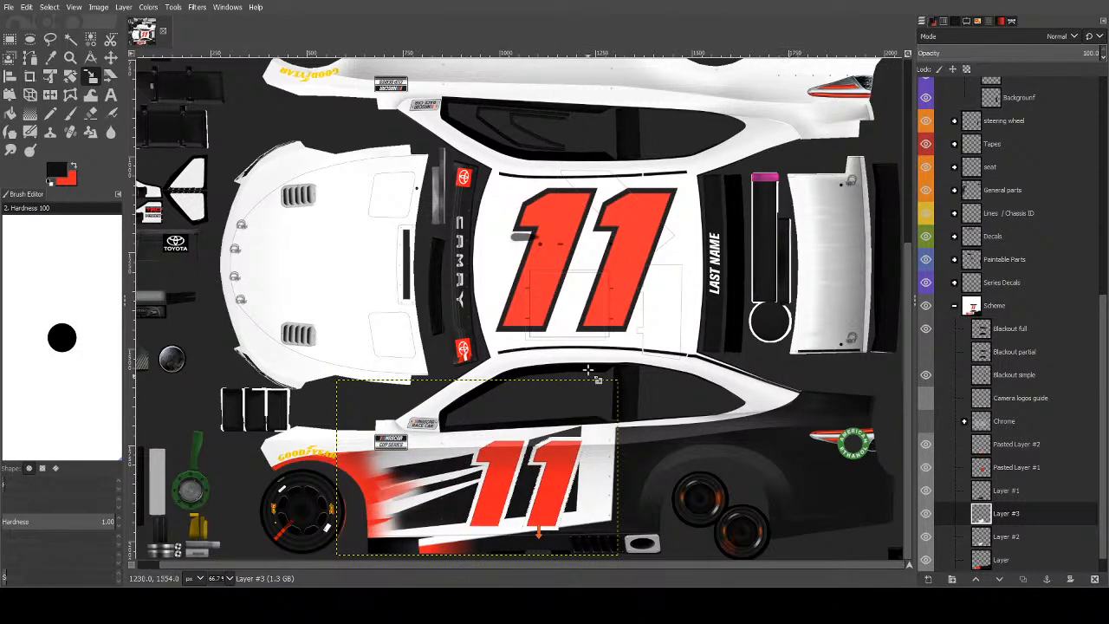
Delete the rear part of Layer #3's white spikes behind the door number with a free selection, and clear the selection.
key(f)
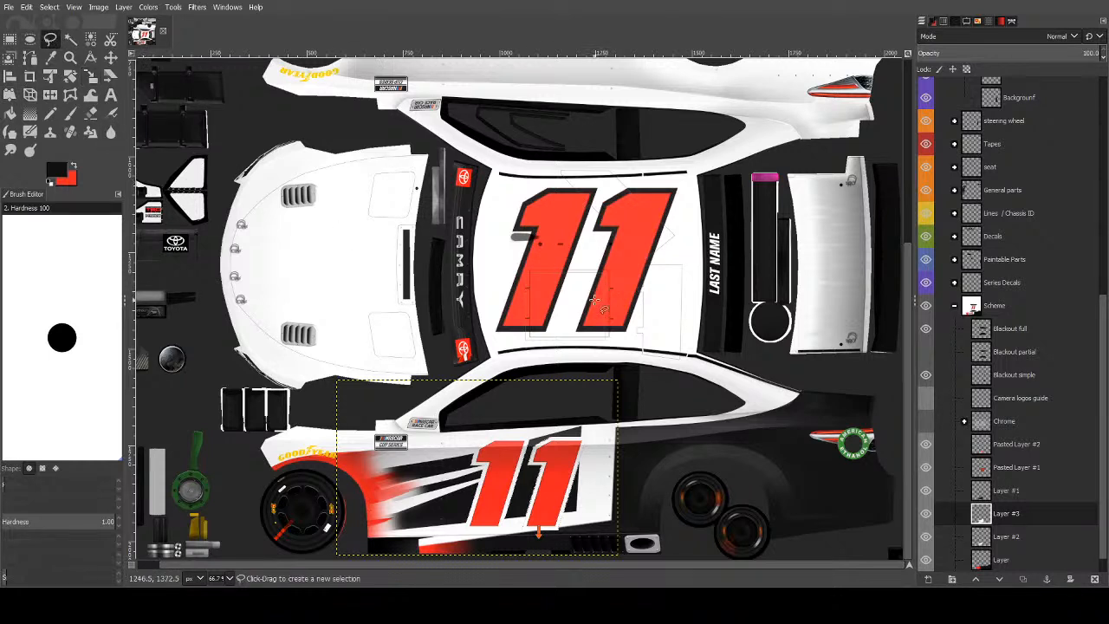
click(544, 425)
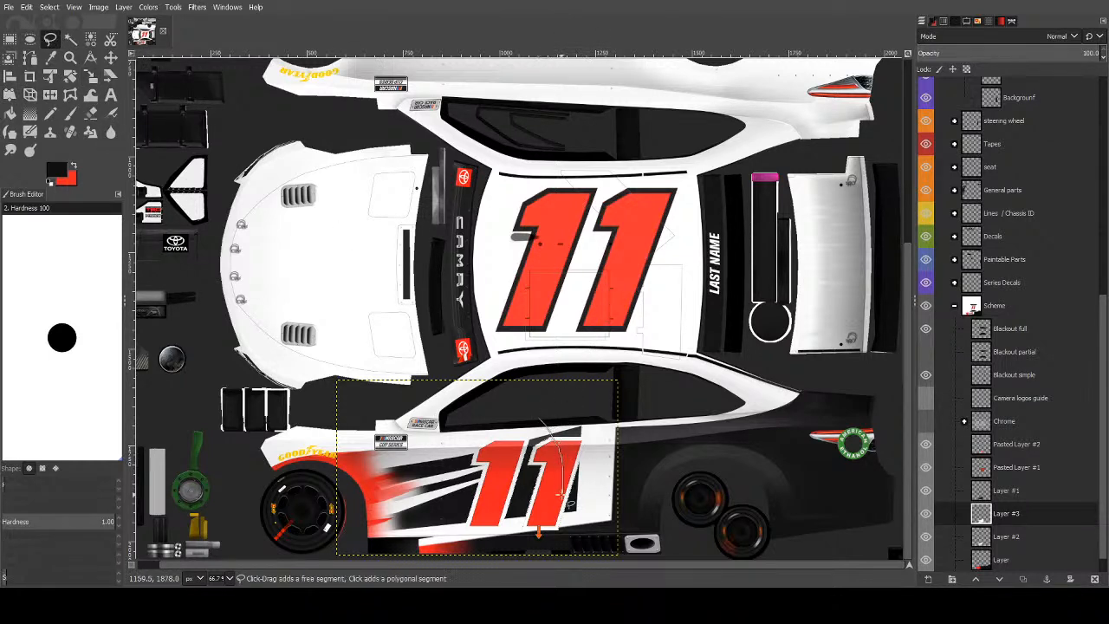
mouse_move(666, 577)
mouse_down()
mouse_move(647, 236)
mouse_move(496, 337)
mouse_move(539, 420)
mouse_up()
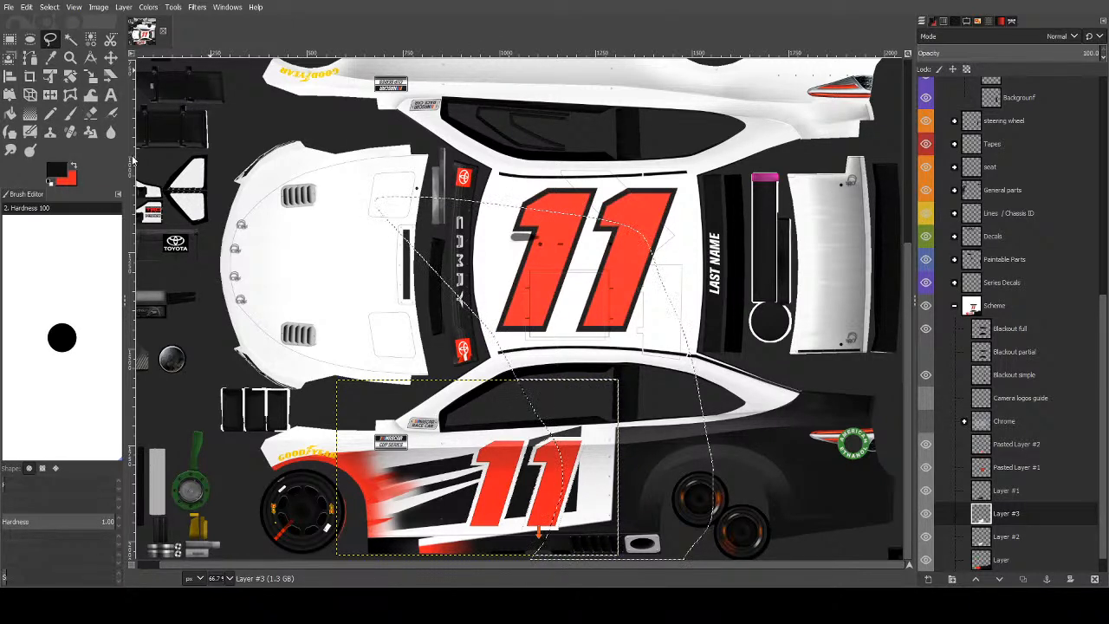
key(Delete)
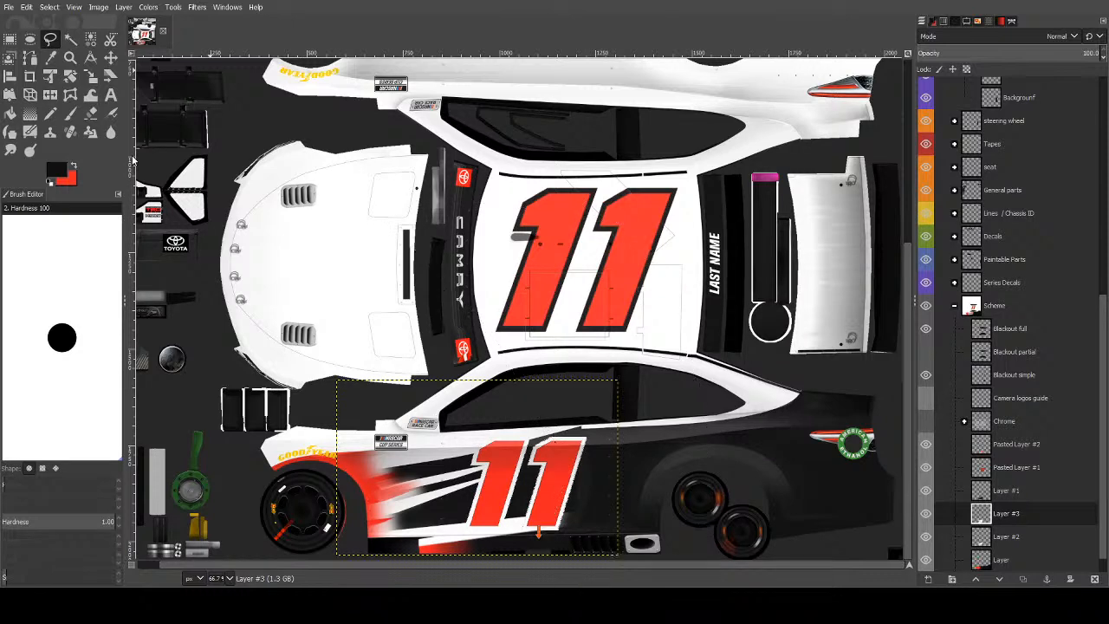
click(1010, 492)
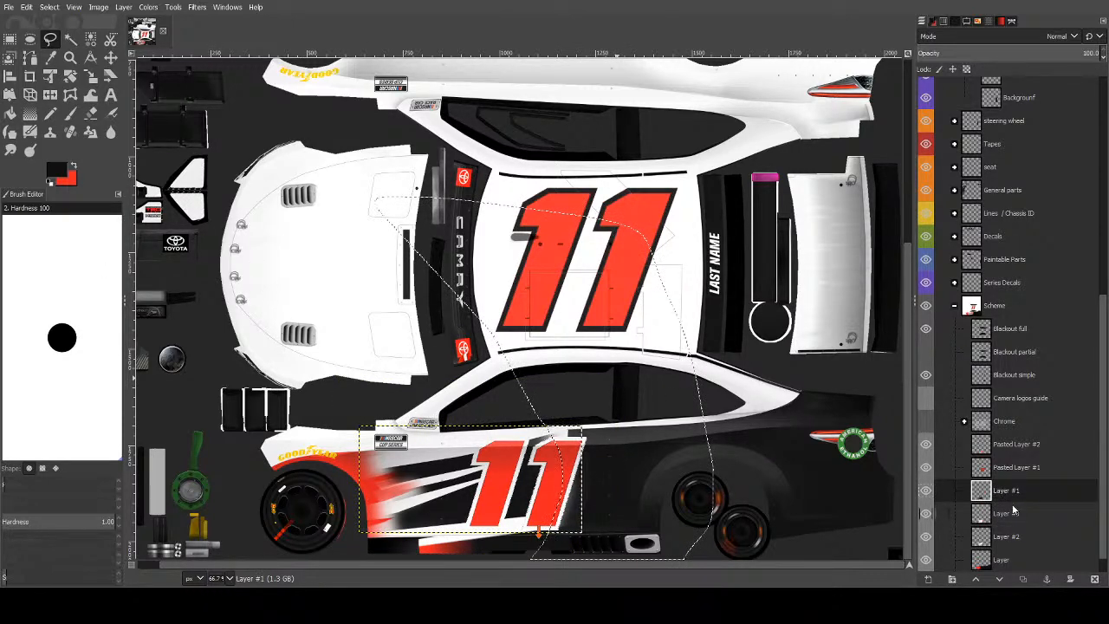
click(999, 538)
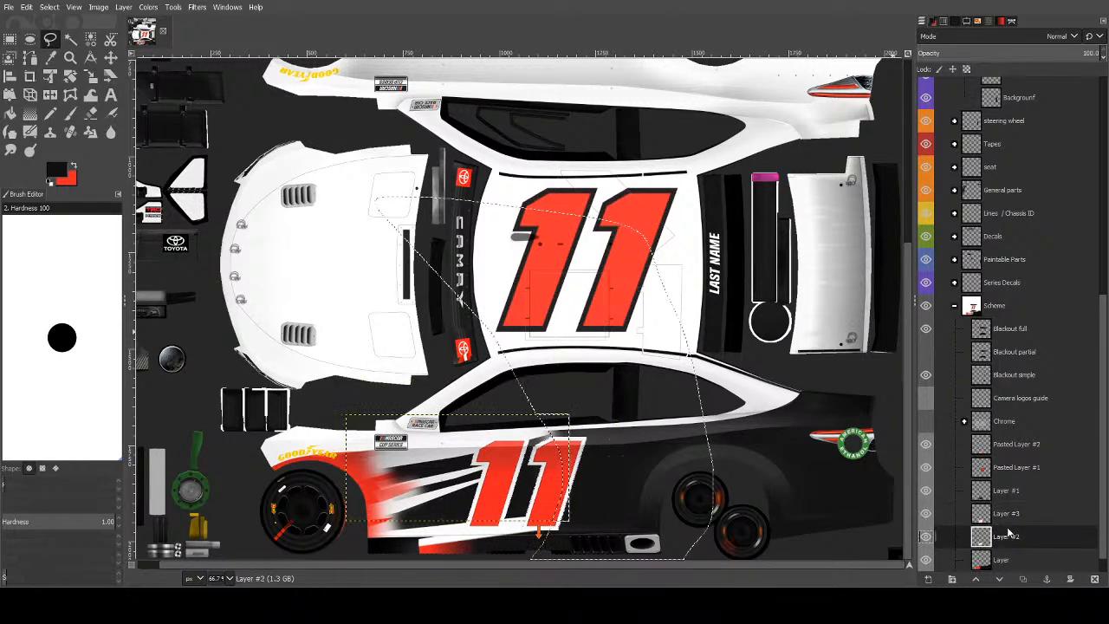
key(ctrl+shift+a)
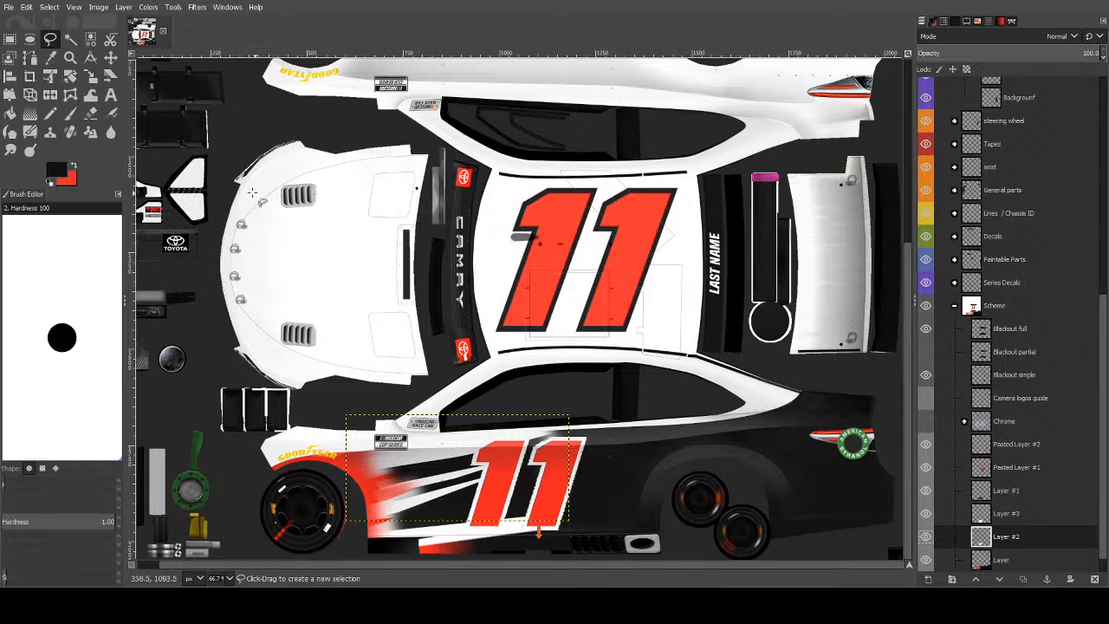
Examine the scheme layers from the base up to the numbers, briefly hiding and restoring the white base layer.
key(u)
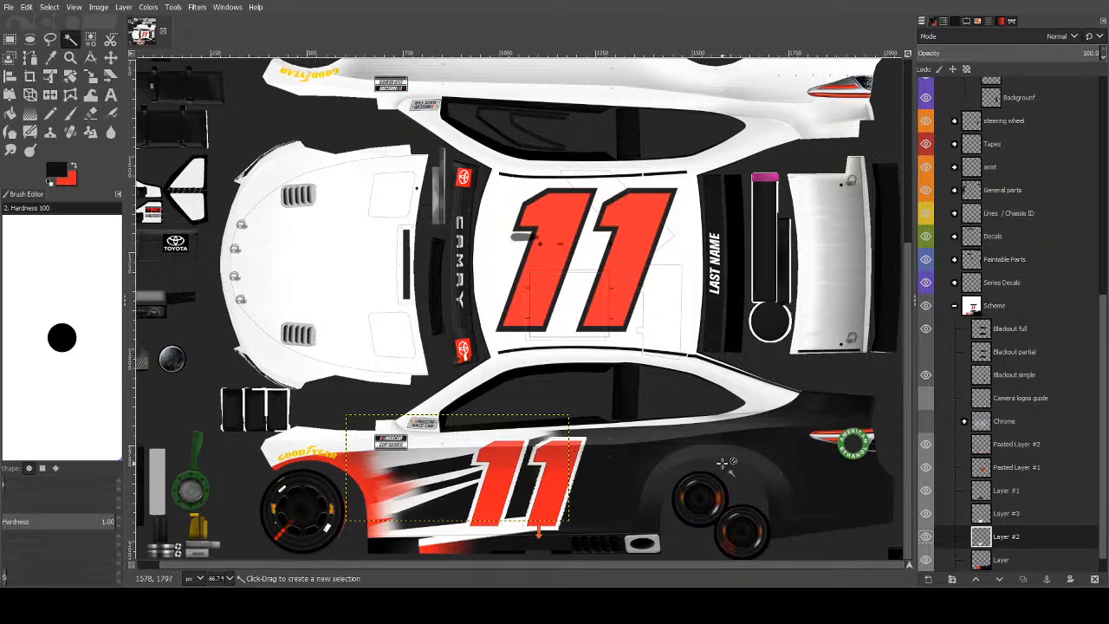
scroll(1065, 499, down, 1)
click(1006, 562)
click(1008, 539)
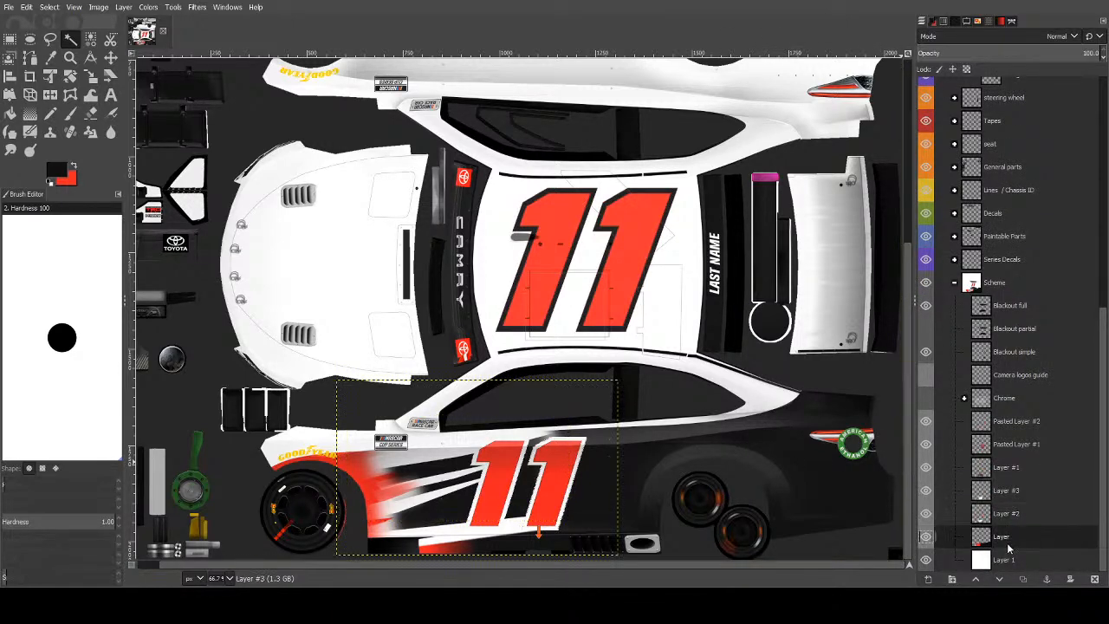
click(1002, 518)
click(1004, 490)
click(1004, 467)
click(1004, 444)
click(1003, 425)
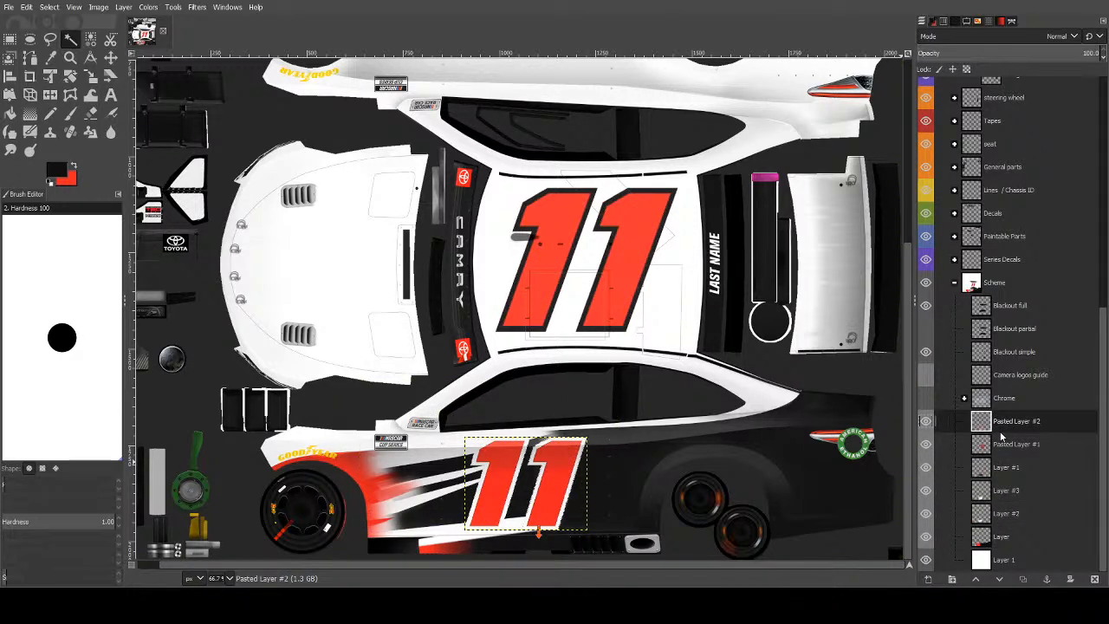
click(1007, 554)
click(1001, 424)
click(926, 562)
click(926, 562)
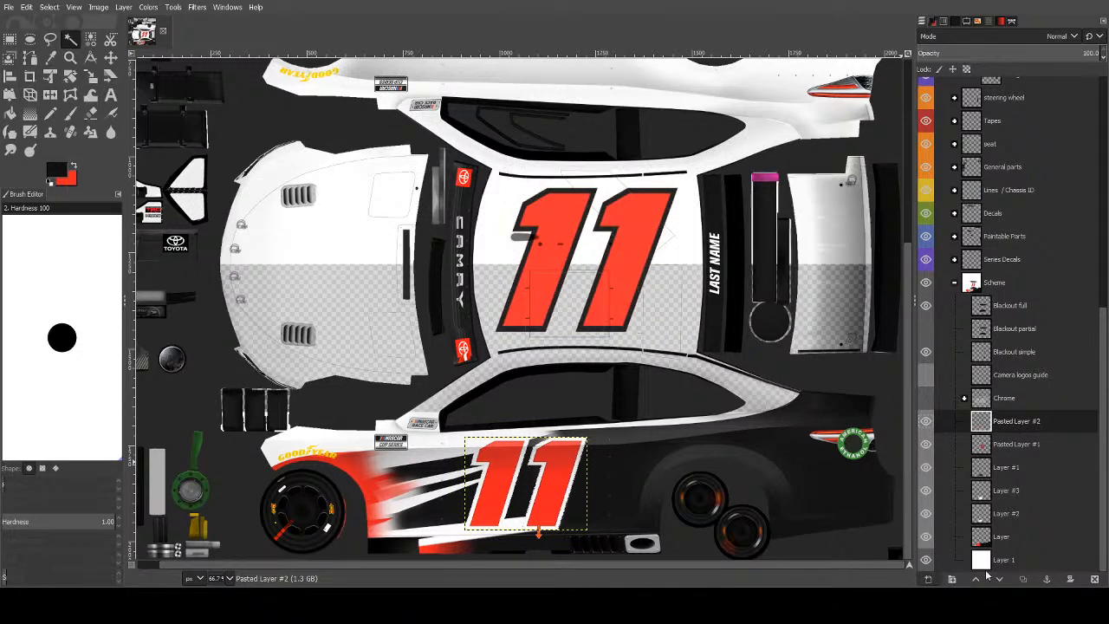
Add a new layer above Pasted Layer #2 and fill a thin polygonal spike behind the front wheel with red.
shift+click(928, 579)
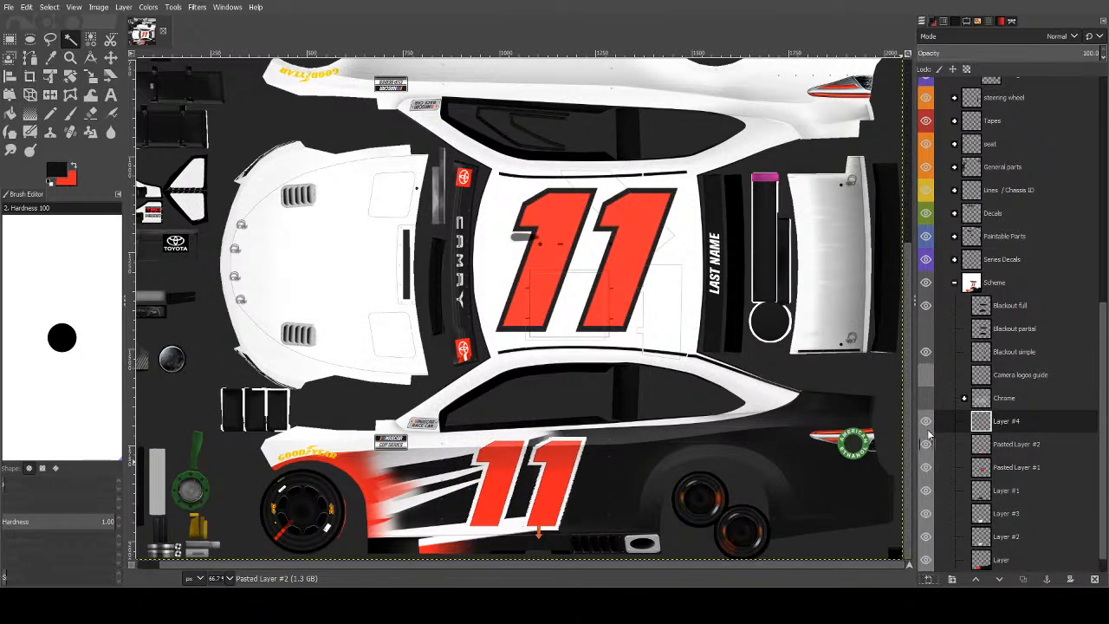
click(49, 39)
click(74, 165)
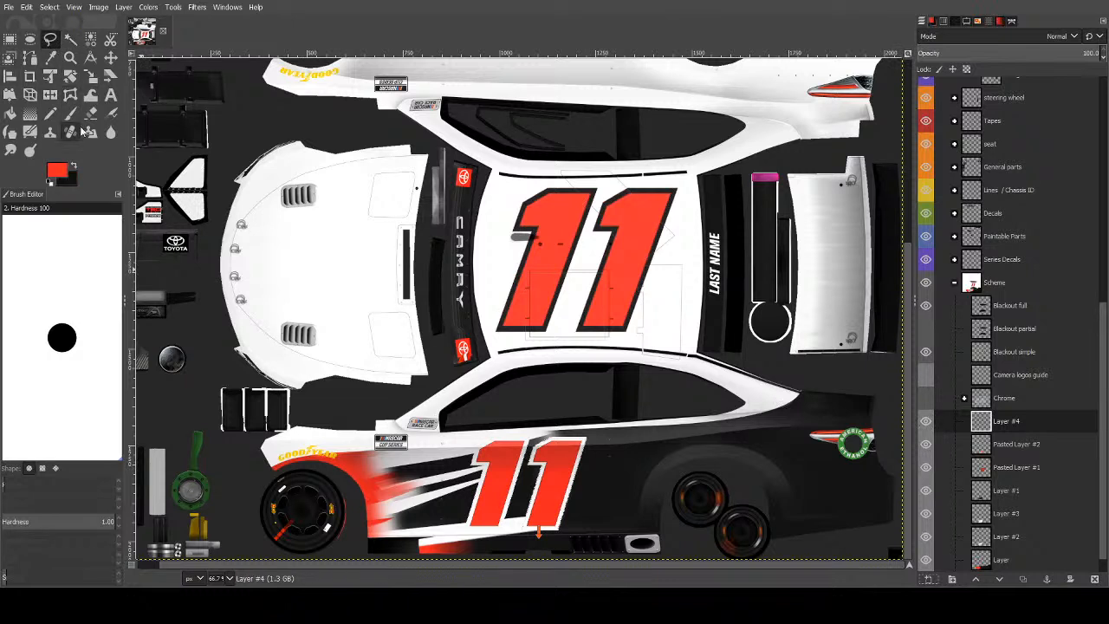
click(345, 478)
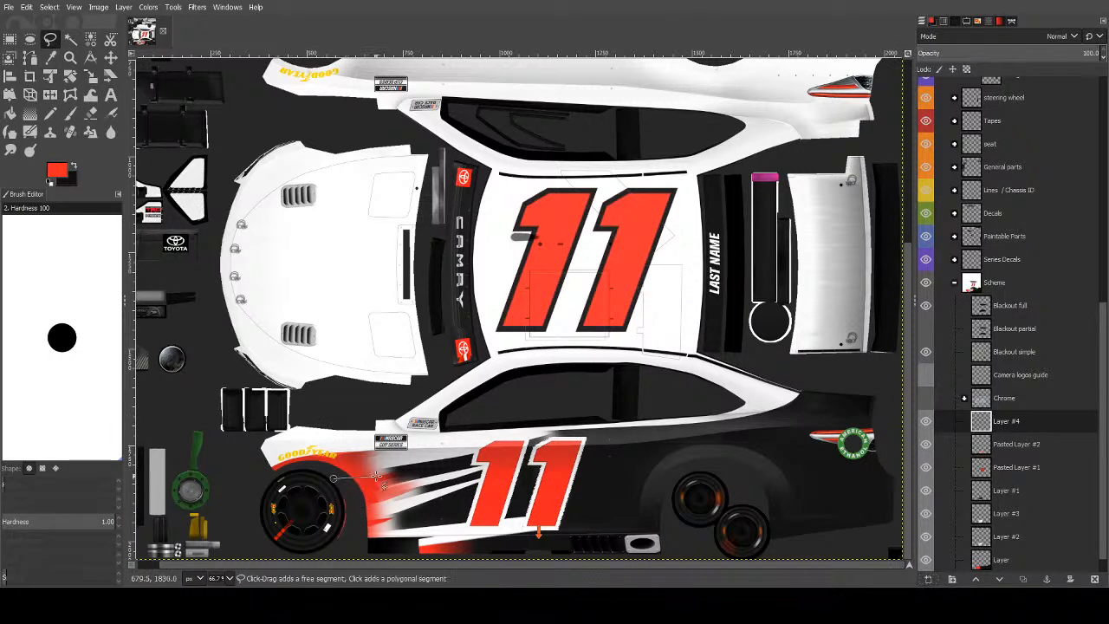
click(457, 467)
click(338, 490)
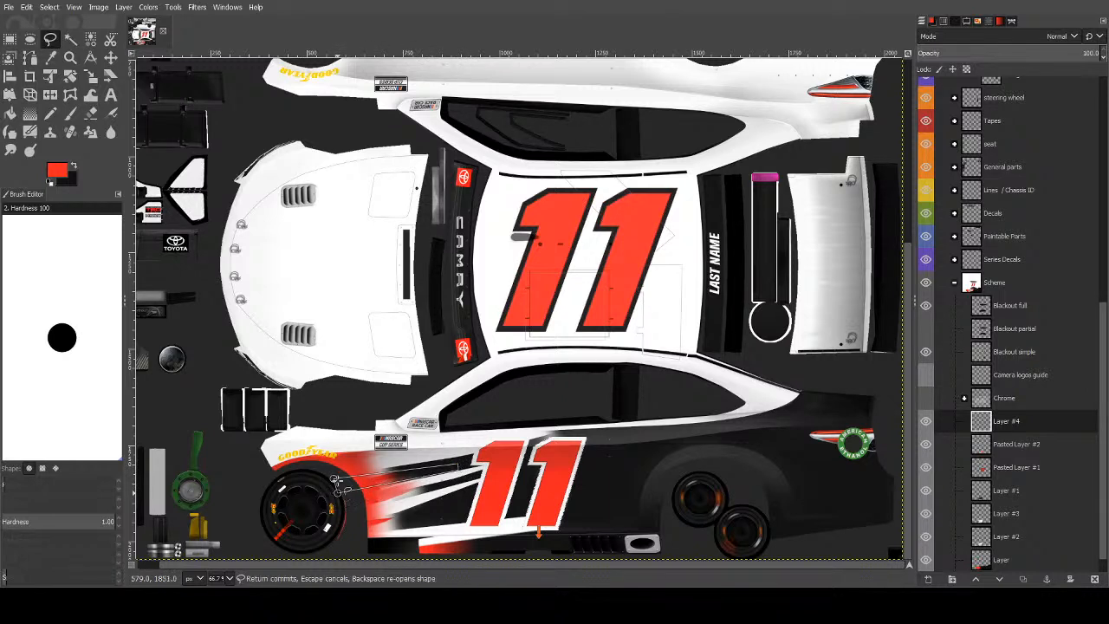
click(11, 114)
click(371, 482)
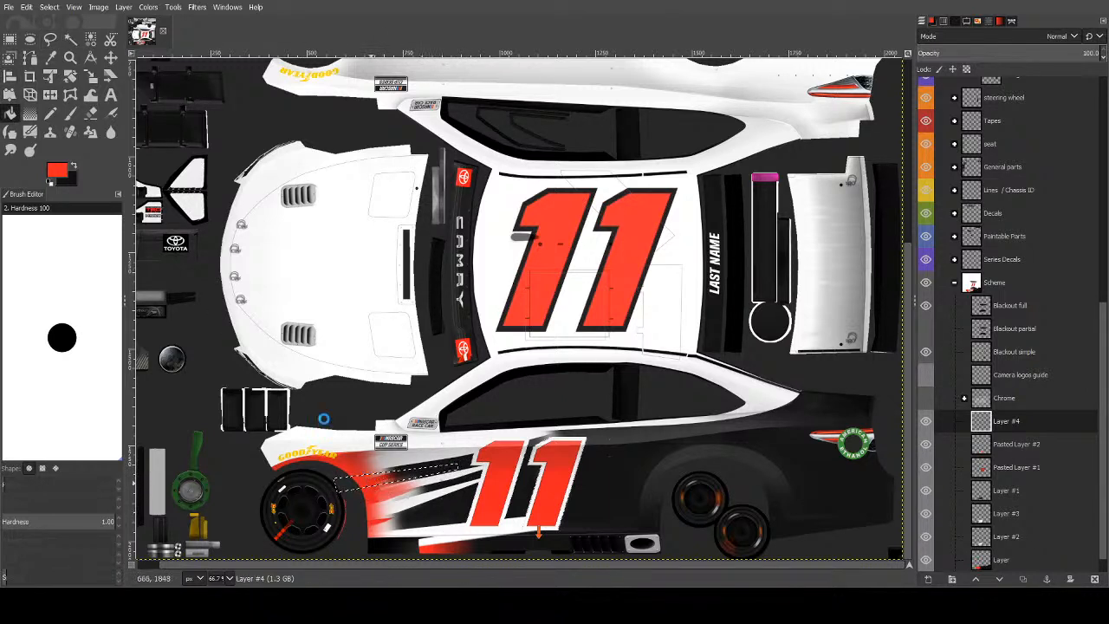
key(ctrl+shift+a)
Fade out the rear tip of the red spike by deleting a feathered polygonal selection over it, and clear the selection.
click(54, 39)
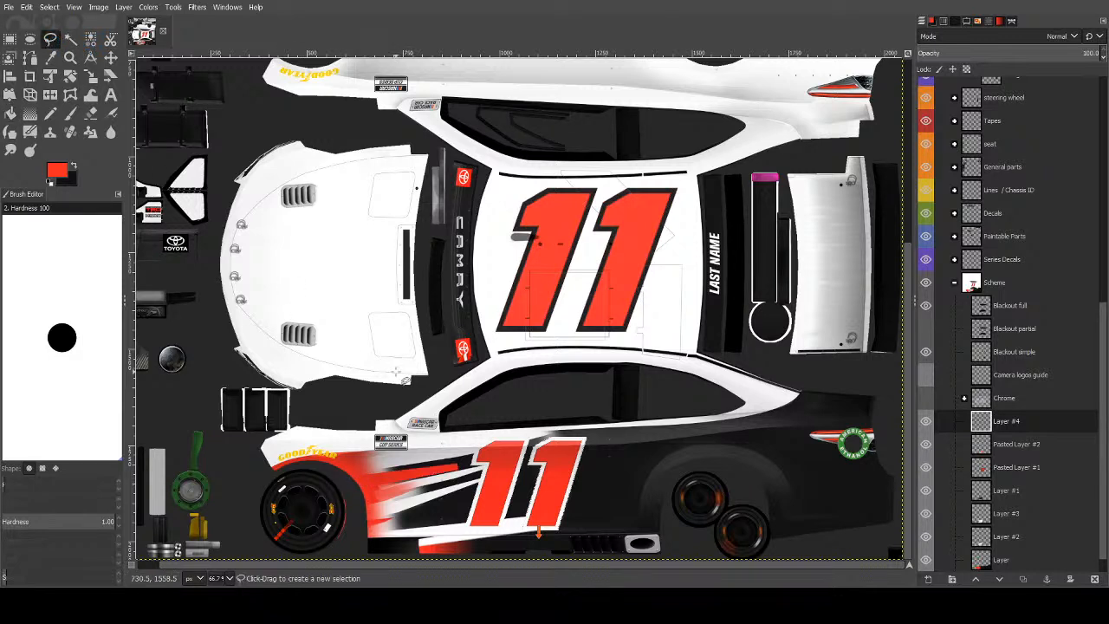
click(475, 511)
click(494, 377)
click(382, 399)
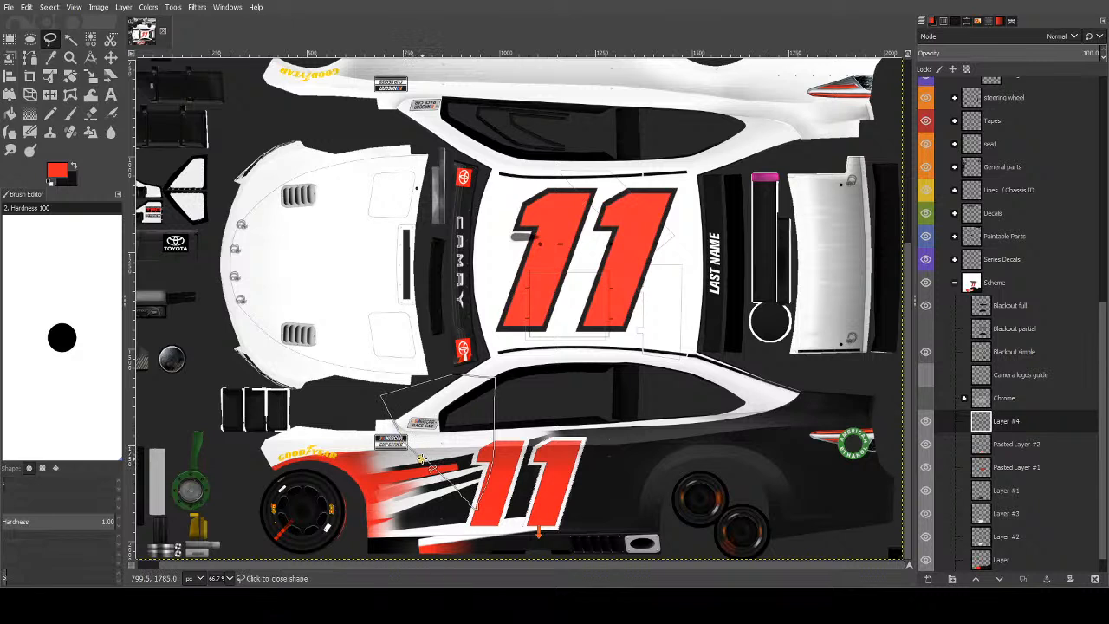
click(425, 454)
key(Return)
click(56, 7)
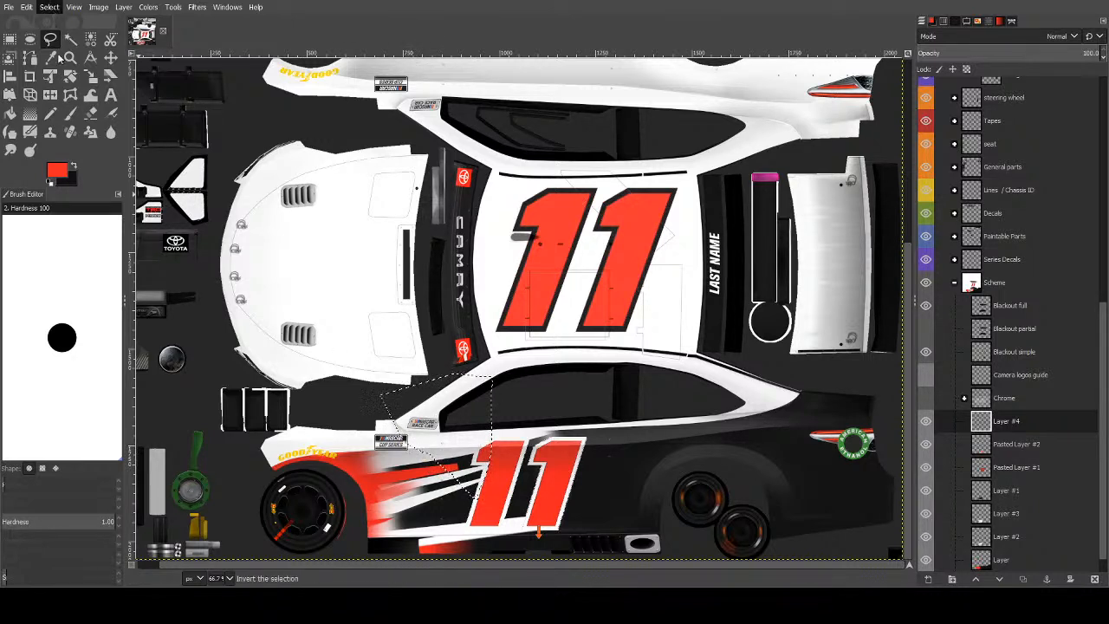
click(90, 115)
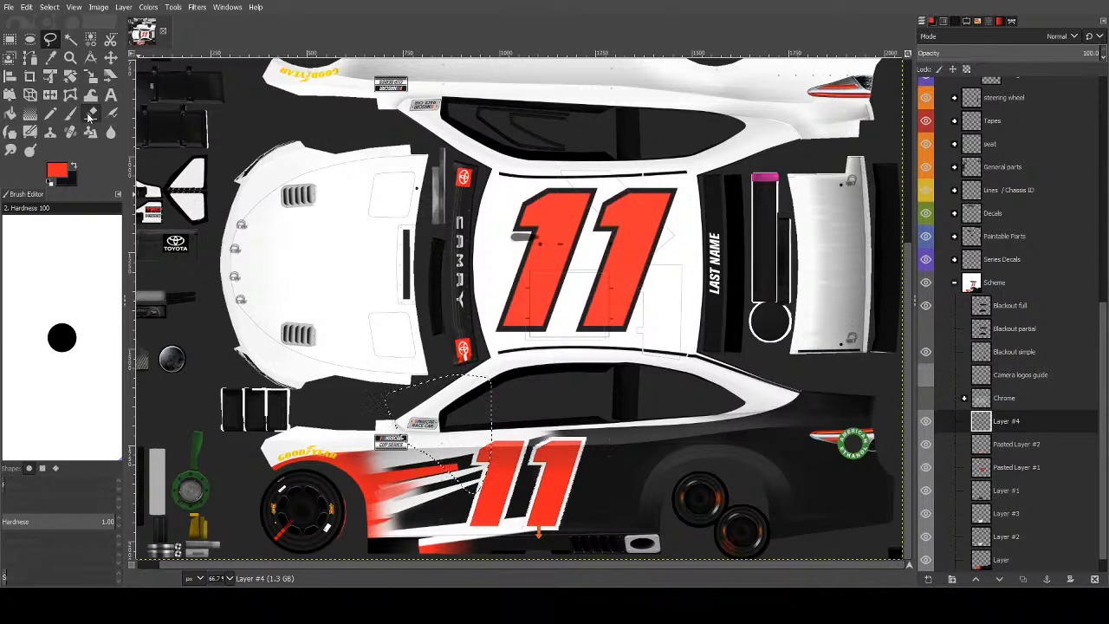
key(ctrl+shift+a)
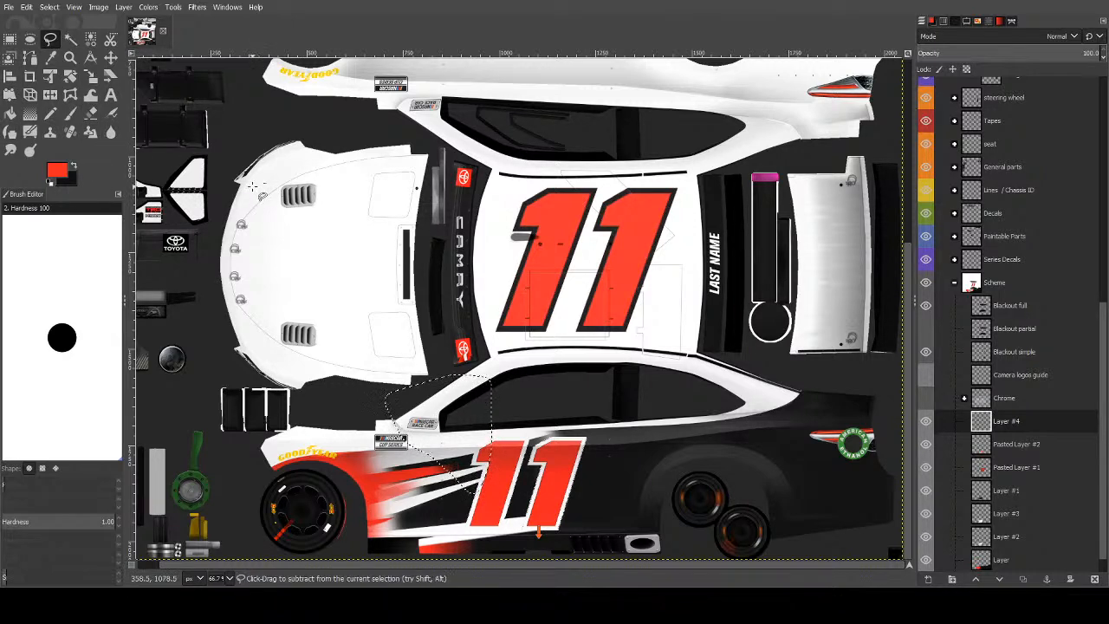
click(70, 40)
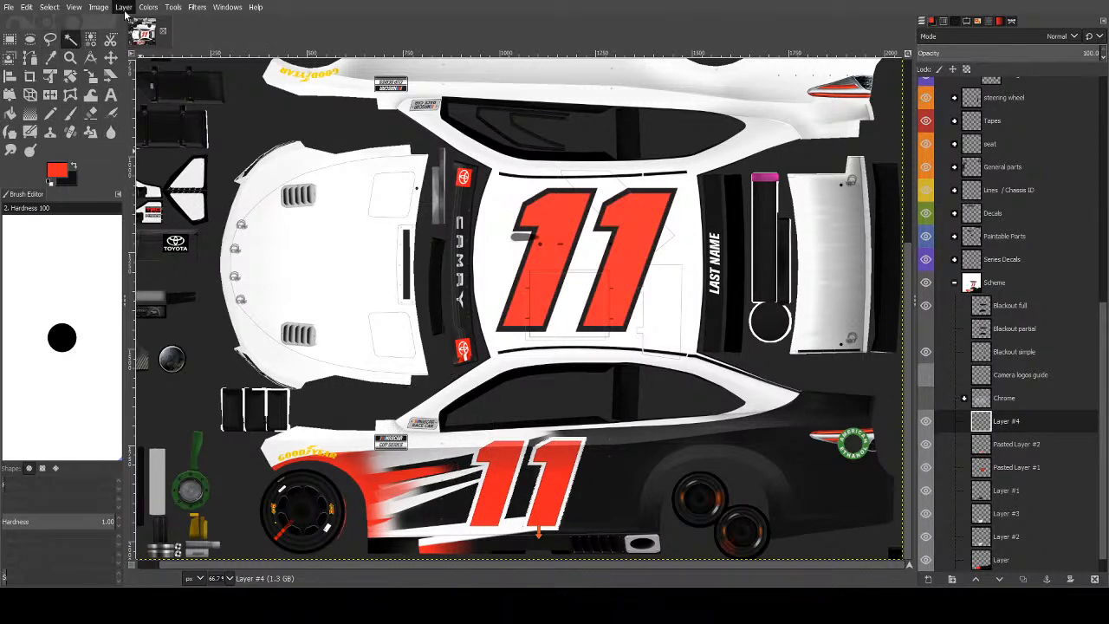
Copy Layer #4's red spike onto a new layer, scale it to 499 × 117 px and place it lower behind the front wheel.
key(ctrl+c)
key(ctrl+v)
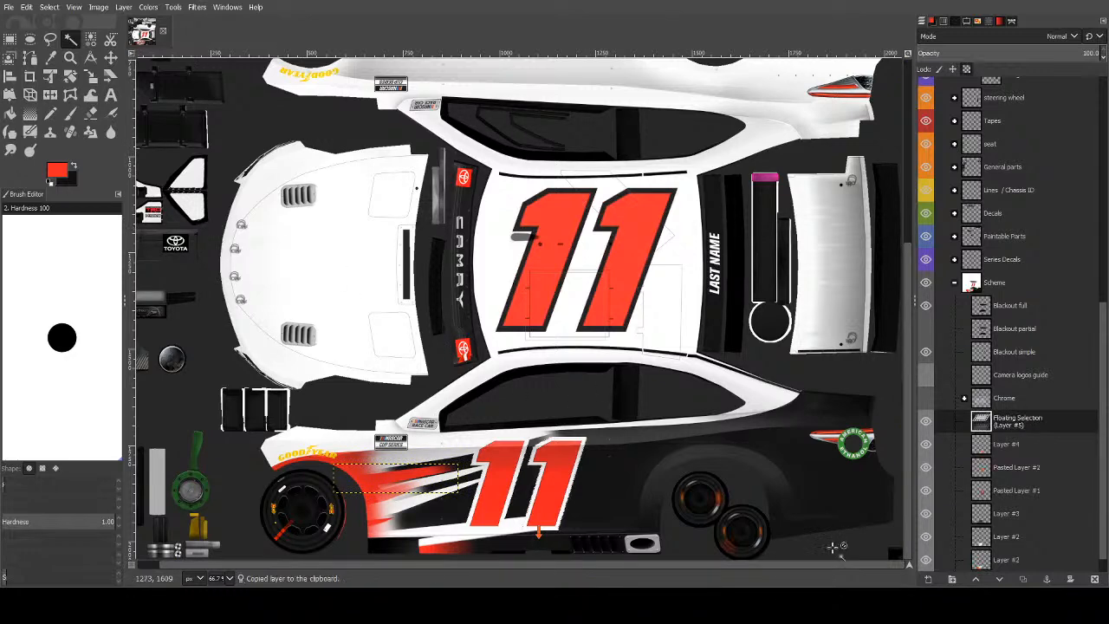
click(928, 579)
key(shift+s)
click(431, 478)
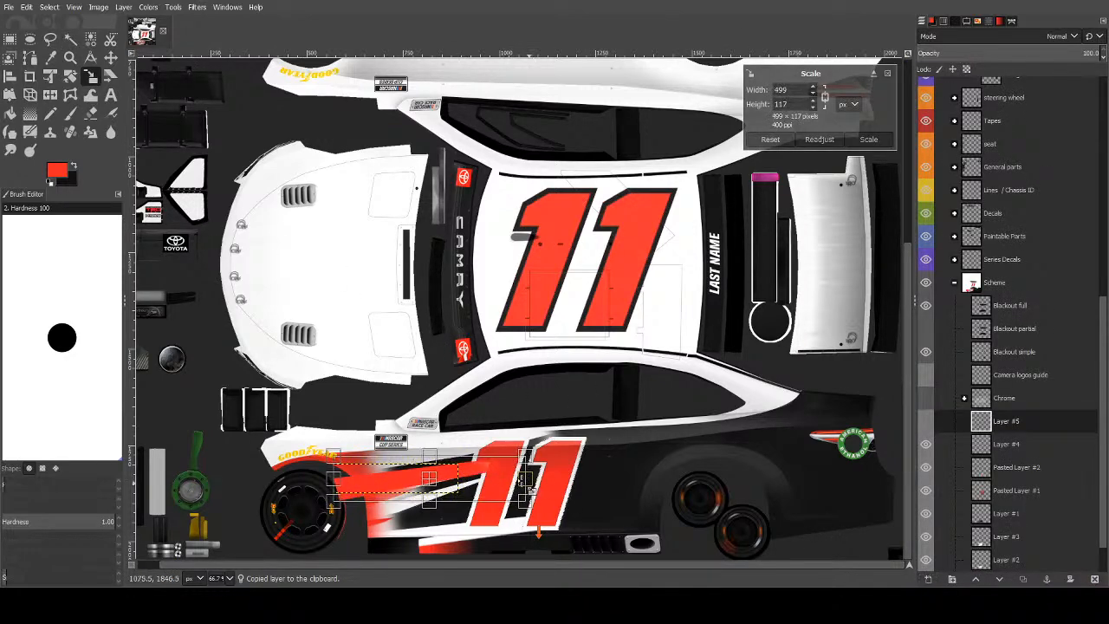
drag(431, 479, 404, 531)
key(Return)
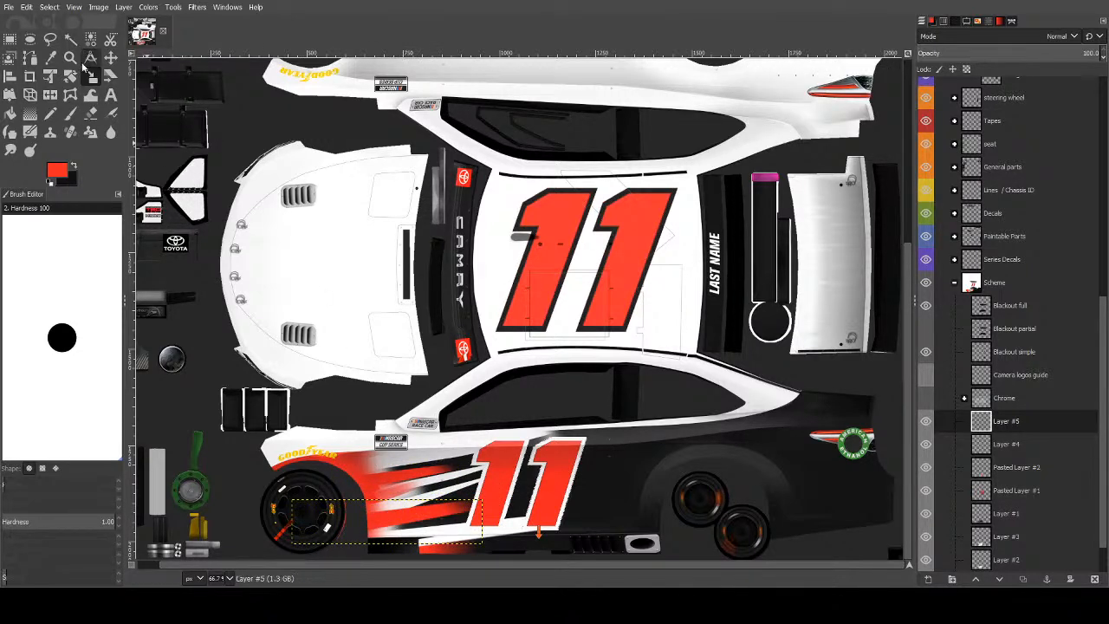
click(70, 39)
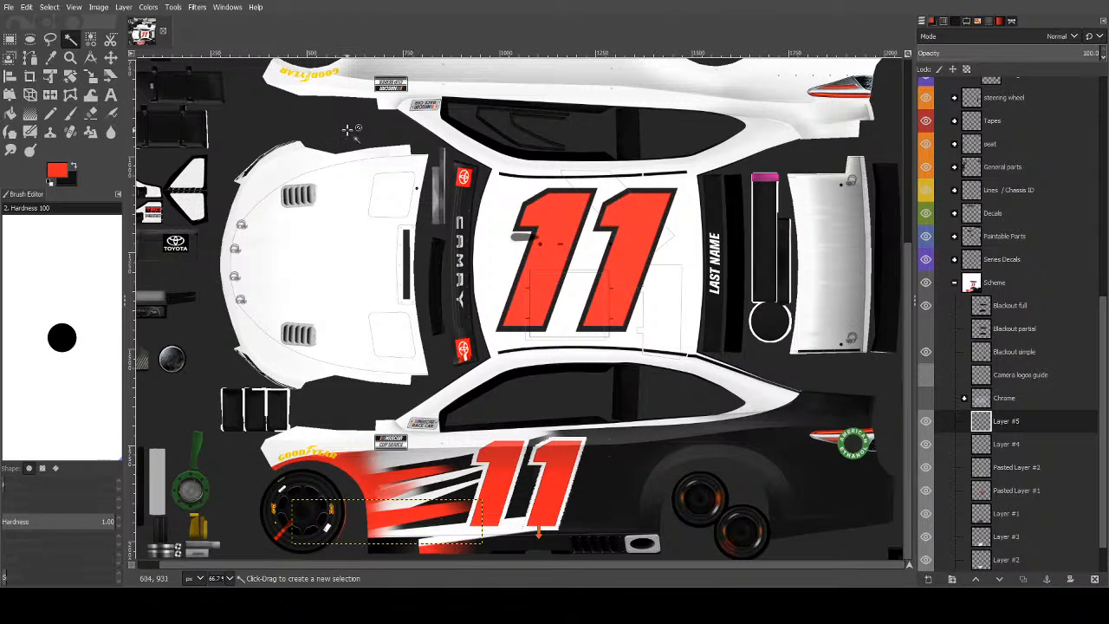
Select the painted area of the side gradient layer and refill it with a gradient running from black at the front to red at the rear.
scroll(1001, 520, down, 2)
click(1001, 562)
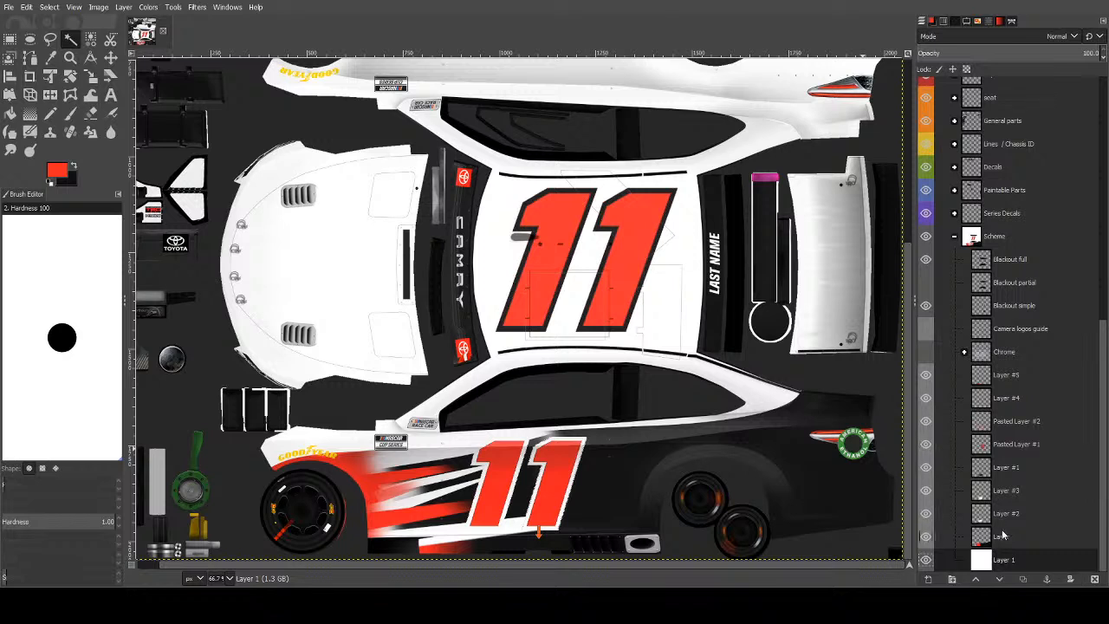
click(1001, 537)
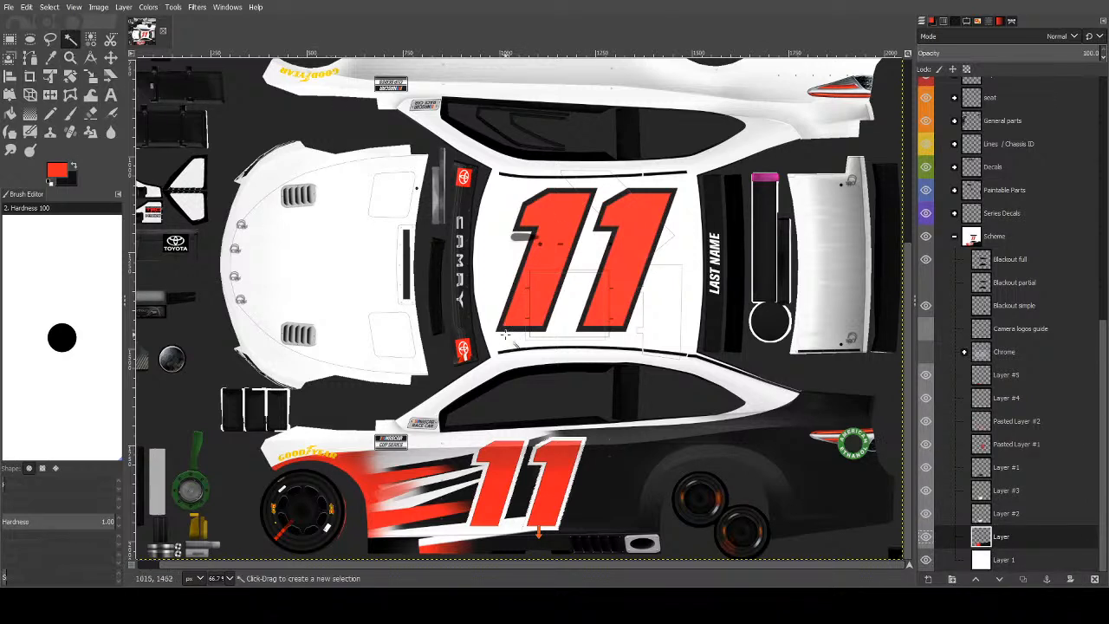
key(ctrl+i)
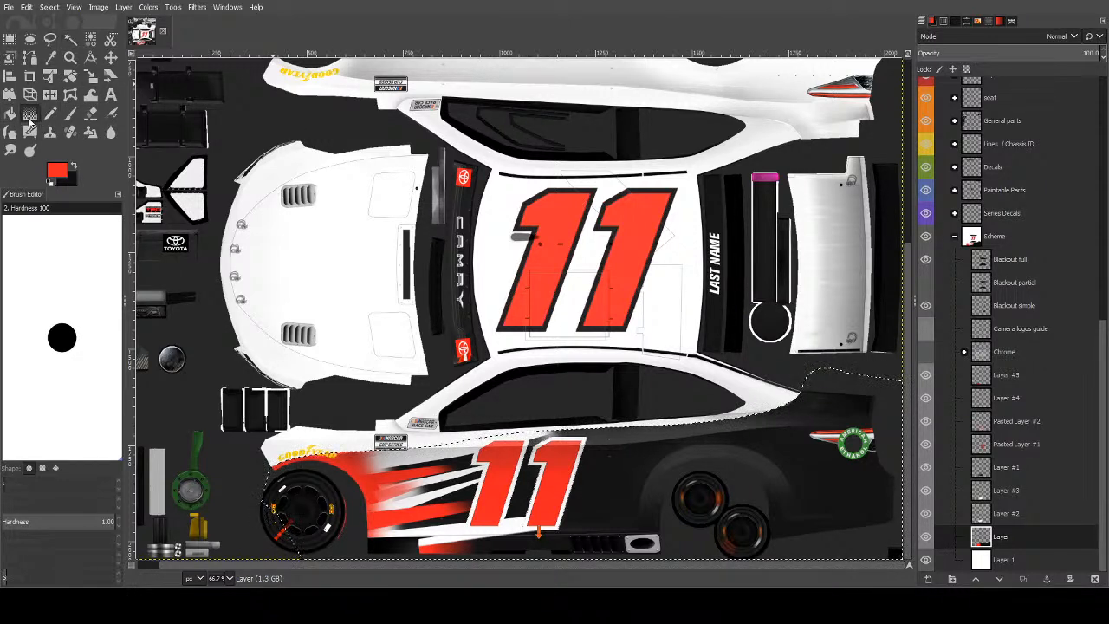
key(x)
drag(373, 481, 470, 475)
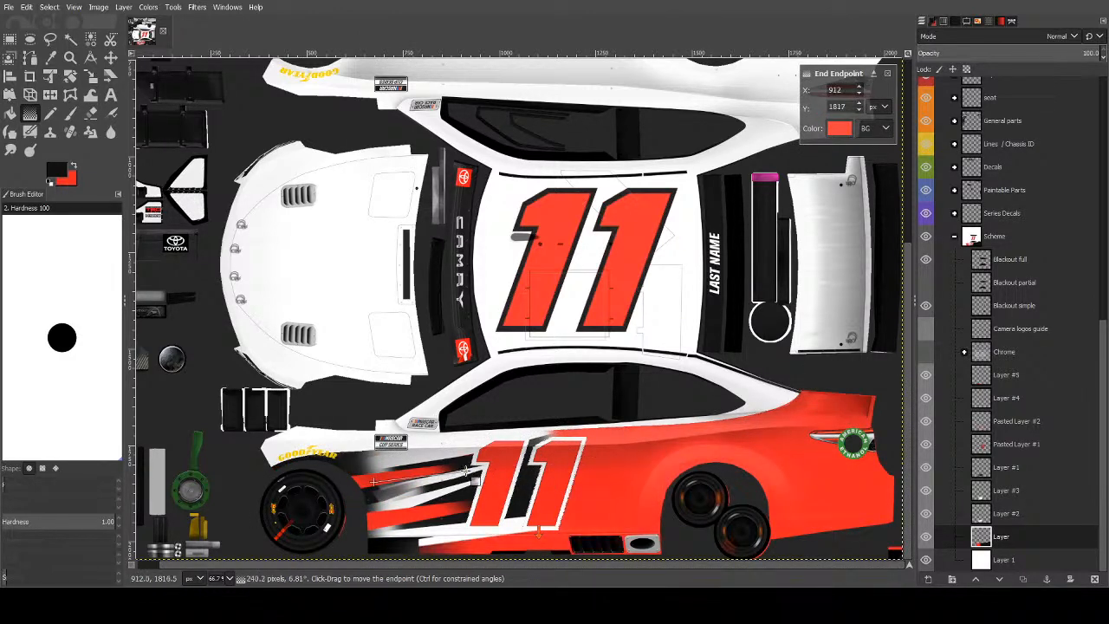
key(Escape)
drag(344, 496, 492, 474)
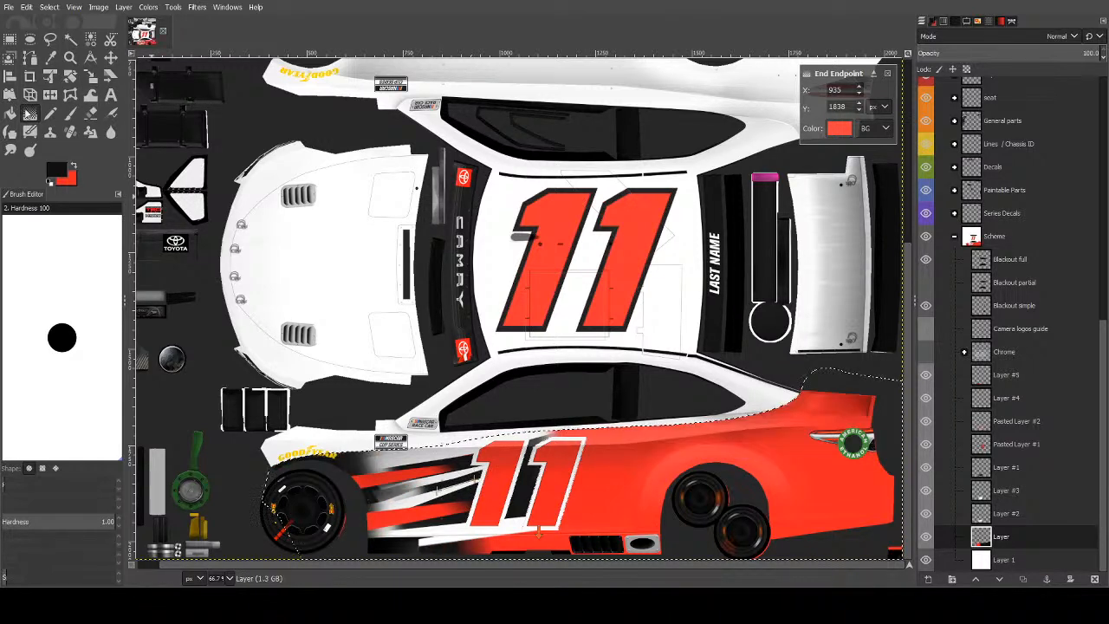
click(71, 39)
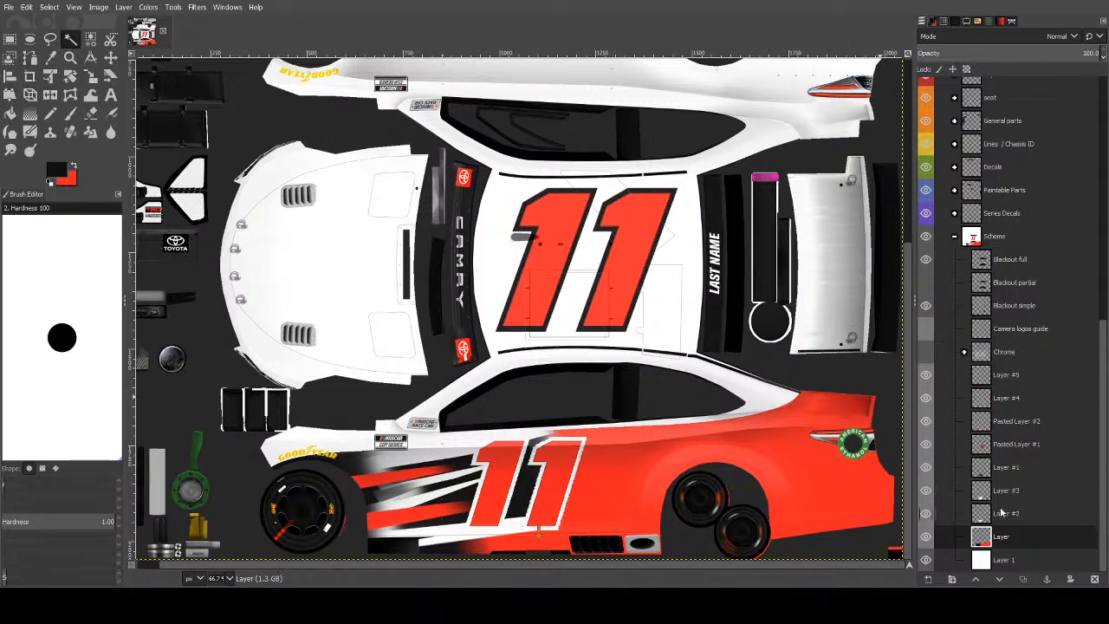
Hide Layer #1, Layer #3 and Layer #2 to inspect the side gradient beneath them, and show all three again.
click(927, 468)
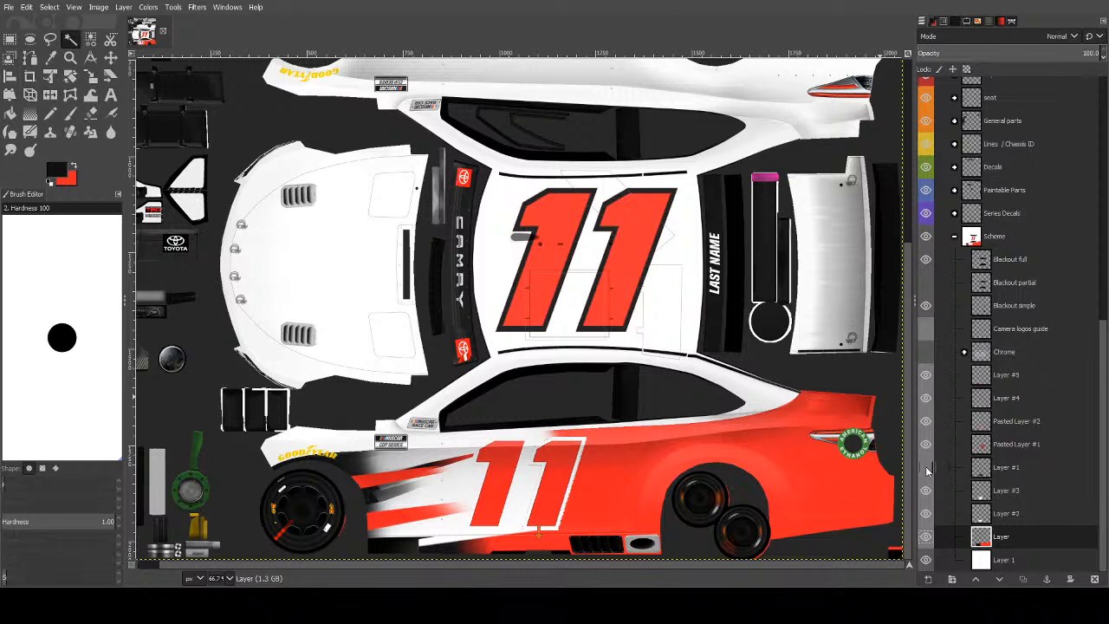
click(927, 491)
click(925, 514)
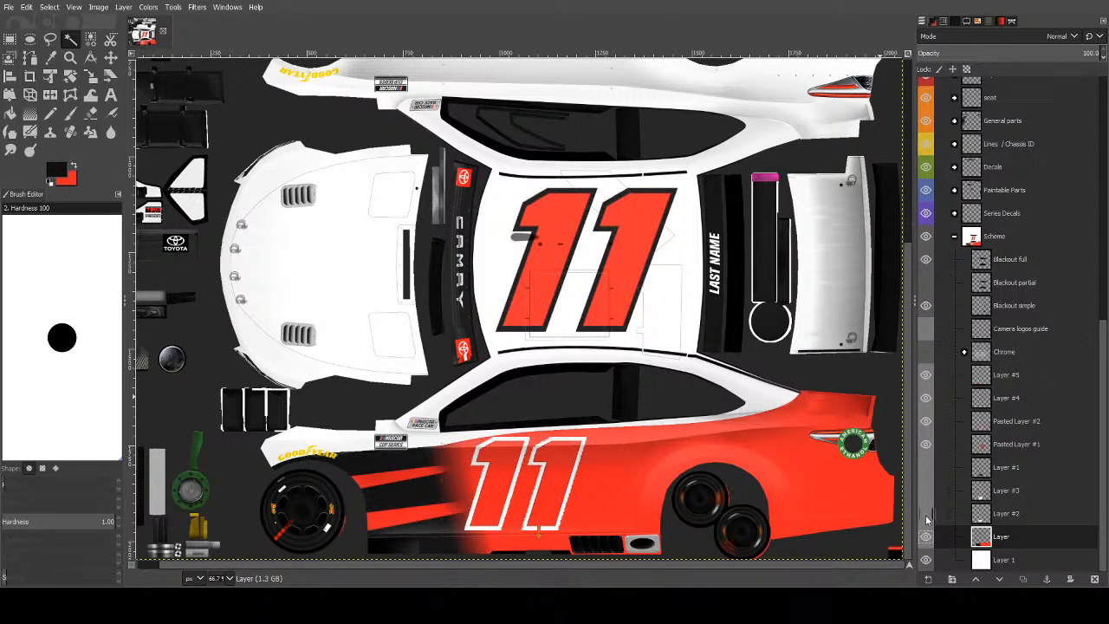
click(926, 514)
click(927, 491)
click(927, 468)
Recolour Layer #1's black spikes to bright red.
click(1005, 467)
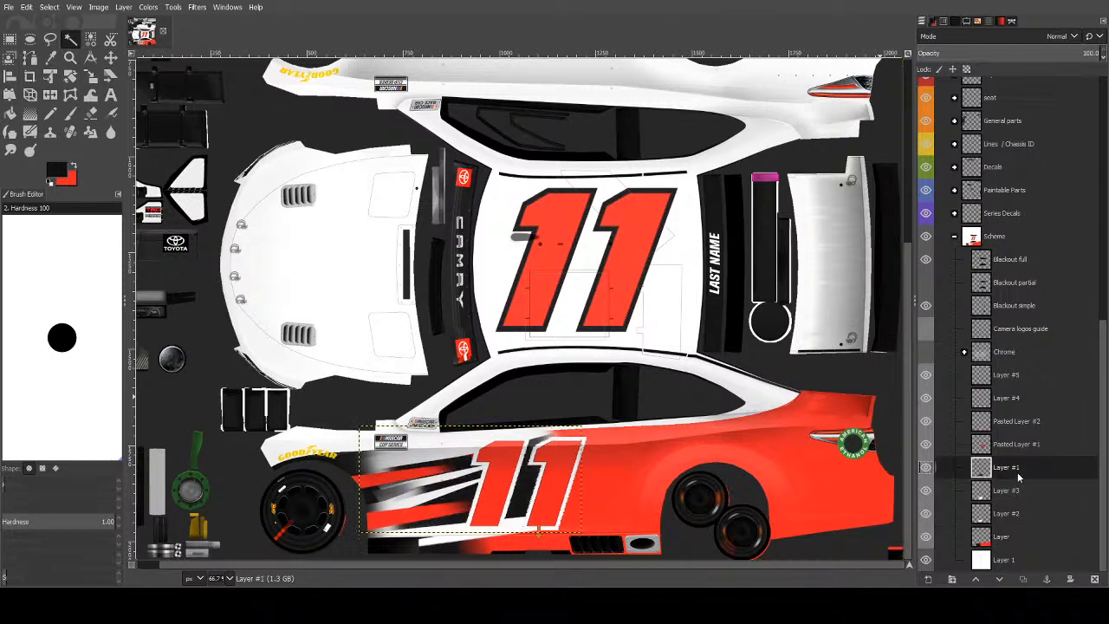
click(148, 7)
click(191, 310)
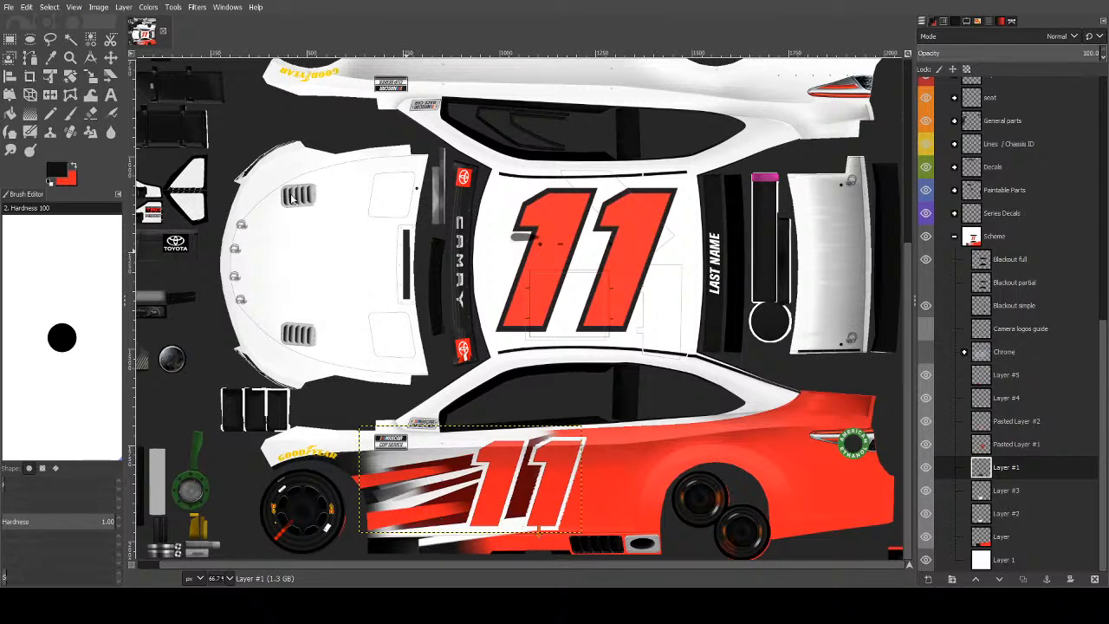
drag(260, 160, 252, 152)
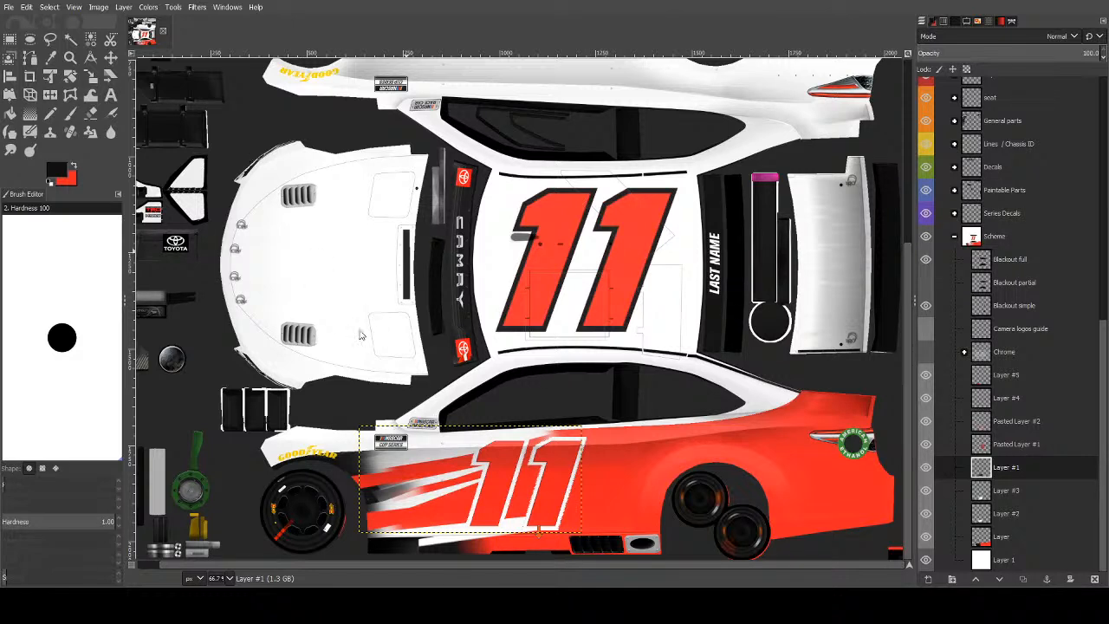
click(70, 39)
Try inverting the colours of Layer #3's white spikes, and undo the inversion.
click(1005, 492)
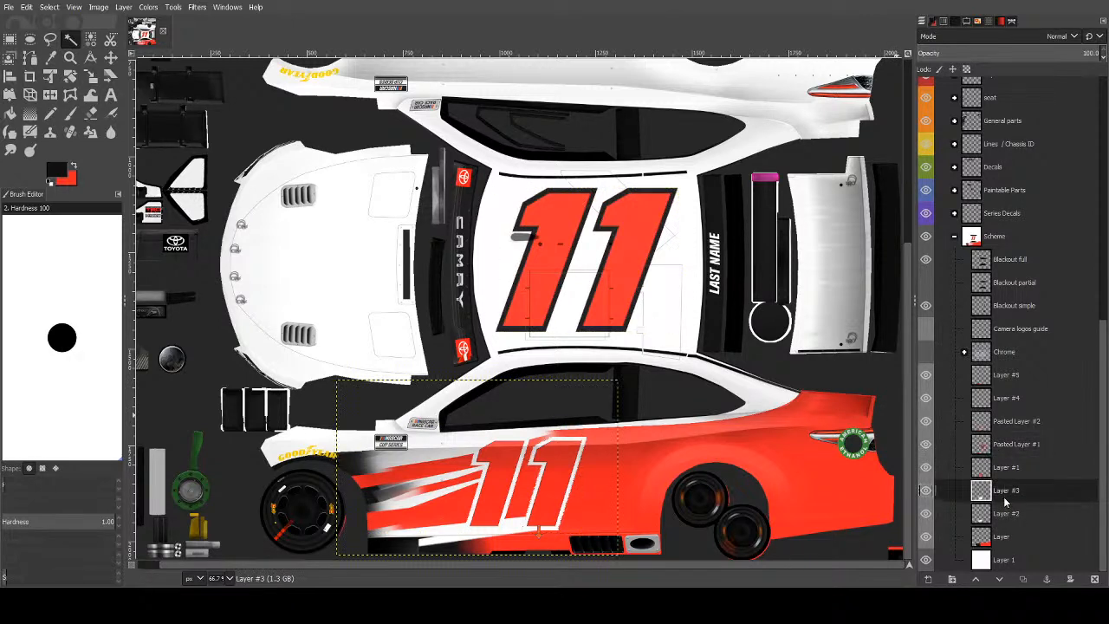
click(1008, 515)
click(1007, 492)
click(147, 8)
click(177, 182)
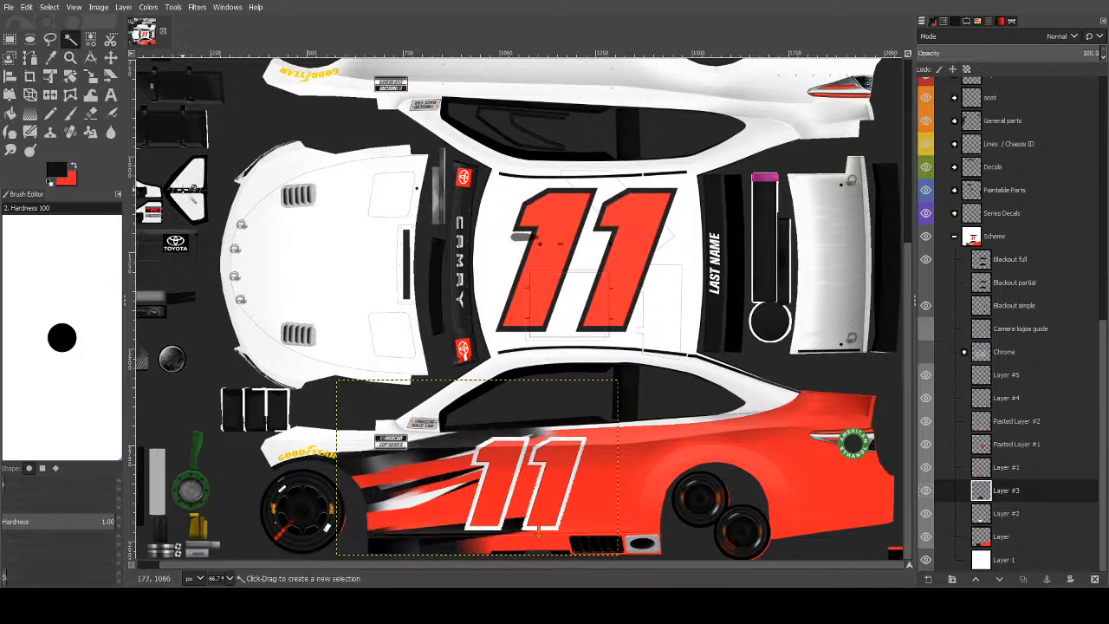
key(ctrl+z)
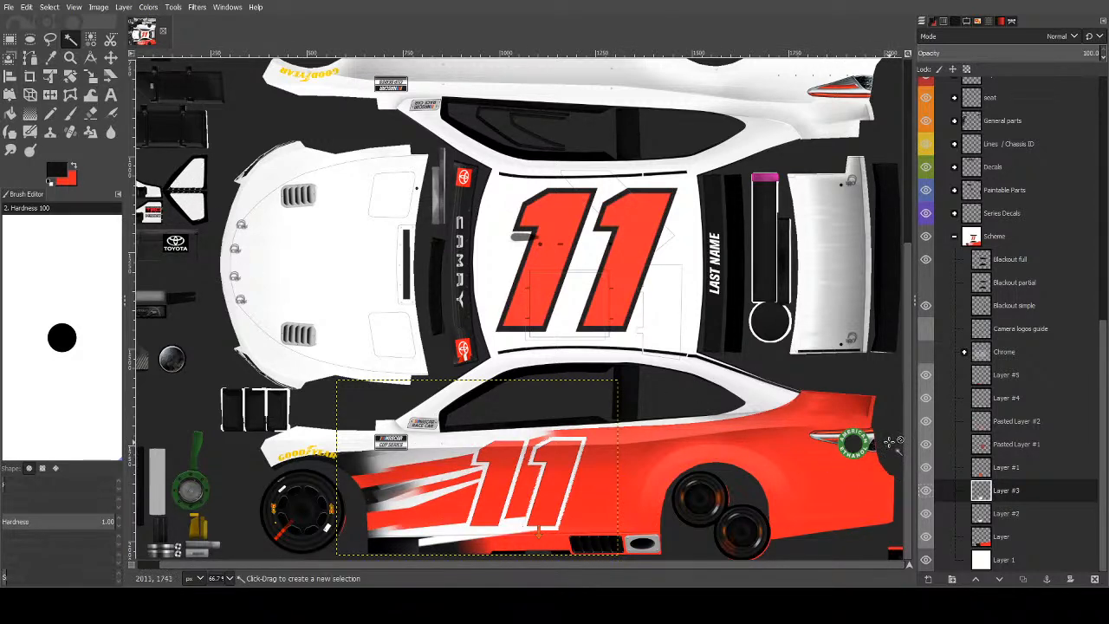
Merge the spike and number layers down one by one into the side gradient layer, and undo the merges along with Layer #1's recolouring.
click(1010, 378)
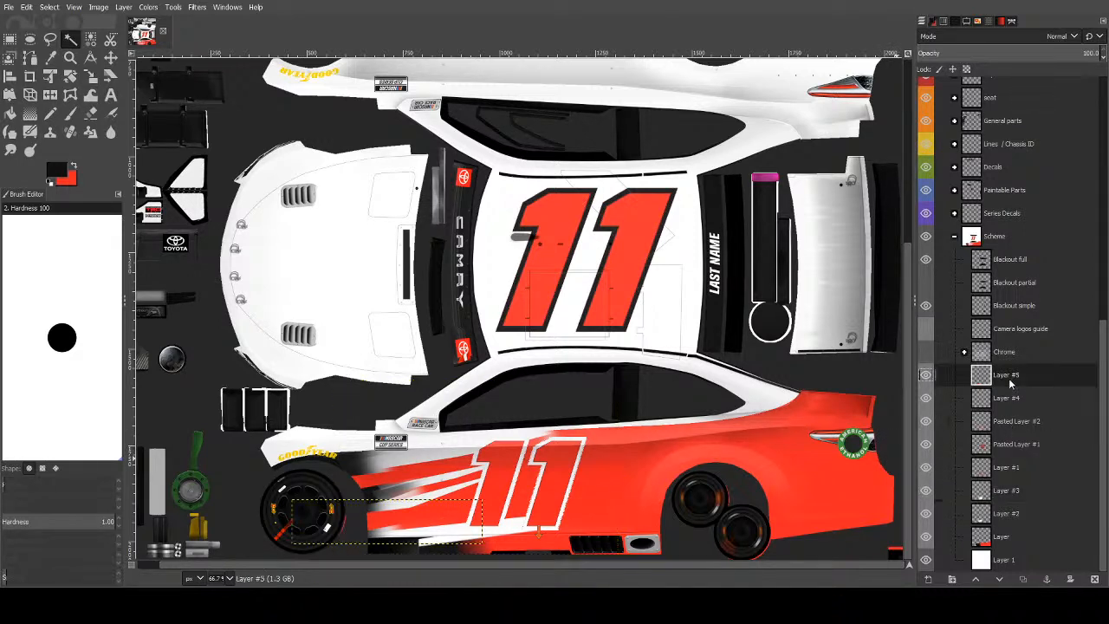
click(926, 132)
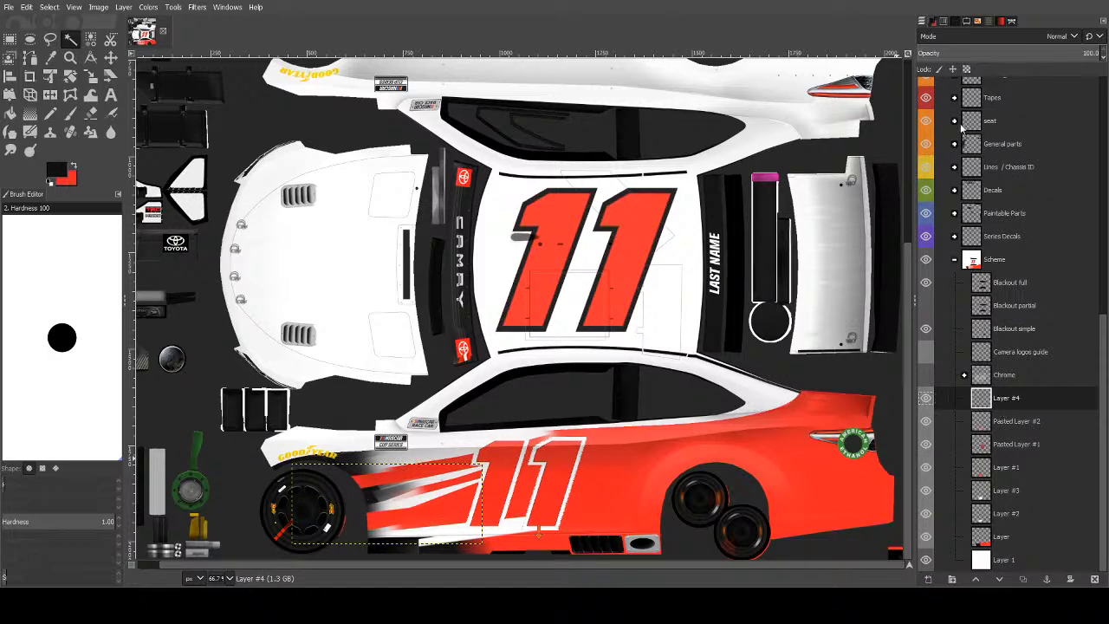
click(953, 148)
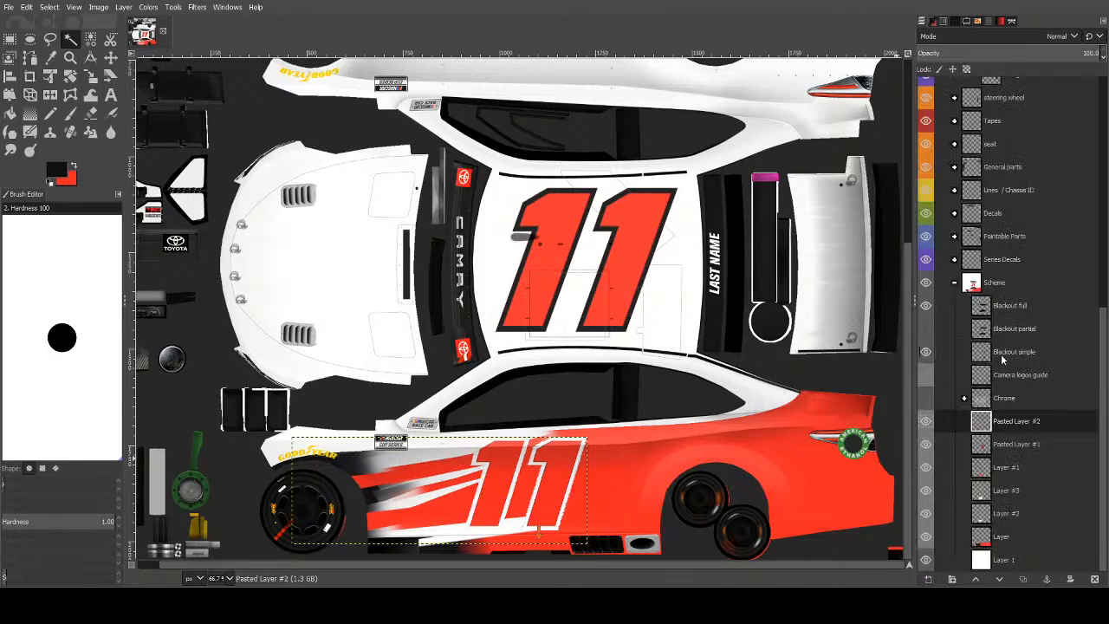
click(952, 152)
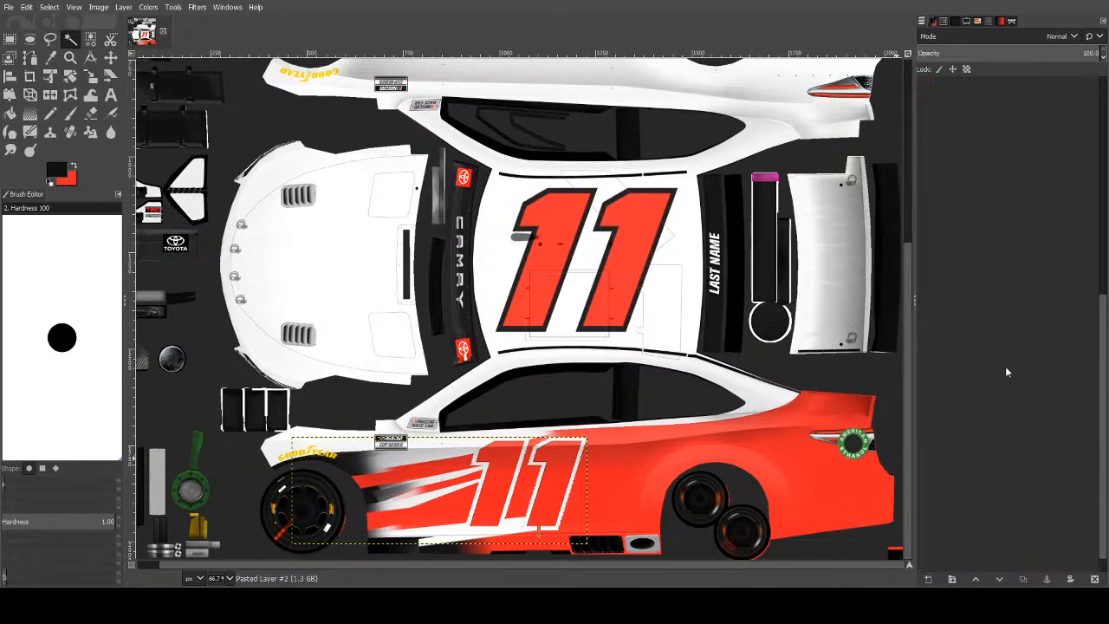
click(961, 189)
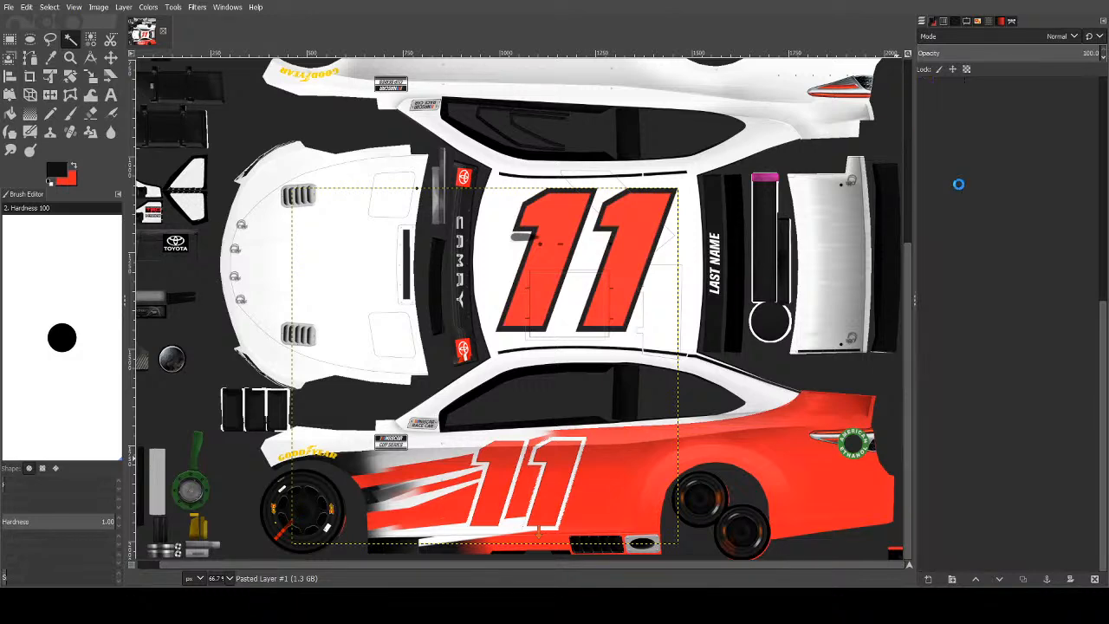
right_click(1019, 461)
click(953, 198)
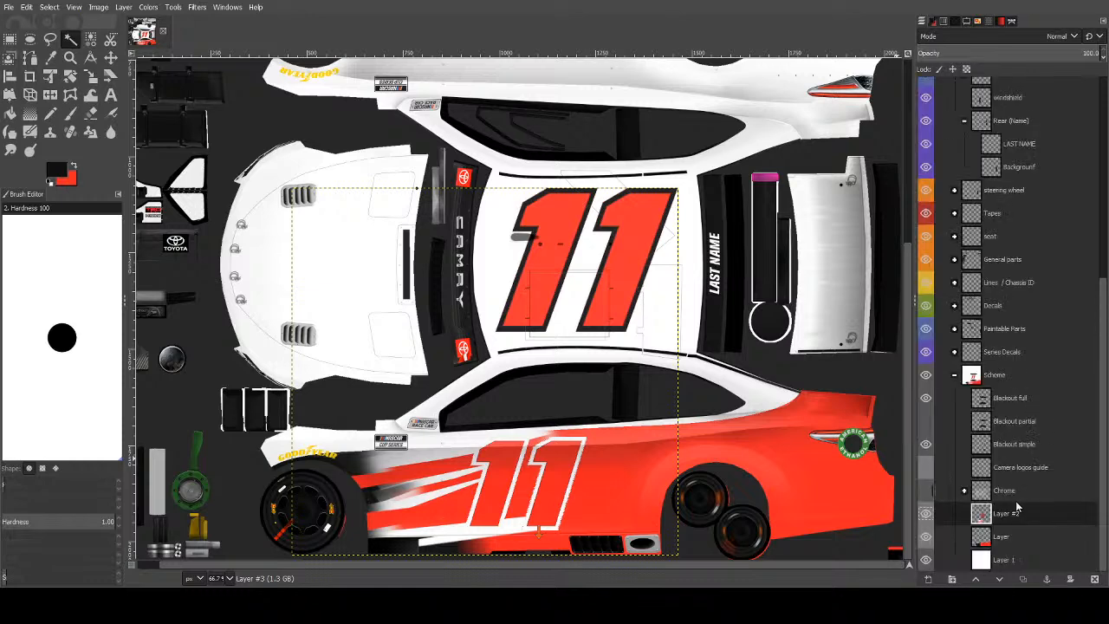
scroll(994, 484, up, 1)
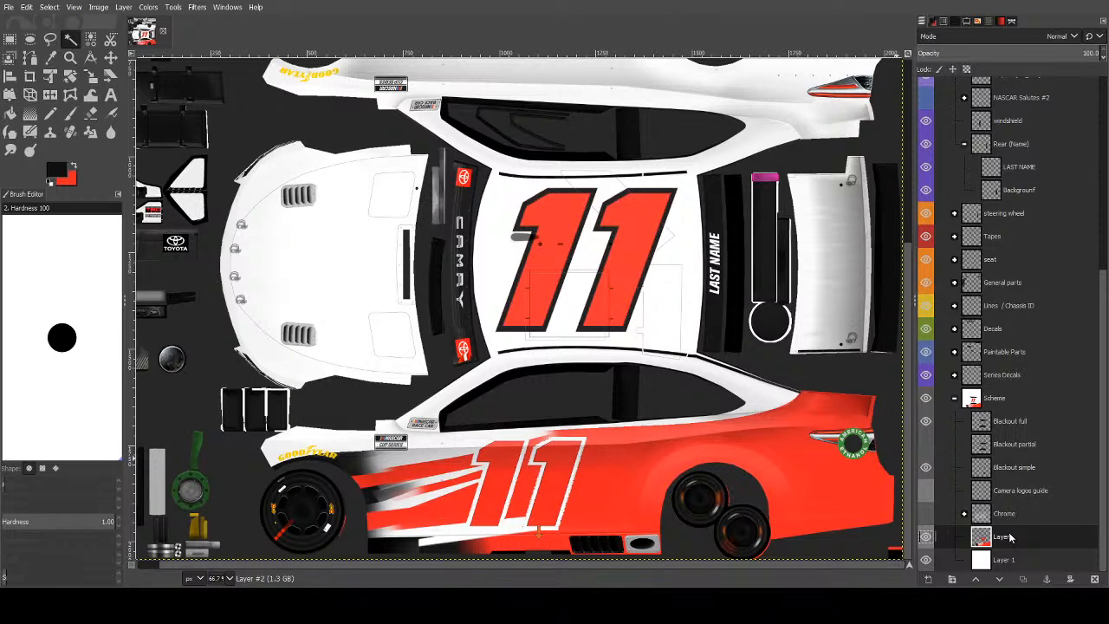
key(ctrl+z)
key(ctrl+z)
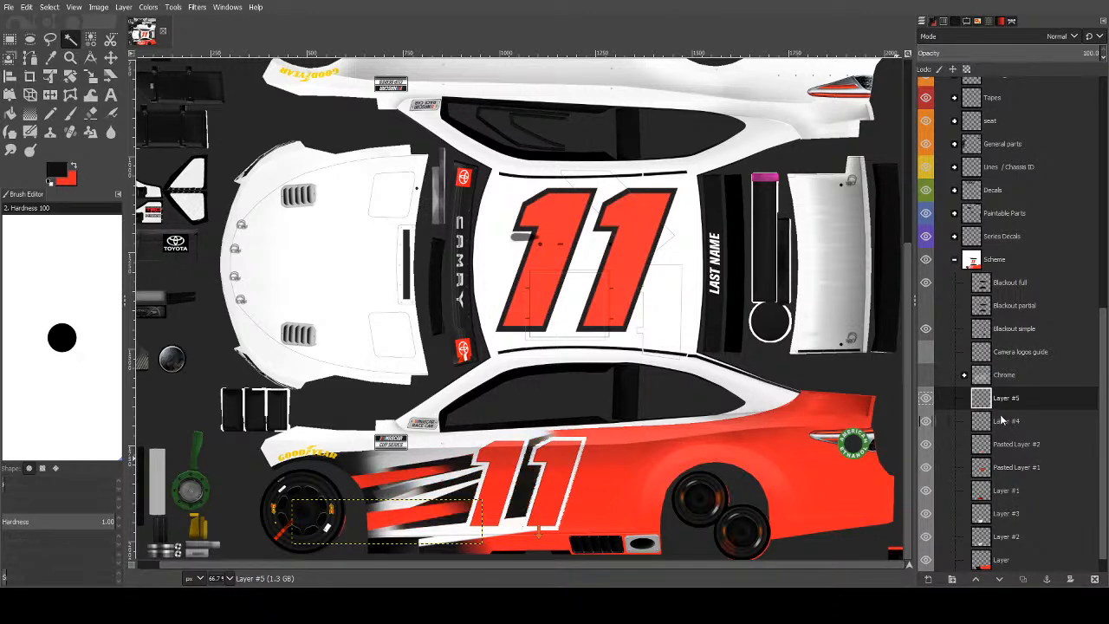
Move Pasted Layer #1 and Pasted Layer #2 above all the spike layers in the Scheme group.
click(1008, 421)
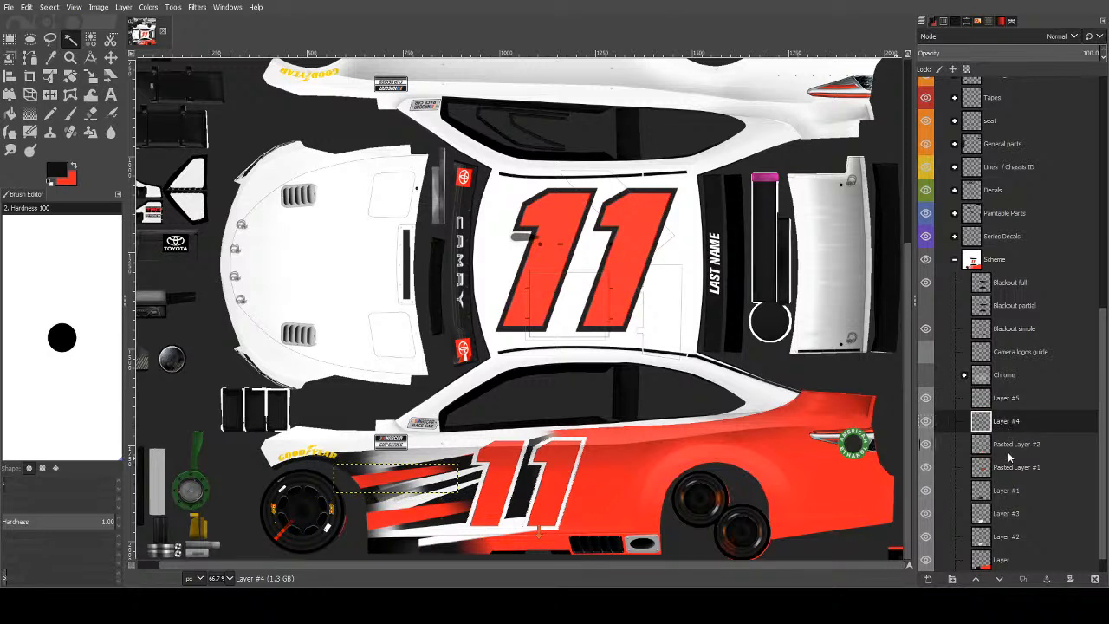
click(1009, 447)
click(1007, 512)
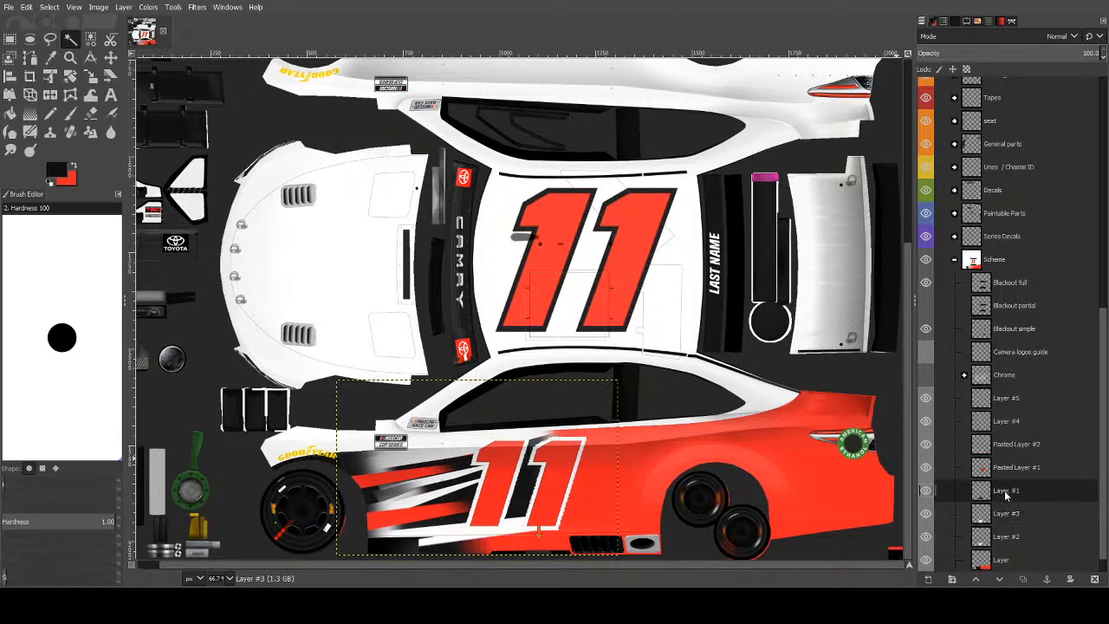
click(1012, 530)
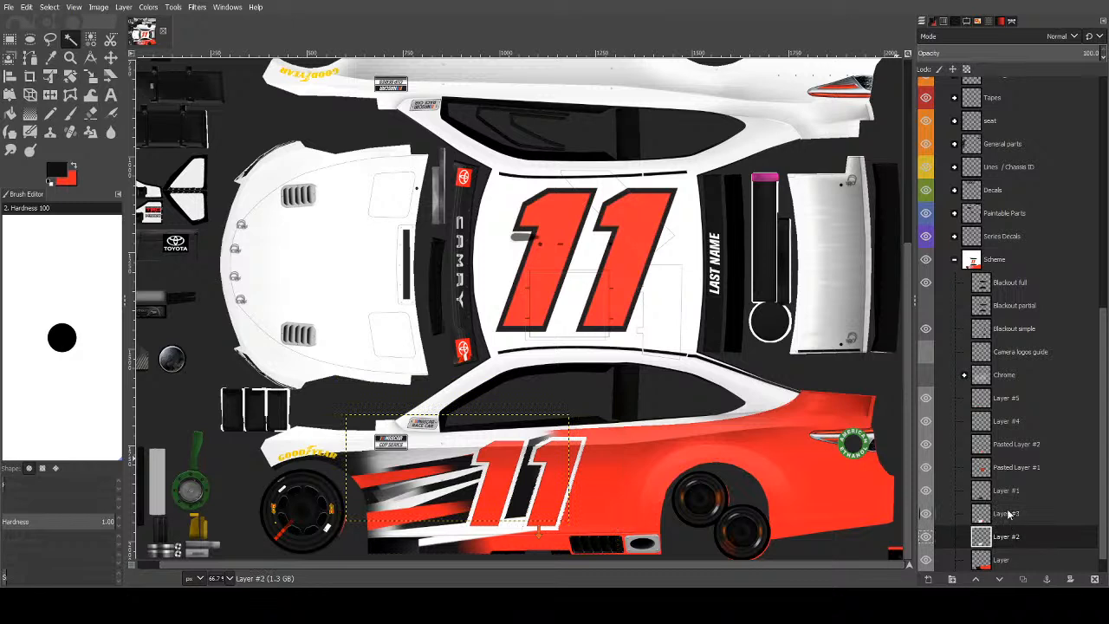
click(1006, 422)
click(1001, 421)
click(1004, 444)
click(1006, 467)
drag(1008, 468, 1012, 411)
Delete spike layers #5, #4, #1, #3 and #2 and the side gradient layer, keeping the number layers over the white base.
click(942, 192)
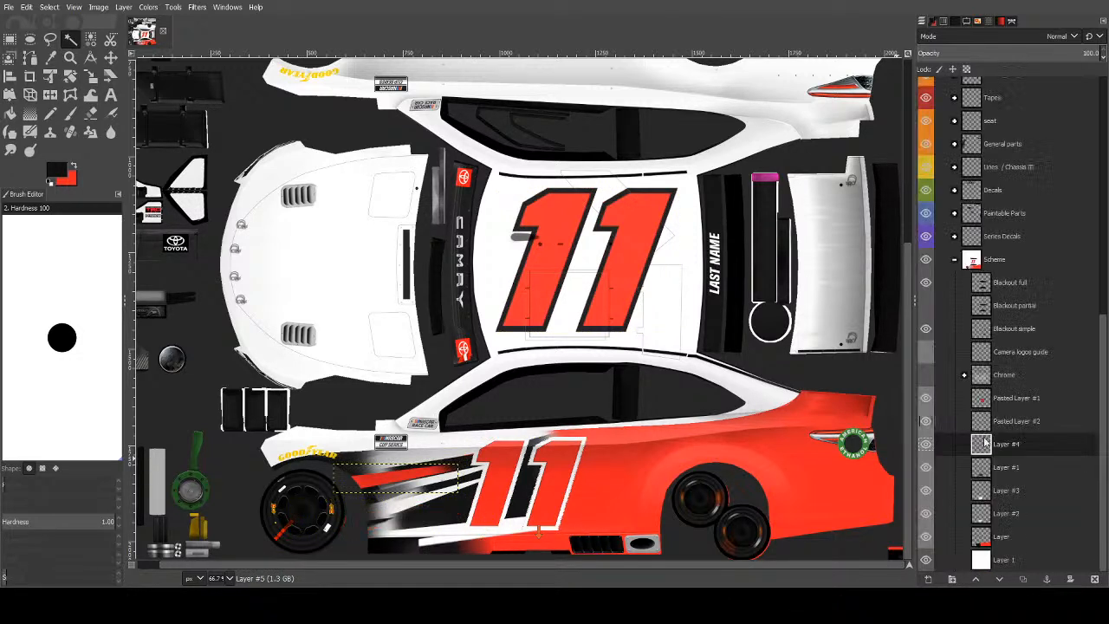
click(1019, 193)
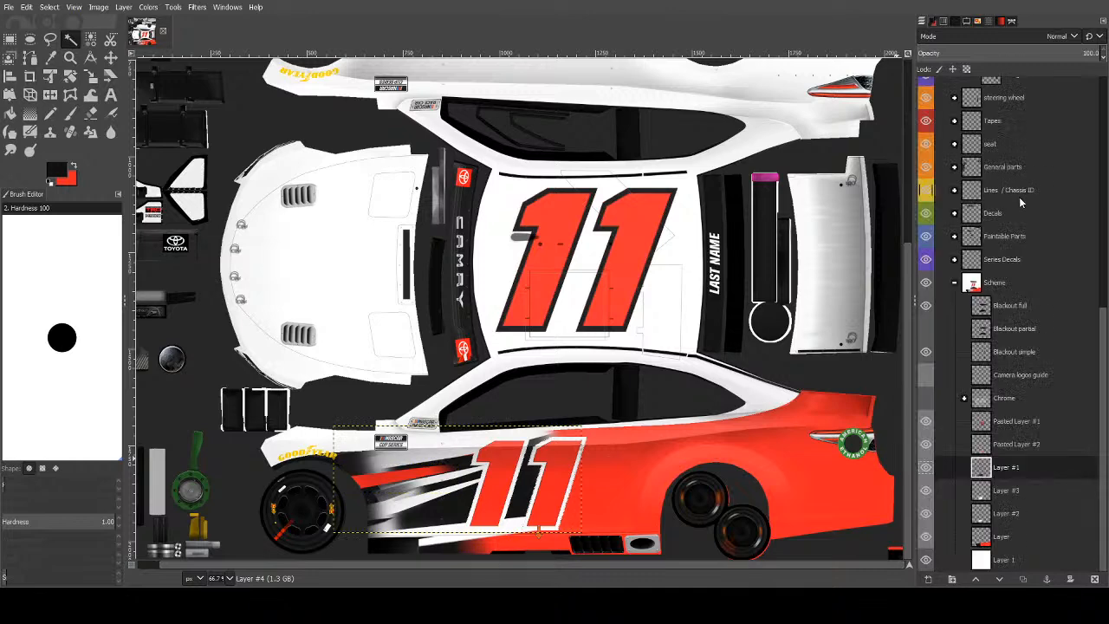
click(958, 228)
right_click(1026, 499)
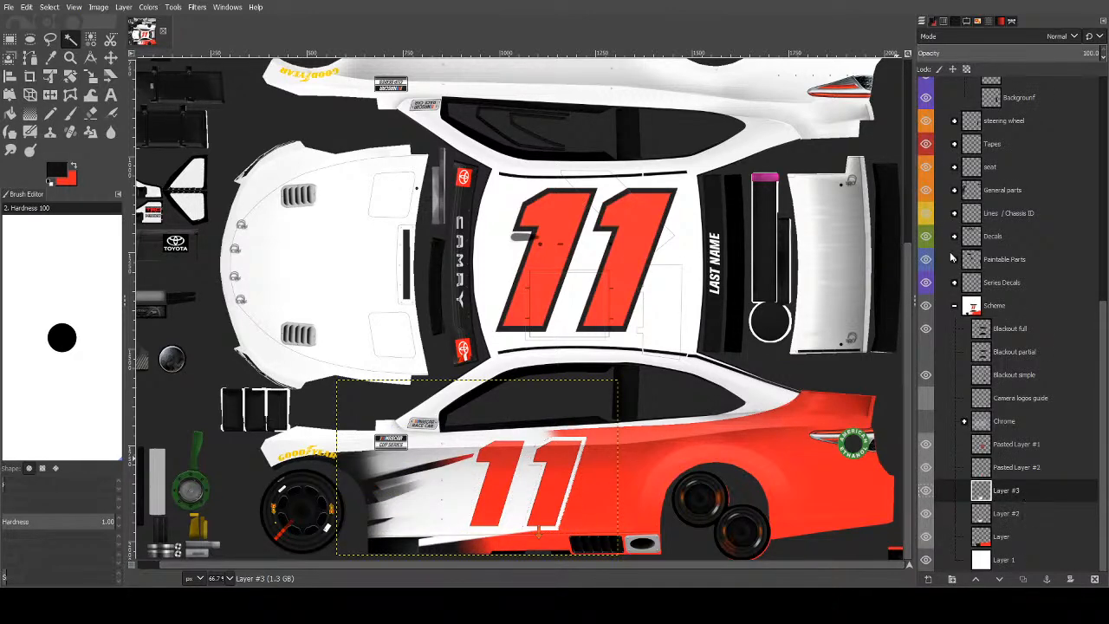
click(951, 255)
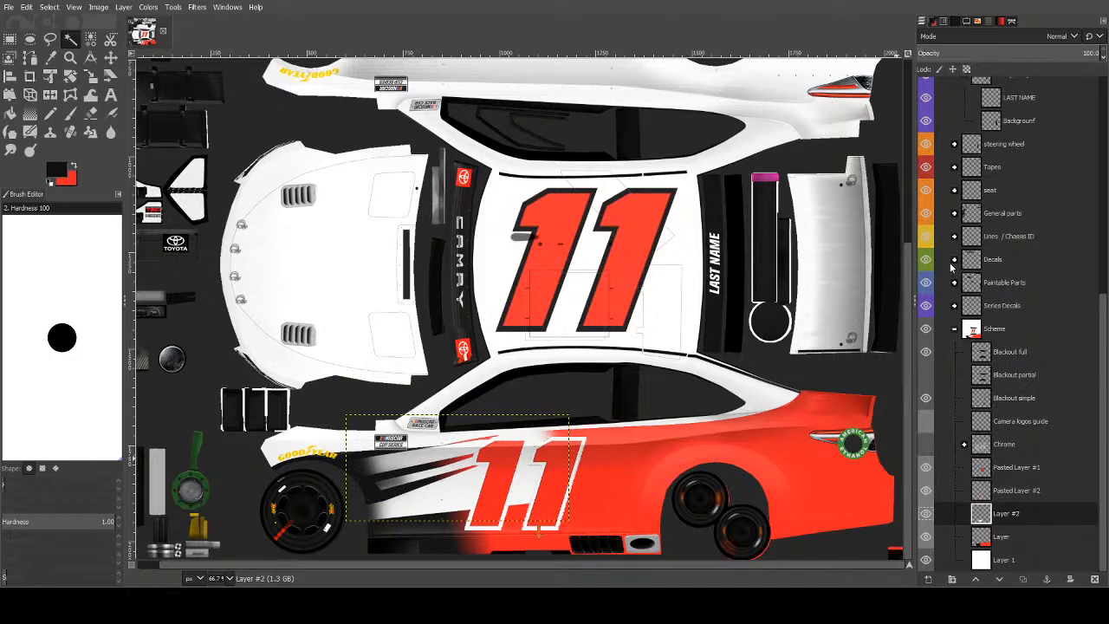
click(951, 270)
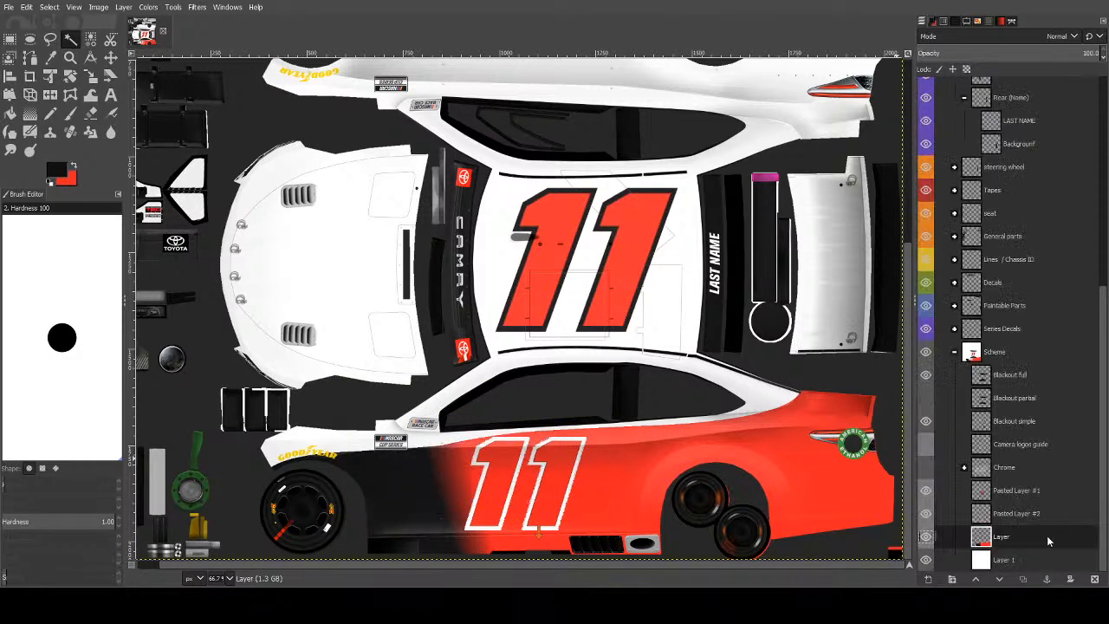
click(966, 291)
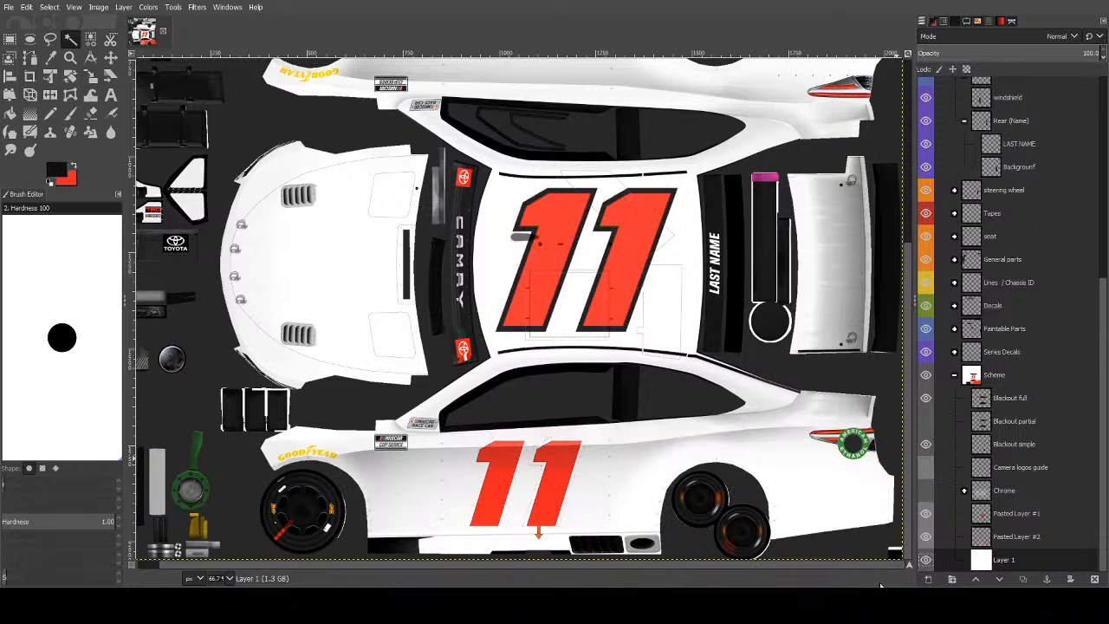
Add a new transparent layer directly above the white base Layer 1 in the Scheme group.
click(50, 39)
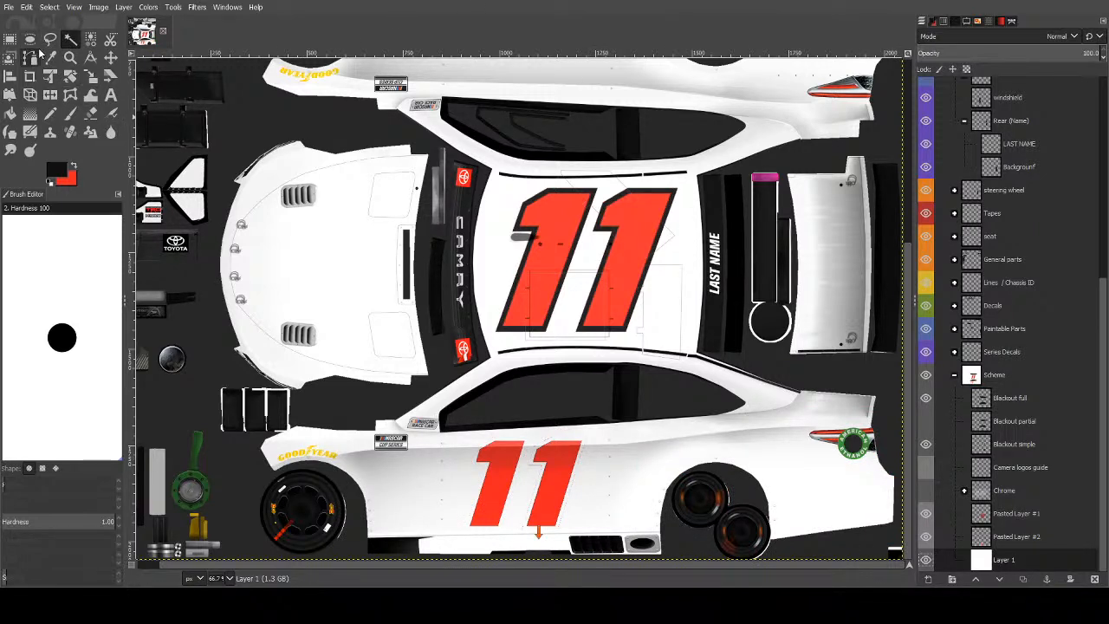
click(339, 534)
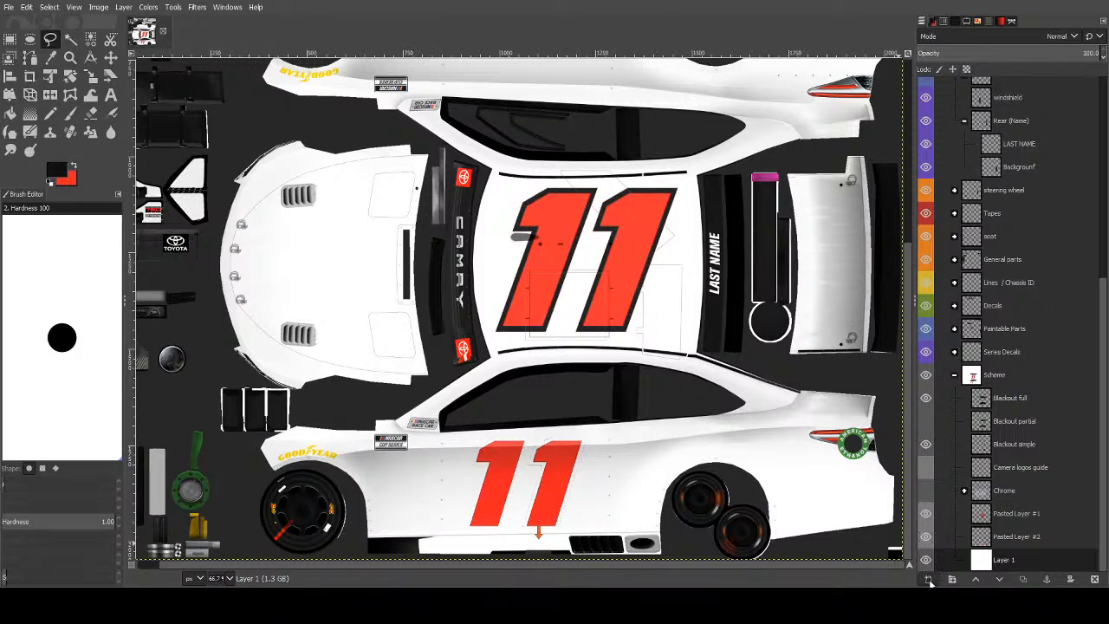
click(1034, 573)
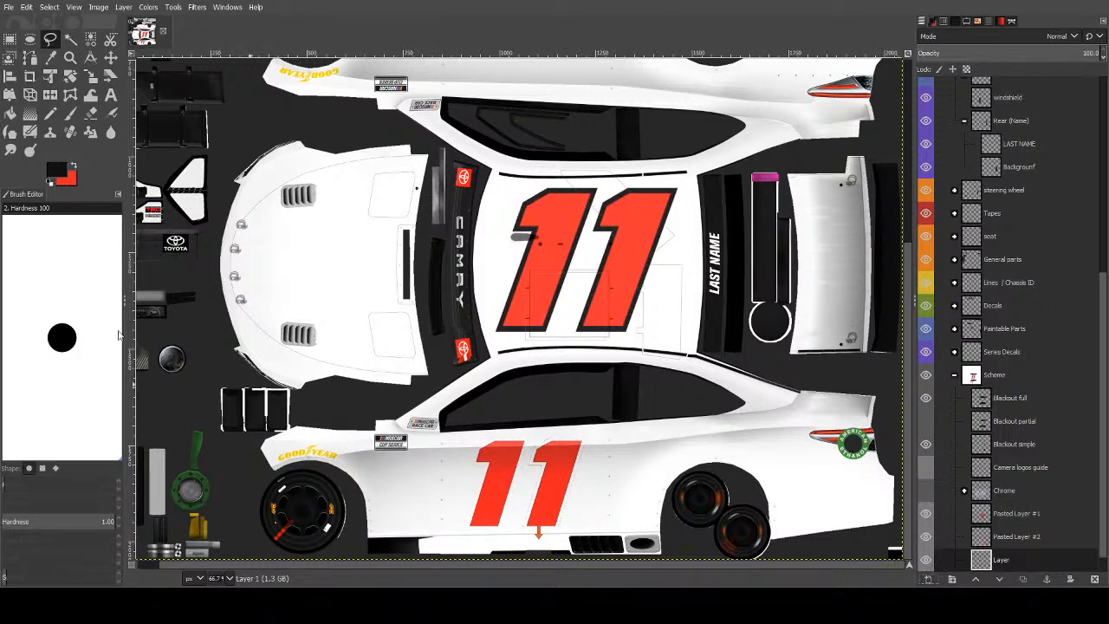
Begin a free-select outline behind the front wheel, running along the sill, up ahead of the side number and to the windshield pillar.
click(347, 526)
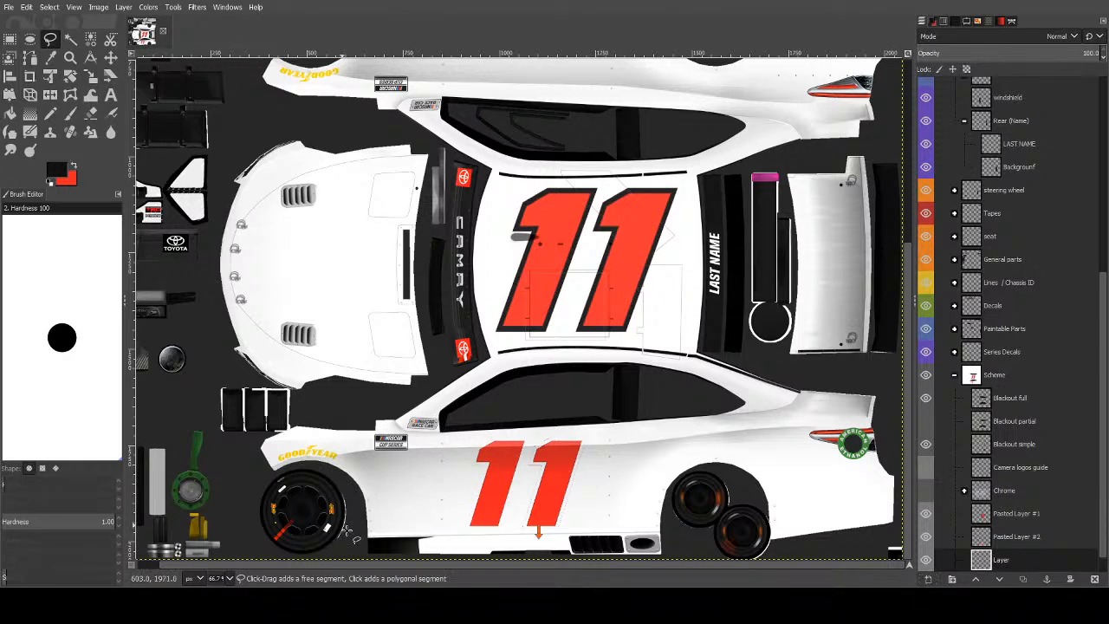
click(432, 526)
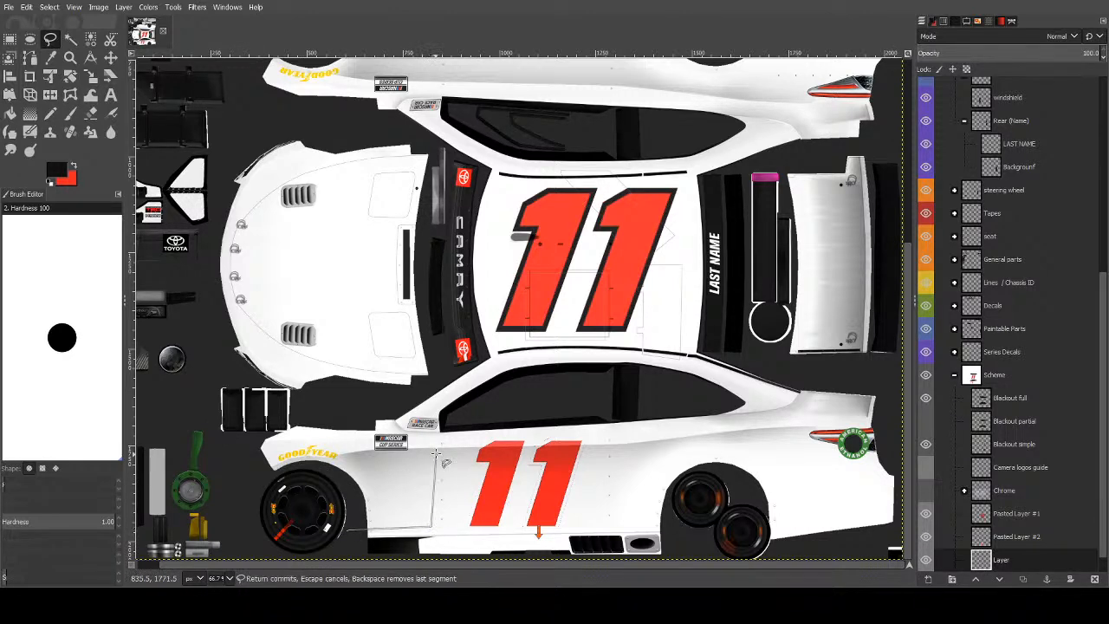
click(472, 413)
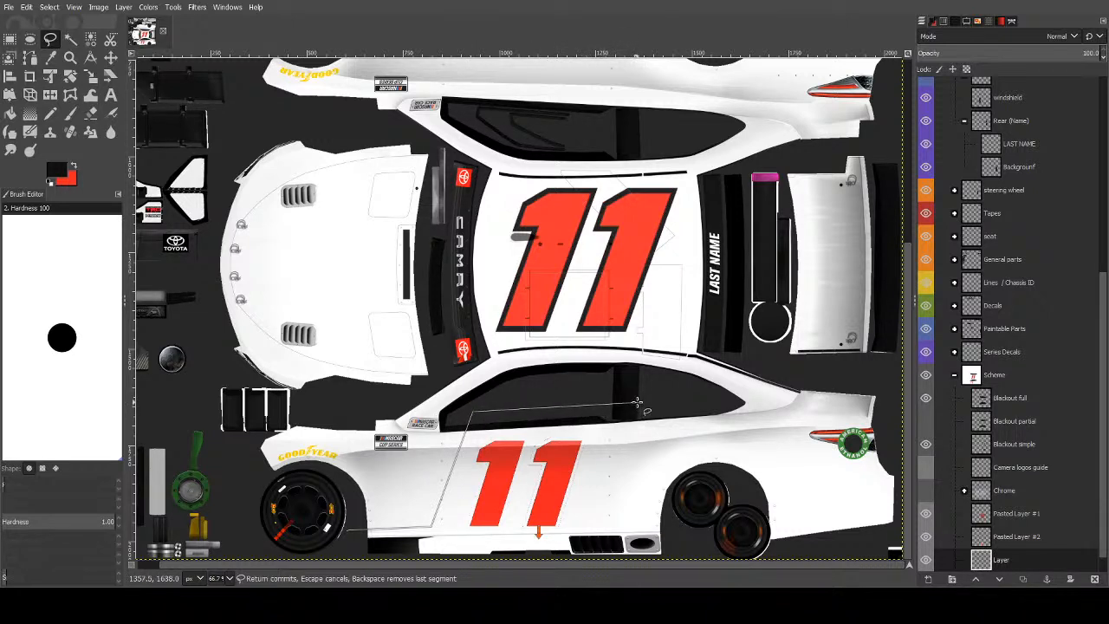
click(605, 384)
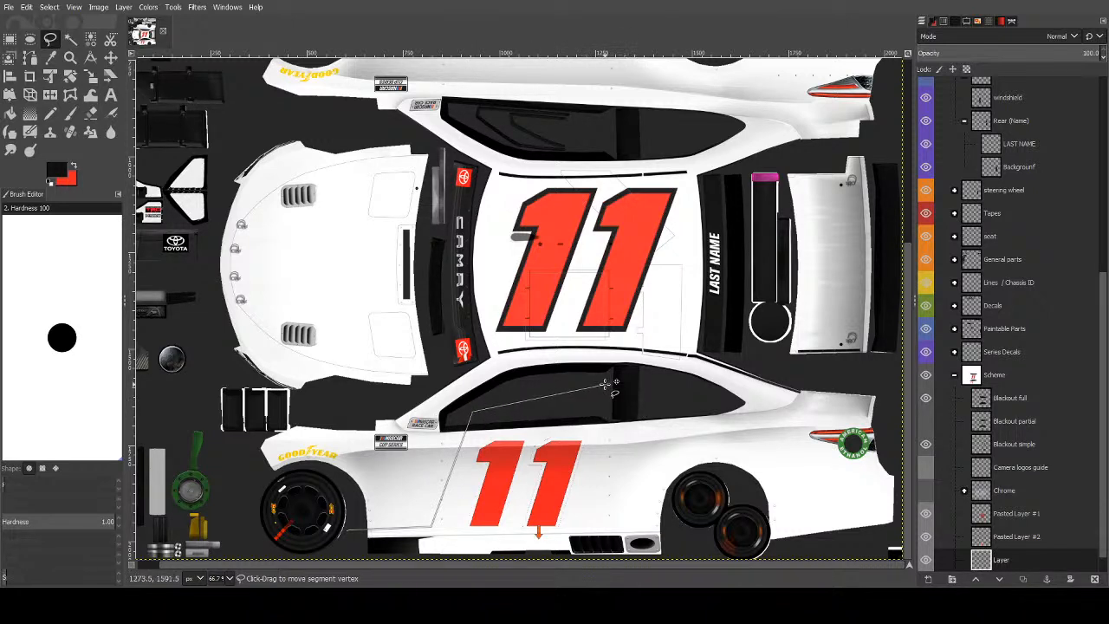
mouse_move(605, 384)
mouse_down()
mouse_move(495, 374)
mouse_move(518, 355)
mouse_move(534, 359)
mouse_up()
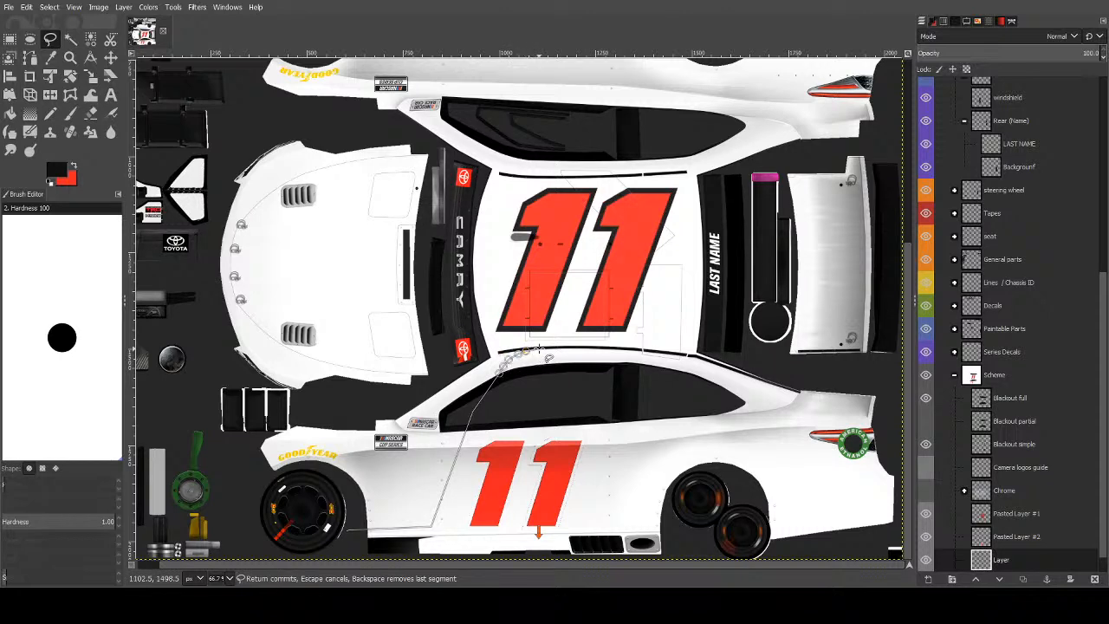
key(BackSpace)
key(BackSpace)
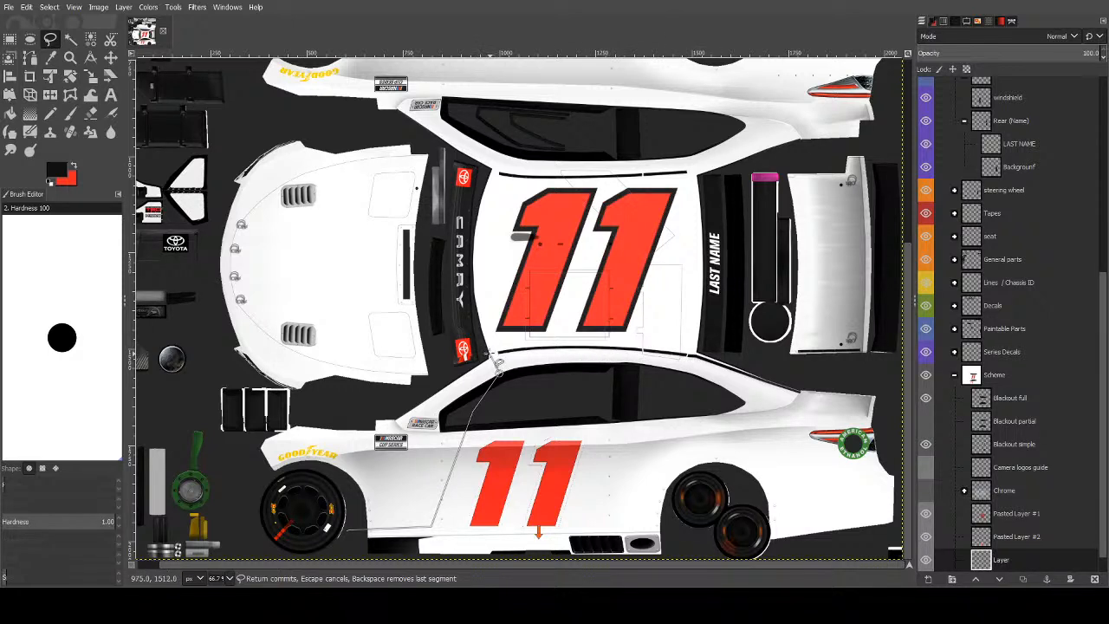
click(488, 353)
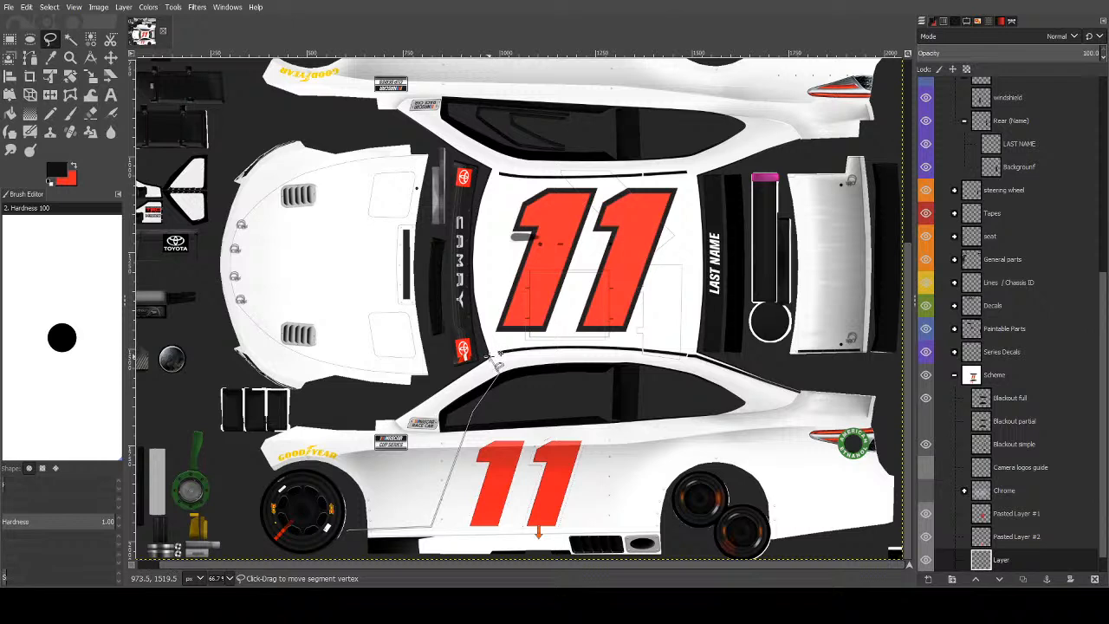
drag(488, 357, 512, 374)
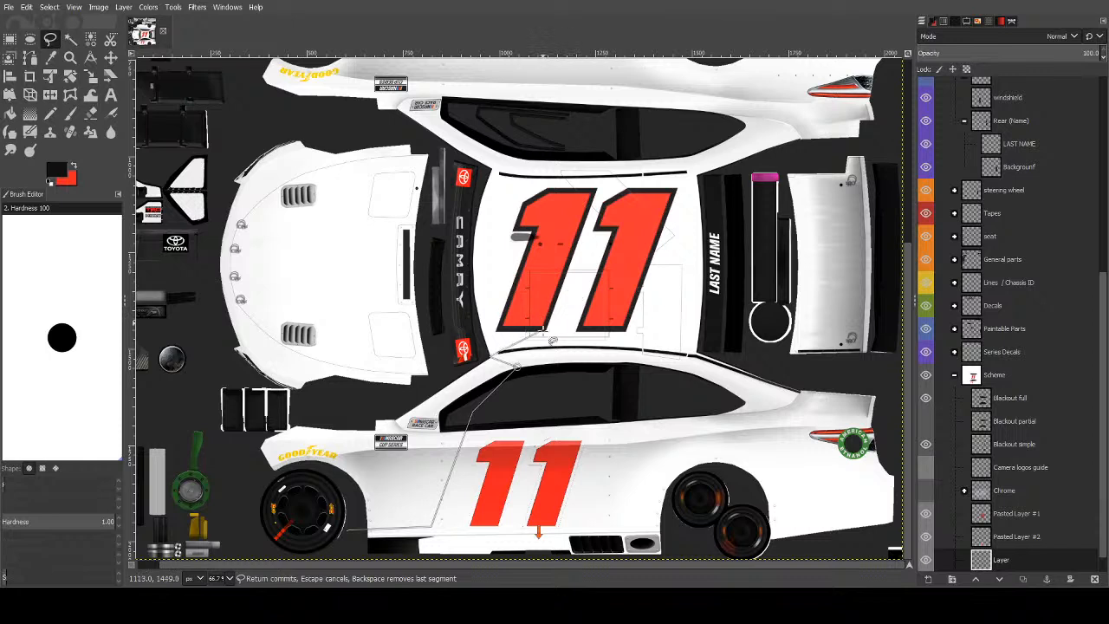
Continue the outline along the roof edge above the side windows and down to the rear window's back corner.
click(529, 348)
click(563, 348)
click(601, 346)
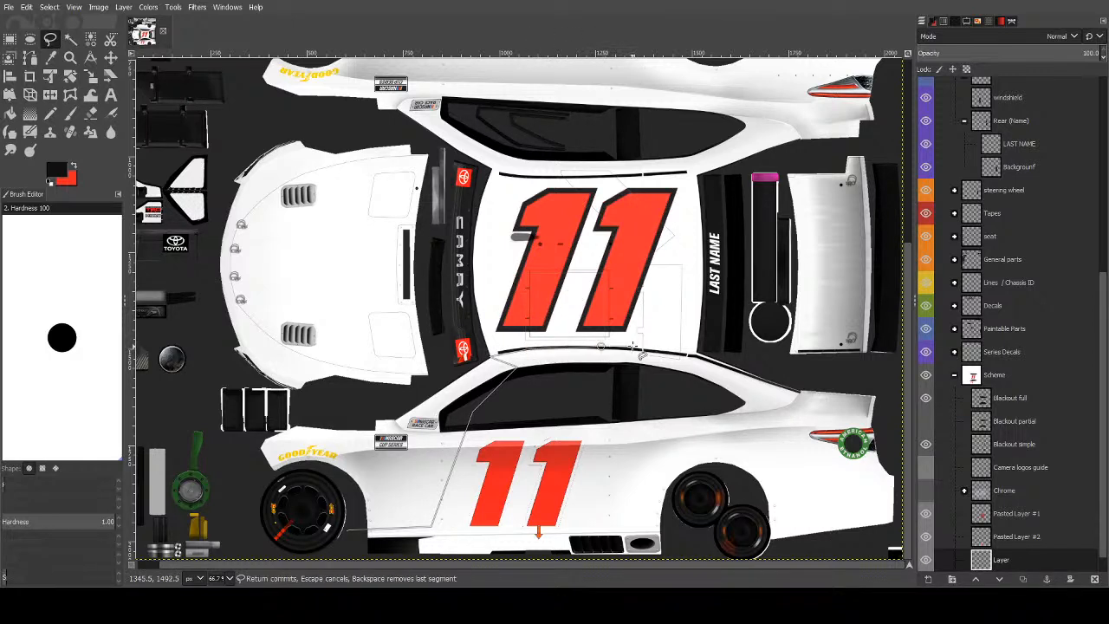
click(676, 353)
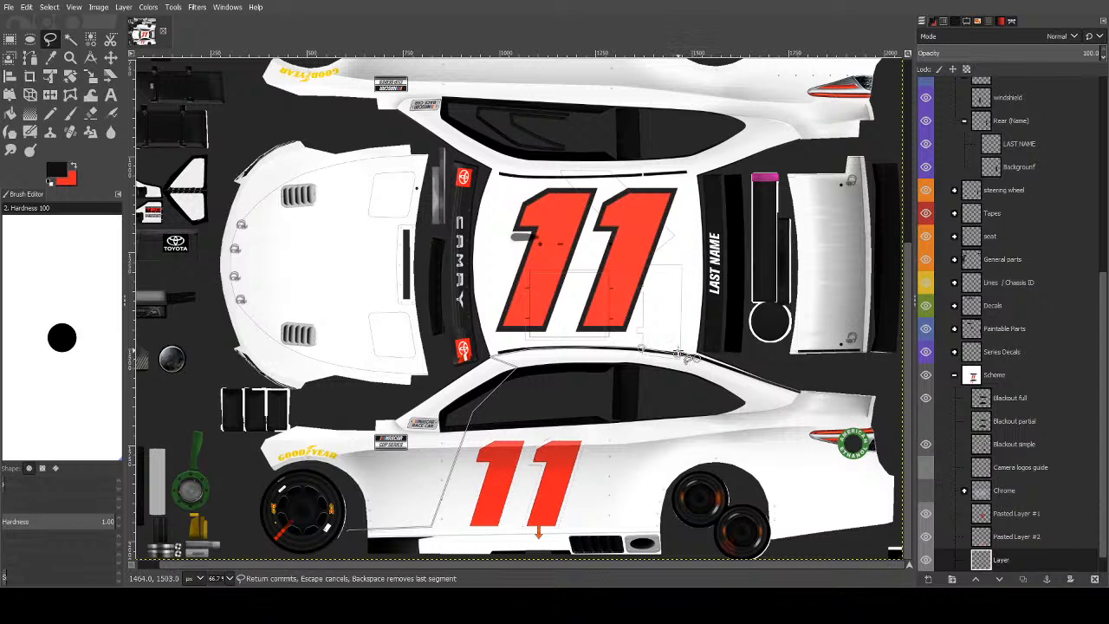
click(704, 354)
click(674, 351)
click(747, 404)
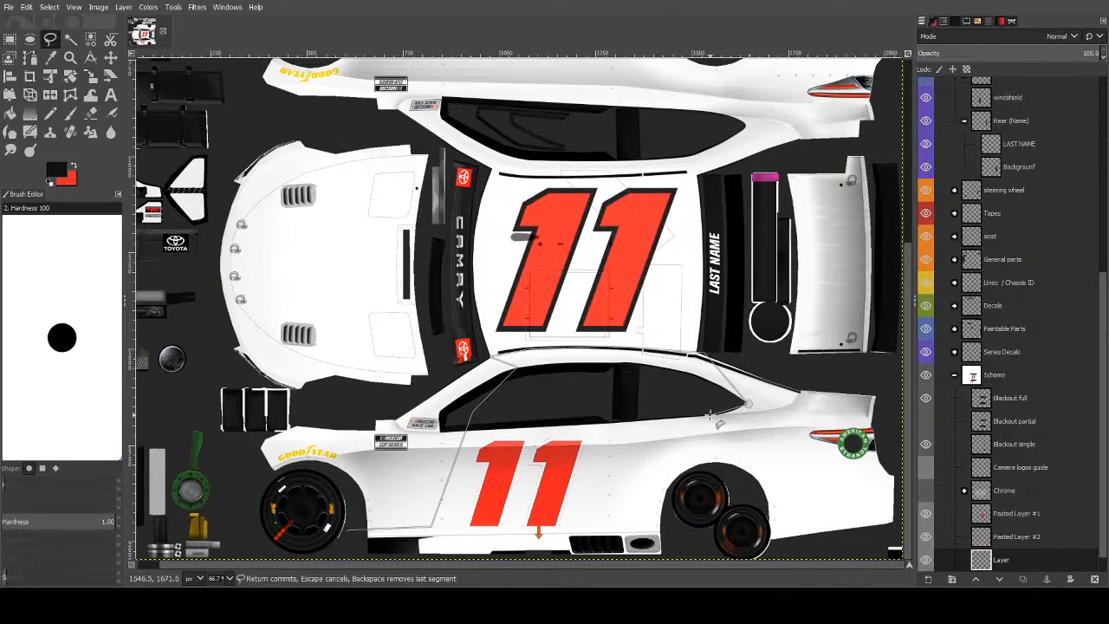
Run the outline forward under the rear window, down behind the side number and along the skirt, and close it into a selection.
click(637, 420)
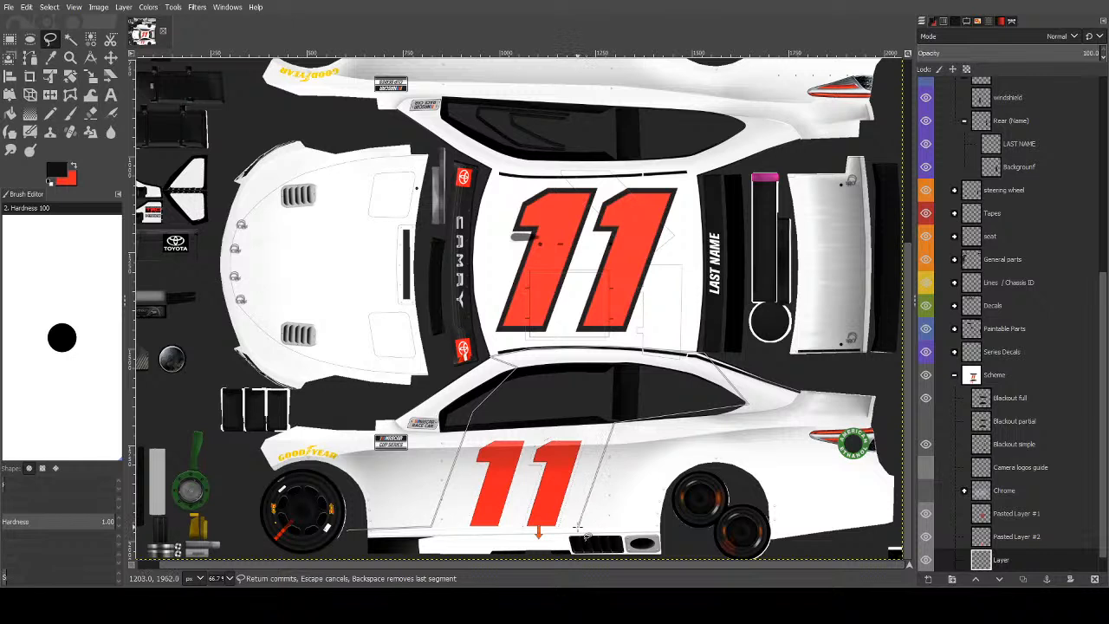
click(432, 526)
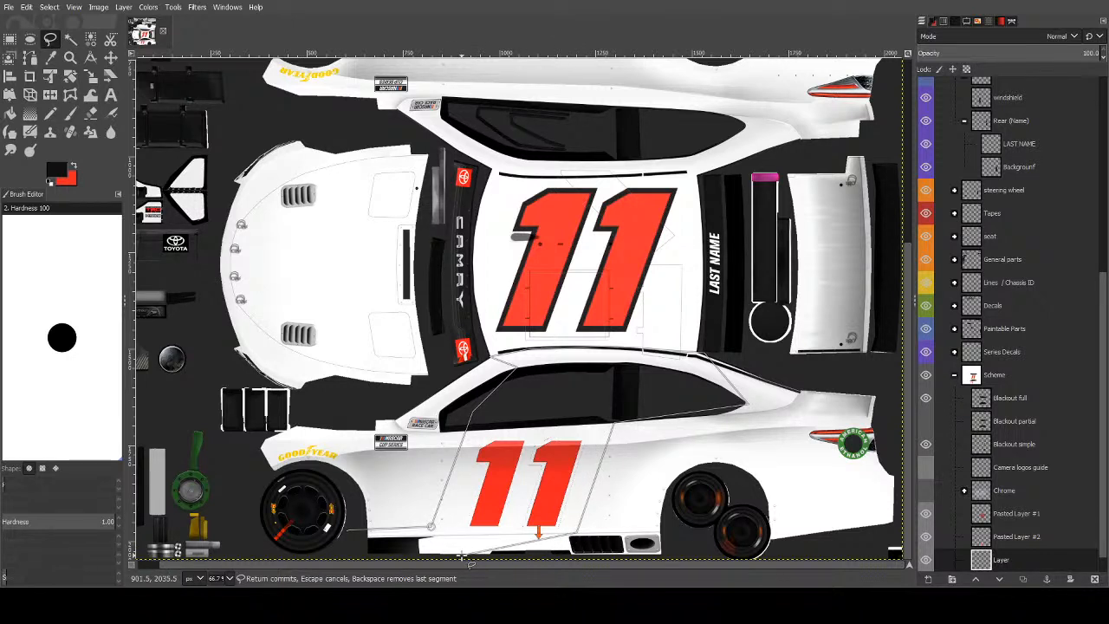
click(344, 546)
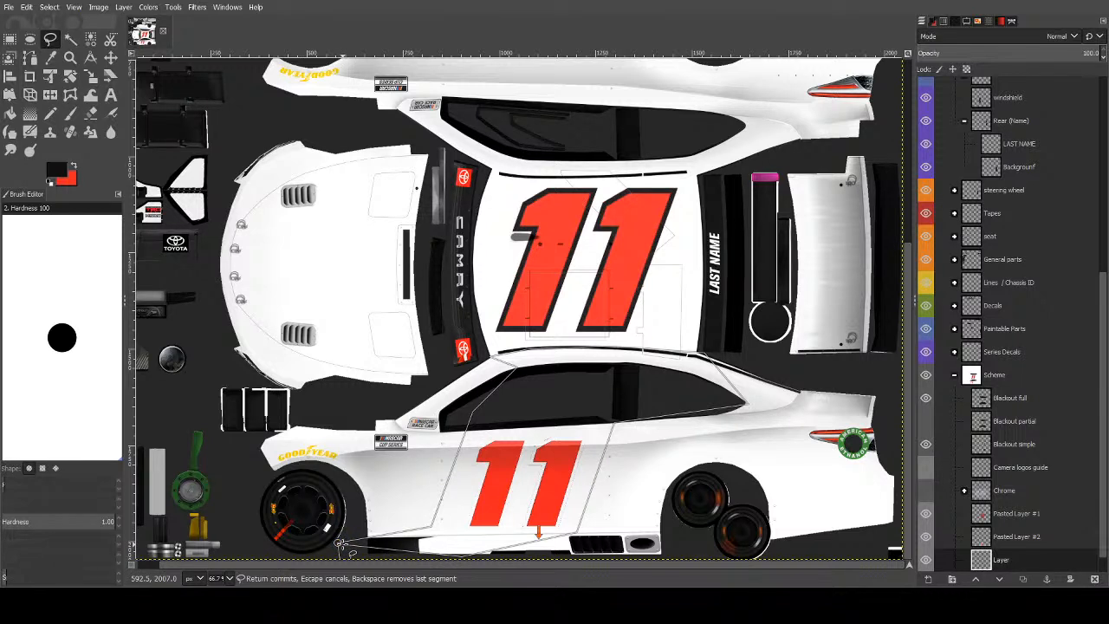
key(Return)
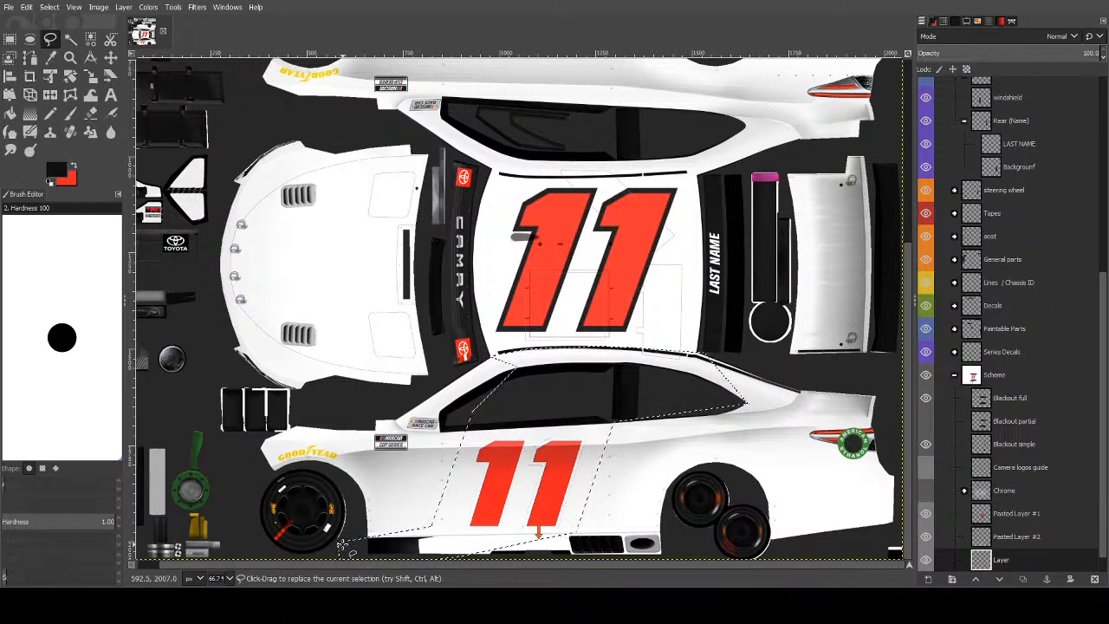
Fill the selected side band with black on the new layer and clear the selection.
click(10, 113)
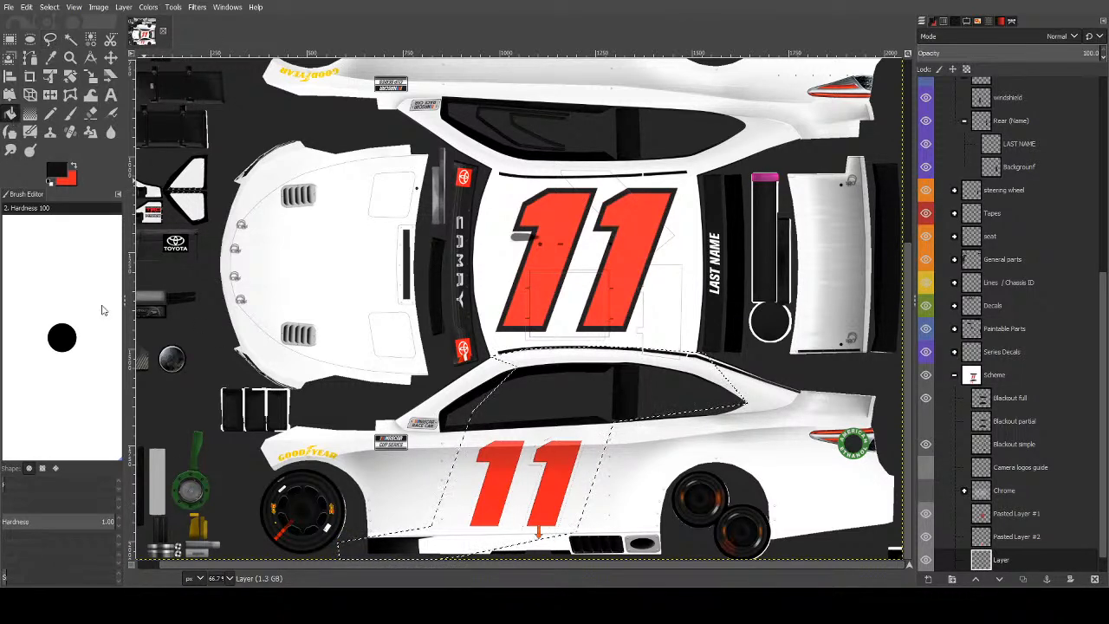
click(547, 403)
key(ctrl+shift+a)
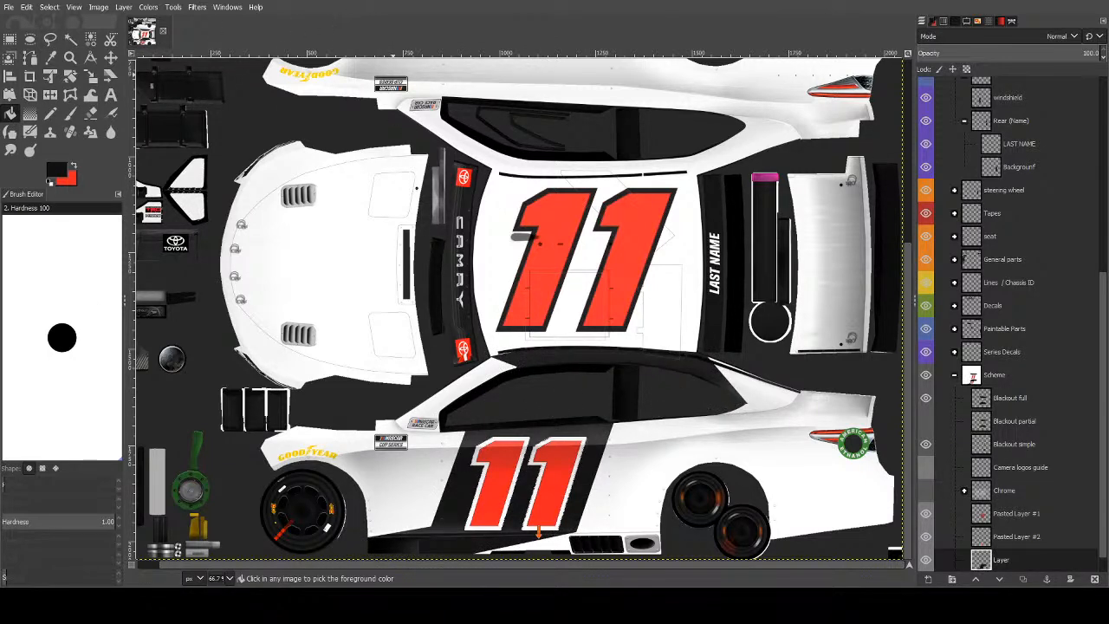
Restore the side band's selection and invert the band from black to a light colour.
click(72, 42)
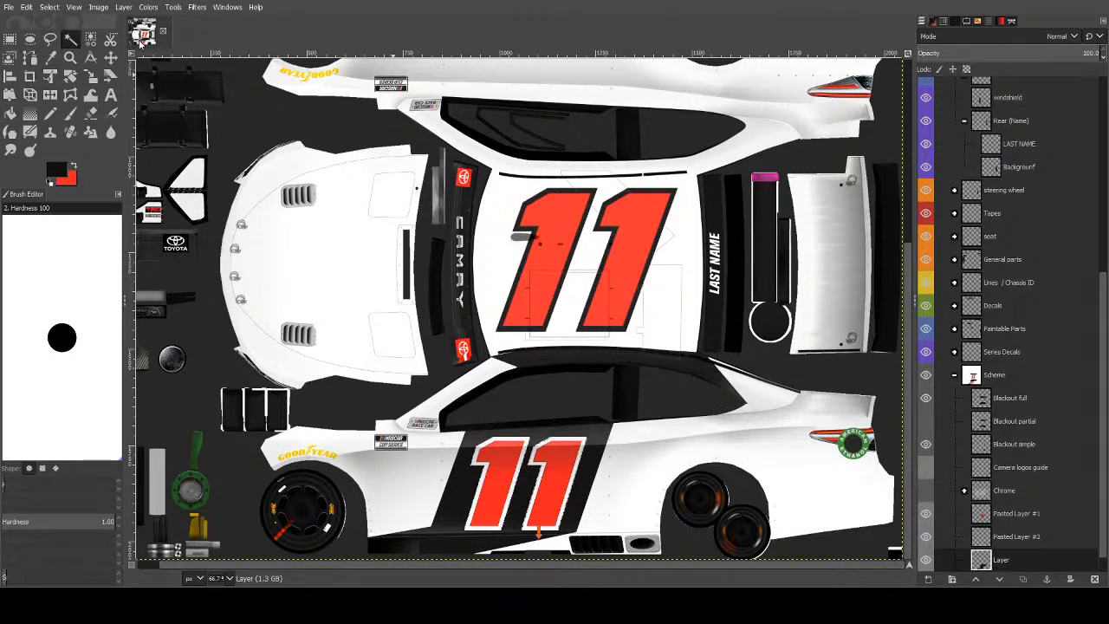
key(ctrl+z)
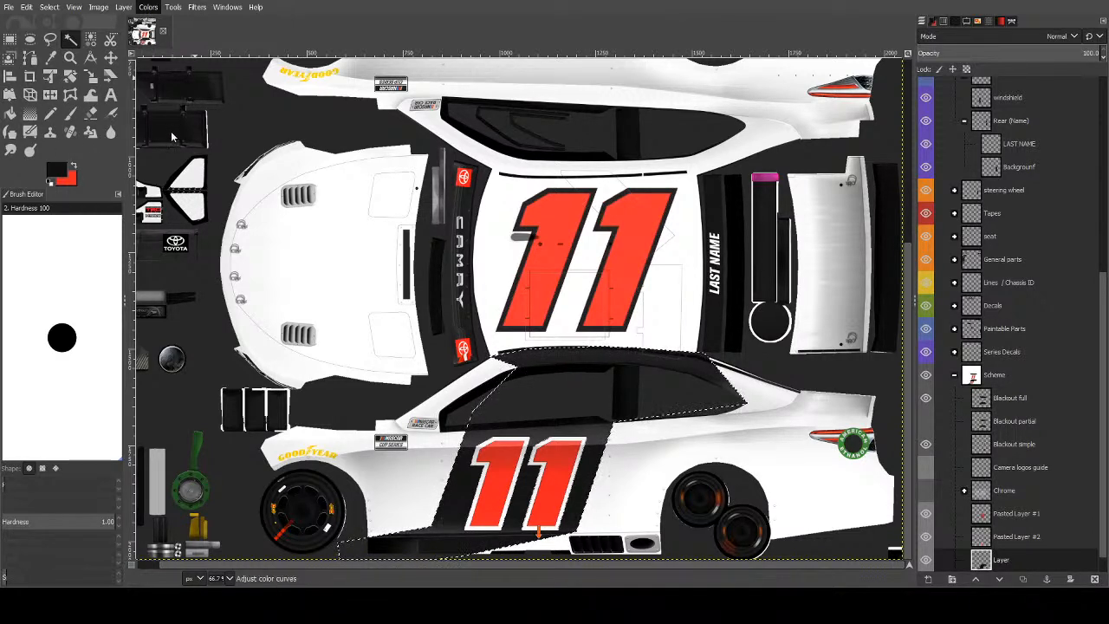
key(ctrl+z)
key(ctrl+z)
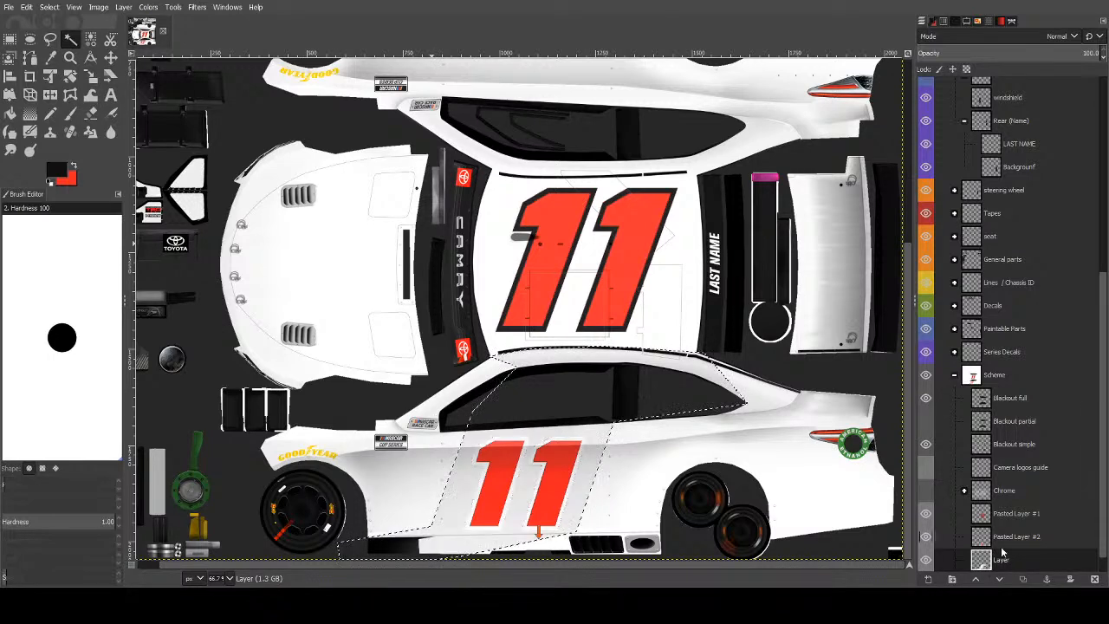
Clear the selection and fill the base Layer 1 with black.
scroll(1001, 558, down, 1)
click(1003, 560)
click(8, 119)
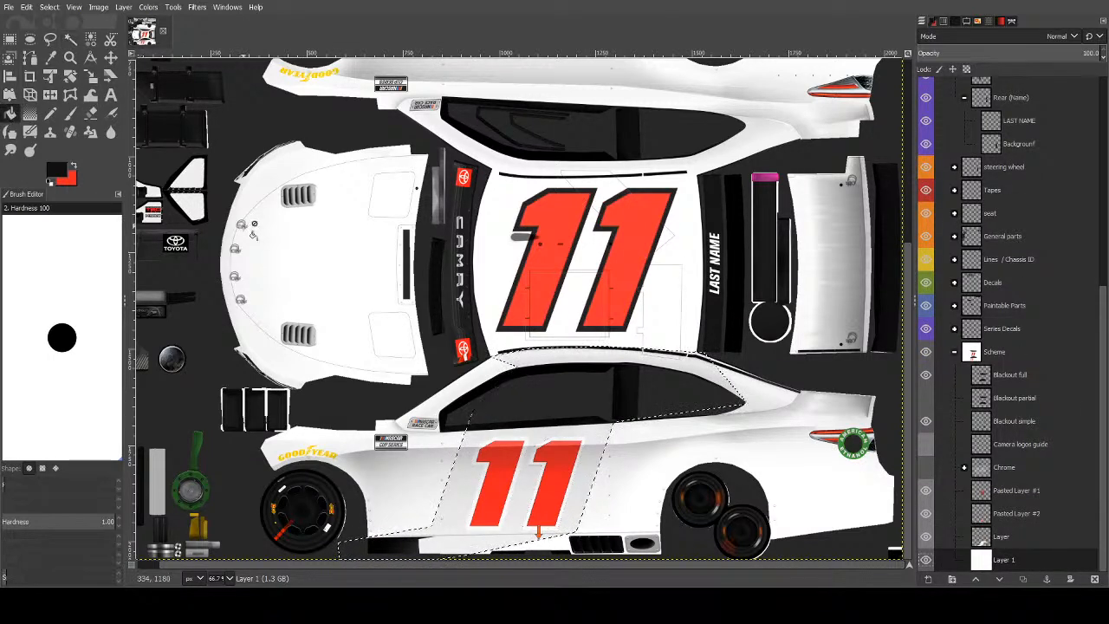
click(72, 41)
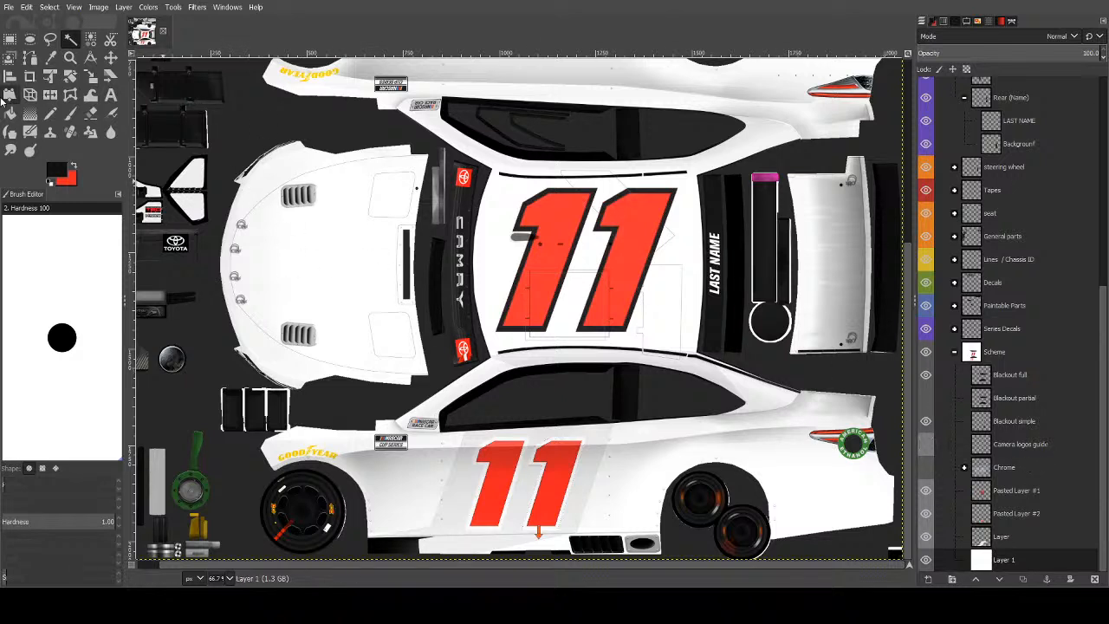
click(8, 119)
click(506, 278)
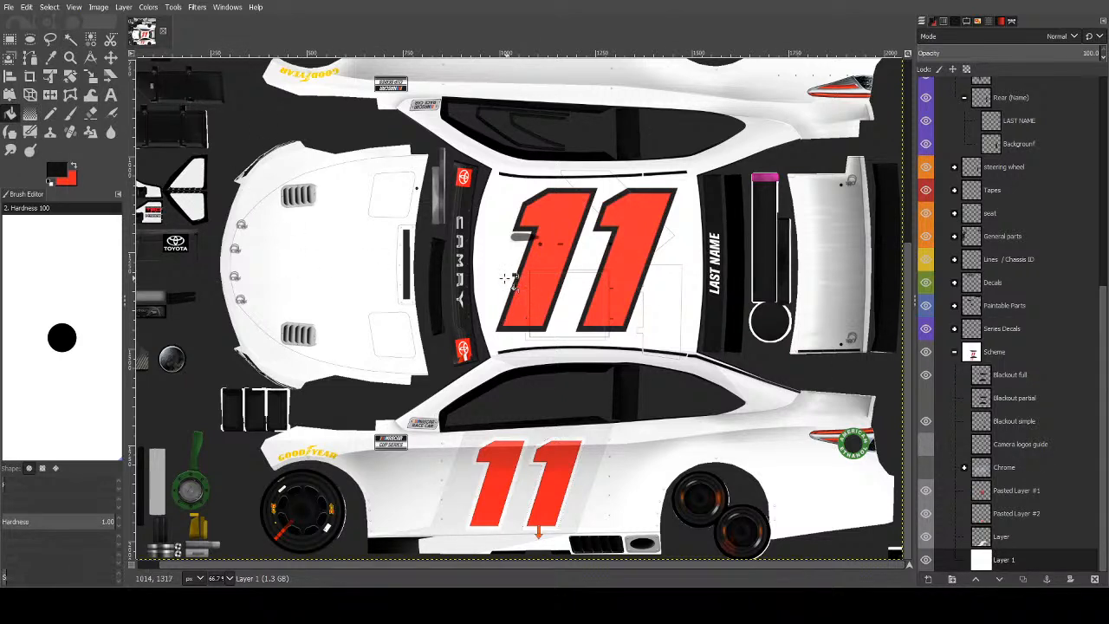
Select the white outline of the side number on Pasted Layer #2 by colour, recolour it black and clear the selection.
click(70, 39)
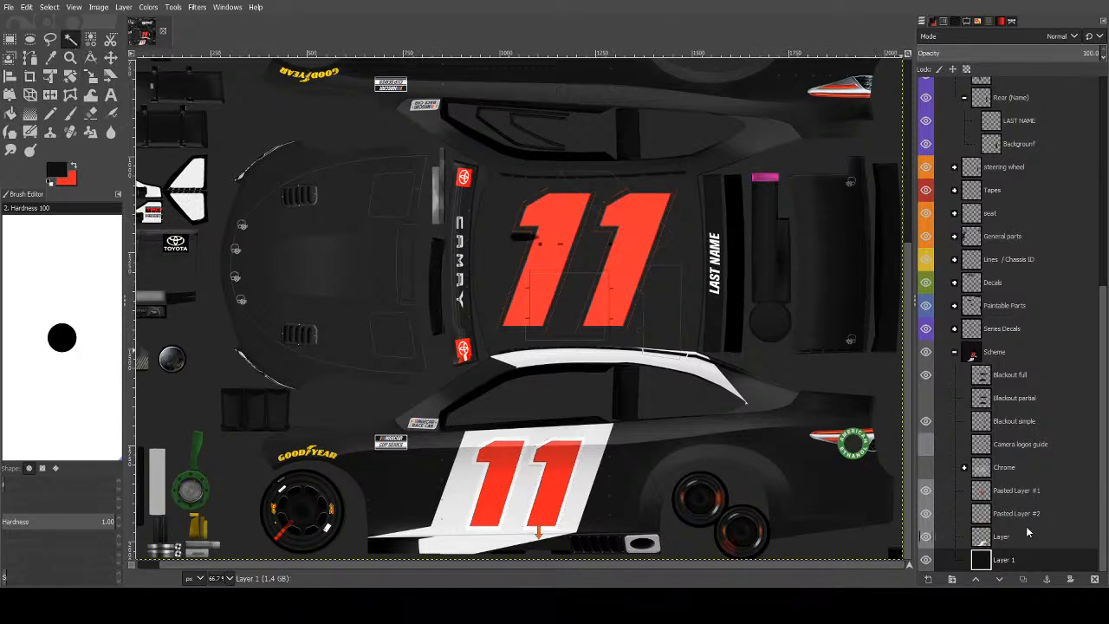
click(1007, 492)
click(1009, 514)
key(shift+o)
click(516, 447)
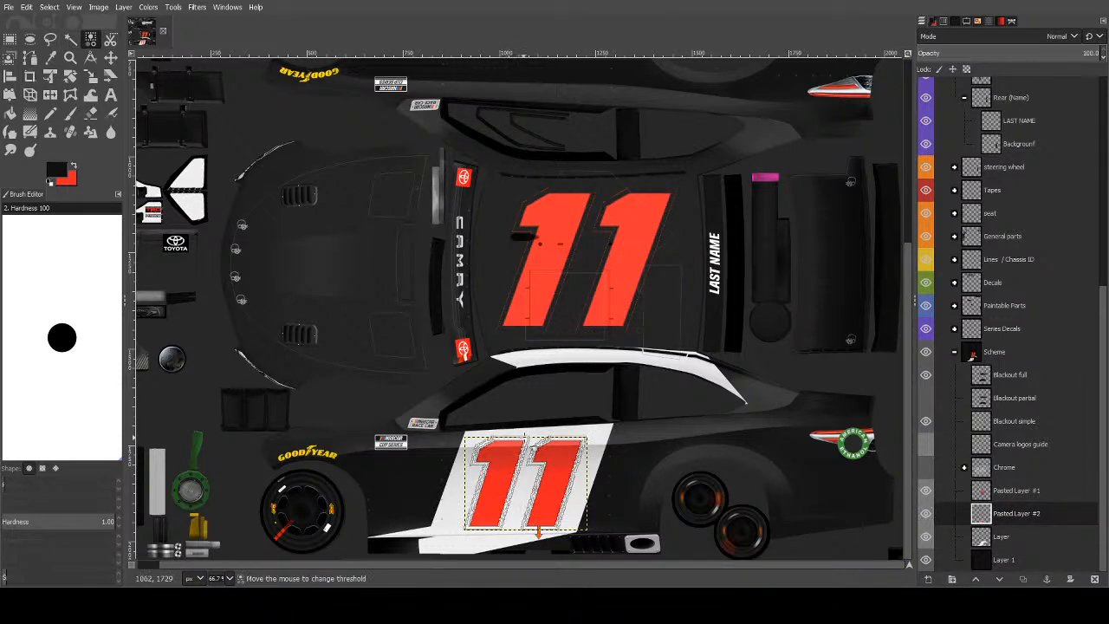
click(70, 114)
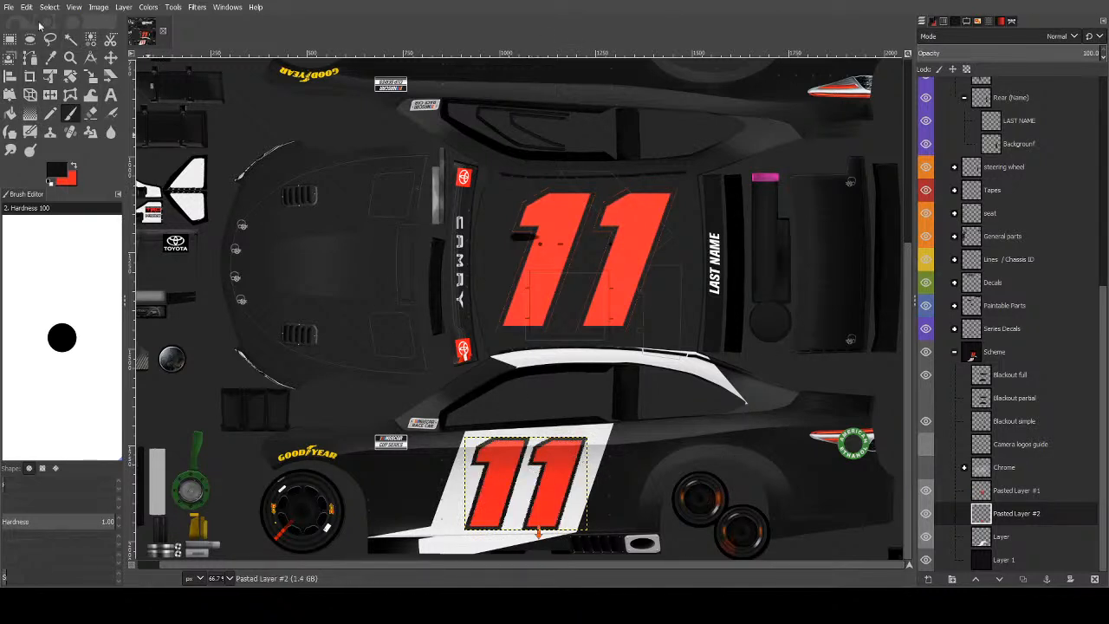
click(70, 39)
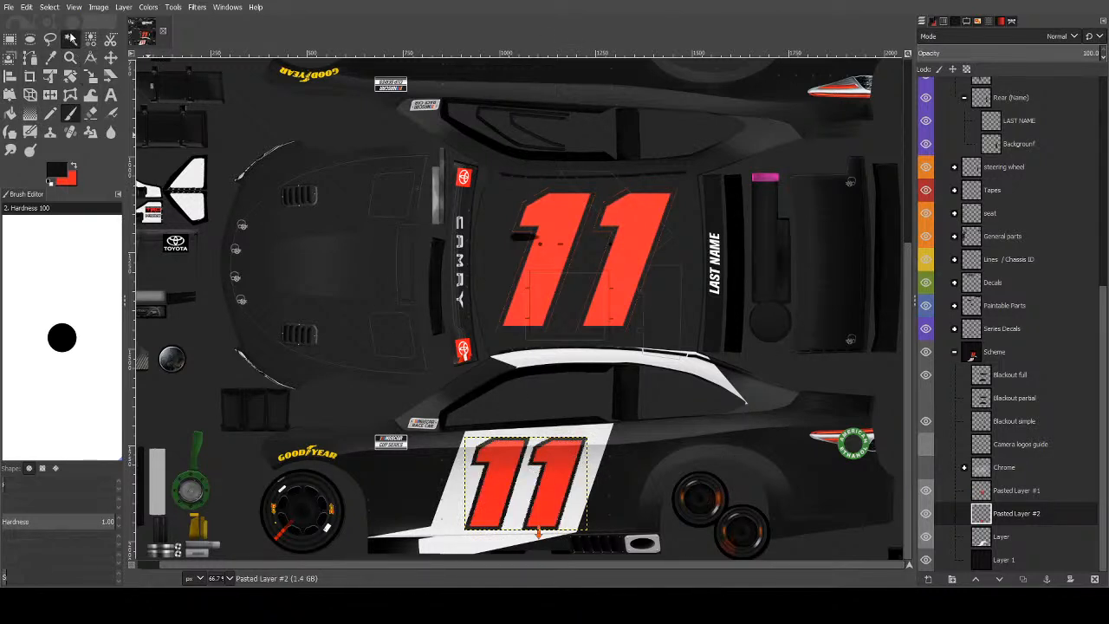
Set the foreground colour to white and refill the side band on the layer above Layer 1 with it.
click(1005, 559)
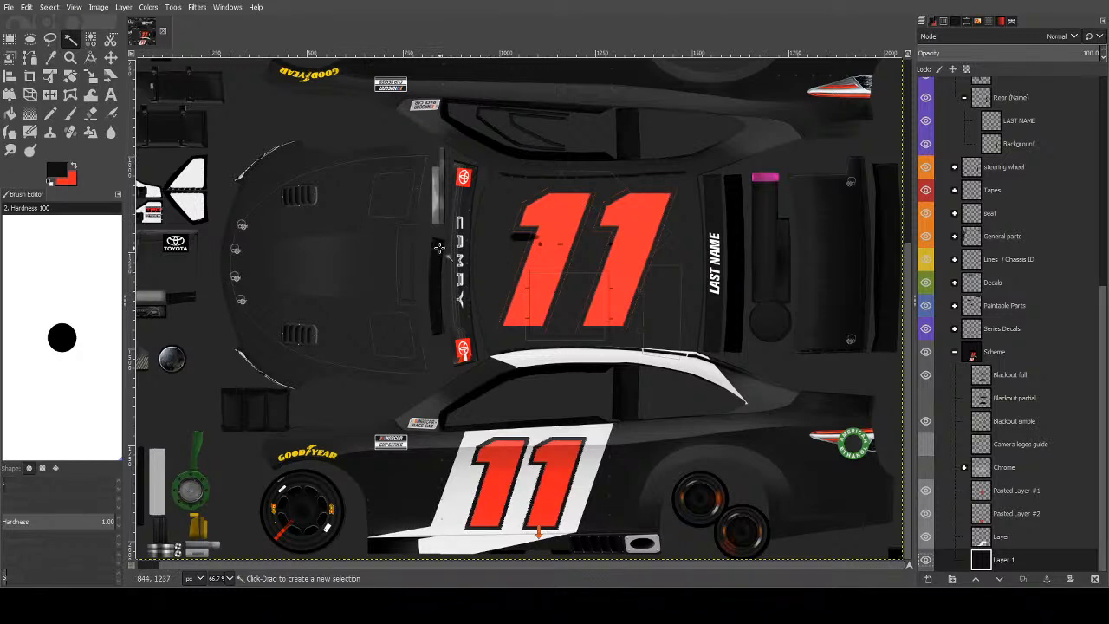
click(1021, 542)
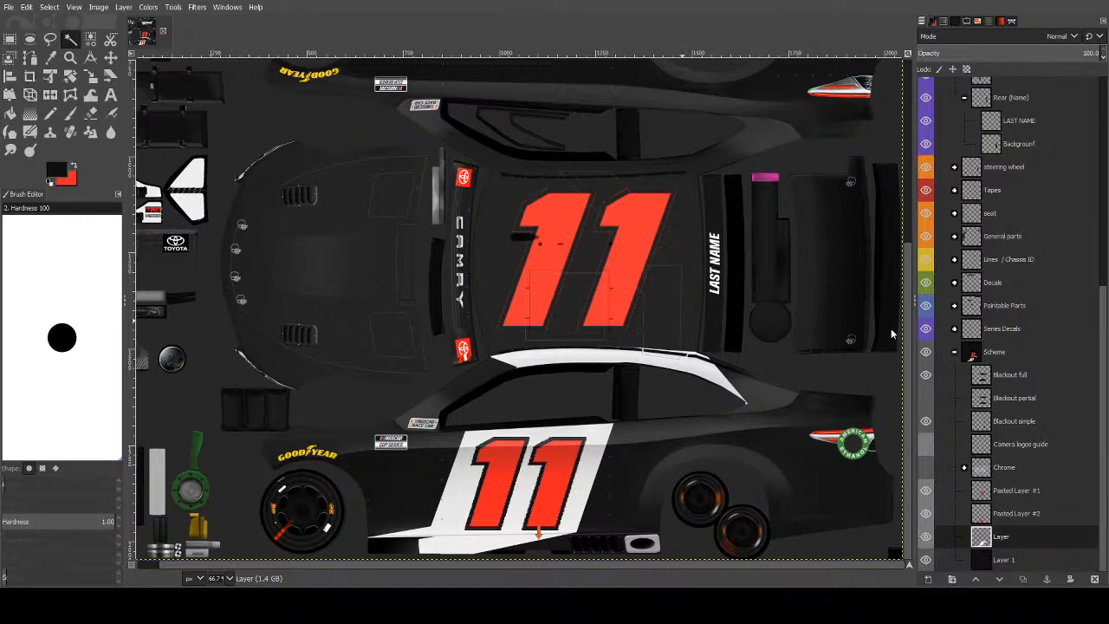
drag(749, 258, 805, 299)
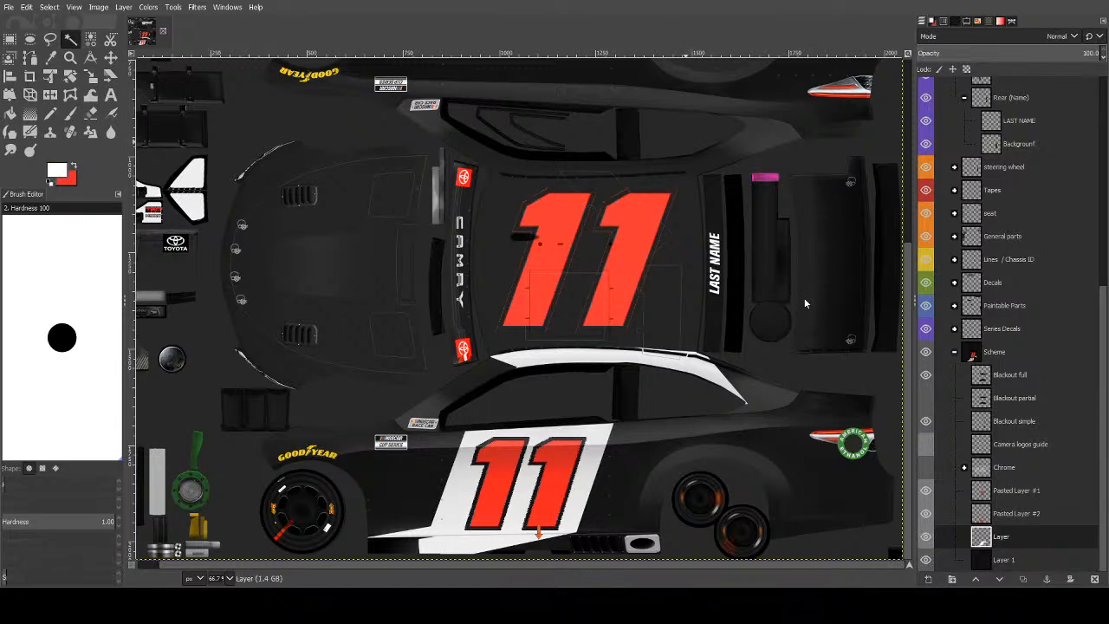
click(10, 113)
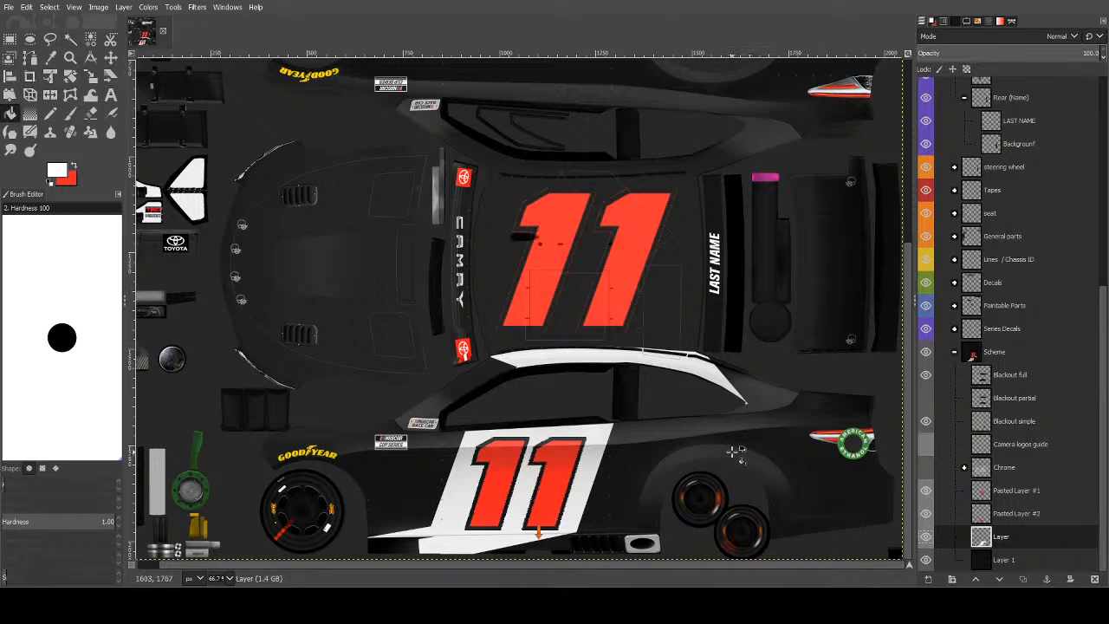
click(611, 459)
Free-select a wedge beneath the rear side window, from the number band's upper rear corner to the tip of the roof stripe.
click(51, 40)
click(611, 429)
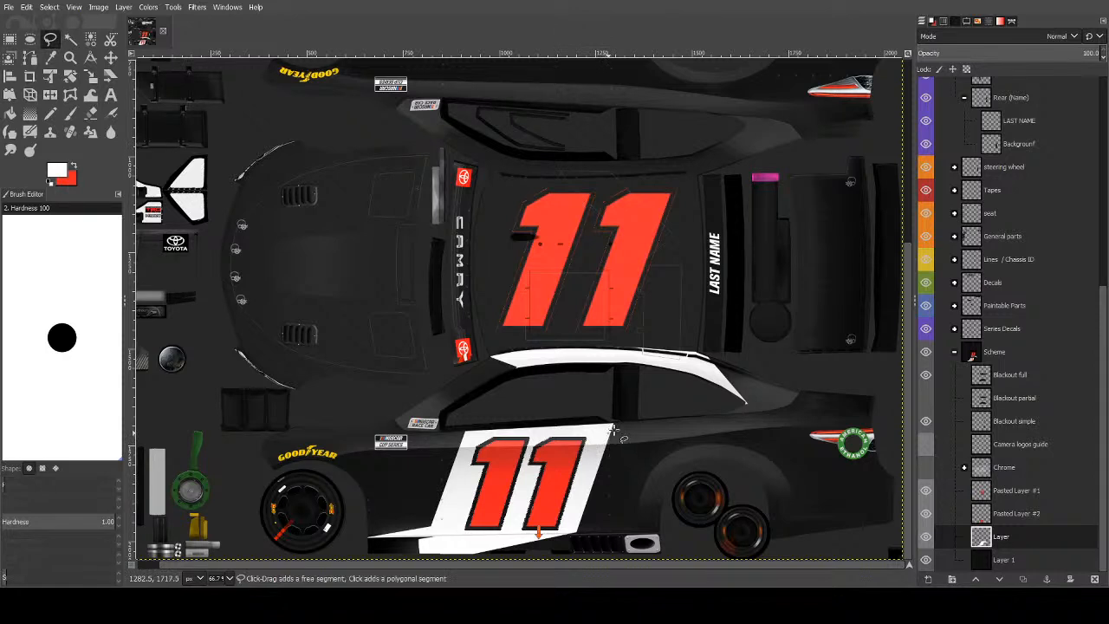
click(746, 403)
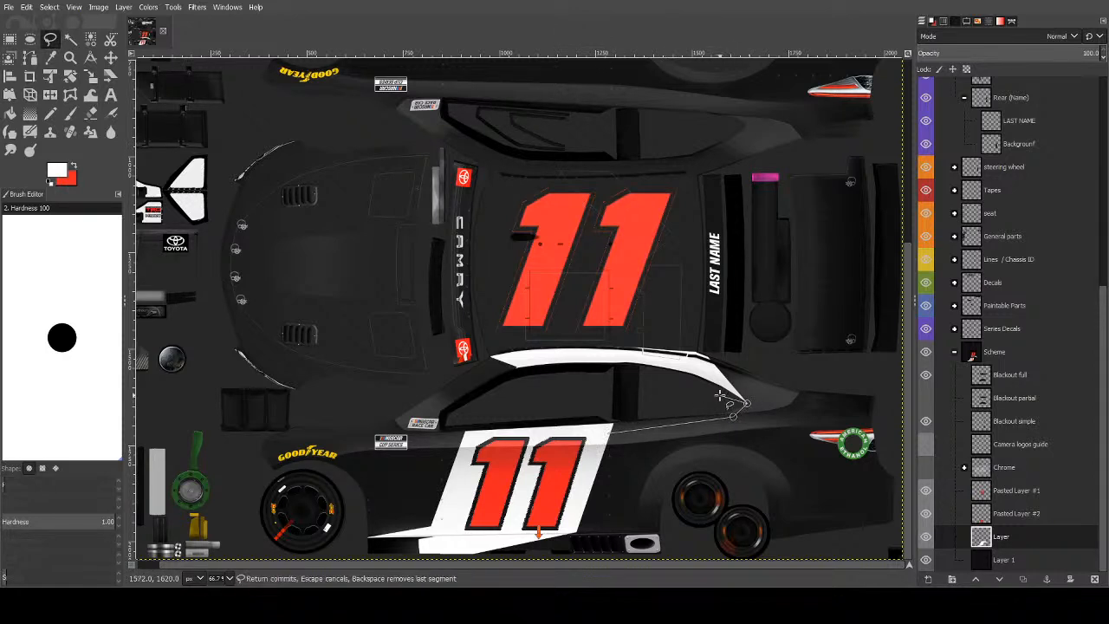
click(709, 369)
click(589, 404)
click(590, 435)
click(611, 431)
Fill the wedge selection with white to join the side band to the roof stripe, and clear the selection.
click(11, 113)
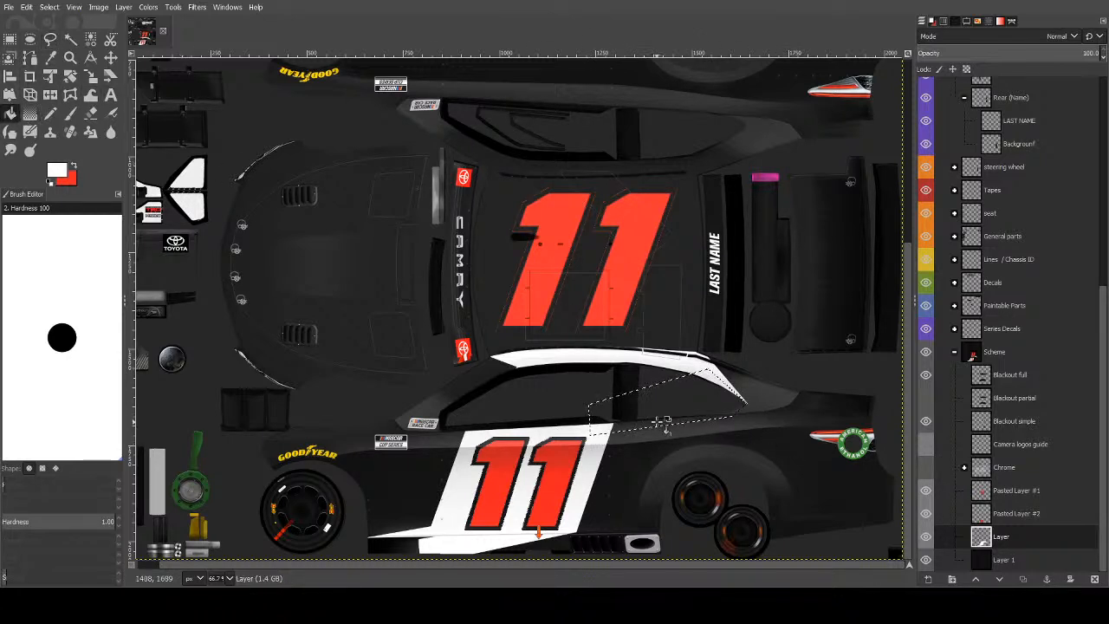
click(693, 385)
key(ctrl+shift+a)
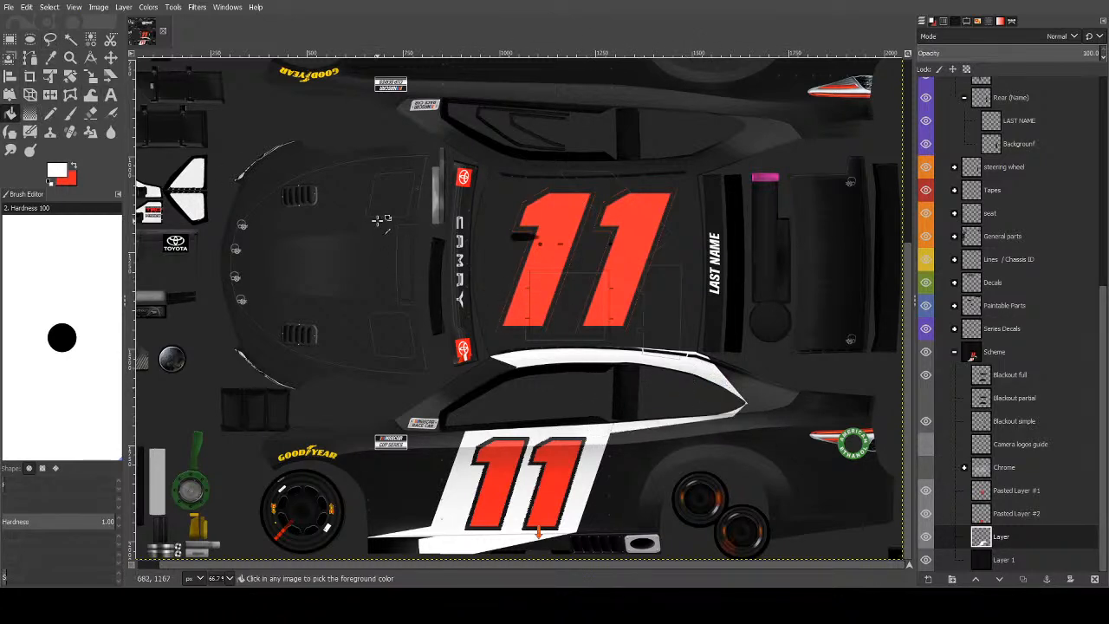
key(ctrl+z)
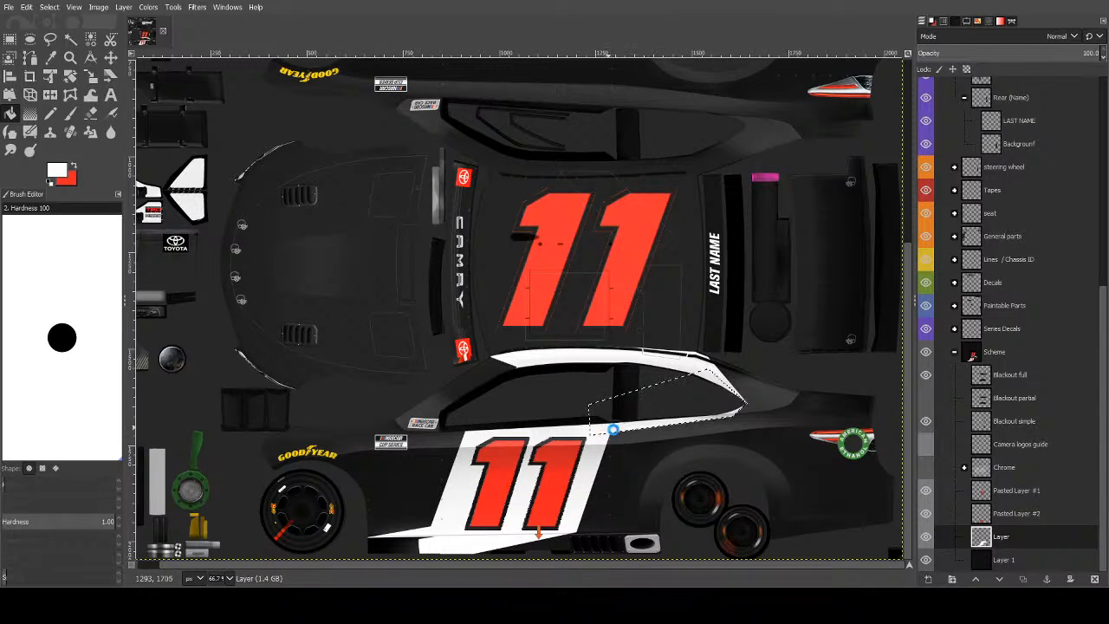
key(p)
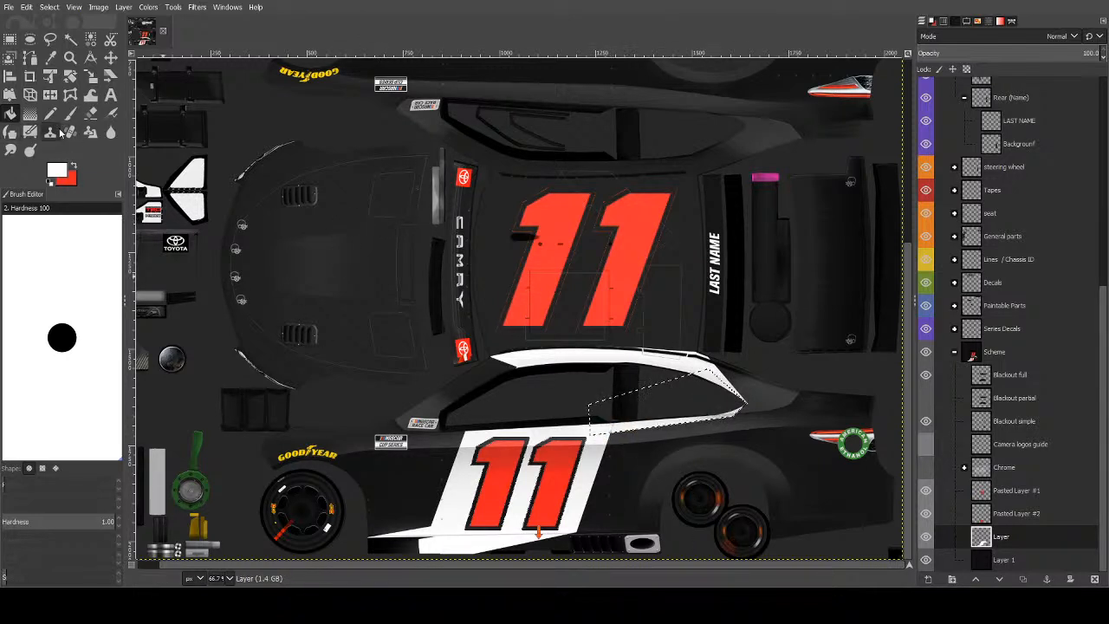
key(ctrl+shift+a)
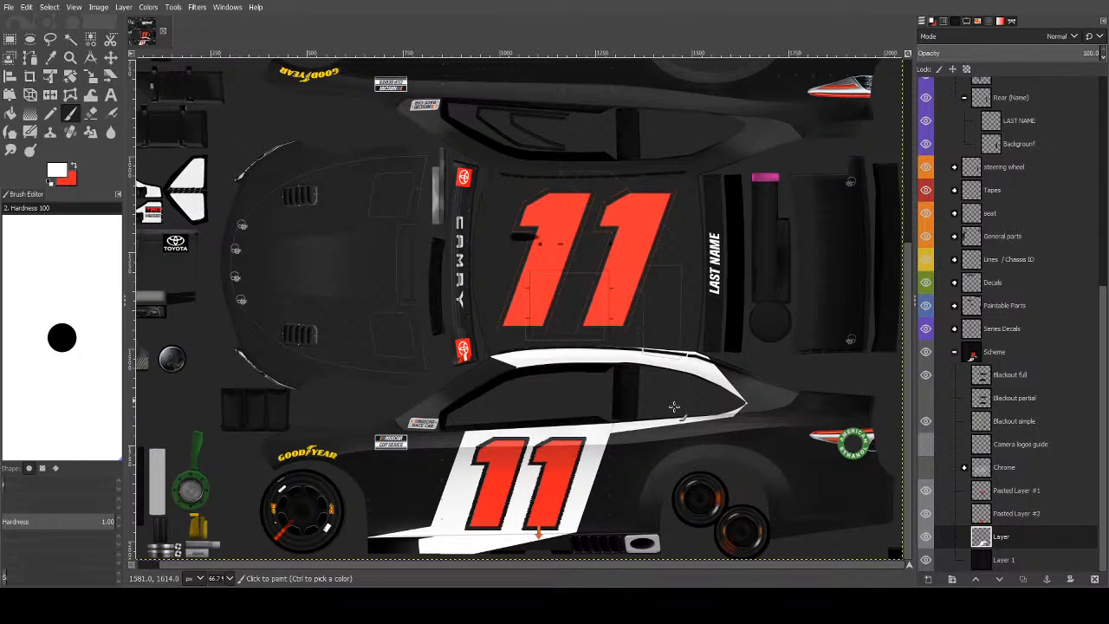
Swap the foreground colour to red and fill the connected white side band and roof stripe with it.
click(71, 40)
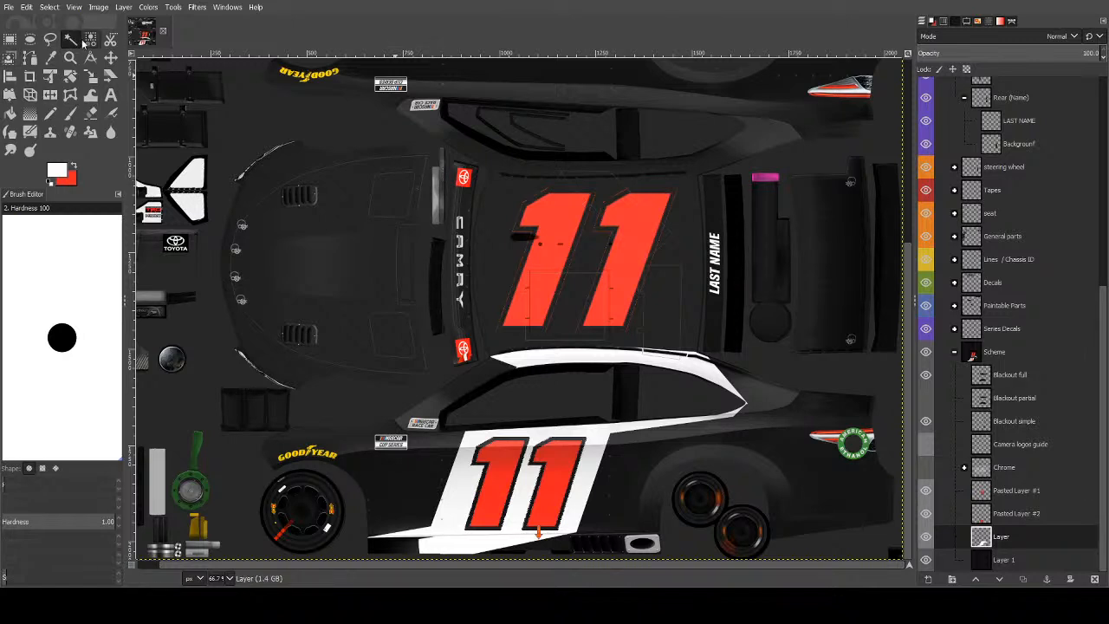
key(x)
key(shift+b)
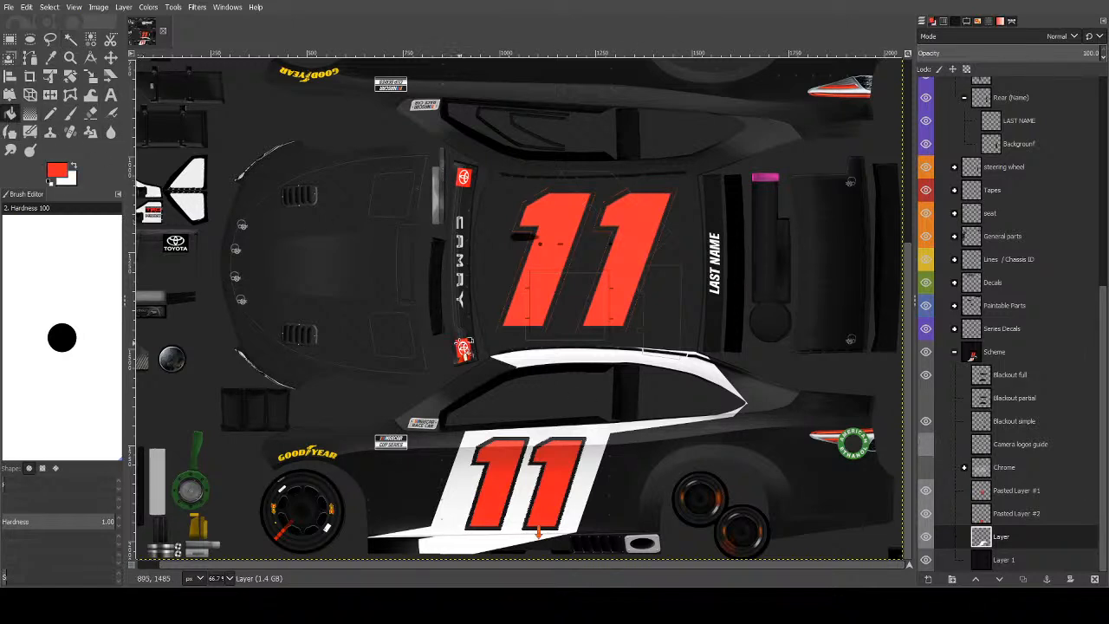
click(72, 41)
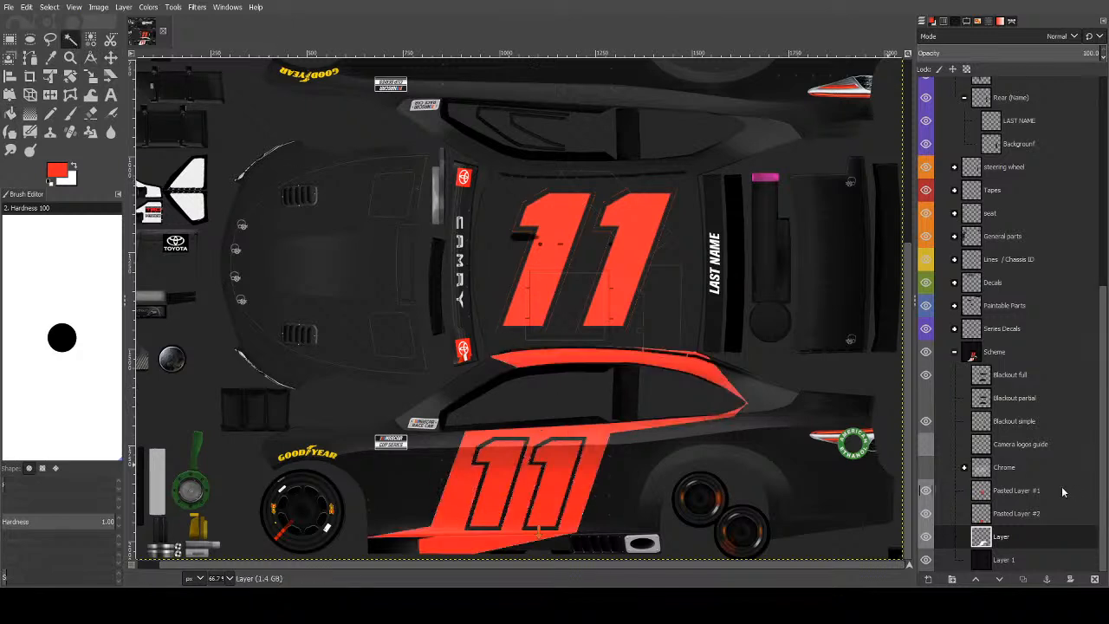
Swap the foreground colour back to white and fill the base Layer 1 with it.
click(1003, 558)
key(x)
click(11, 113)
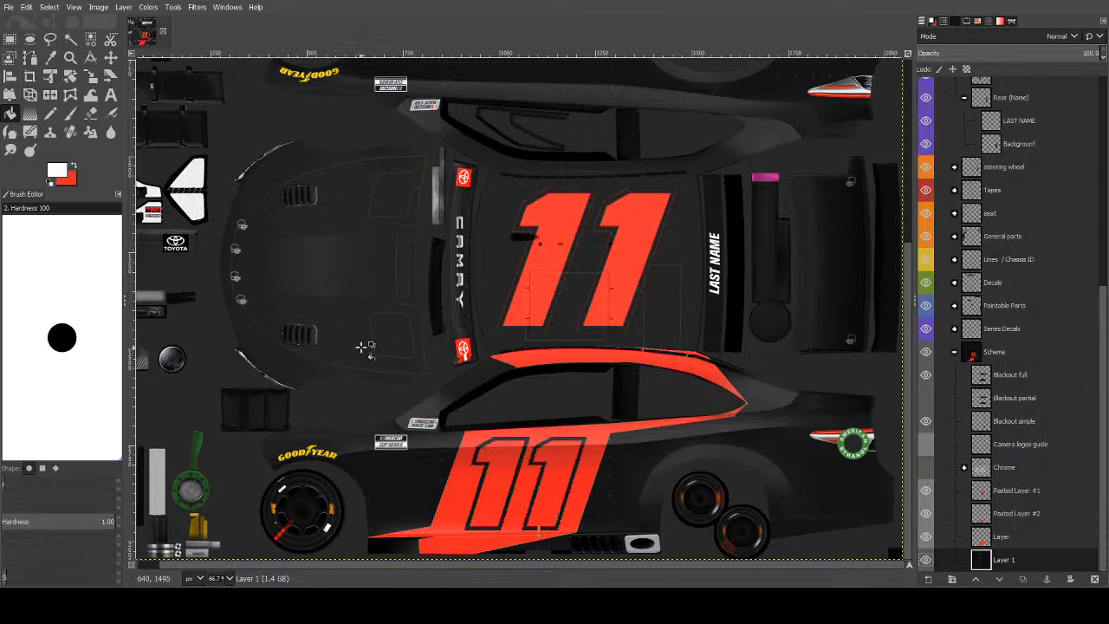
click(516, 305)
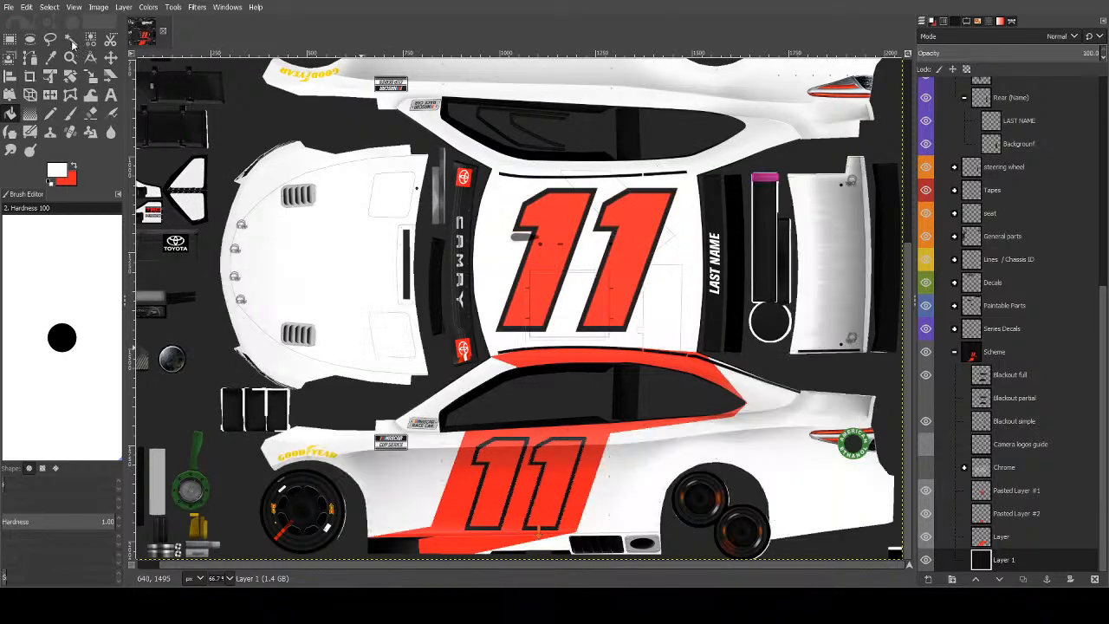
Fill both red digits of the side number on Pasted Layer #2 with white.
click(1009, 516)
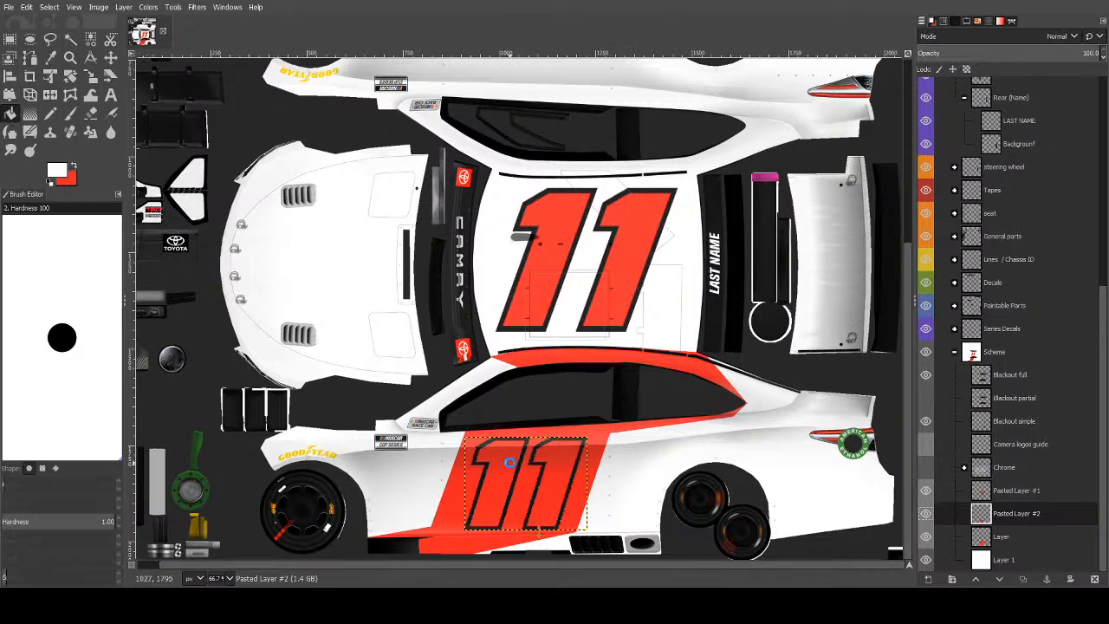
click(515, 469)
click(559, 465)
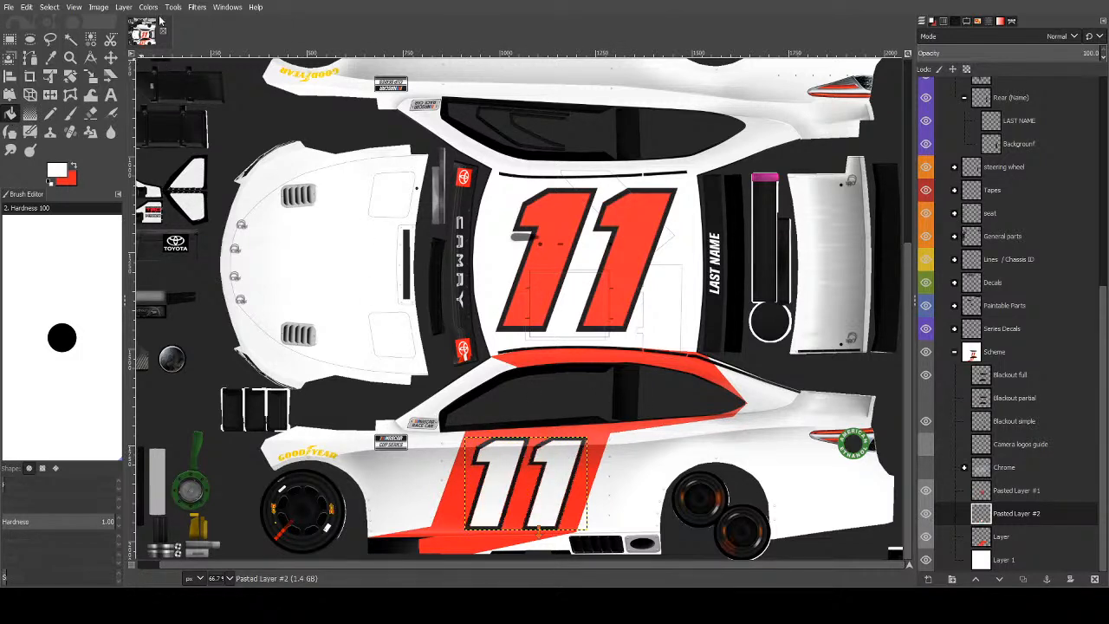
Select the red band's shape on the layer above Layer 1, grow the selection, and fill the added margin with black as an outline.
click(70, 39)
click(1006, 537)
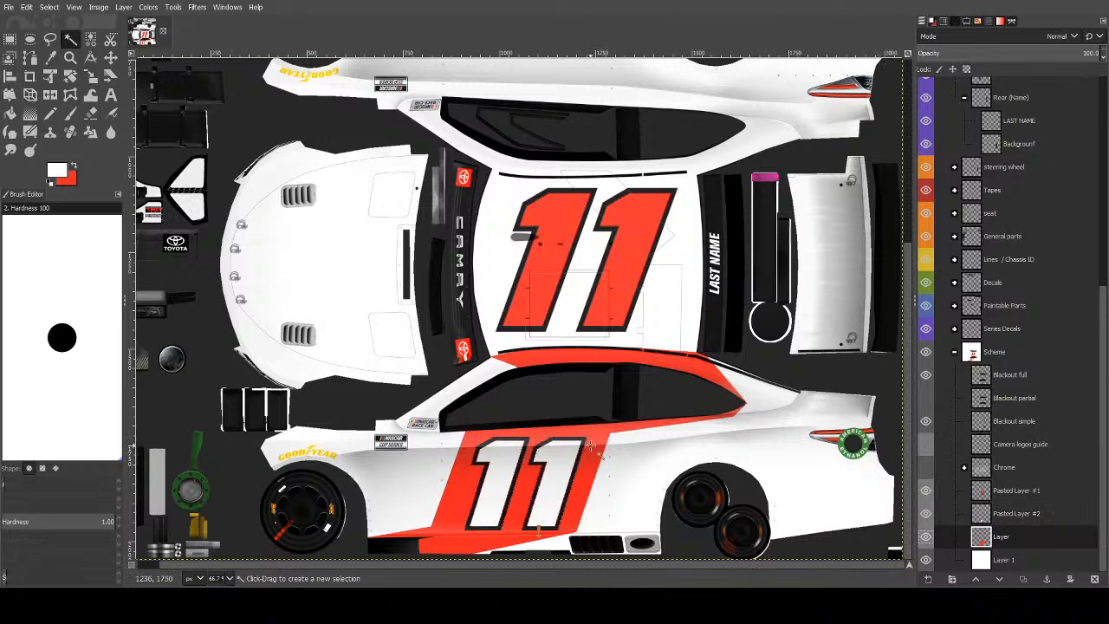
click(524, 425)
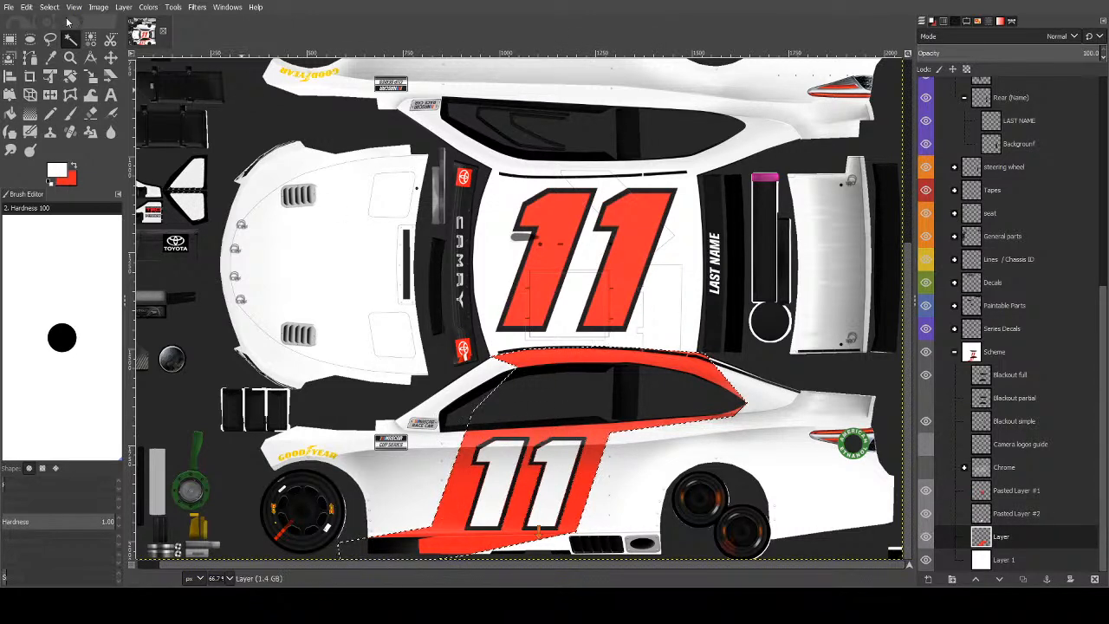
click(76, 168)
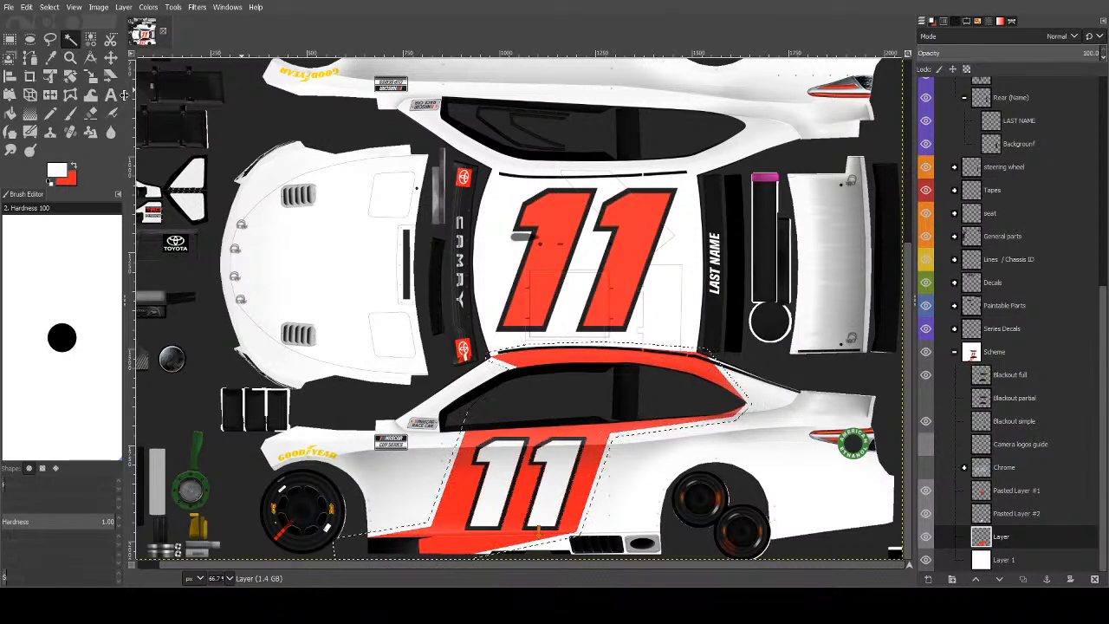
click(9, 113)
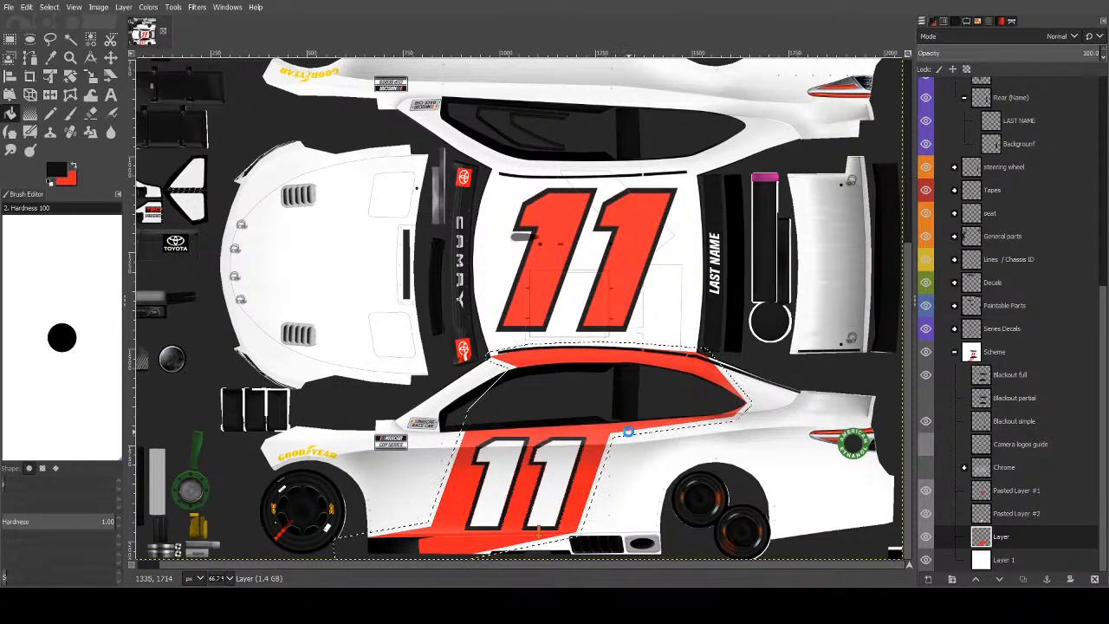
key(ctrl+shift+a)
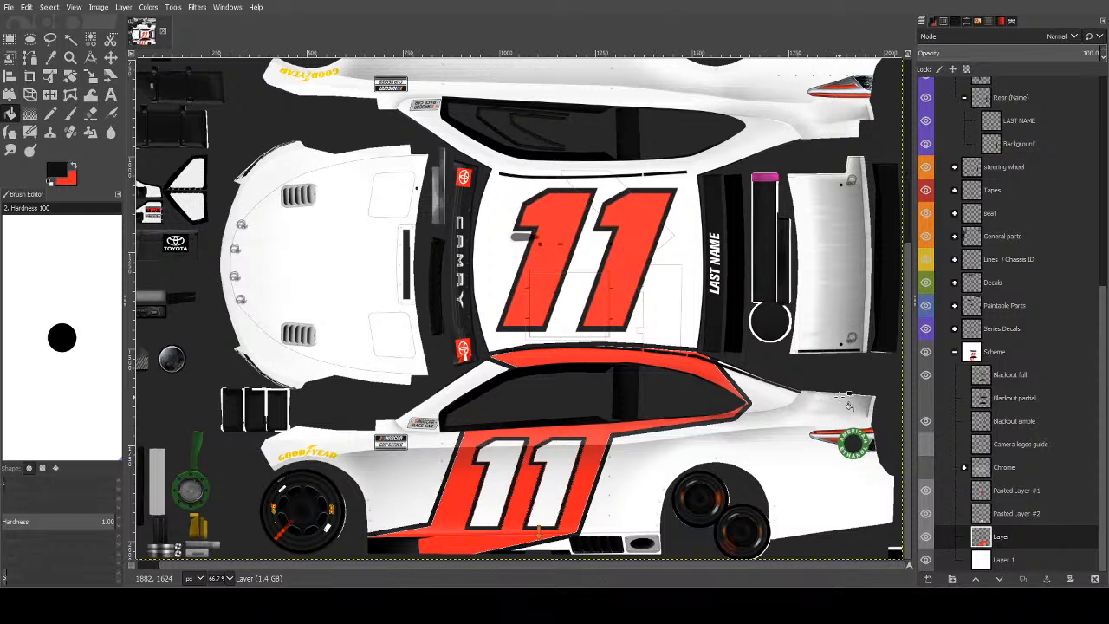
With Free Select, trace one edge of a thin accent stripe behind the band, from below the side skirt up toward the rear window.
click(71, 41)
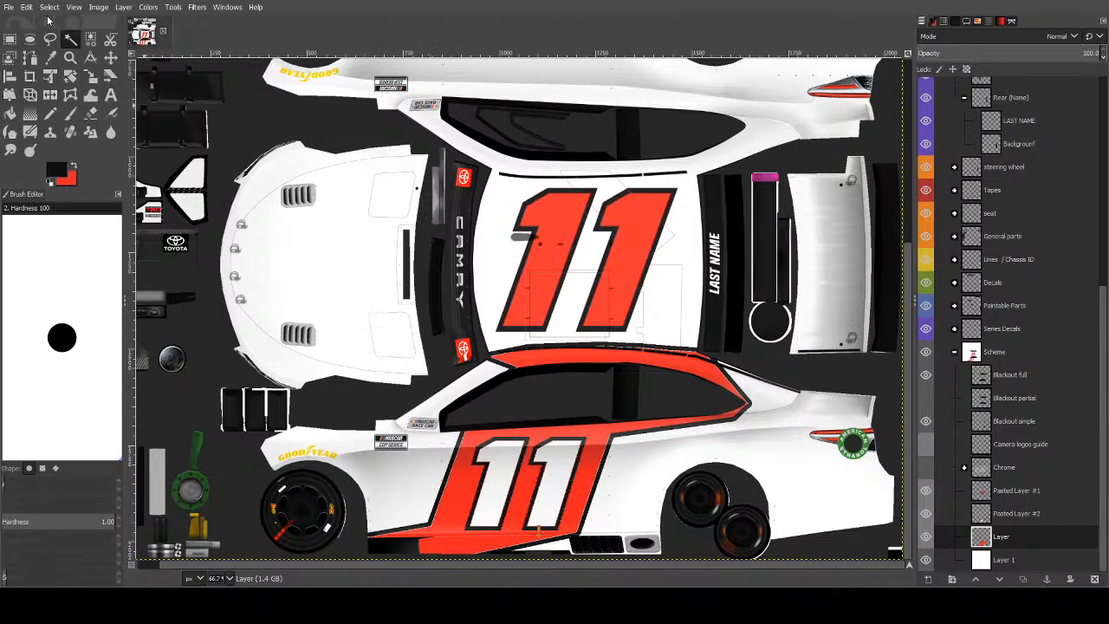
click(49, 39)
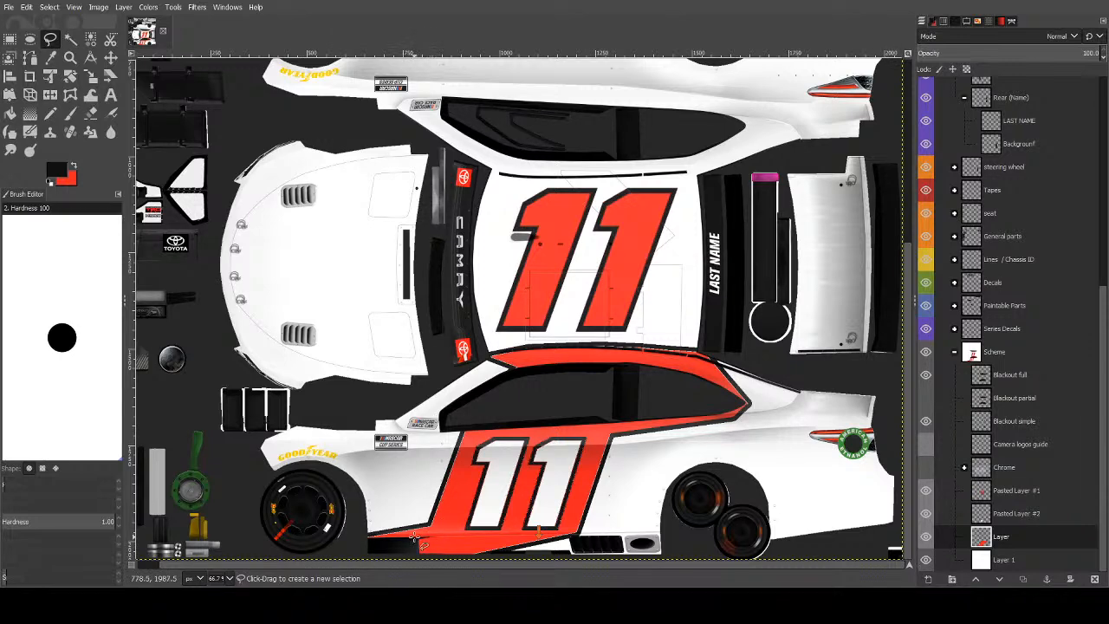
ctrl+scroll(432, 526, up, 2)
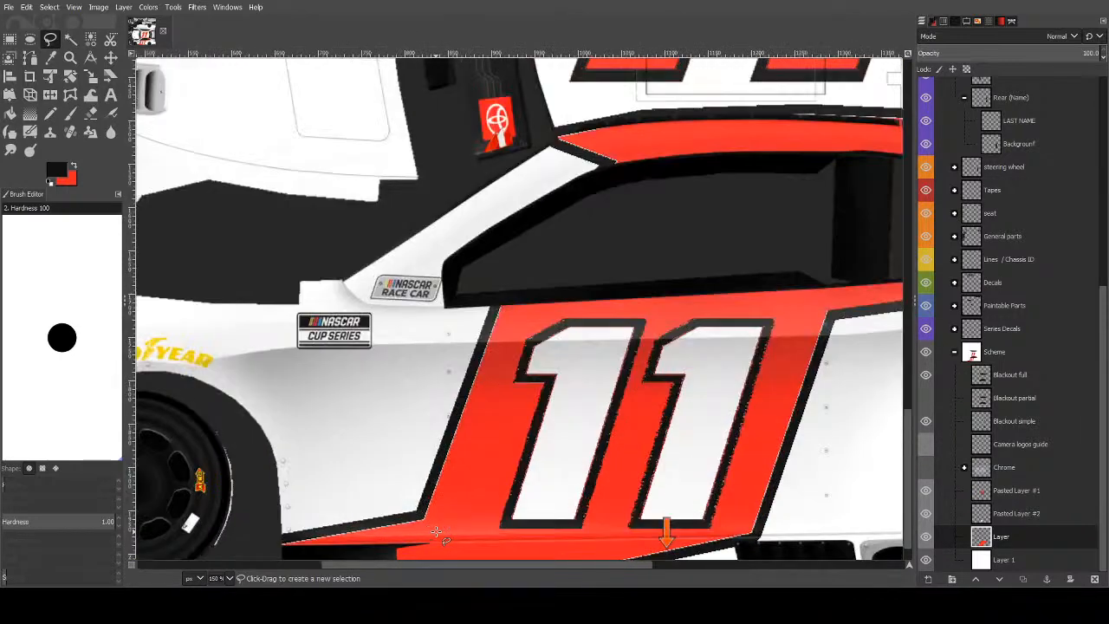
scroll(430, 537, down, 1)
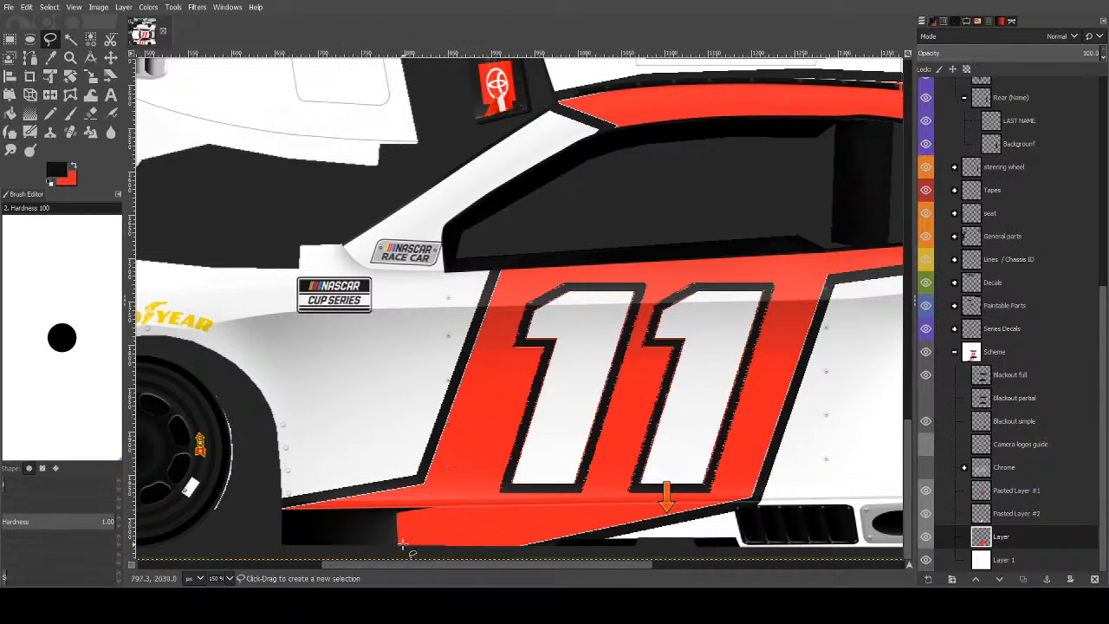
scroll(481, 502, down, 2)
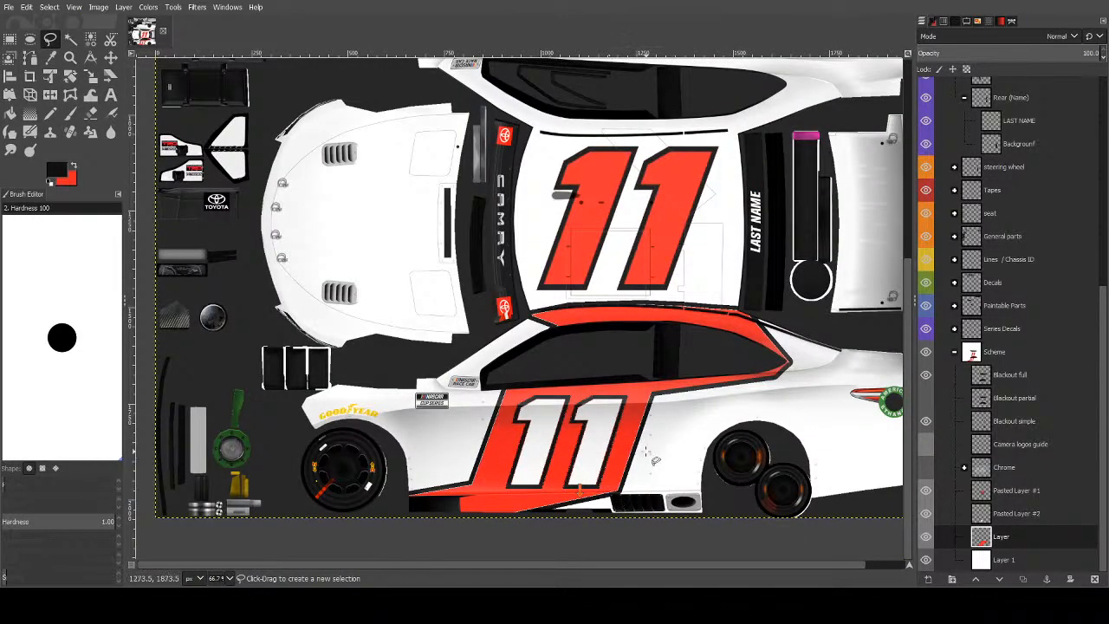
click(555, 530)
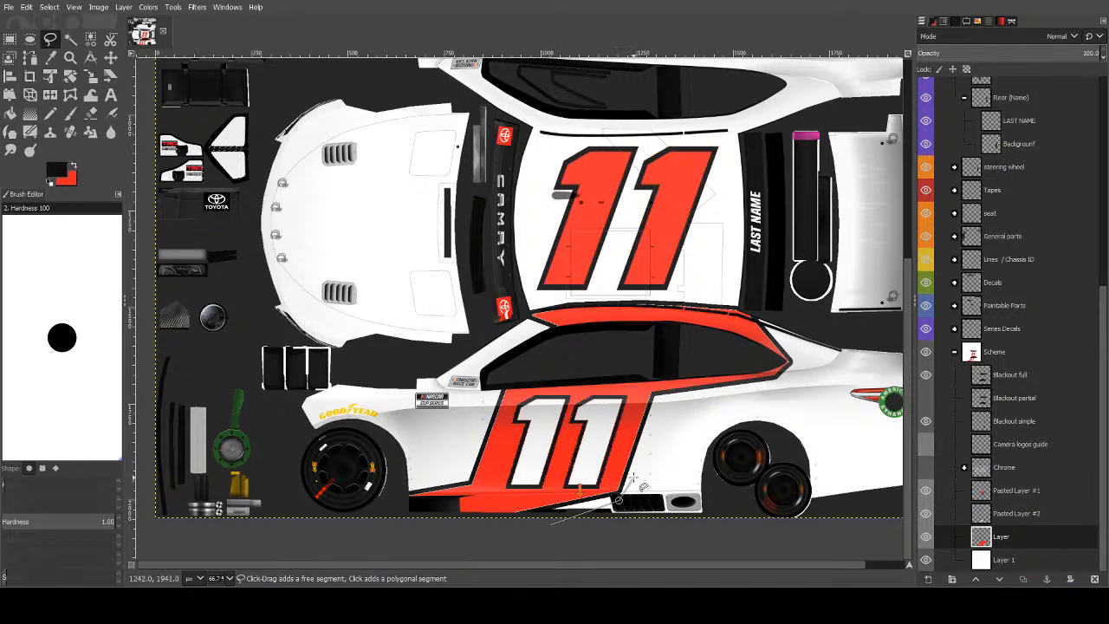
click(634, 507)
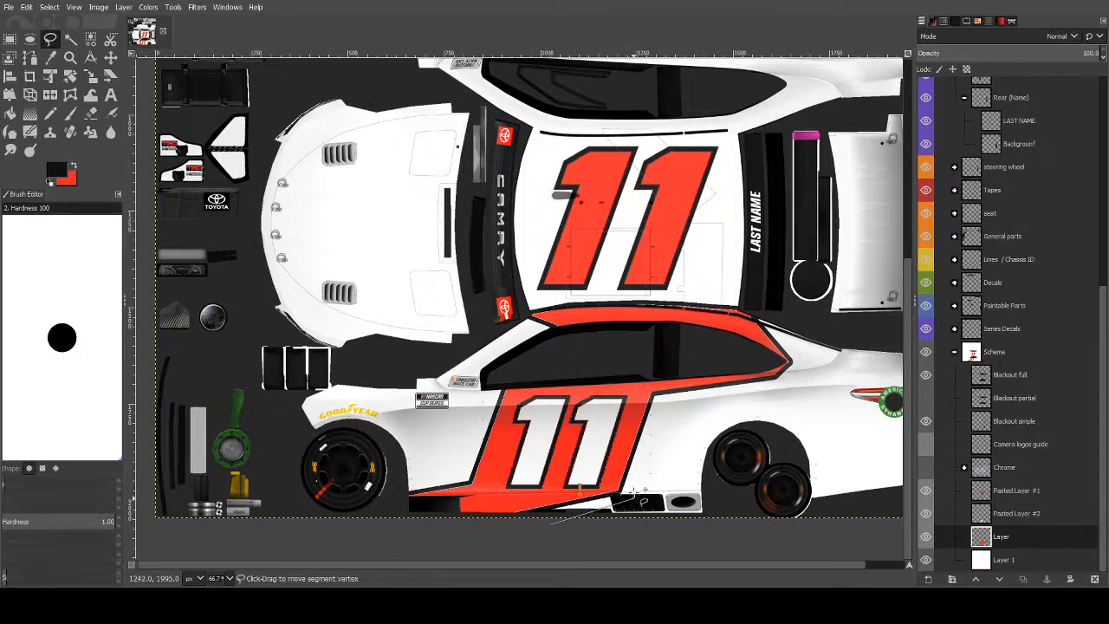
click(656, 401)
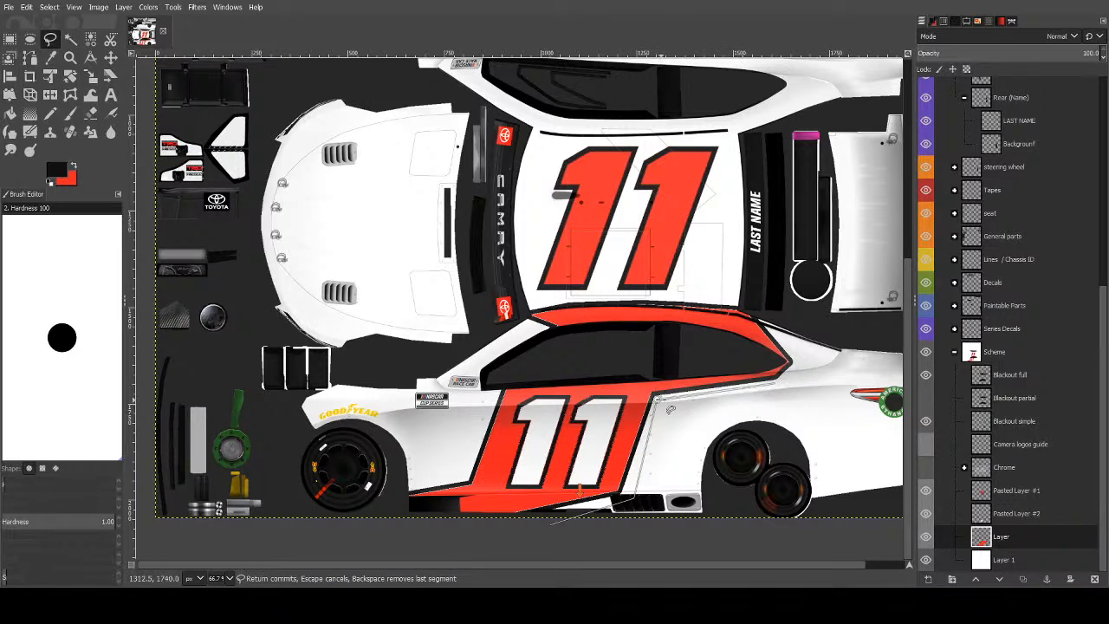
click(768, 384)
key(BackSpace)
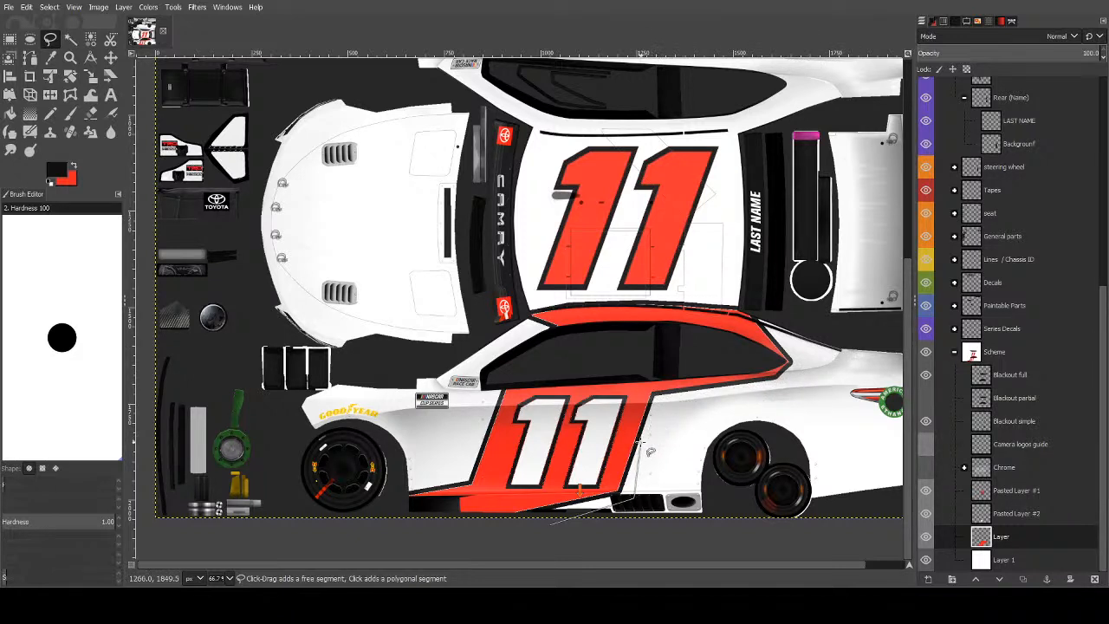
click(643, 444)
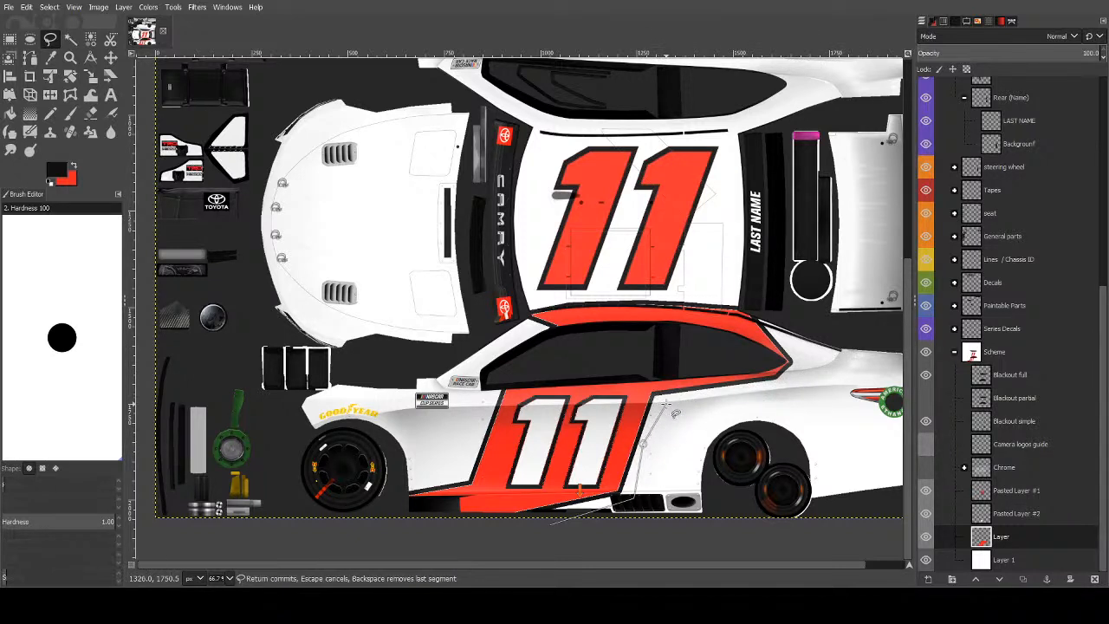
click(665, 404)
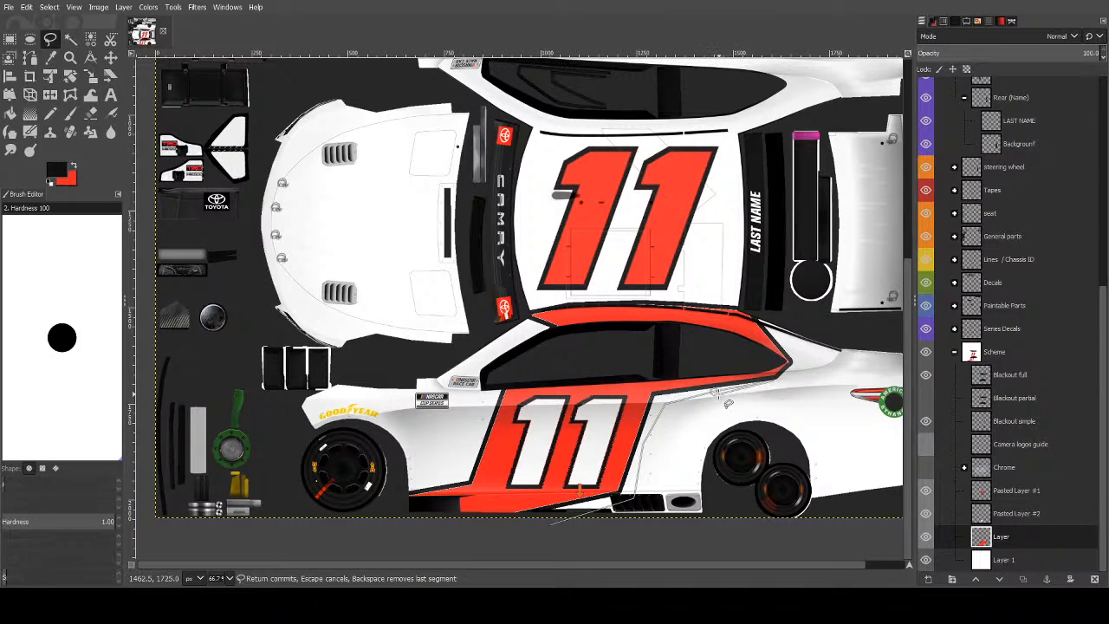
Trace the accent stripe's second edge back down parallel to the first and close the selection below the side skirt.
click(716, 395)
click(647, 443)
click(640, 500)
click(605, 523)
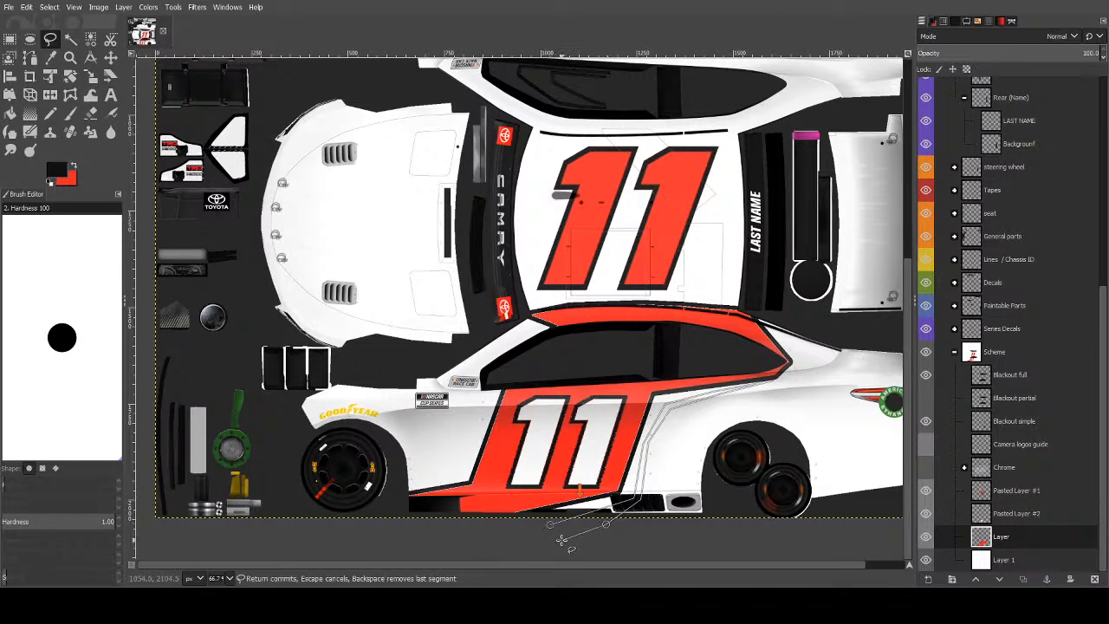
key(Return)
Try filling the accent stripe selection with black and with a sampled grey, clear the selection and return to Free Select.
key(shift+b)
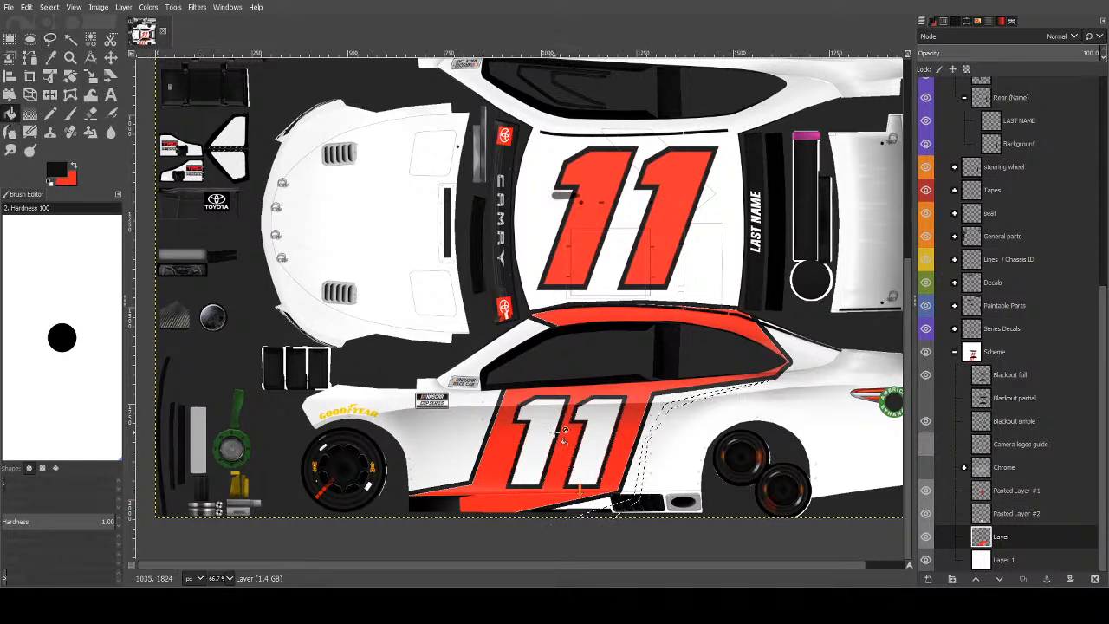
click(643, 467)
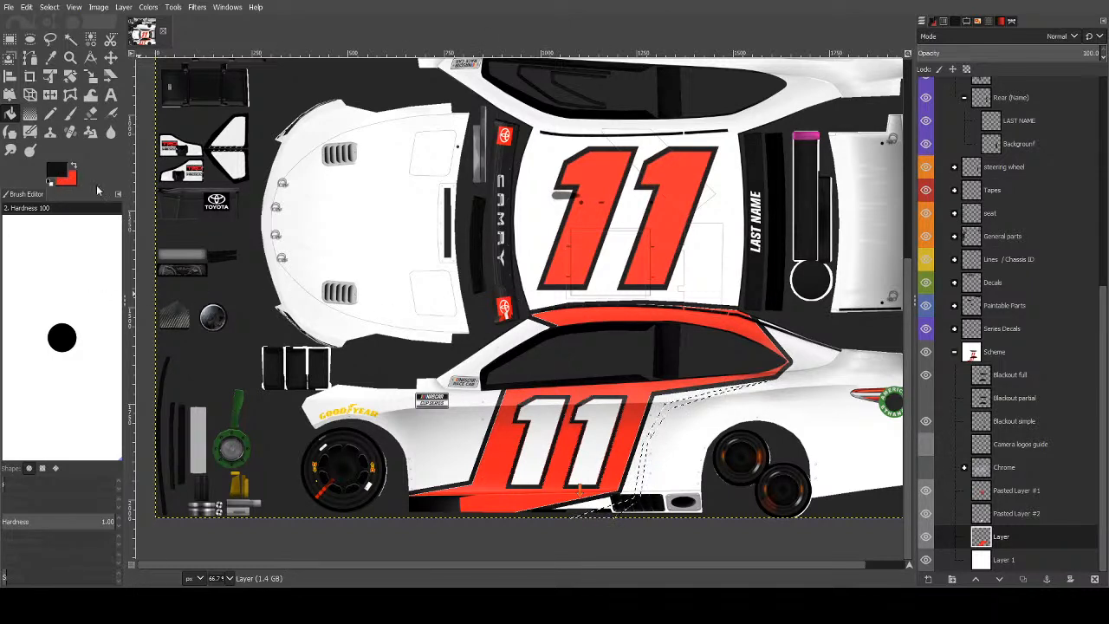
ctrl+click(739, 225)
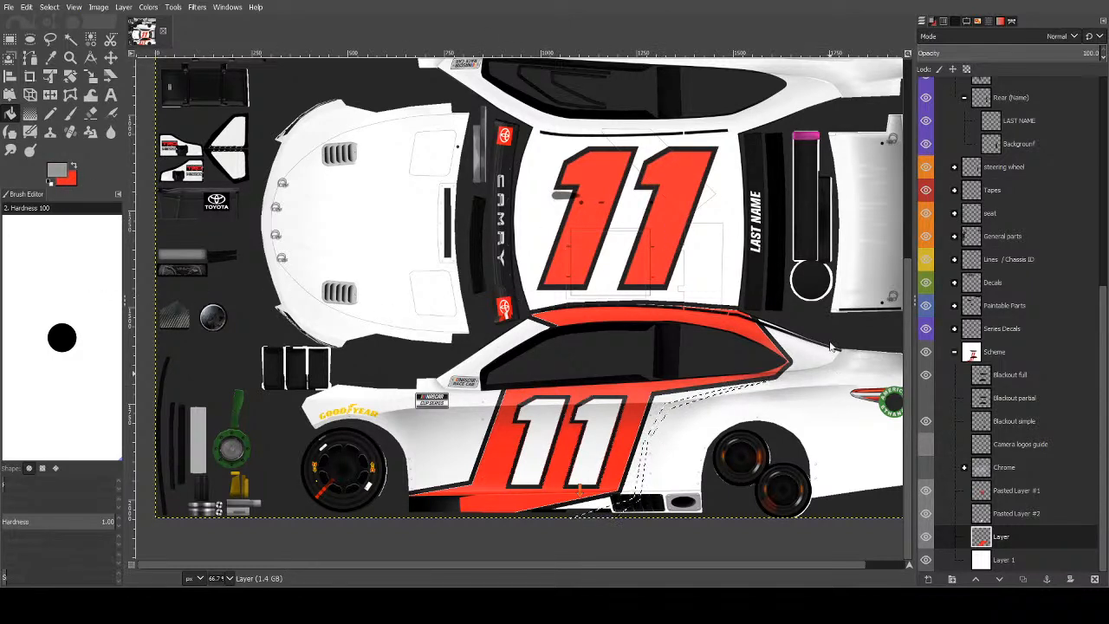
click(722, 390)
key(ctrl+shift+a)
click(51, 39)
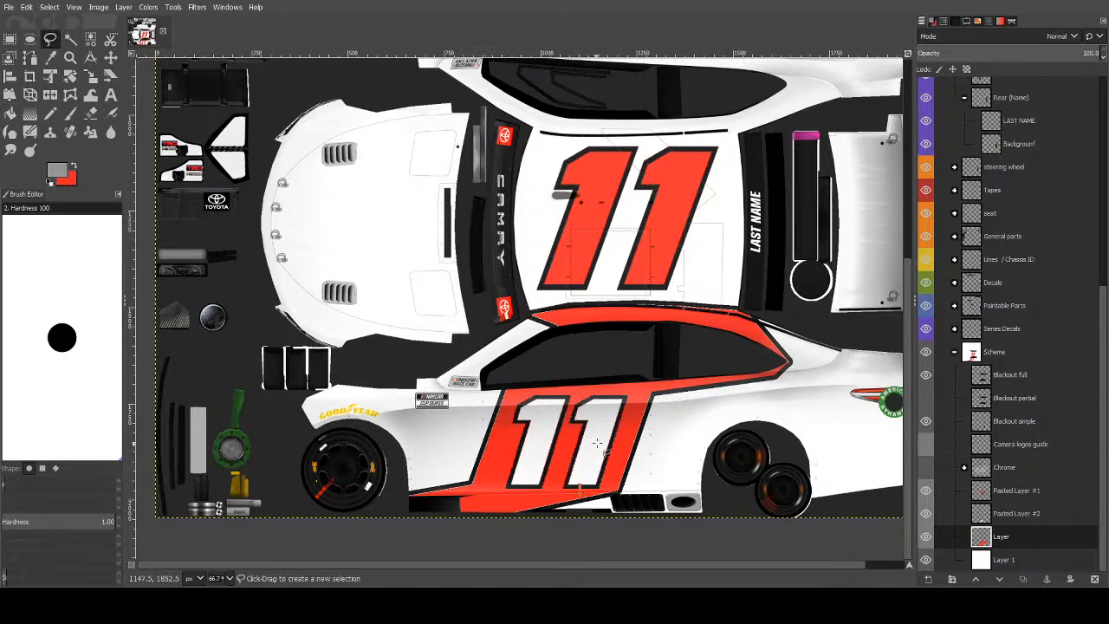
Retrace the thin accent stripe selection parallel to the red band's rear edge, from the side skirt up toward the rear window and back.
click(659, 401)
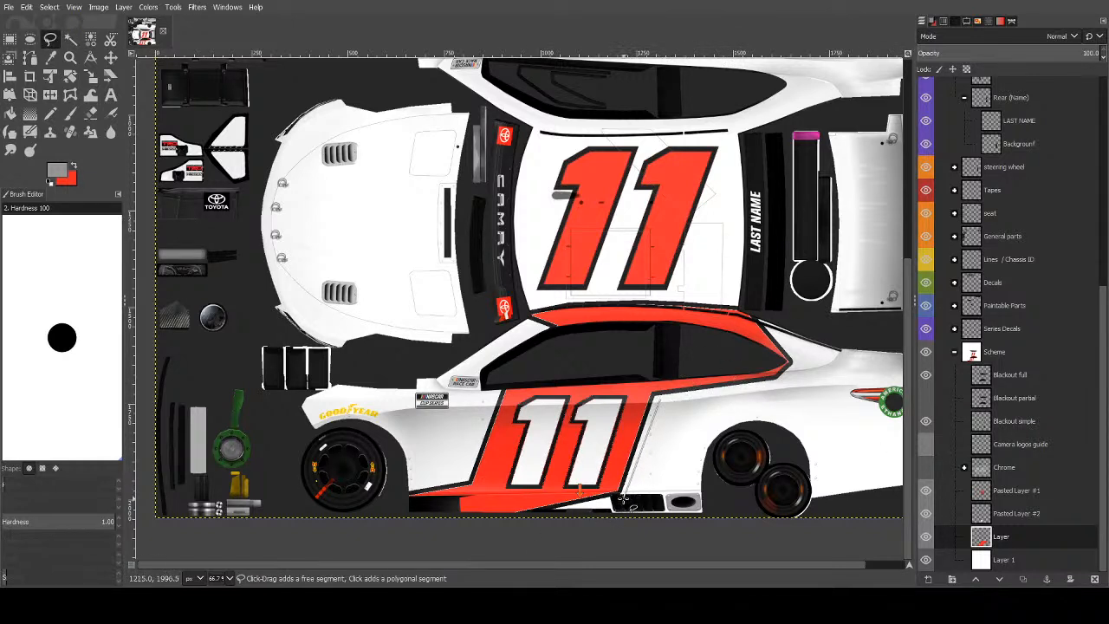
click(617, 501)
click(510, 532)
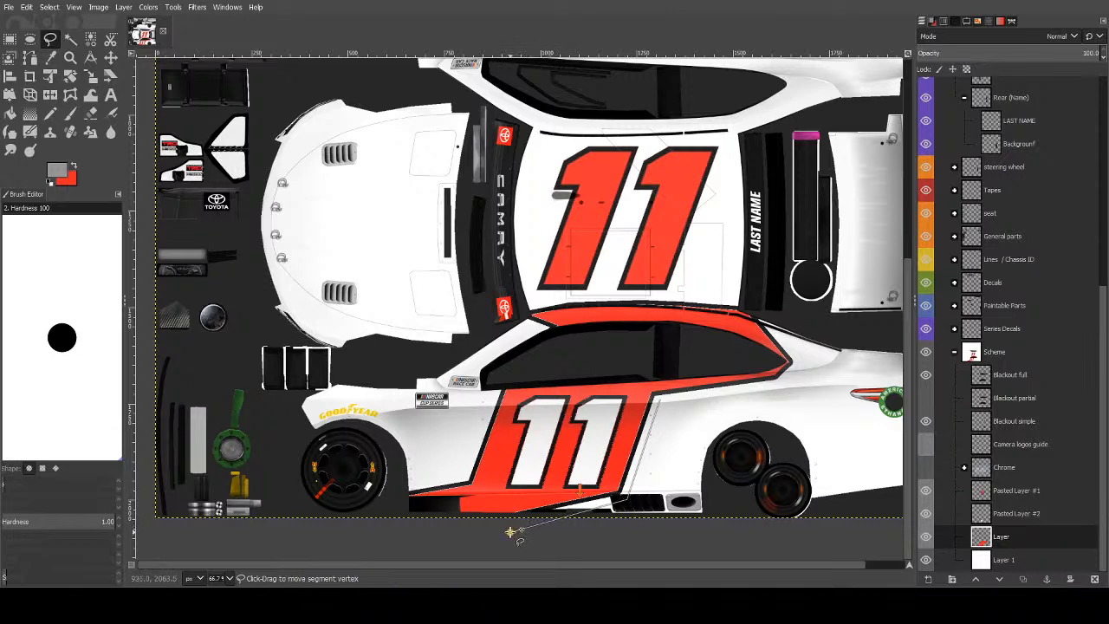
click(654, 523)
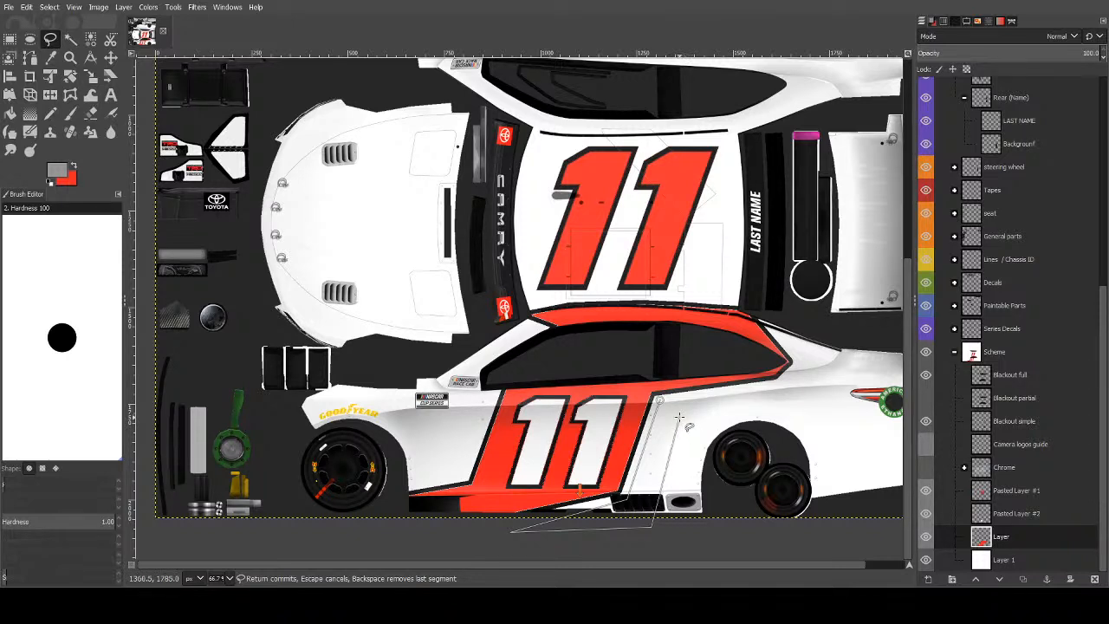
drag(652, 525, 584, 521)
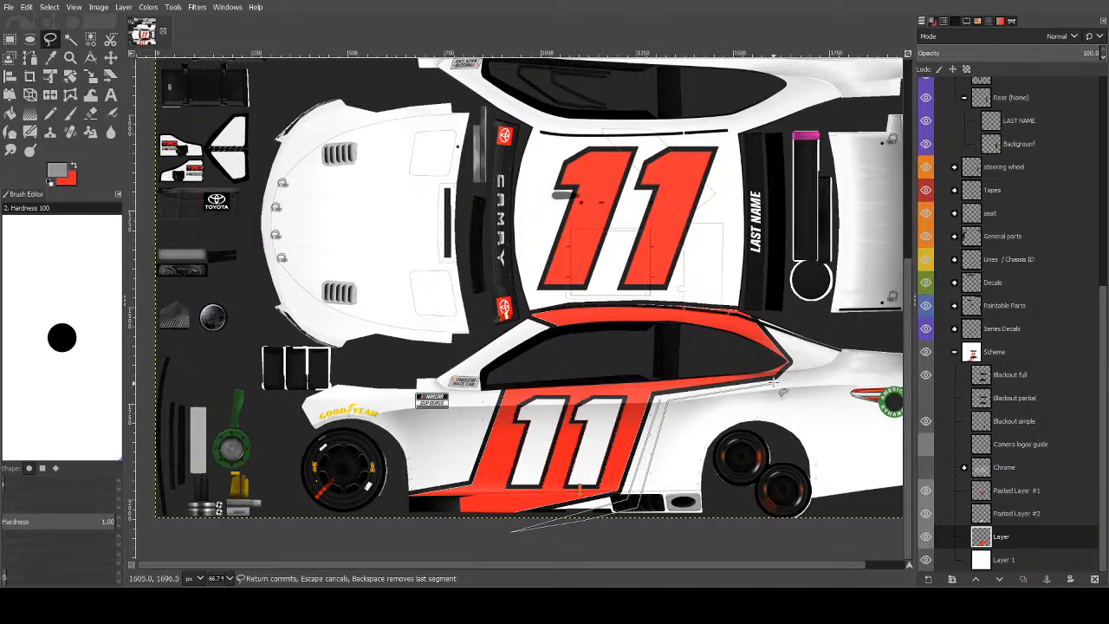
click(669, 405)
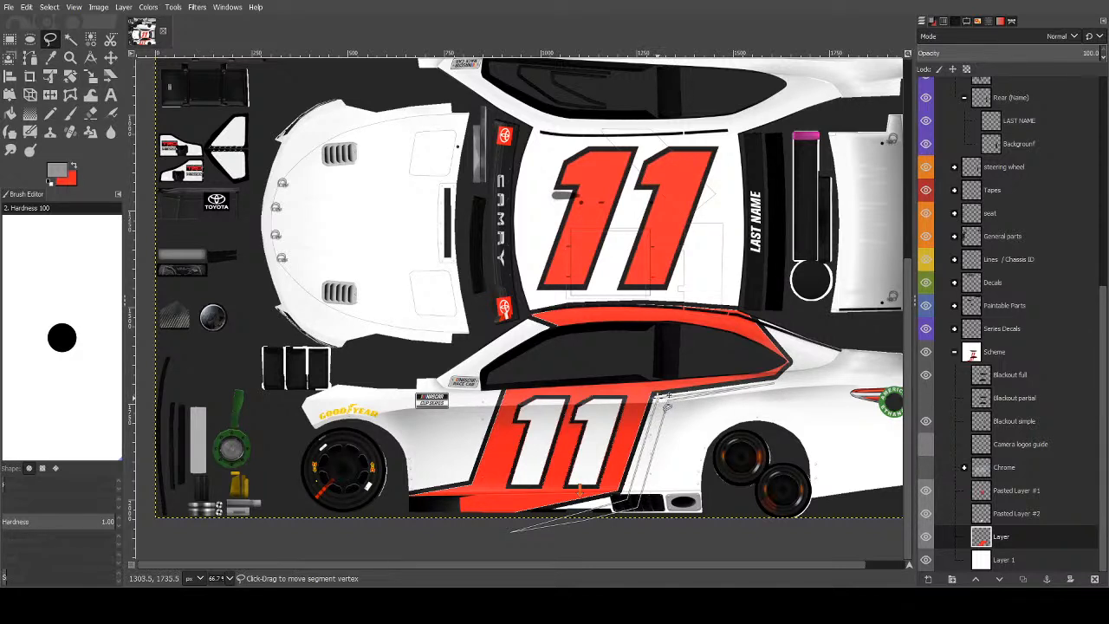
Fill the rear accent stripe with light grey and clear the selection.
click(11, 114)
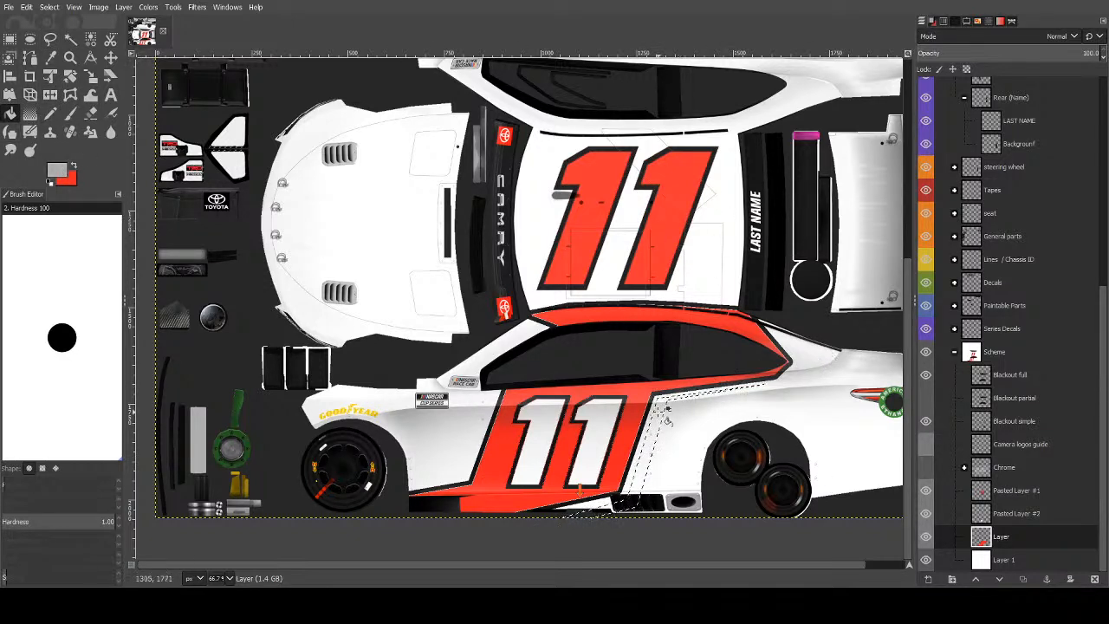
click(685, 382)
key(ctrl+shift+a)
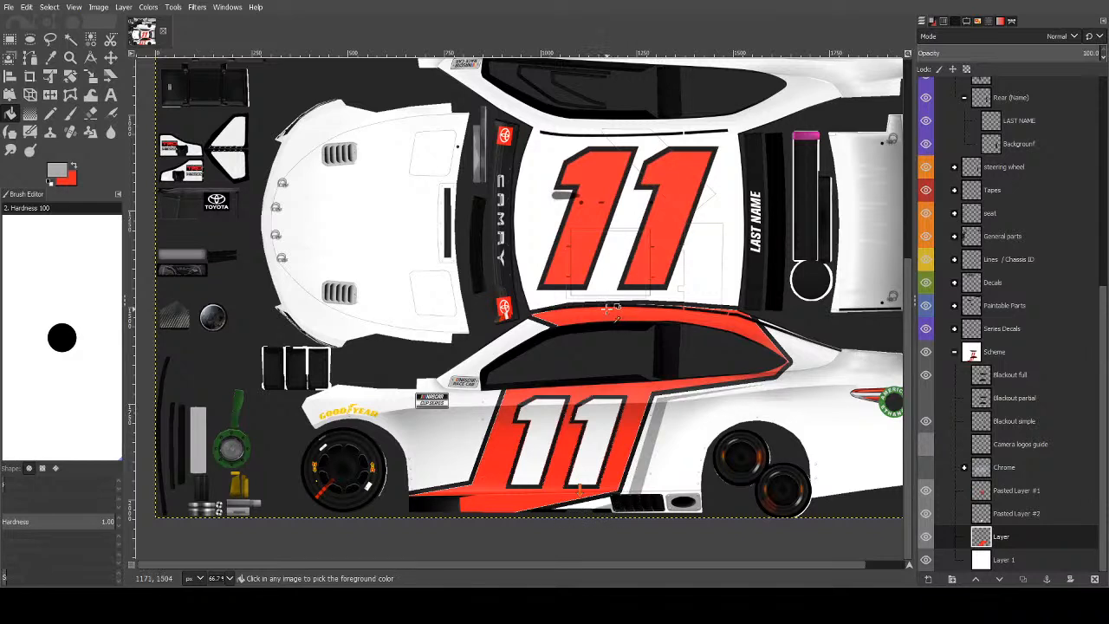
Trace a matching accent stripe ahead of the red band, bending toward the front wheel, fill it with light grey and clear the selection.
click(50, 40)
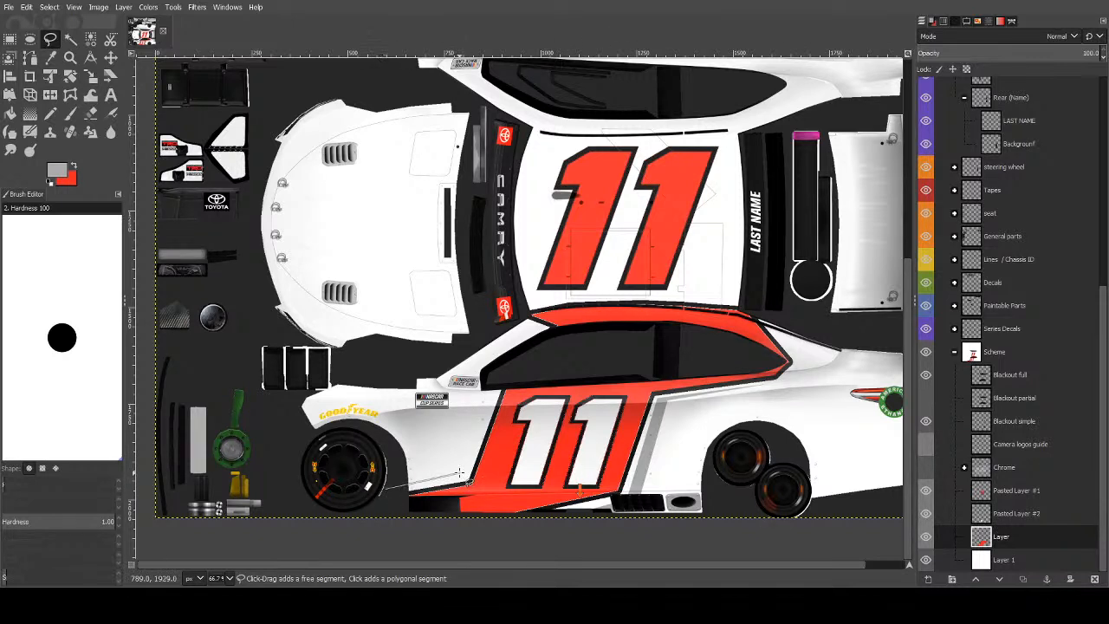
click(491, 397)
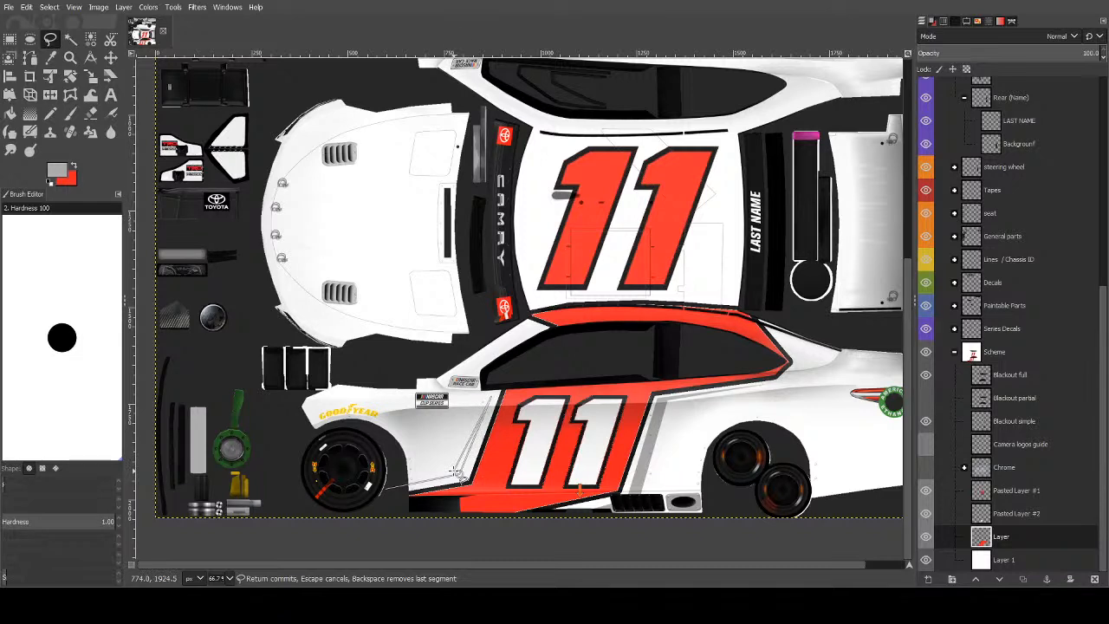
click(459, 474)
click(390, 479)
key(Return)
key(shift+b)
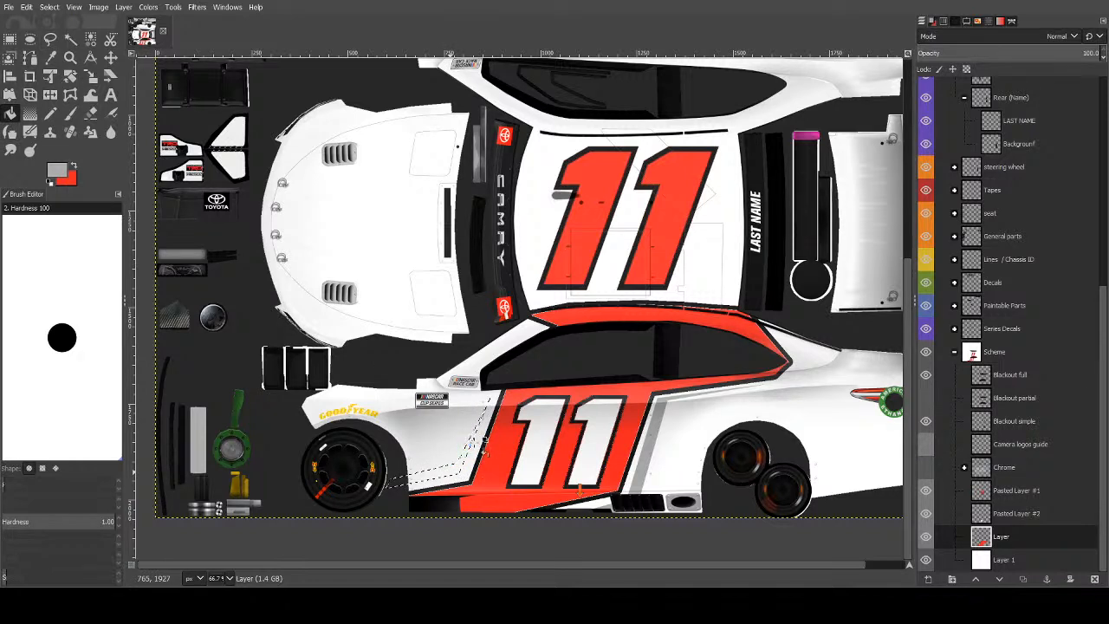
click(474, 442)
key(ctrl+shift+a)
Select the front grey stripe by colour, paste a copy as a new layer, and place that layer beneath the red band's layer.
click(70, 39)
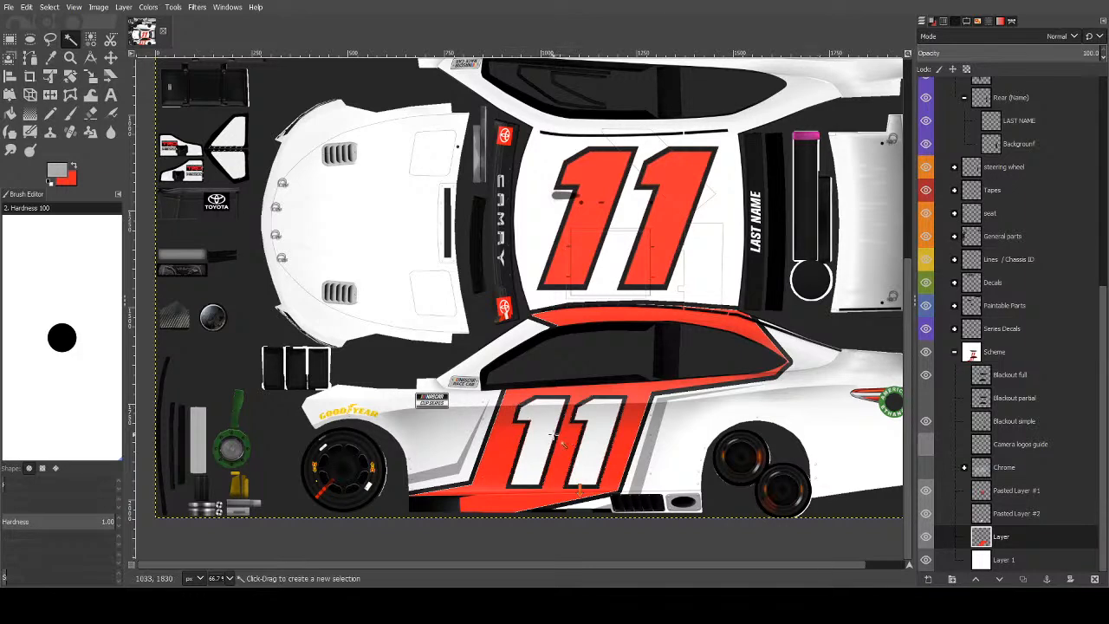
click(454, 471)
key(ctrl+c)
key(ctrl+v)
click(928, 579)
scroll(1040, 545, down, 1)
drag(1021, 515, 1019, 545)
Shift the copied front stripe slightly with the Scale tool so that it is offset from the original grey stripe.
key(shift+s)
click(396, 421)
drag(399, 423, 449, 445)
key(Return)
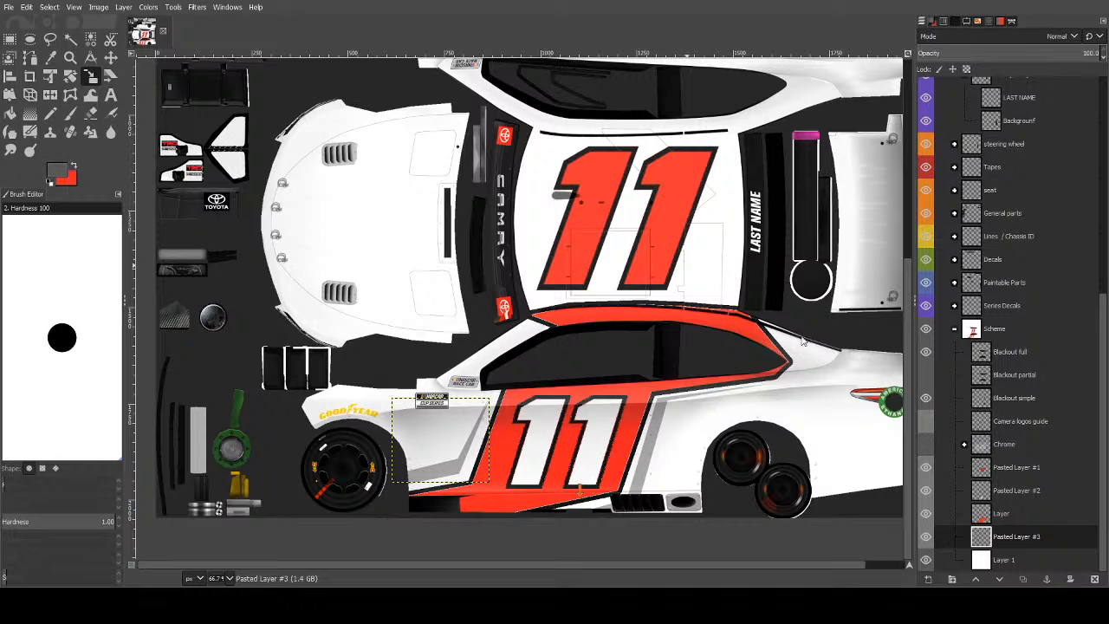
Fill the copied front stripe with black sampled from the car to form a dark edge on the grey stripe.
key(shift+b)
click(455, 462)
key(ctrl+z)
click(56, 174)
click(830, 349)
click(460, 459)
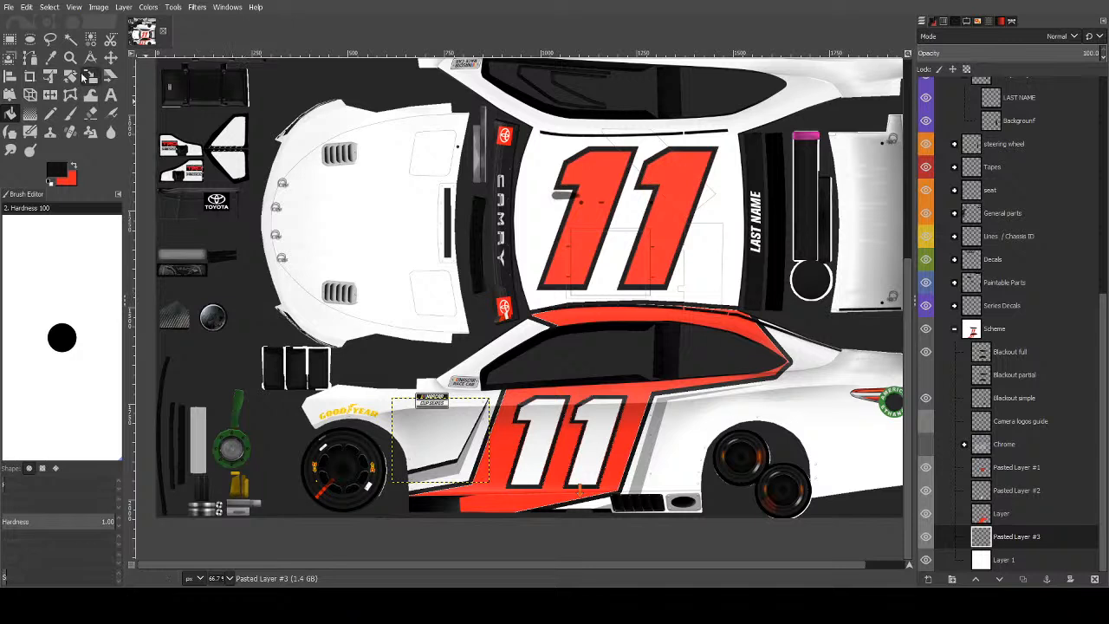
Select the rear grey stripe on the red band's layer and paste a copy as a new layer beneath it.
key(u)
click(999, 514)
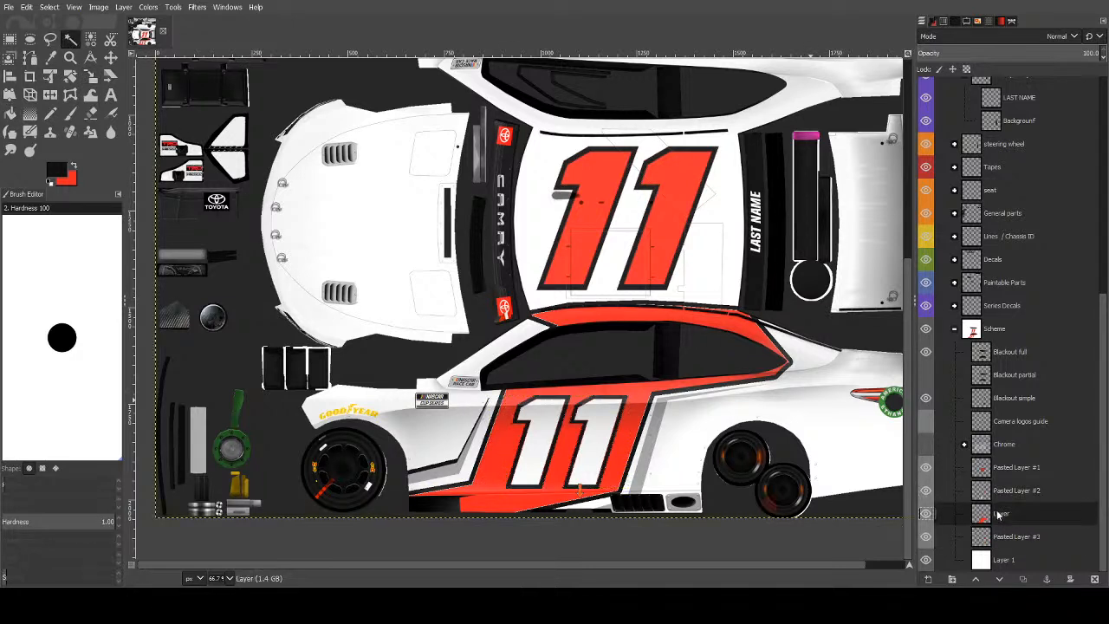
click(657, 440)
key(ctrl+c)
key(ctrl+v)
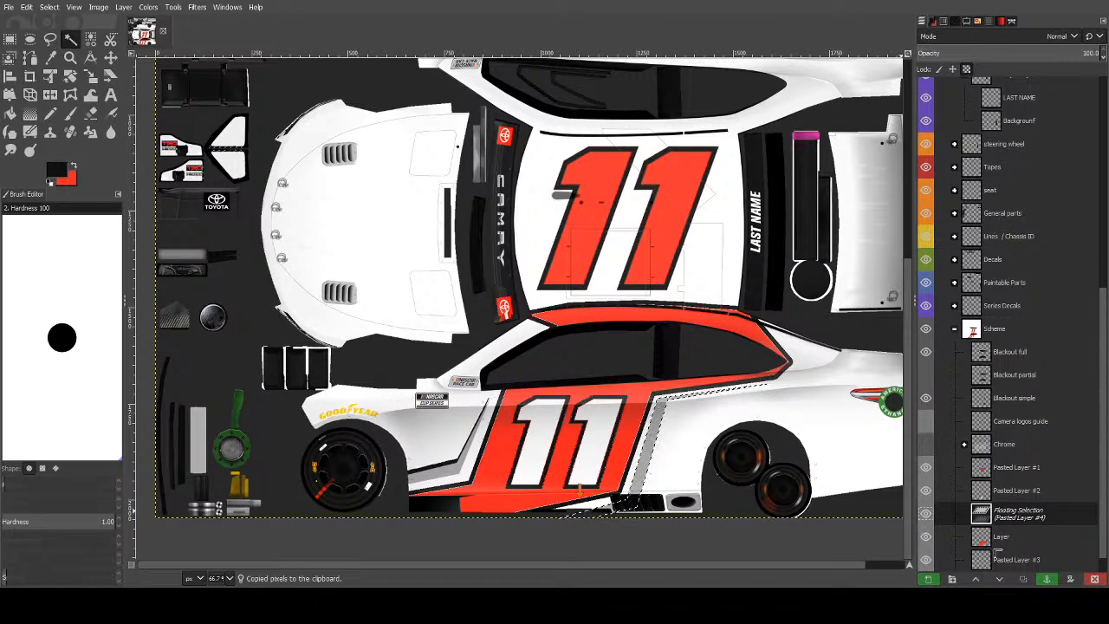
click(929, 579)
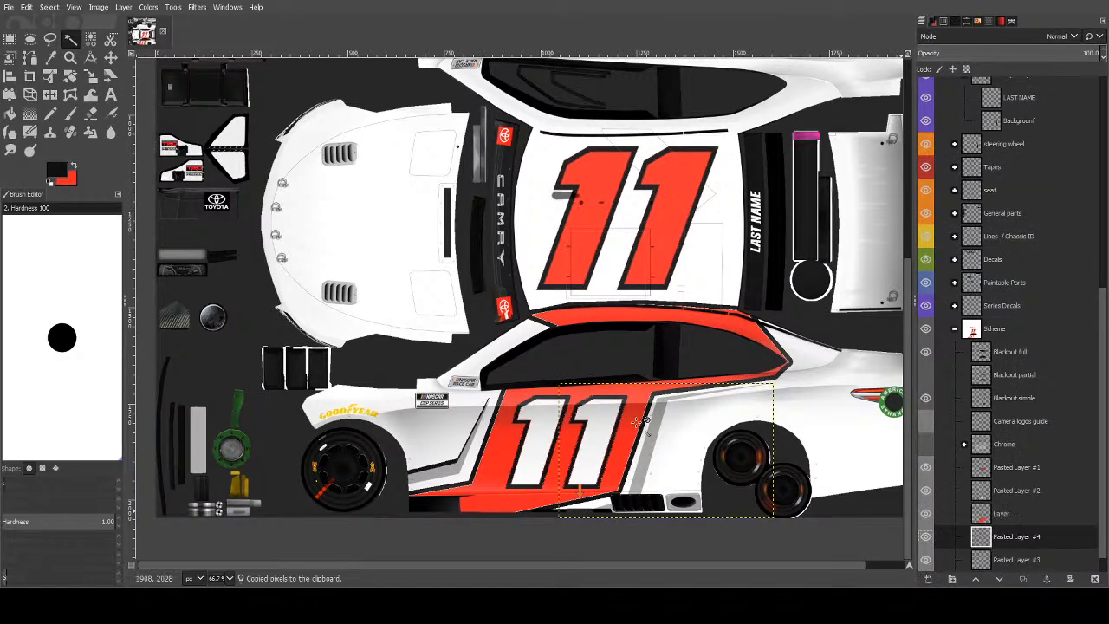
Shift the copied rear stripe slightly toward the back of the car with the Scale tool, keeping it at 558 × 352 px.
key(shift+s)
click(631, 423)
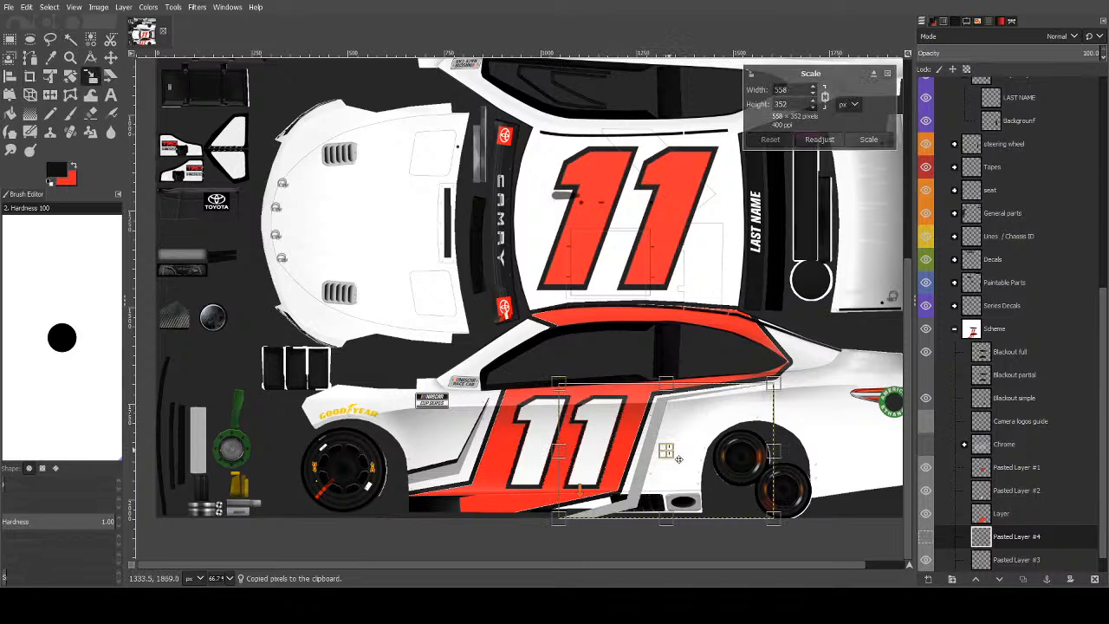
drag(680, 457, 681, 457)
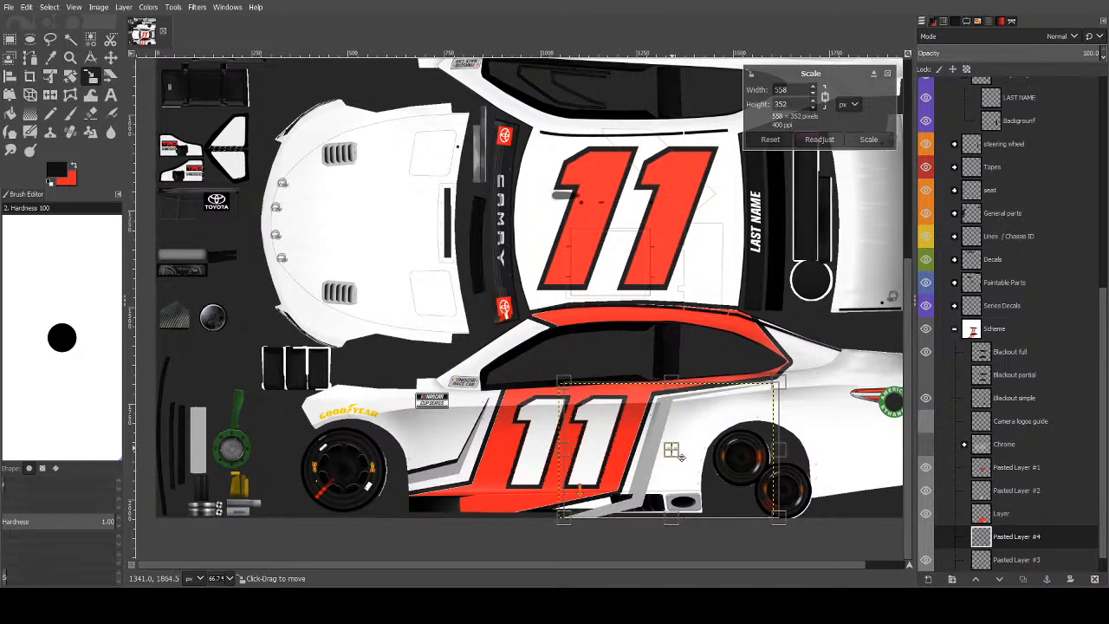
key(Return)
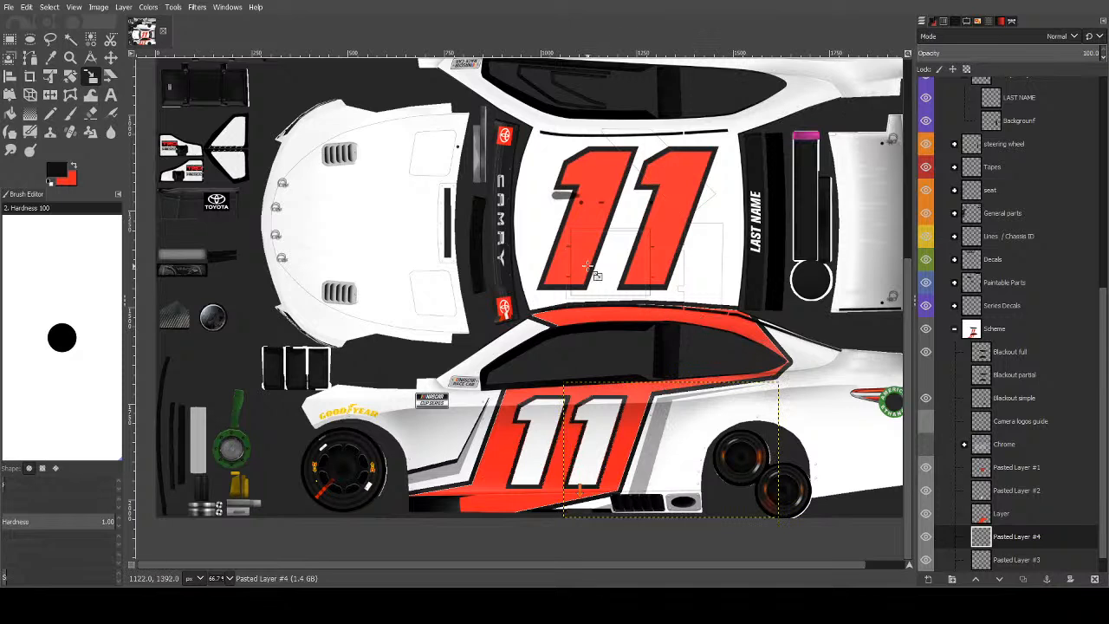
Fill the copied rear stripe with black and nudge it forward and down until only a thin edge shows behind the grey stripe.
click(10, 112)
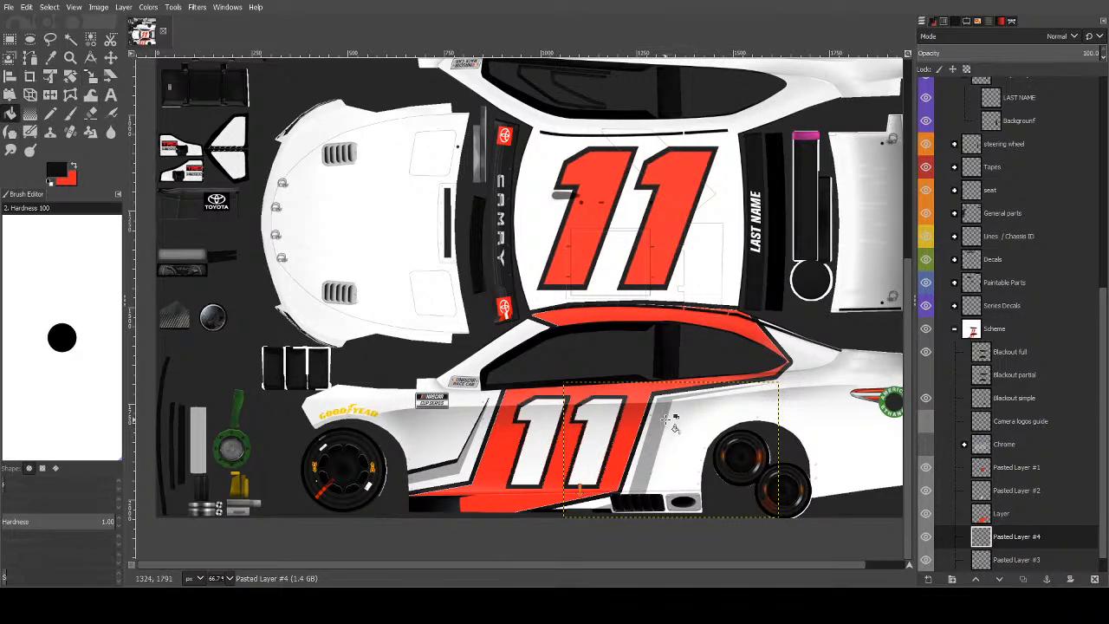
key(m)
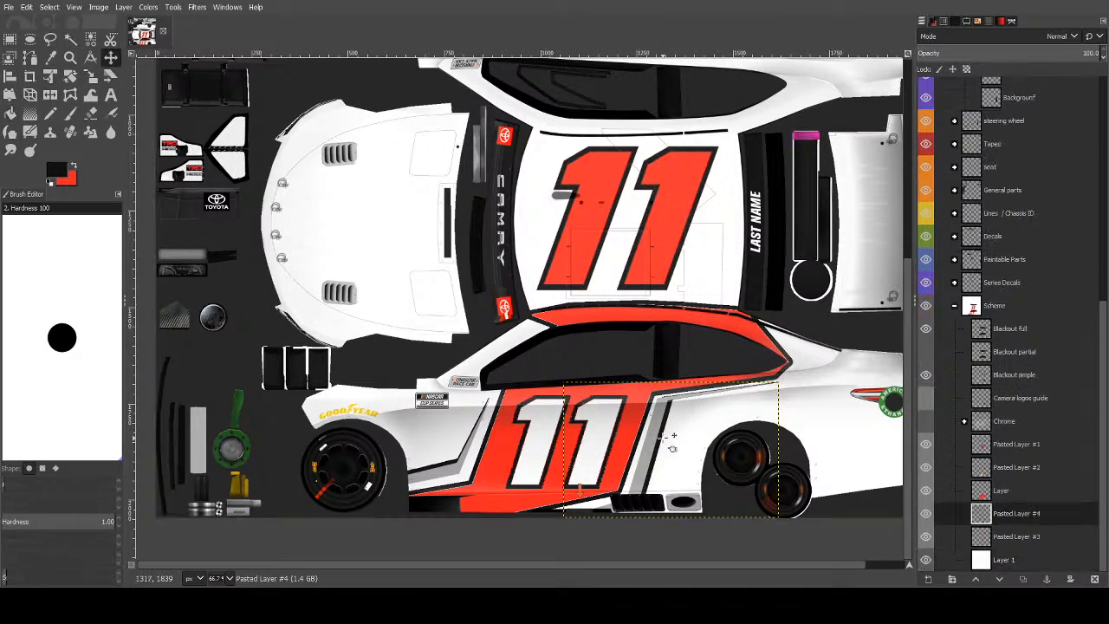
key(Left)
key(Left)
key(Left)
key(Left)
key(Left)
key(Left)
key(Down)
key(Down)
key(Down)
key(Down)
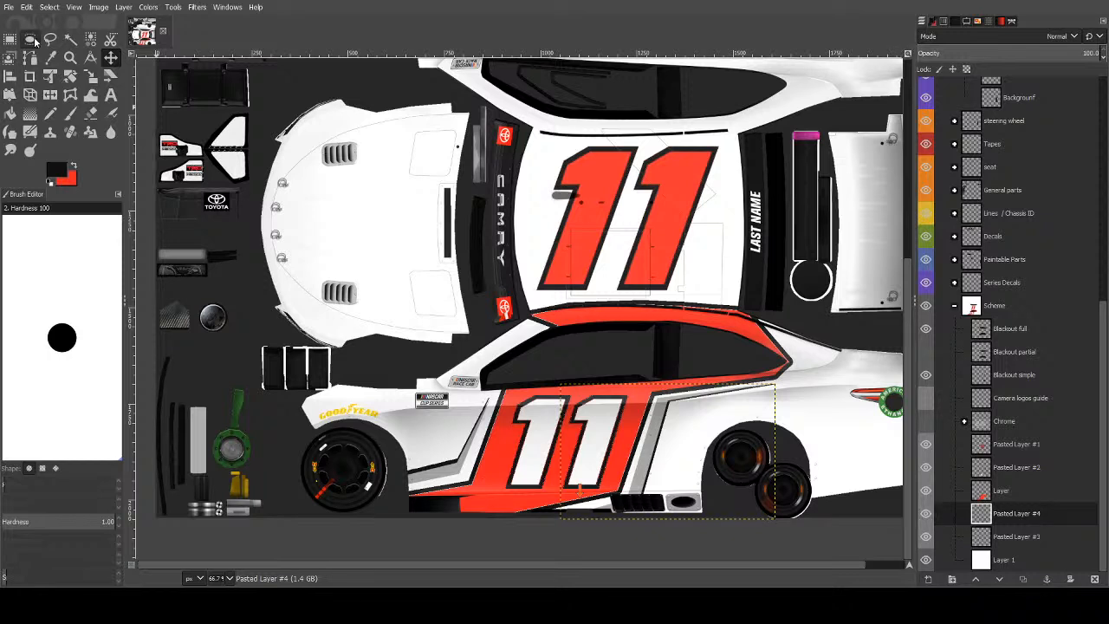
On the red band's layer, trace a Free Select outline around the lower rear quarter, from ahead of the rear wheel past the rear bumper.
click(70, 38)
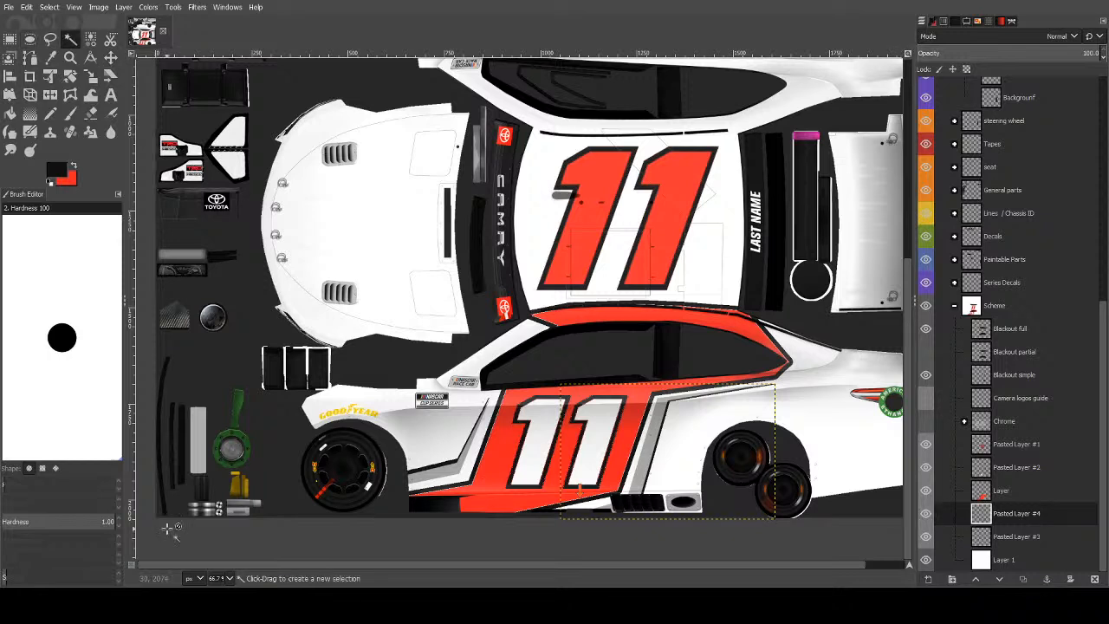
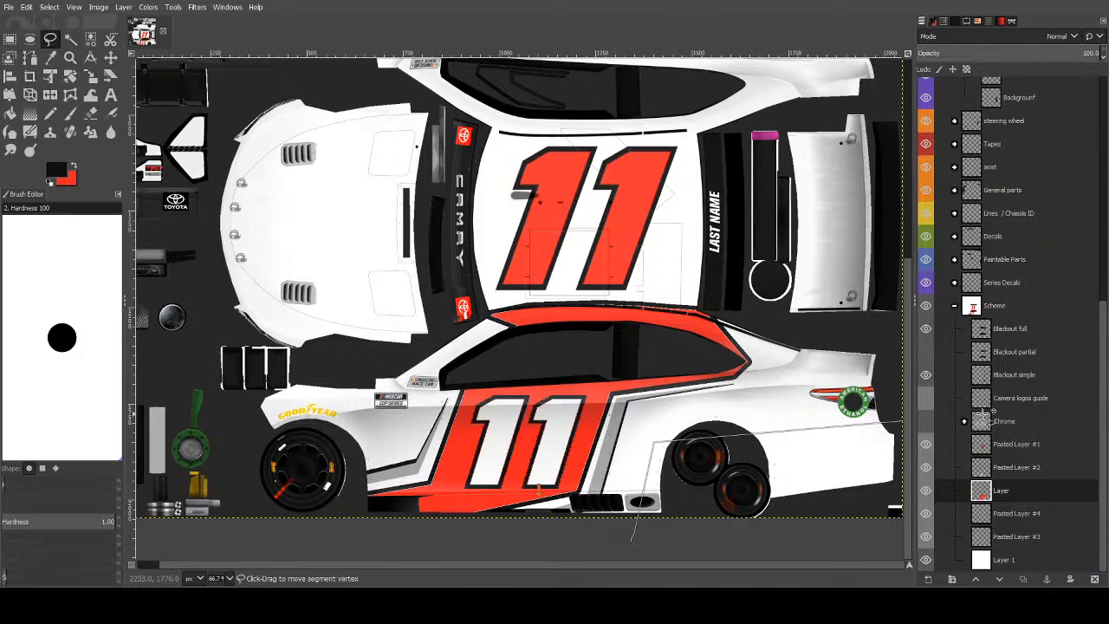
drag(983, 413, 983, 397)
click(902, 556)
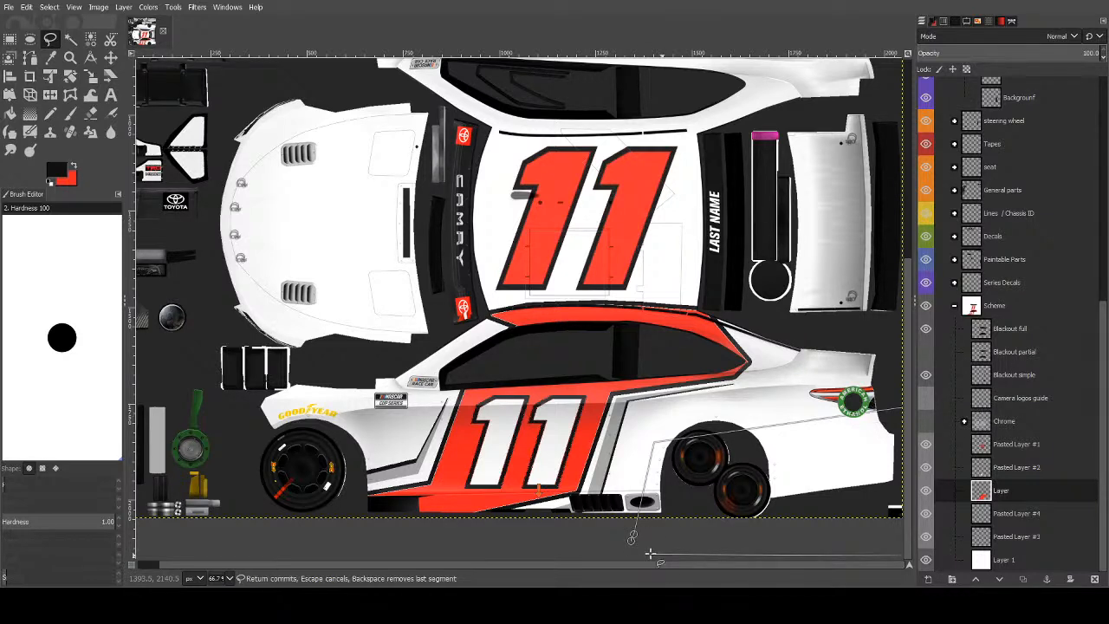
key(Return)
Fill the lower rear quarter with red, edge it in black, and clear the selection.
key(x)
key(shift+b)
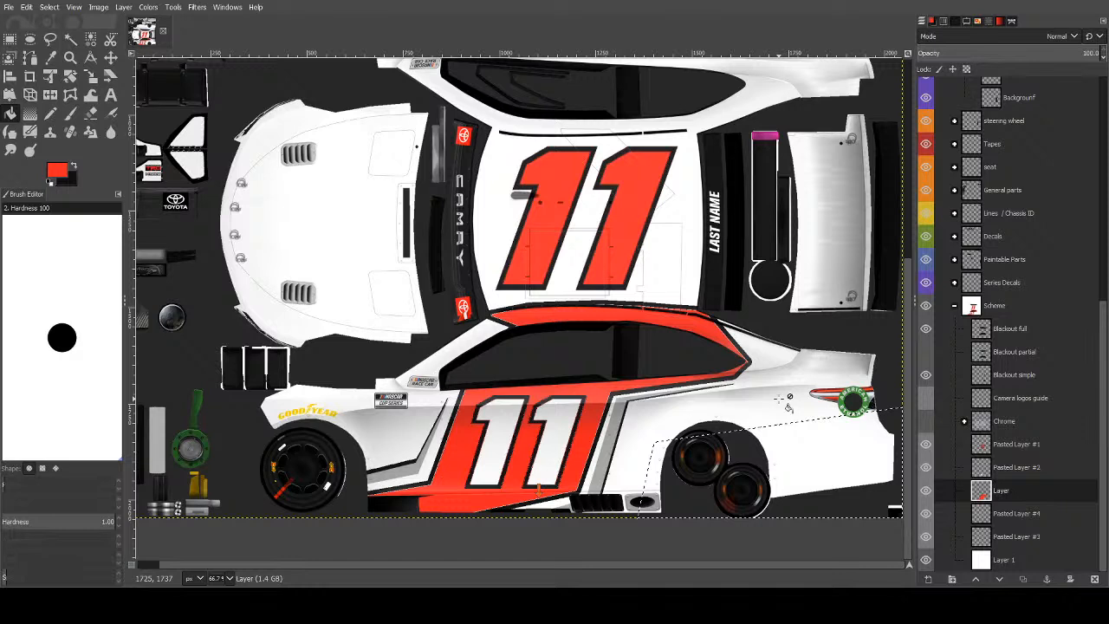
click(779, 398)
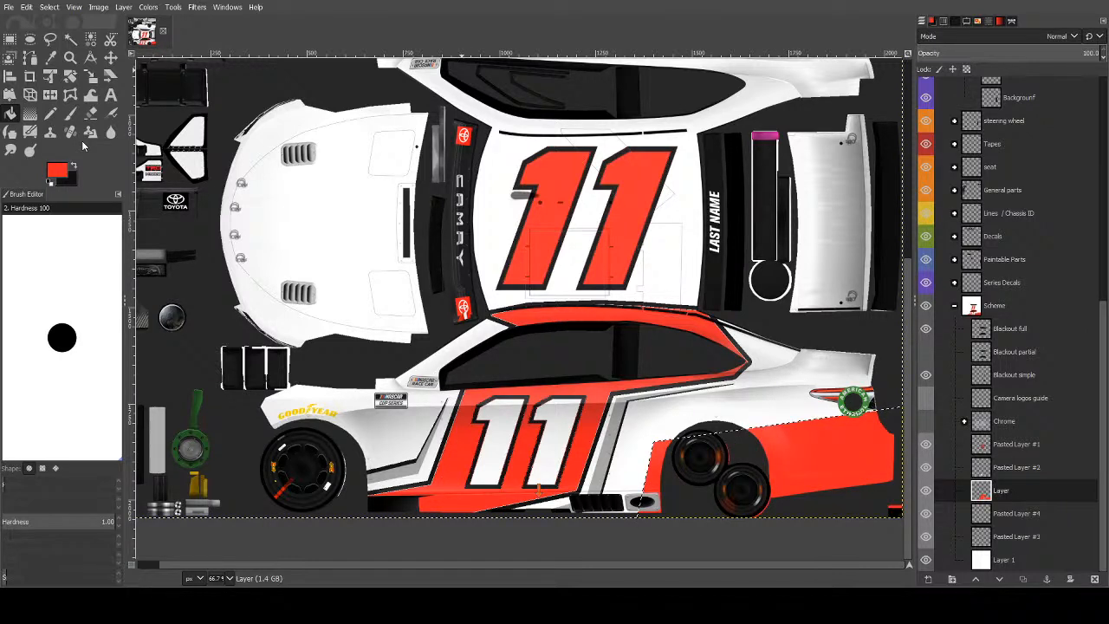
key(x)
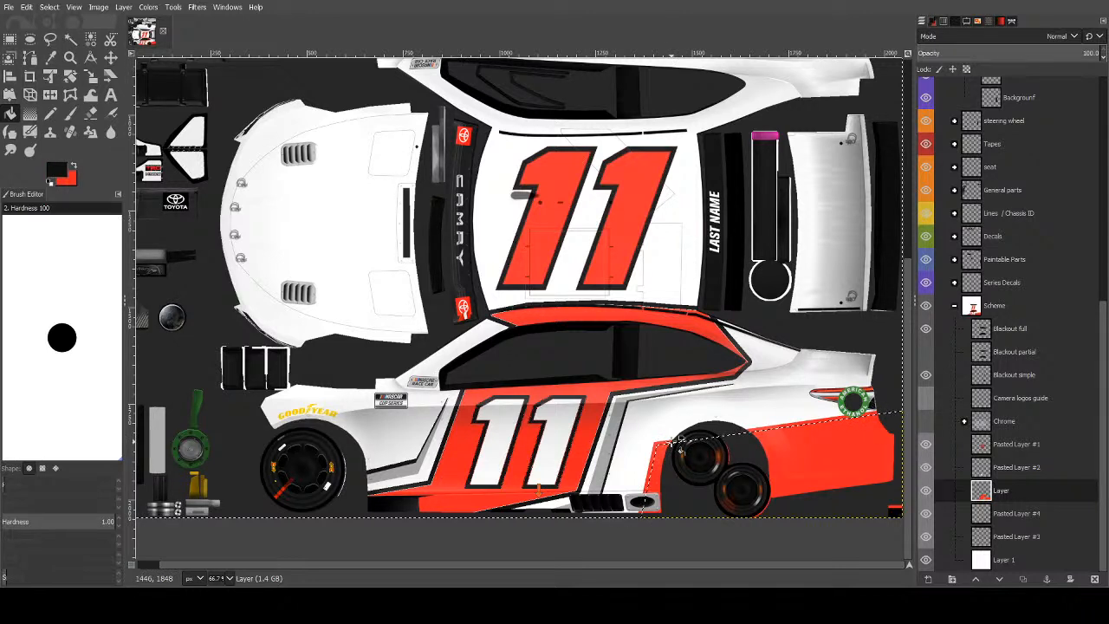
key(ctrl+shift+a)
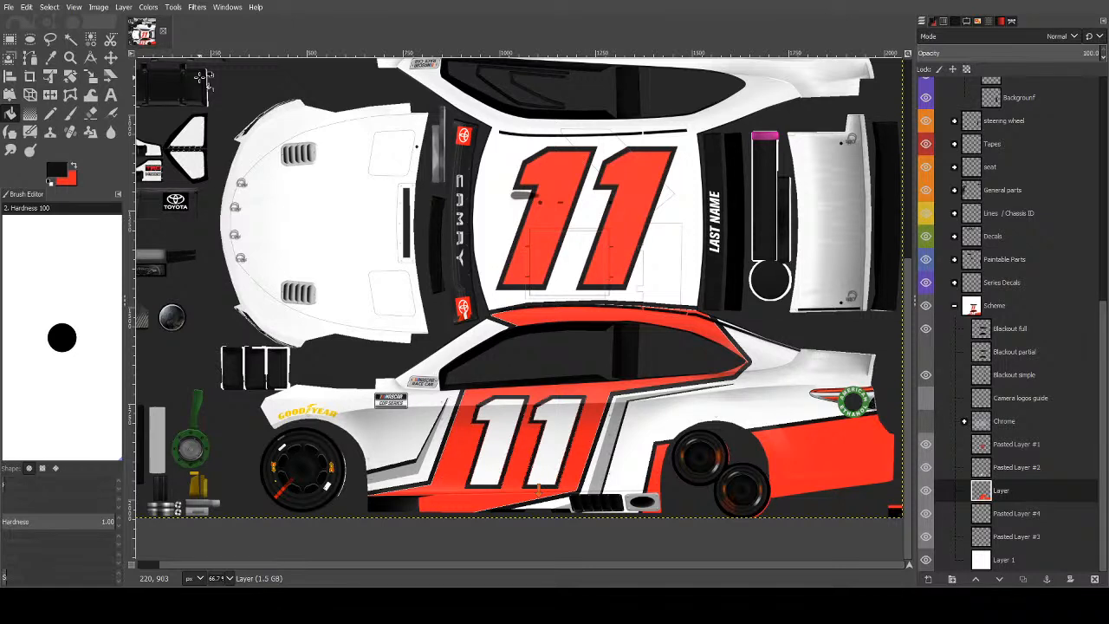
Trace a smaller closed Free Select area inside the red rear quarter, running from ahead of the rear wheel past the bumper.
click(70, 39)
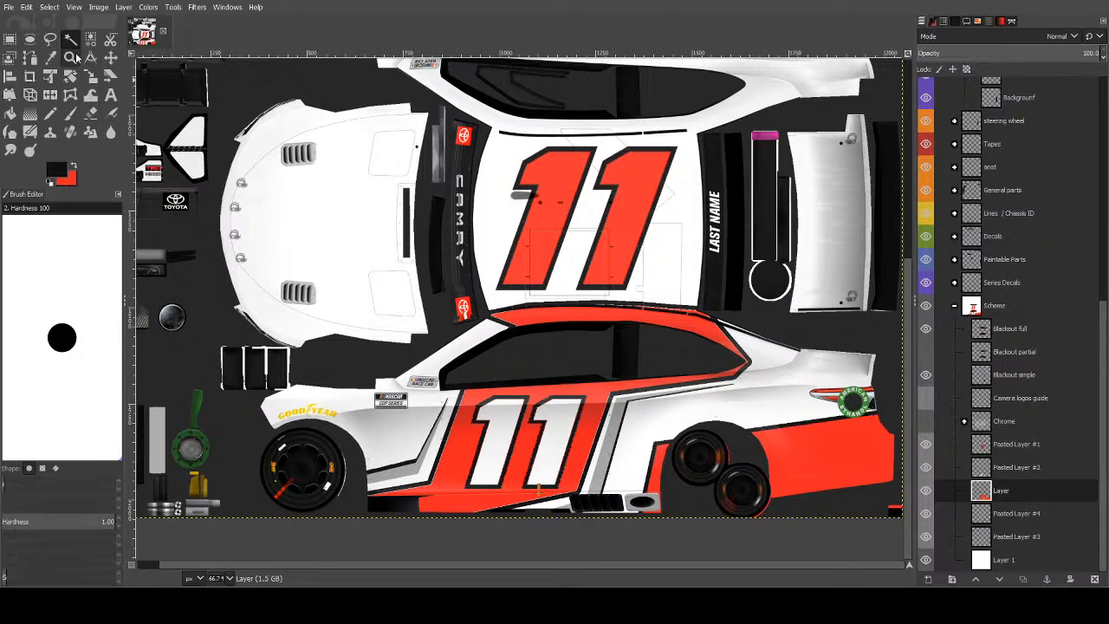
key(f)
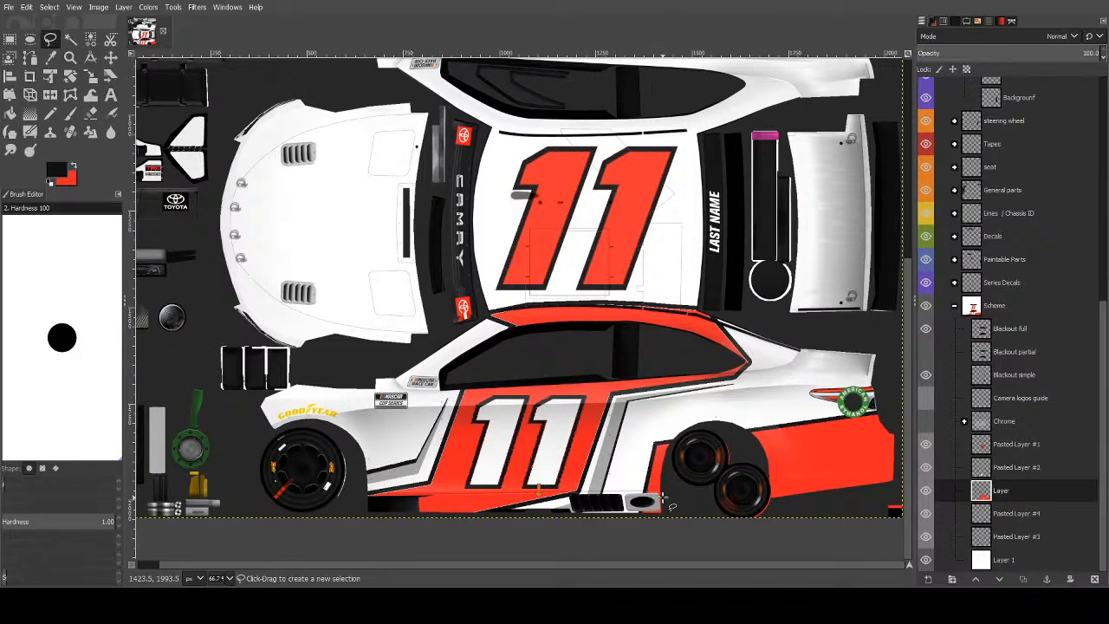
click(645, 530)
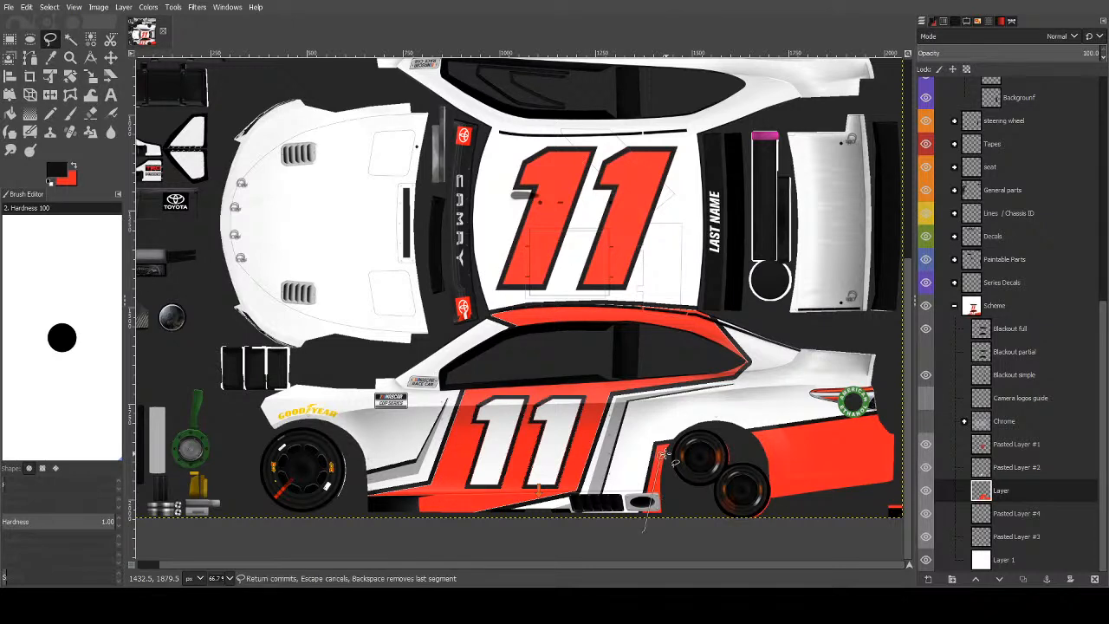
click(655, 480)
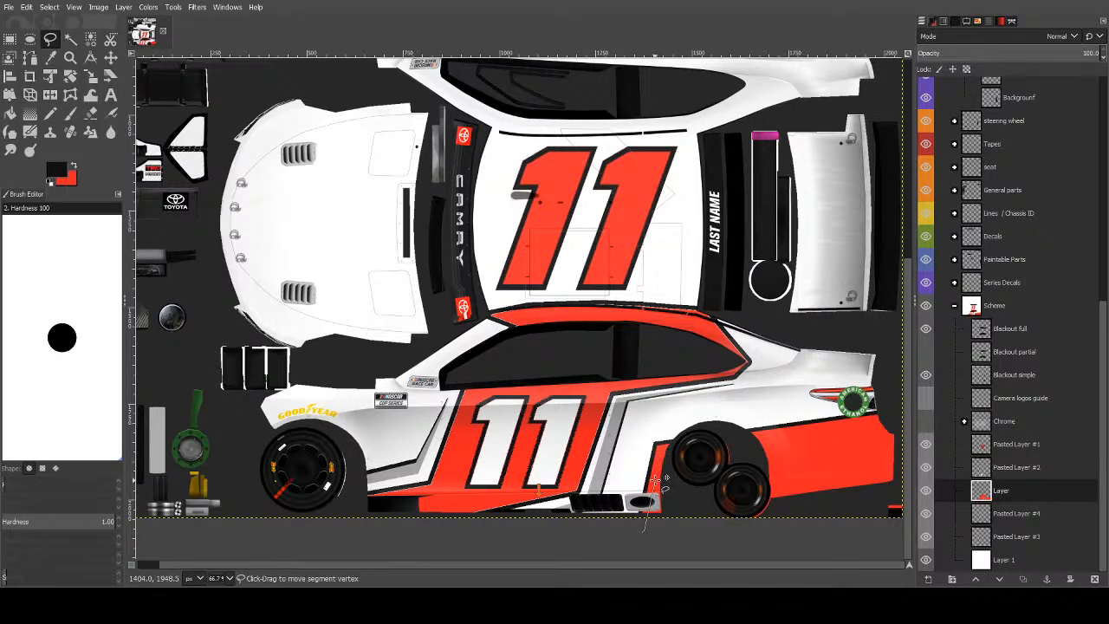
click(899, 446)
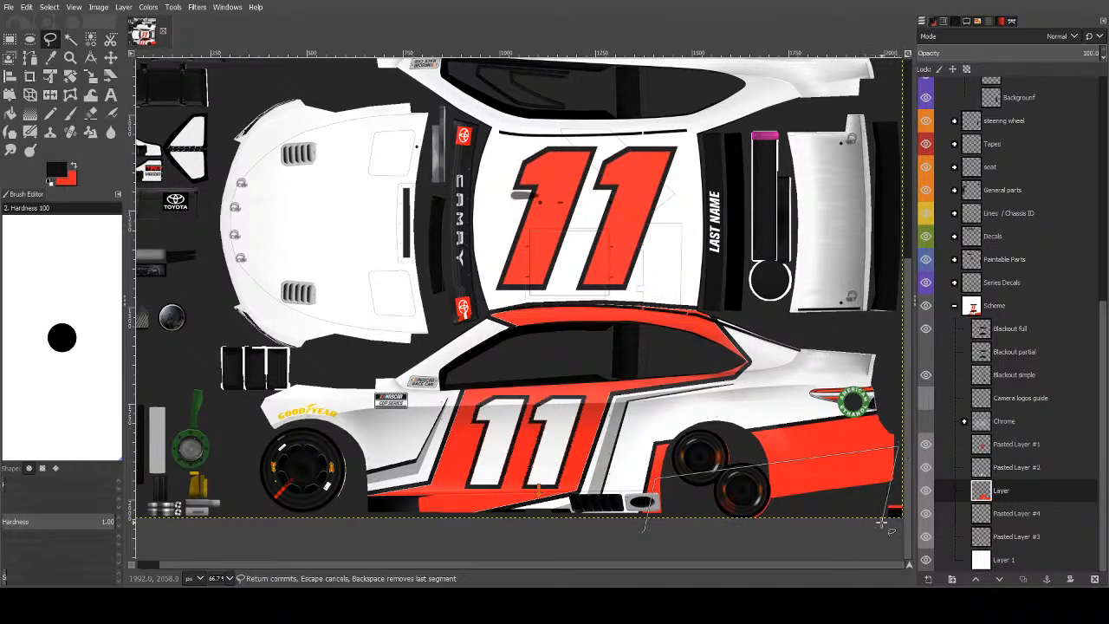
drag(898, 446, 988, 435)
click(841, 548)
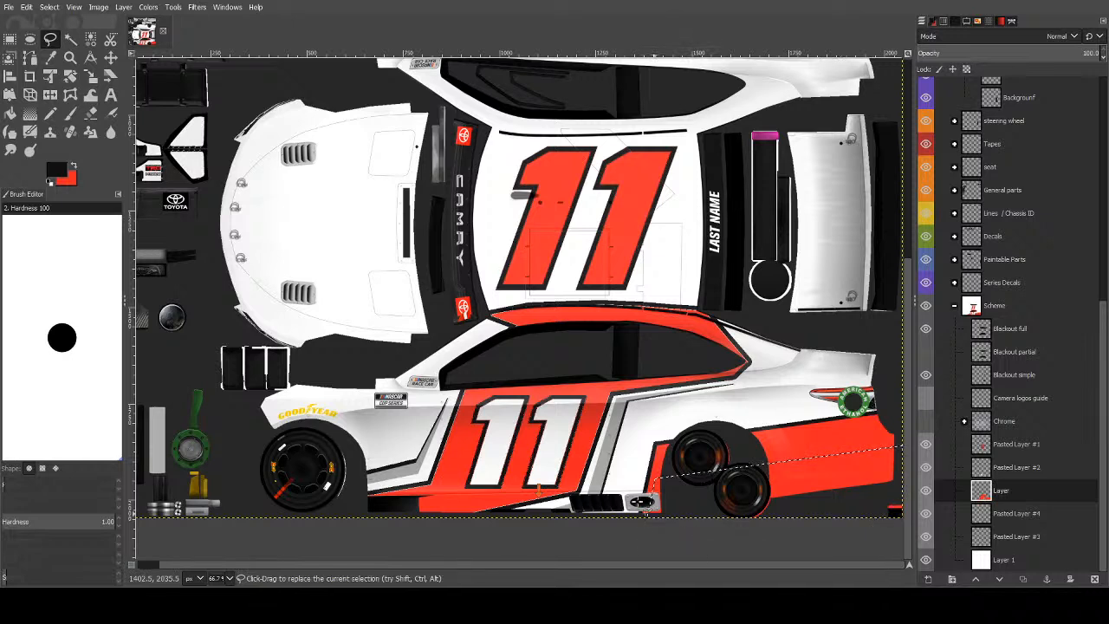
Fill the traced lower area of the red rear quarter with white, edge it in black, and clear the selection.
key(Return)
key(d)
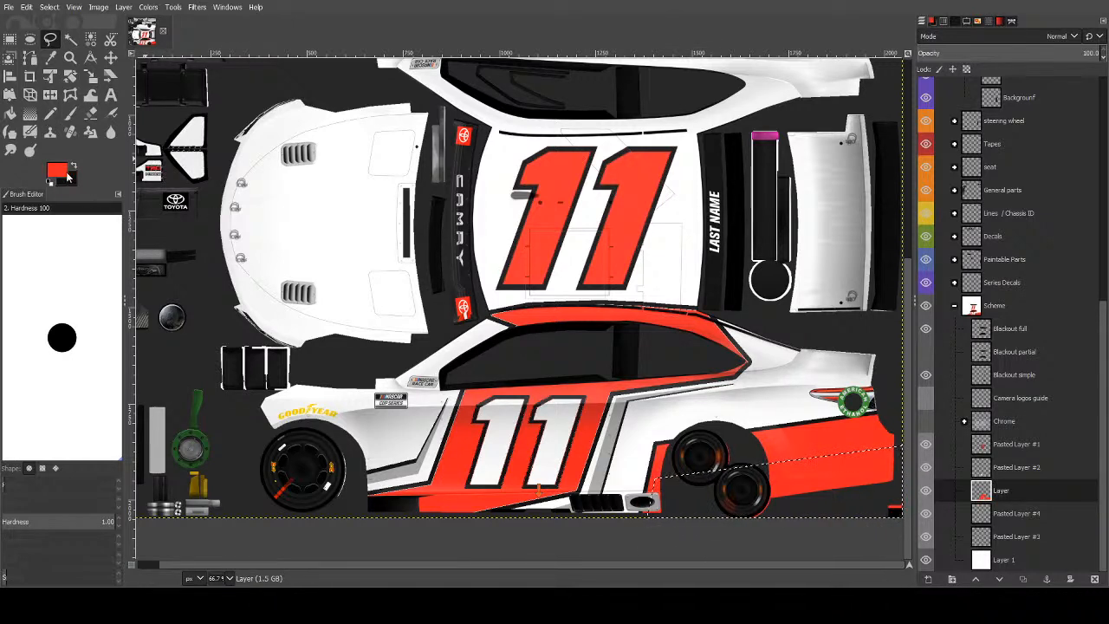
key(x)
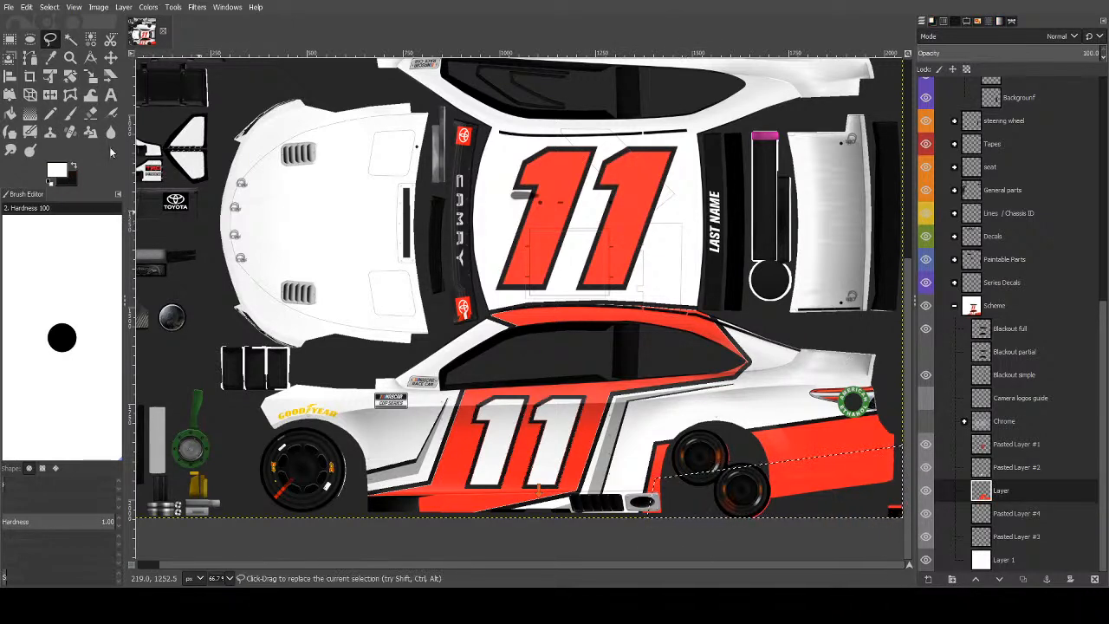
key(shift+b)
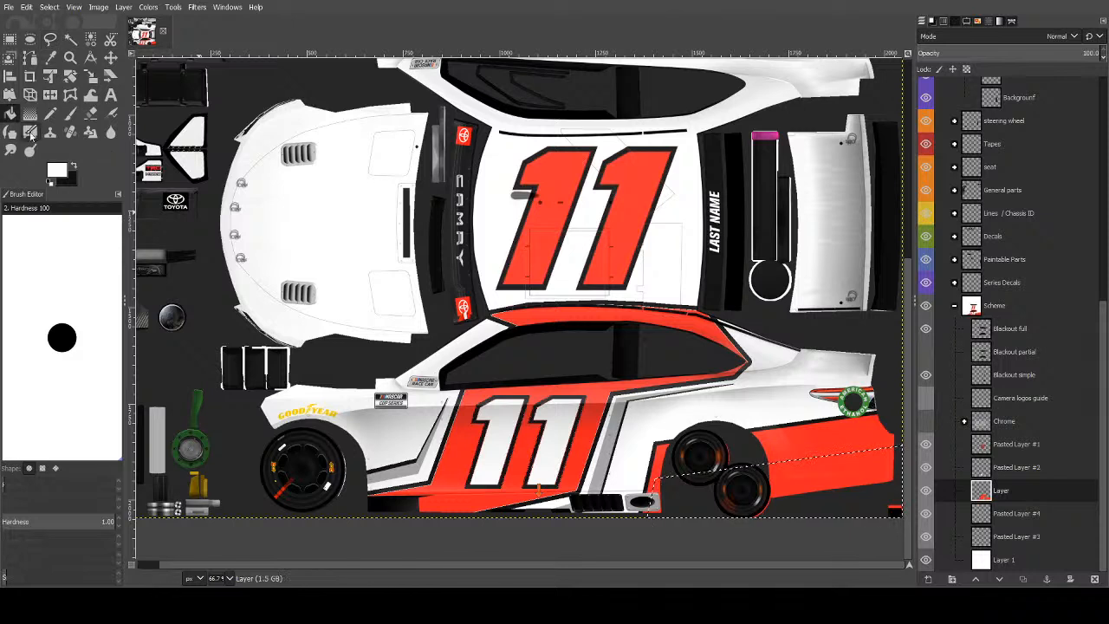
click(148, 202)
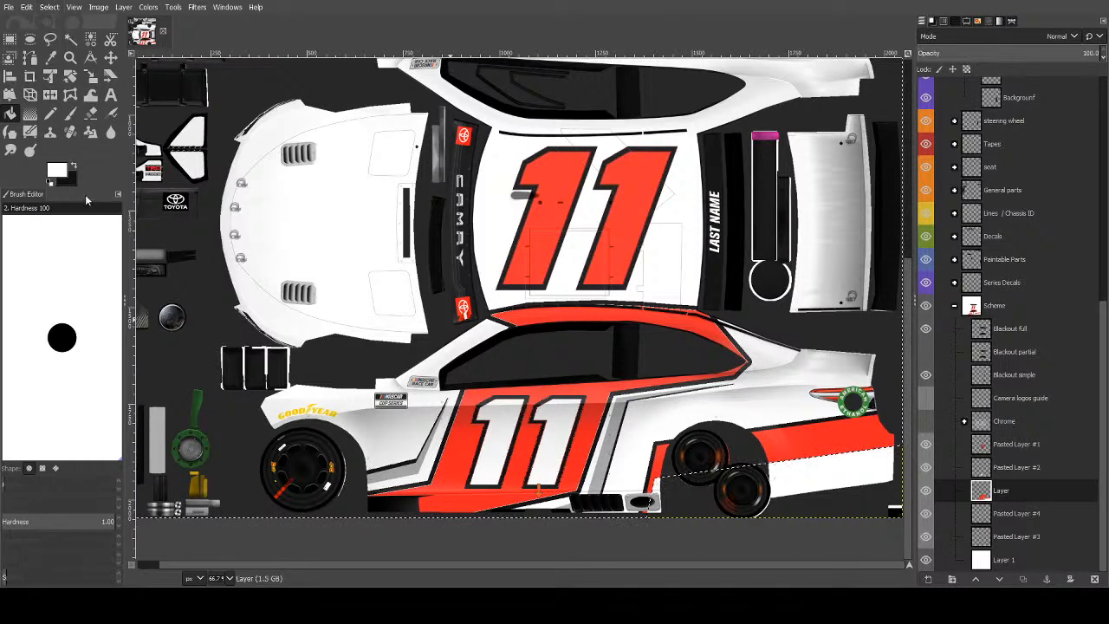
click(685, 477)
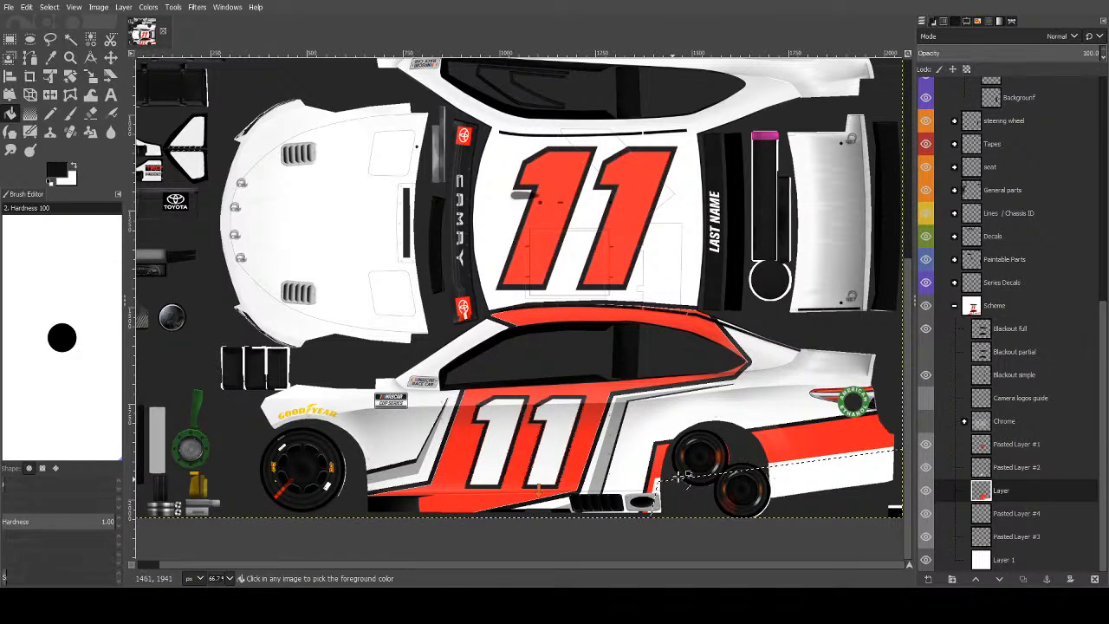
key(ctrl+shift+a)
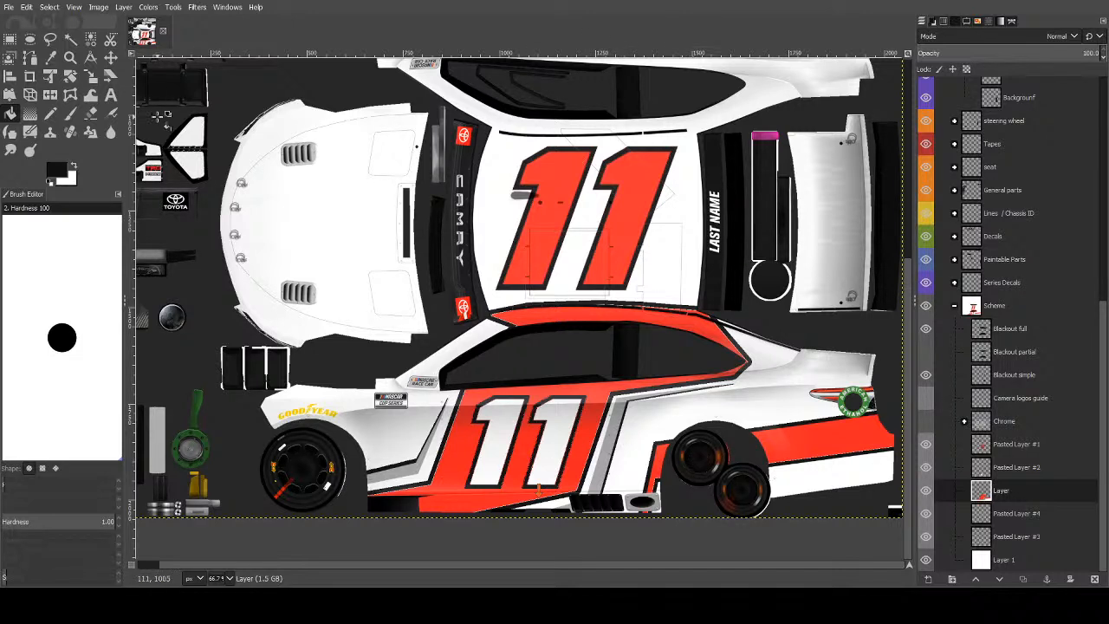
Trace a thin closed Free Select stripe across the white lower rear quarter, from the rear wheel past the bumper, just below the black edge.
click(70, 39)
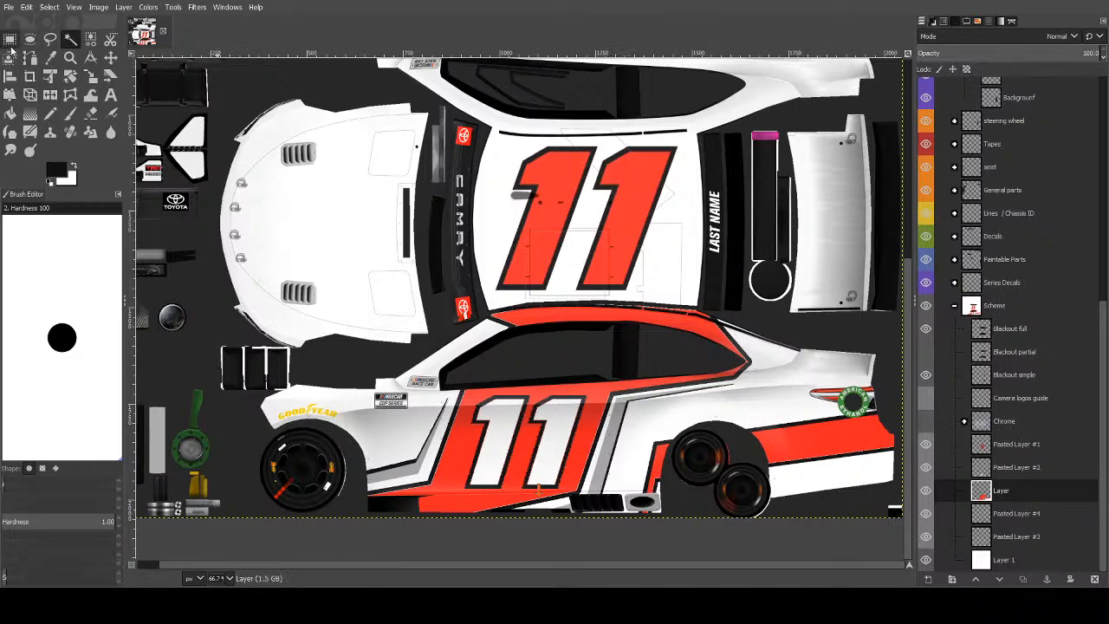
click(50, 39)
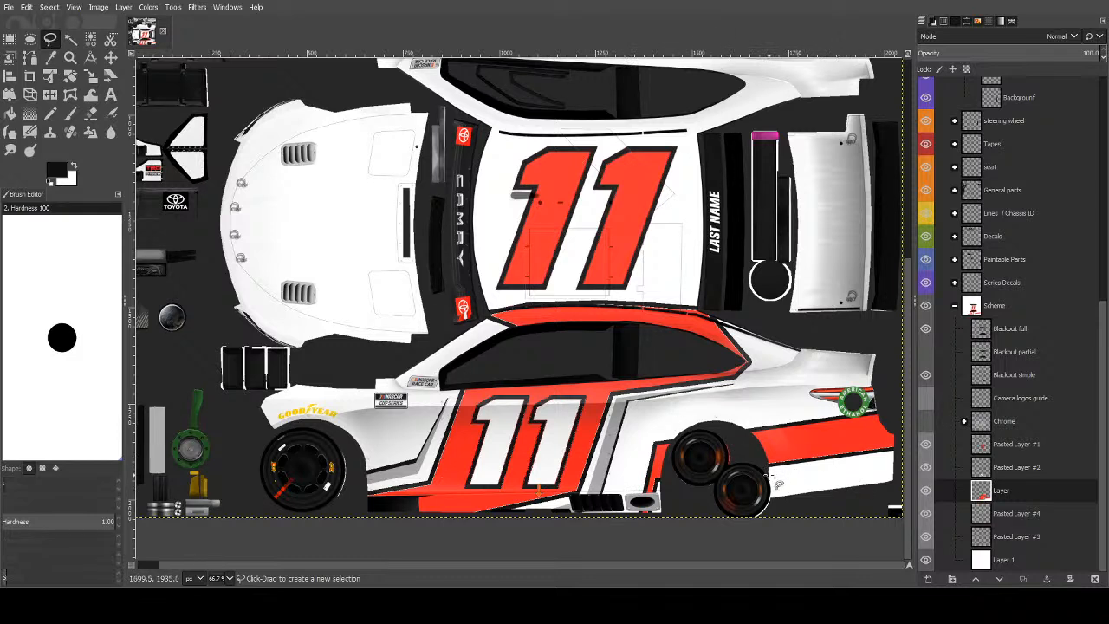
click(768, 475)
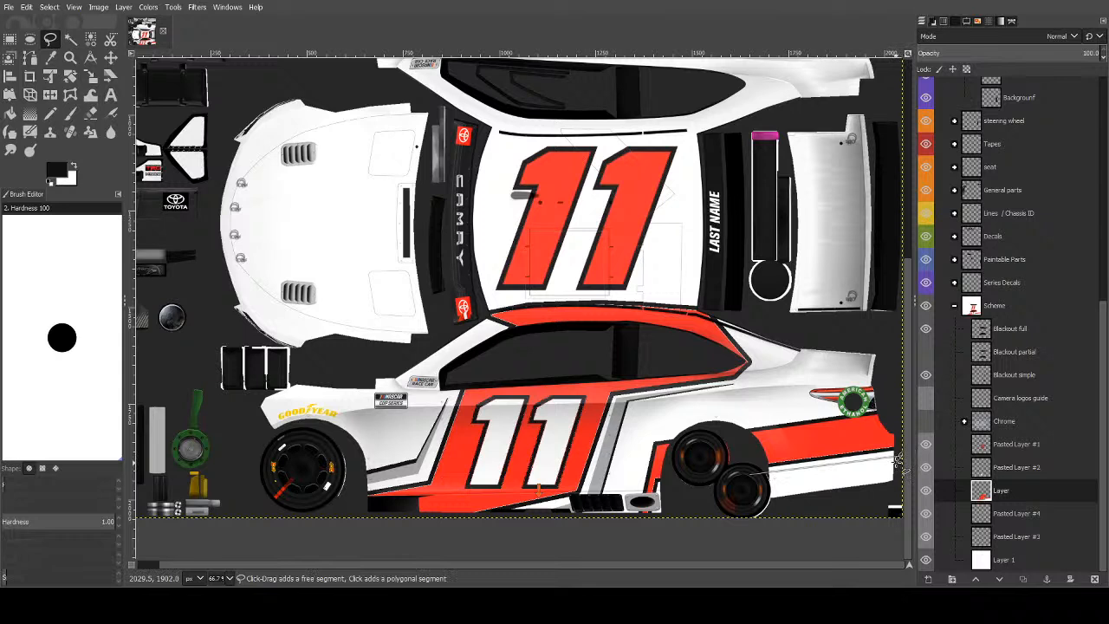
click(898, 460)
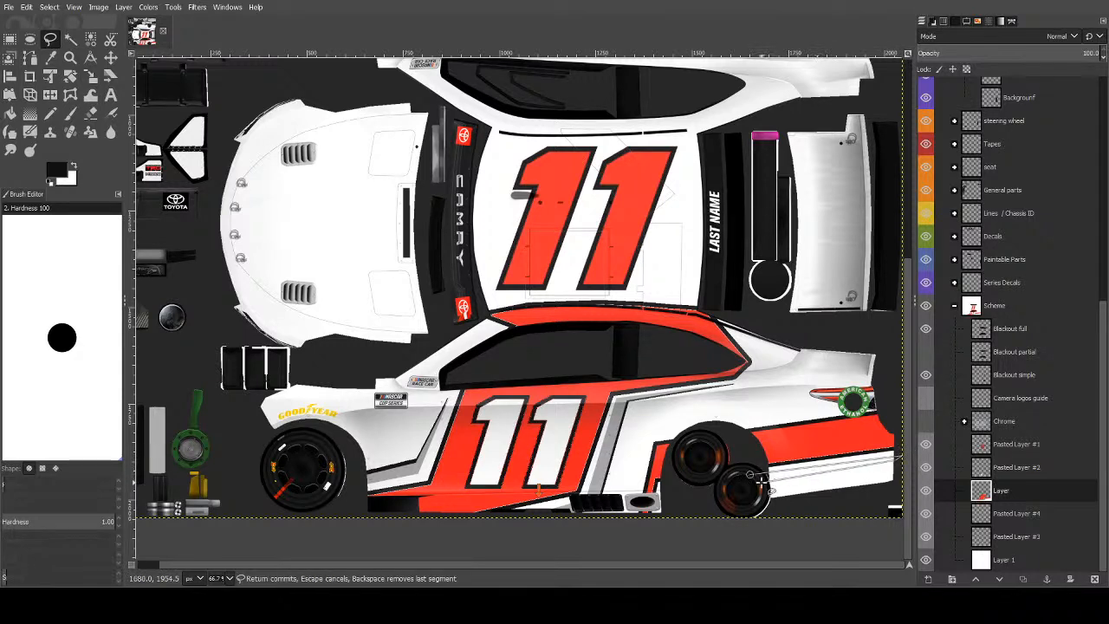
click(692, 498)
click(691, 477)
click(759, 475)
key(Return)
Fill the thin stripe with light grey, then copy it onto a new layer placed directly beneath the red band's layer.
click(10, 112)
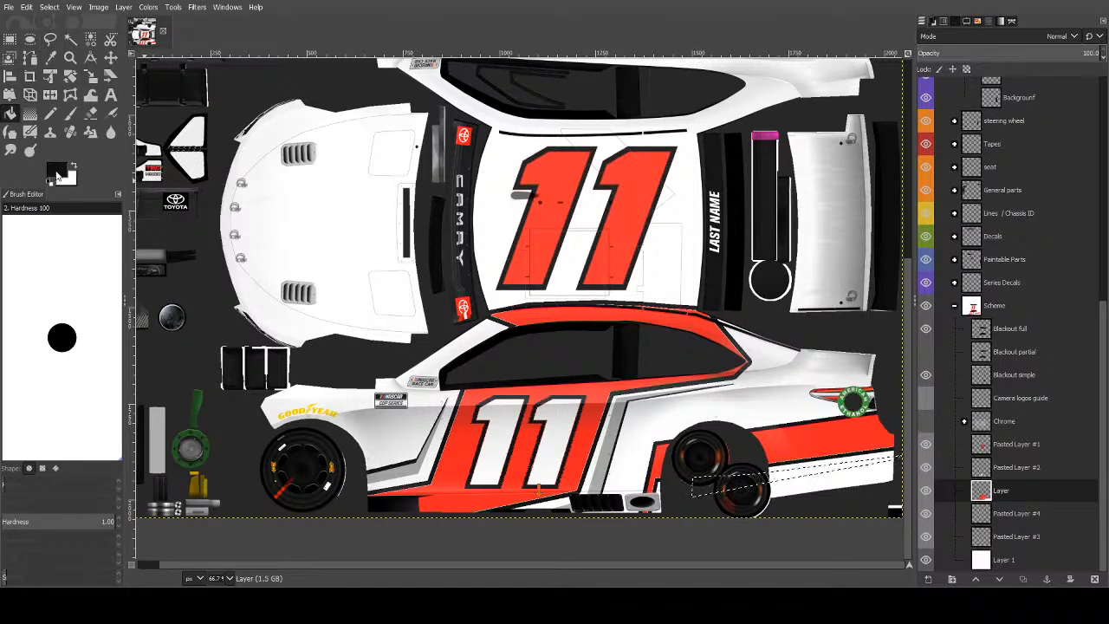
click(910, 311)
click(893, 311)
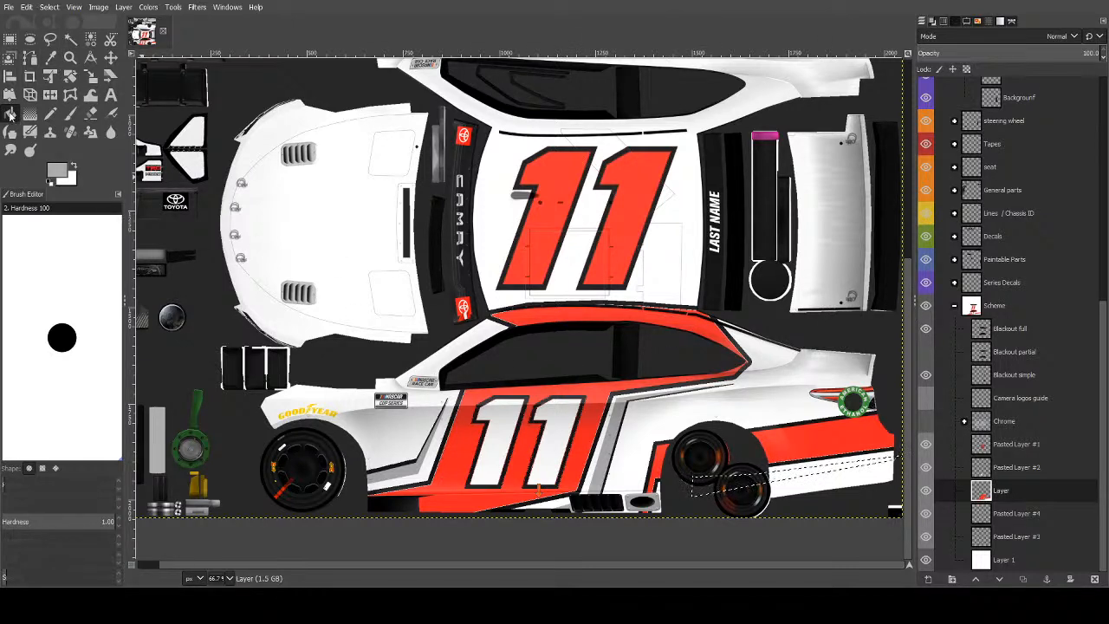
click(798, 485)
key(ctrl+c)
key(ctrl+v)
click(928, 579)
drag(997, 486, 1004, 520)
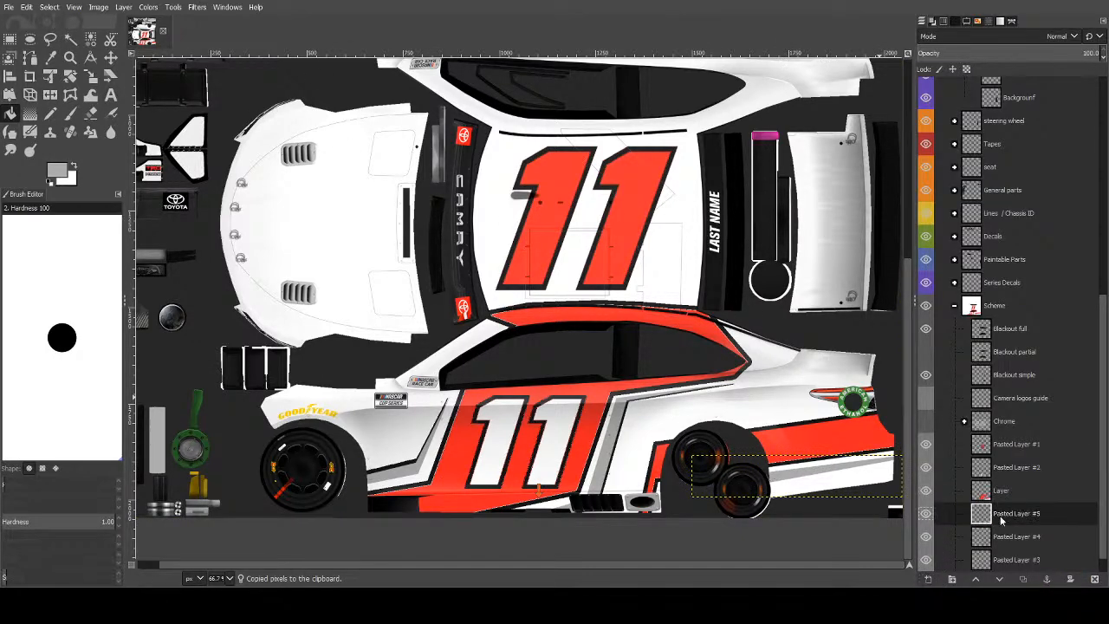
Nudge the copied lower rear stripe slightly downward with the Scale tool.
key(shift+s)
click(805, 472)
drag(804, 482, 805, 485)
key(Return)
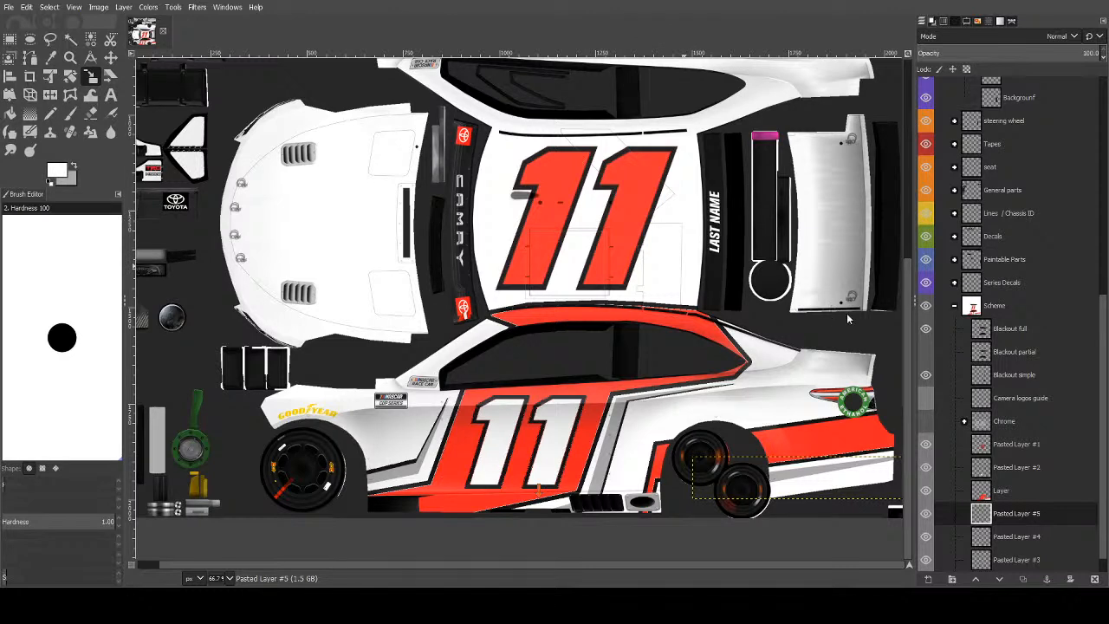
Try to fill the copied lower rear stripe with black and reposition it with the Scale tool.
key(d)
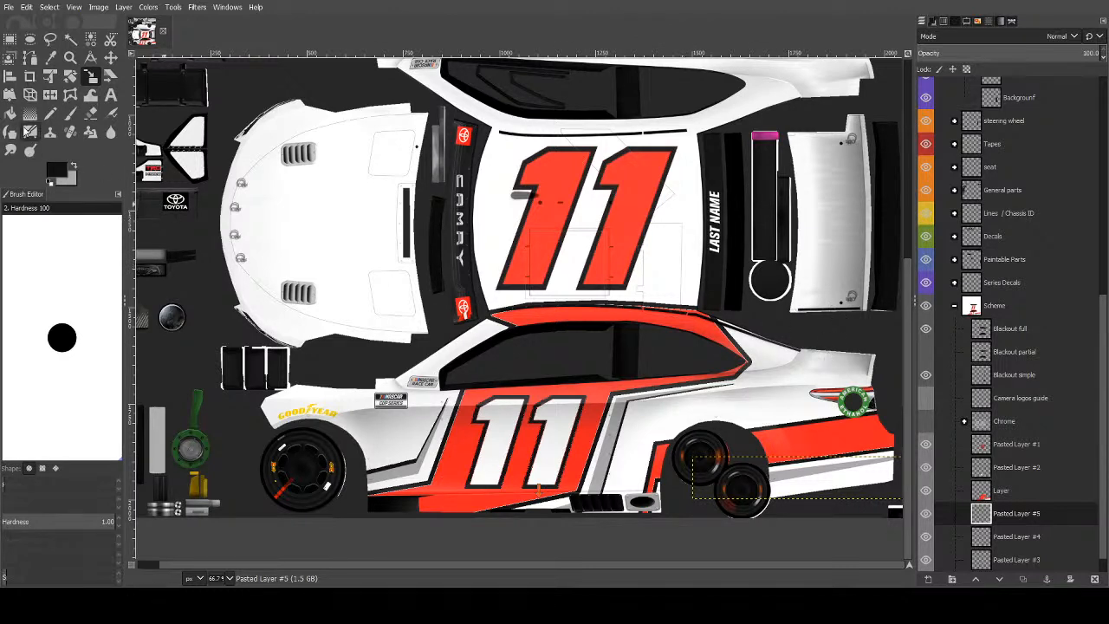
key(shift+b)
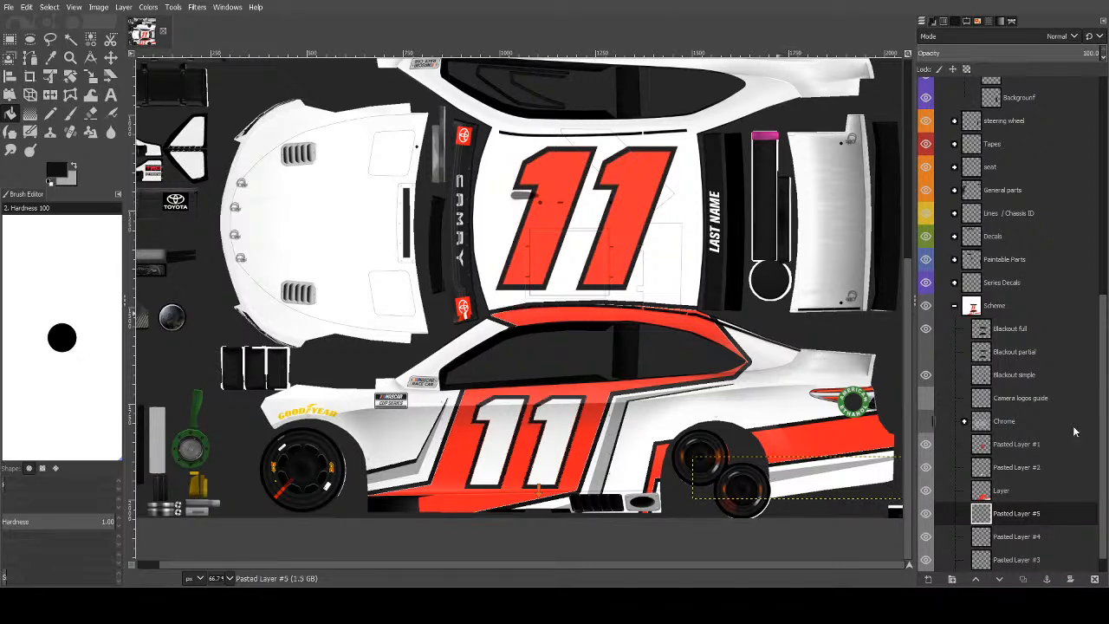
scroll(1053, 487, down, 1)
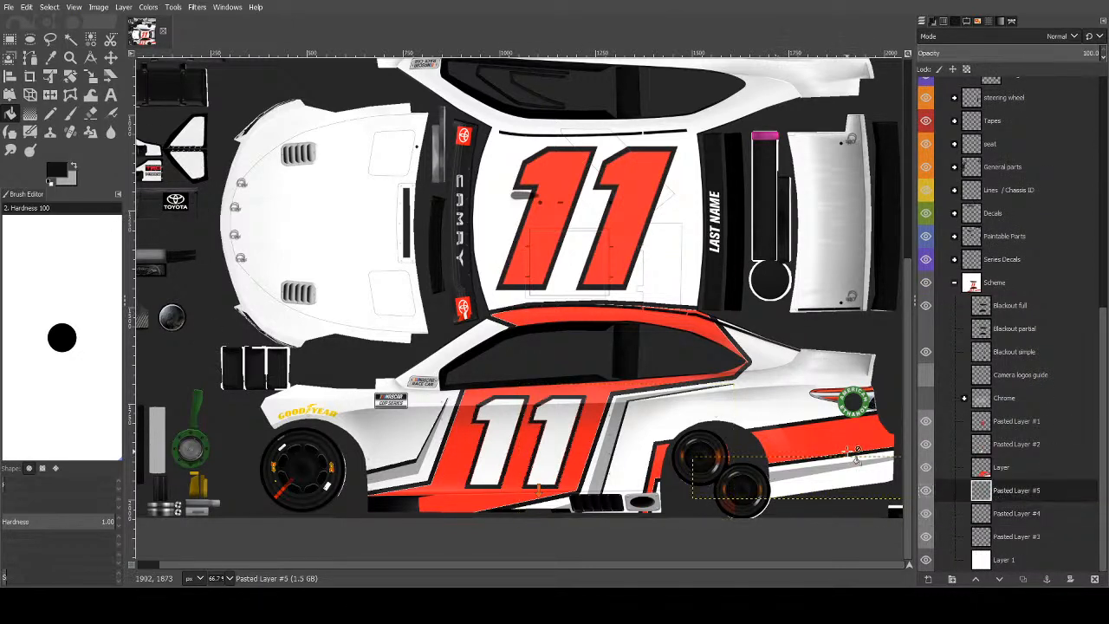
key(shift+s)
click(861, 470)
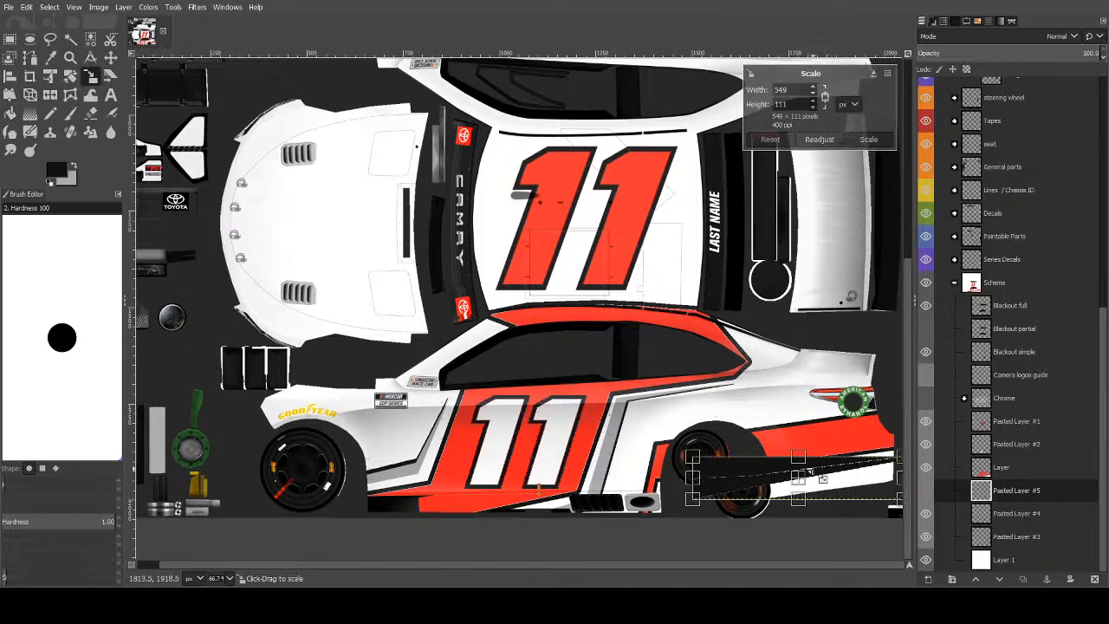
key(Escape)
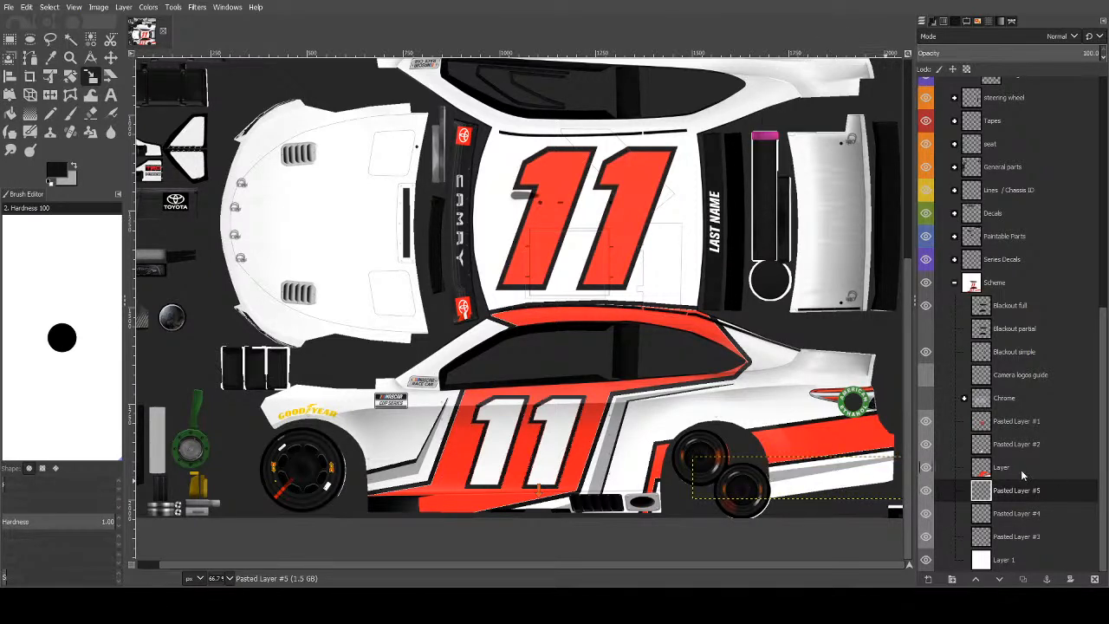
key(u)
click(1013, 467)
click(854, 492)
key(ctrl+shift+a)
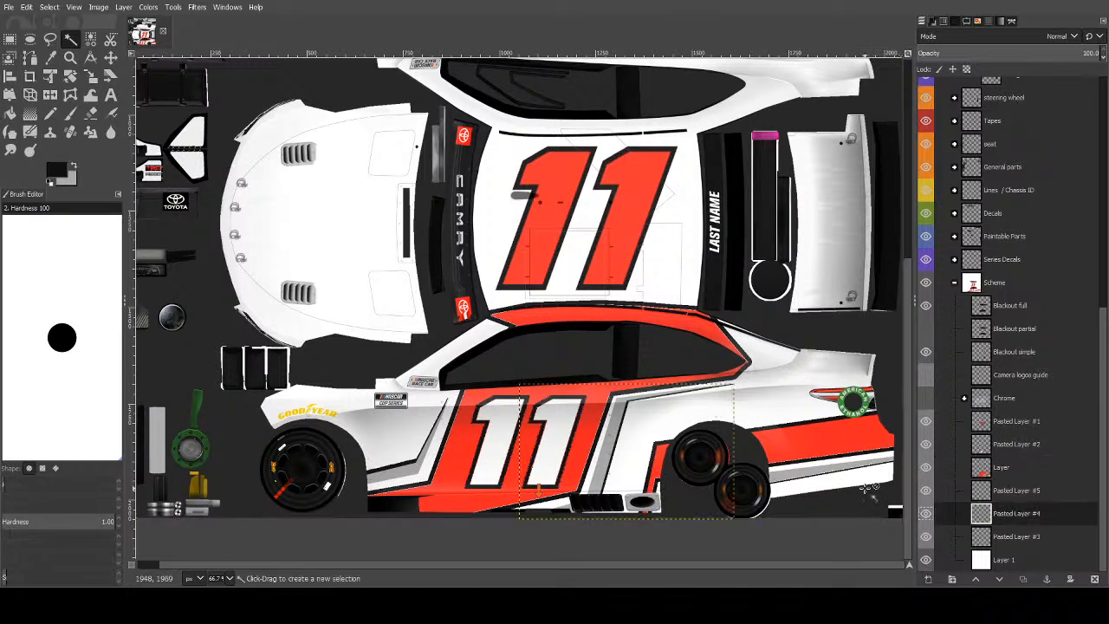
Nudge the rear-quarter stripe on Pasted Layer #5 slightly toward the car's rear with the Scale tool.
click(1015, 490)
key(shift+s)
click(802, 475)
drag(799, 475, 803, 474)
key(Return)
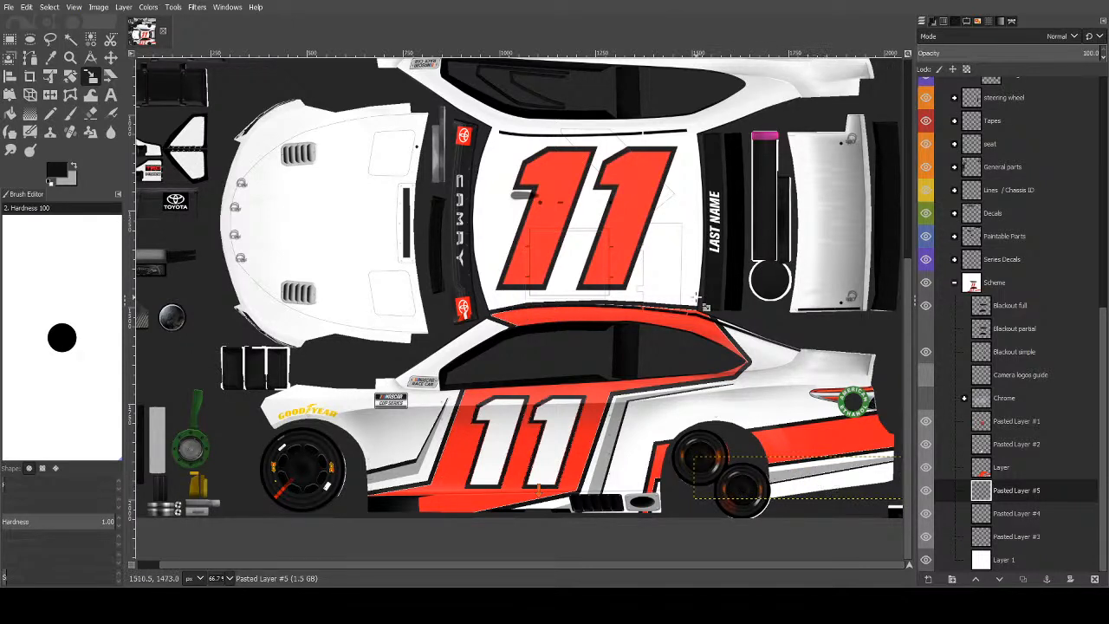
click(73, 41)
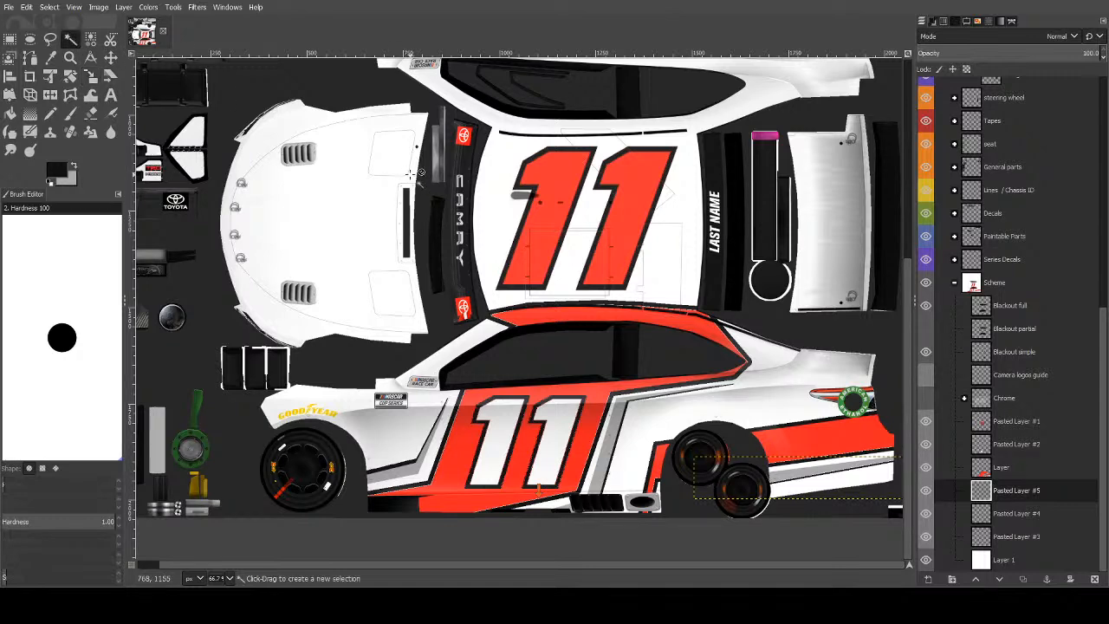
Select a rectangle covering the roof on Layer 1 and fill it with the red of the car's side.
scroll(411, 173, down, 2)
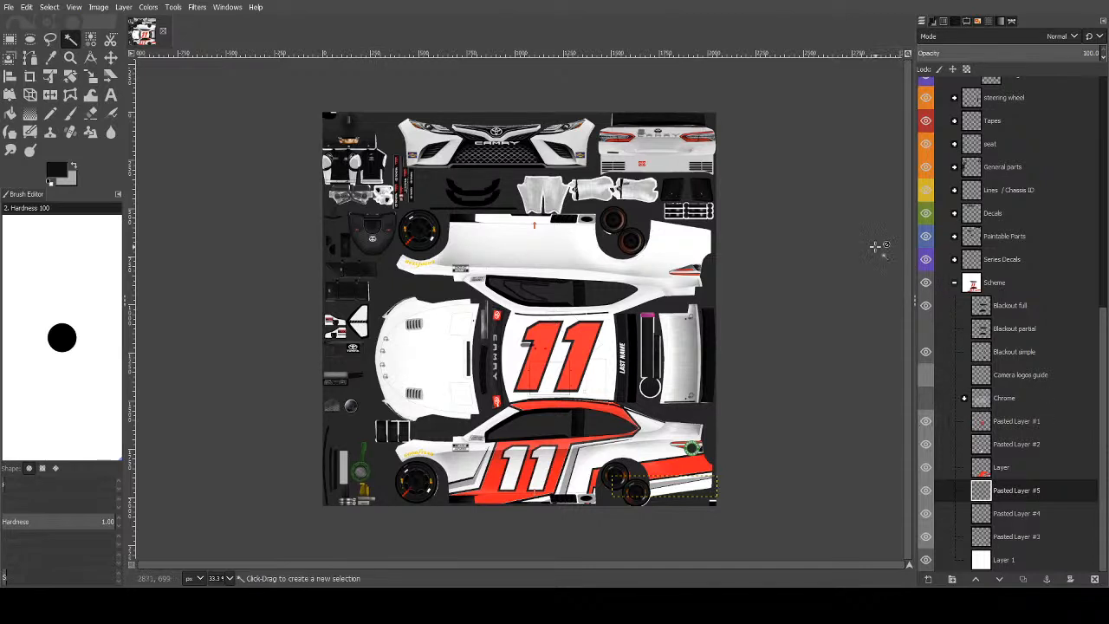
click(1006, 561)
key(r)
drag(495, 309, 634, 405)
click(10, 113)
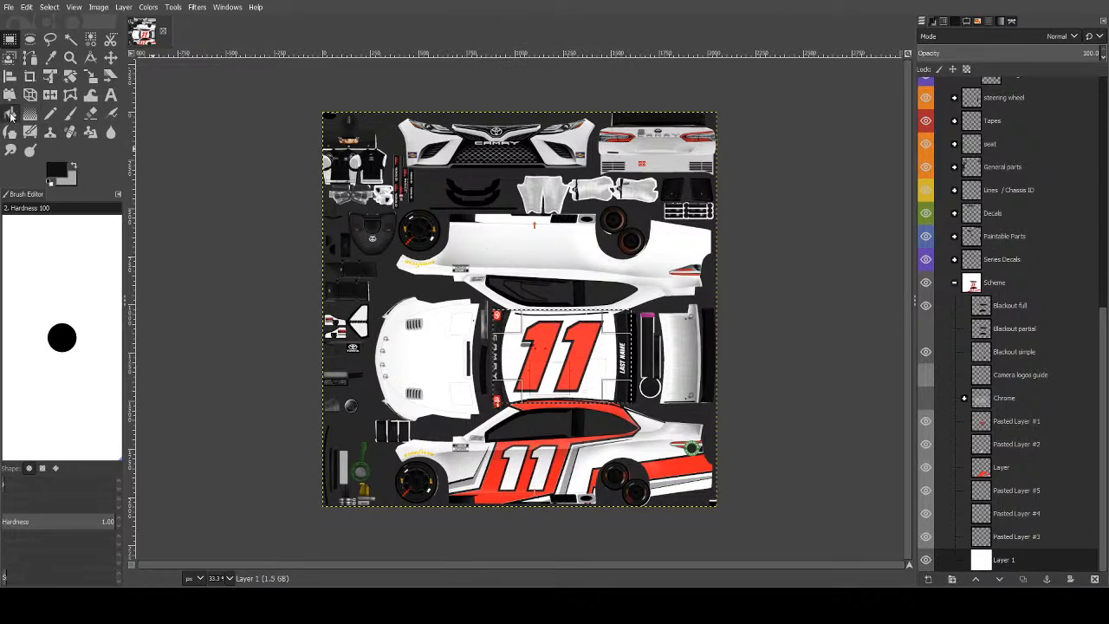
click(737, 292)
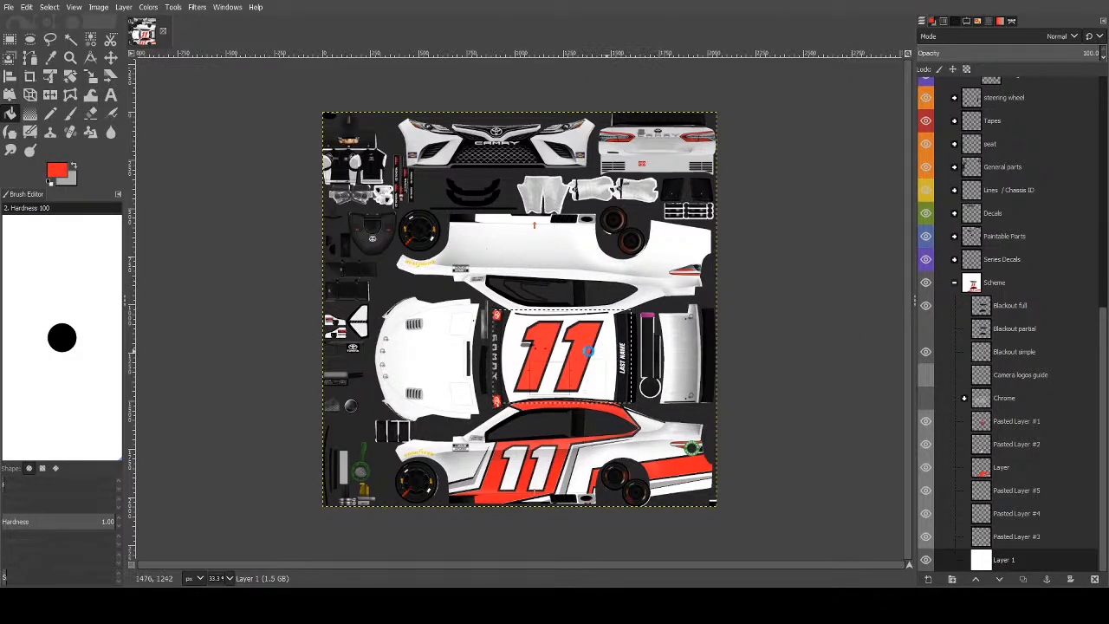
click(537, 329)
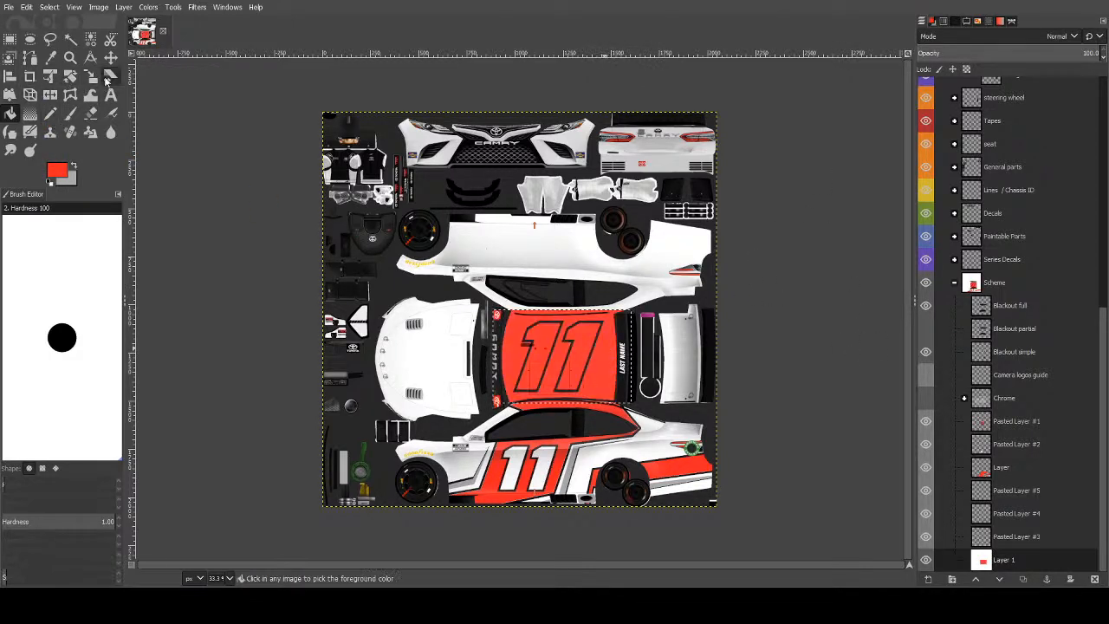
Select the inside of the roof's 11 digits on Pasted Layer #1 and paint them white.
click(70, 39)
click(1005, 430)
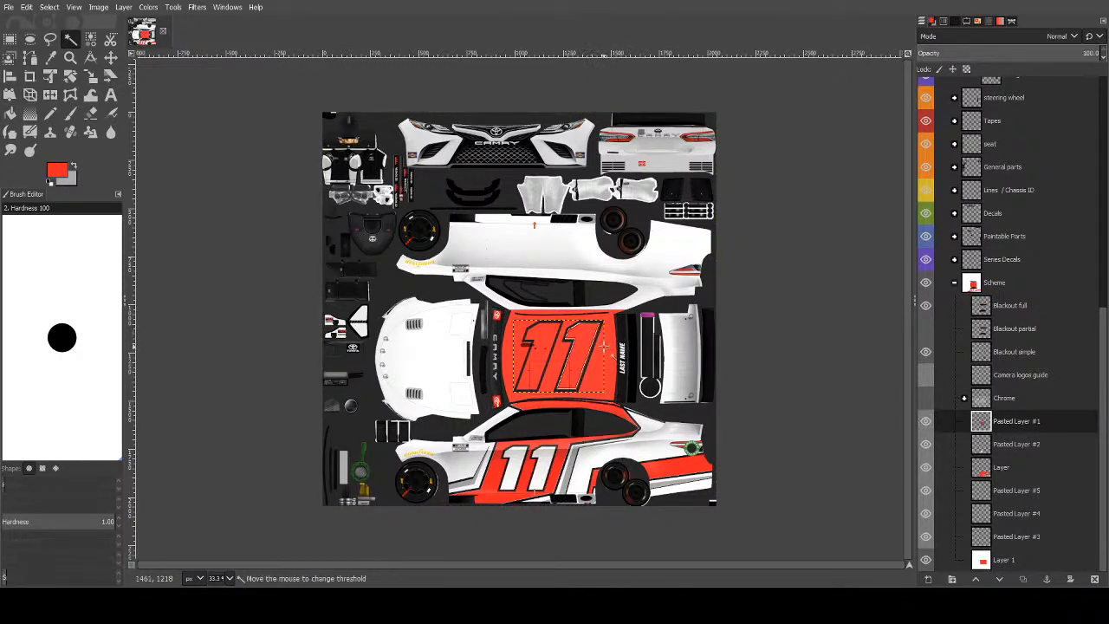
key(x)
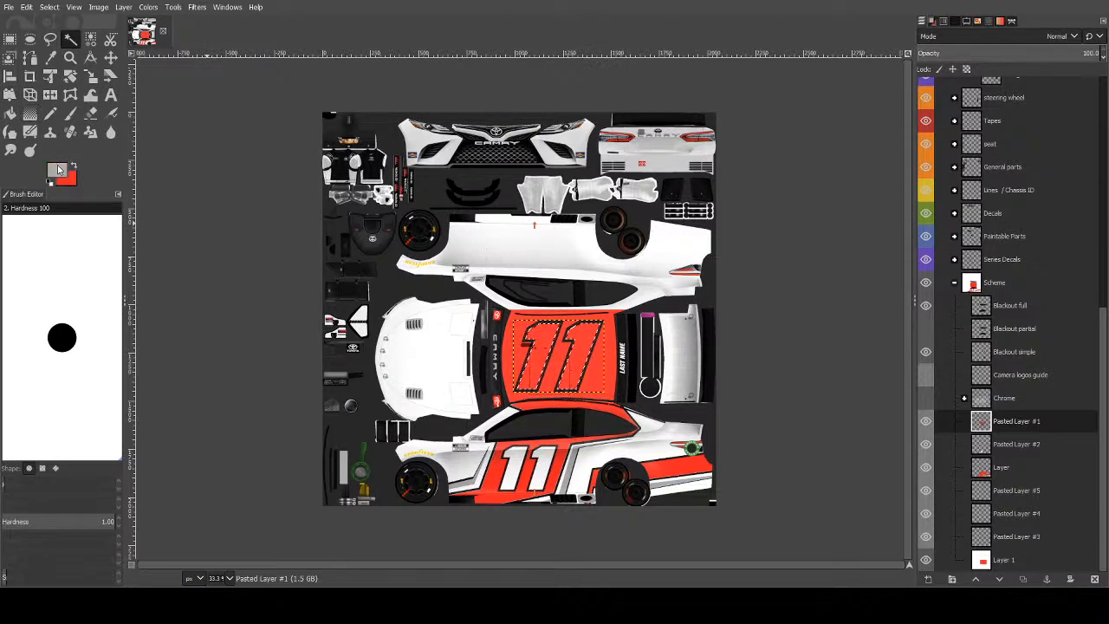
click(873, 317)
click(71, 114)
click(518, 320)
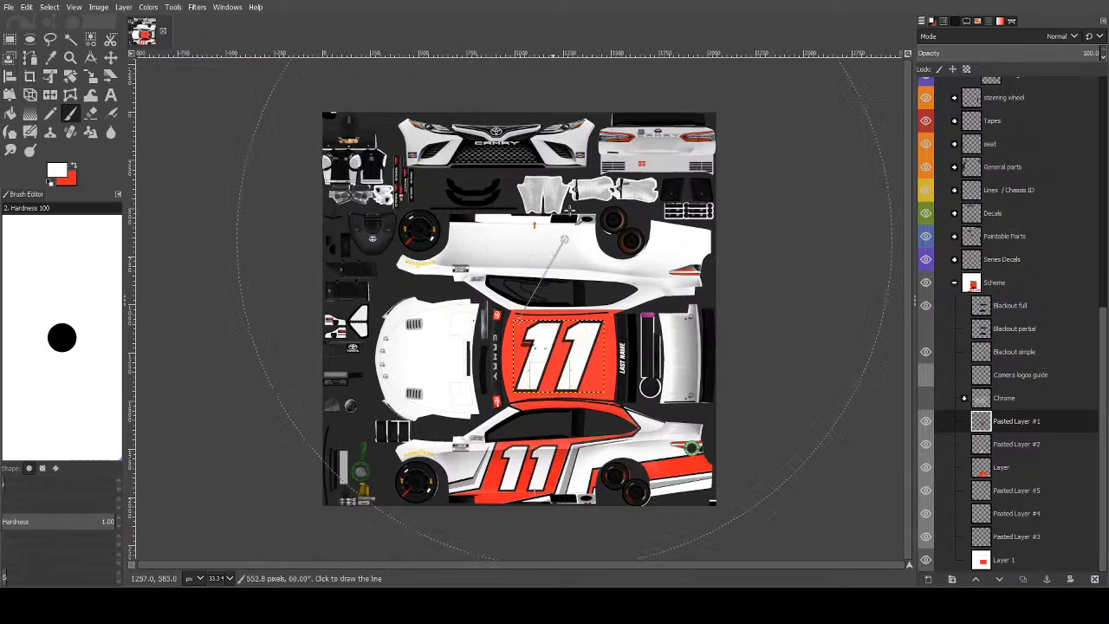
shift+click(633, 351)
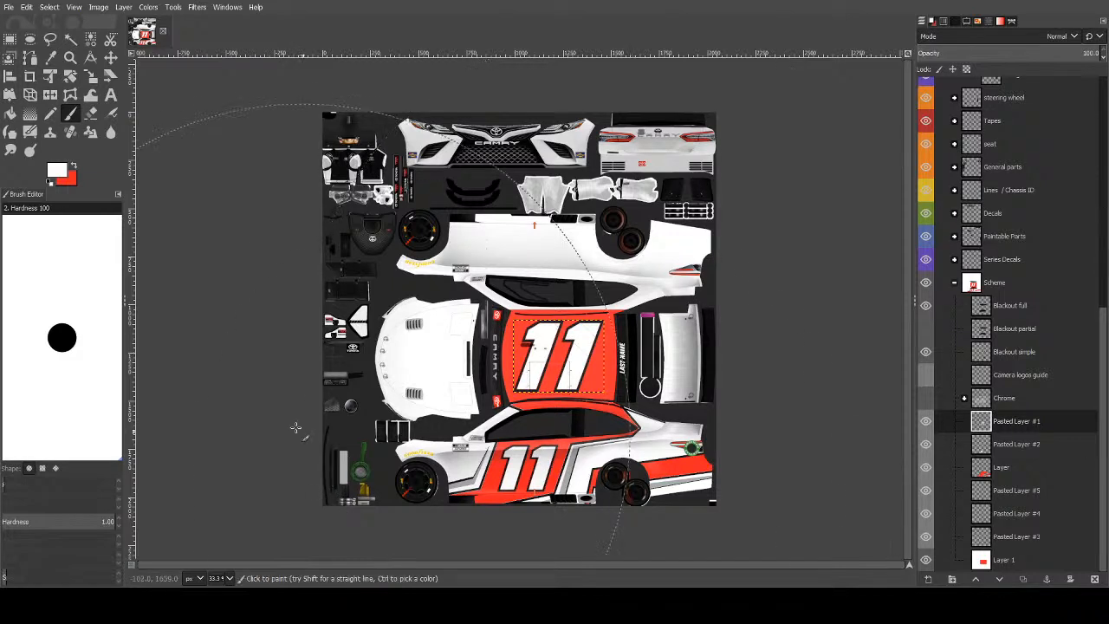
click(70, 38)
click(1004, 564)
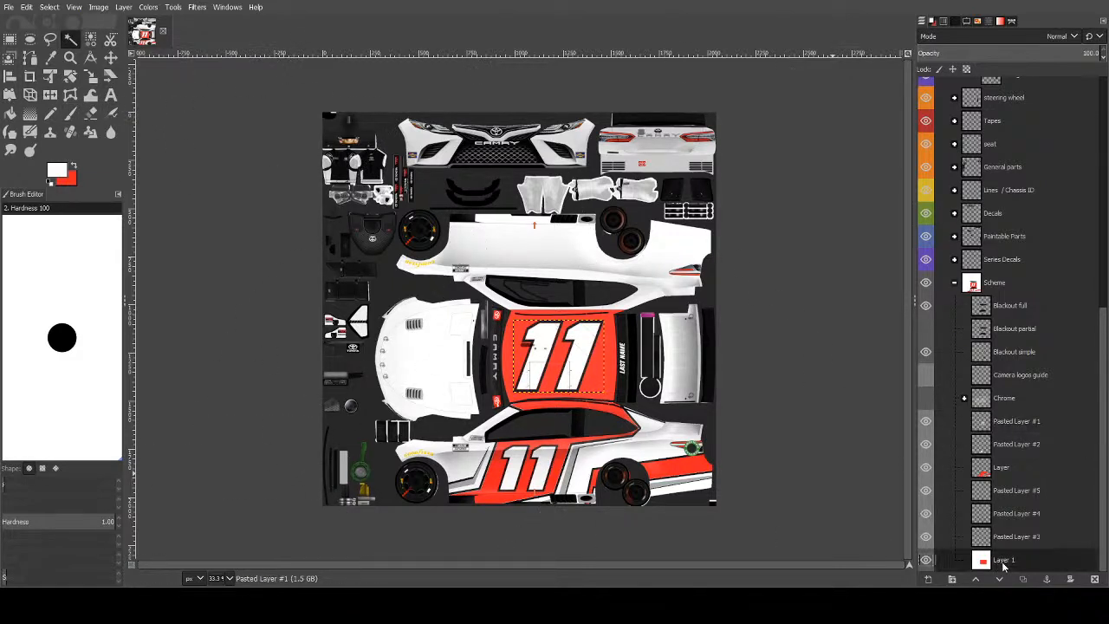
click(996, 466)
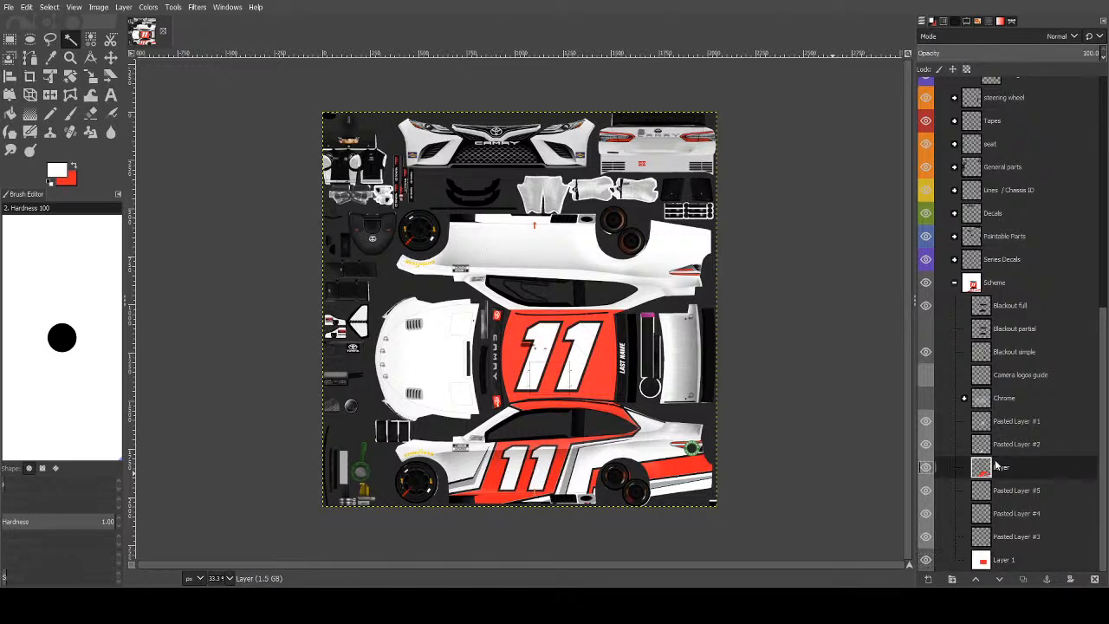
click(1004, 494)
click(997, 523)
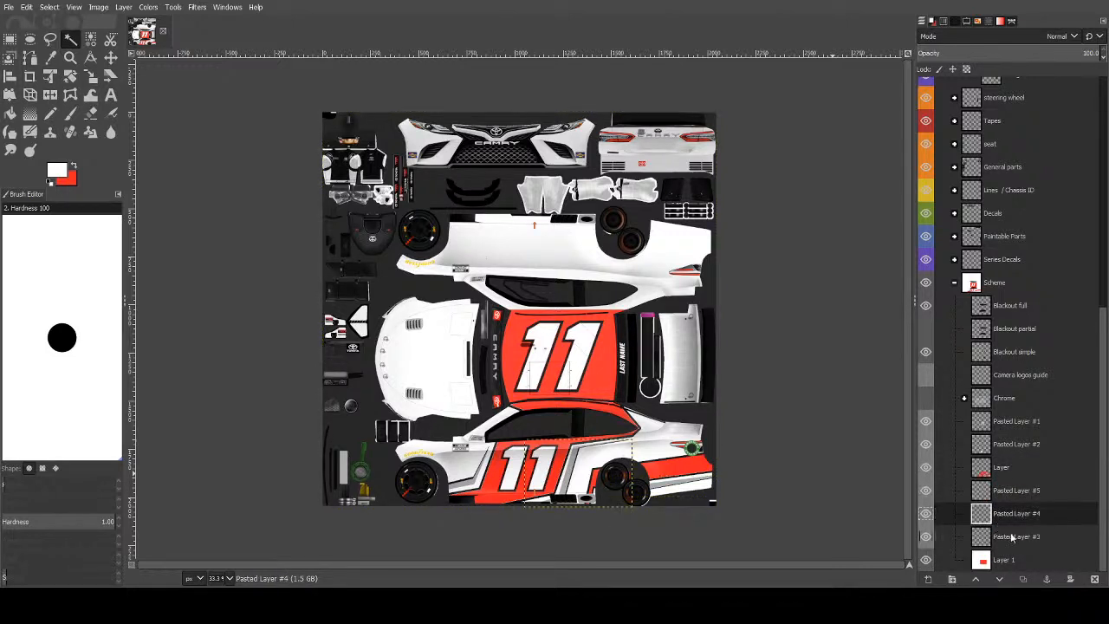
click(1011, 532)
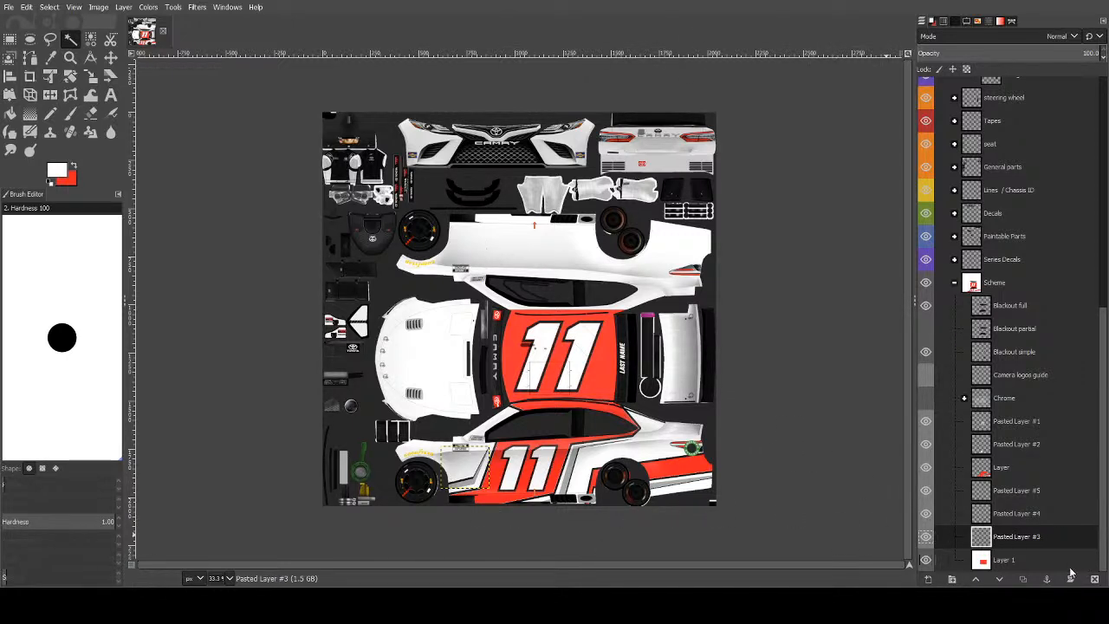
click(1031, 562)
Add a new transparent layer directly above the layer named Layer.
key(plus)
key(plus)
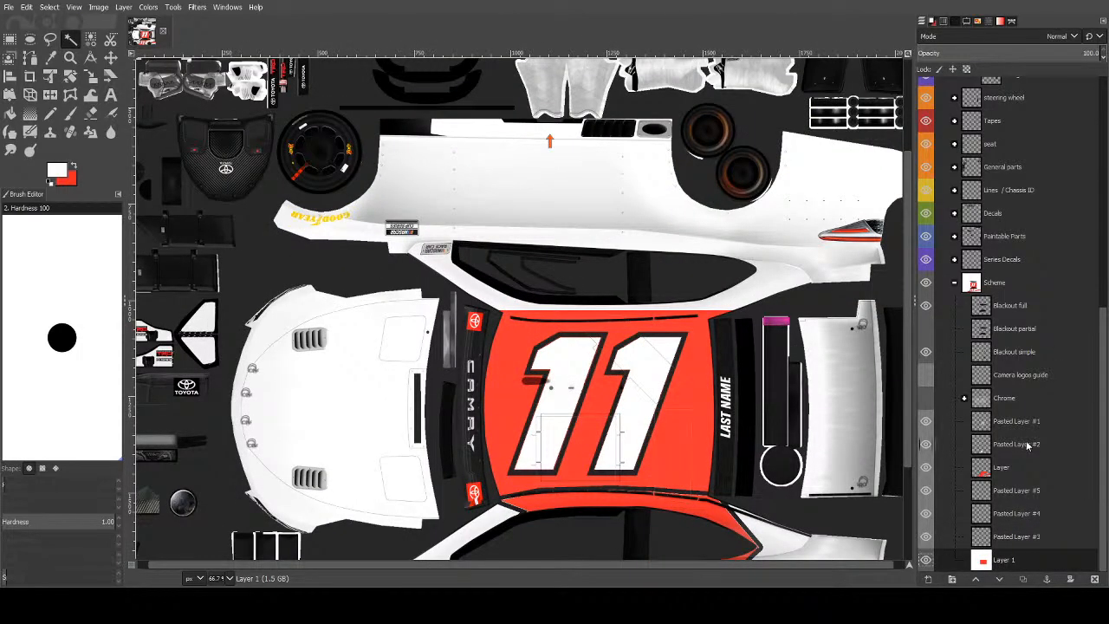
click(1010, 468)
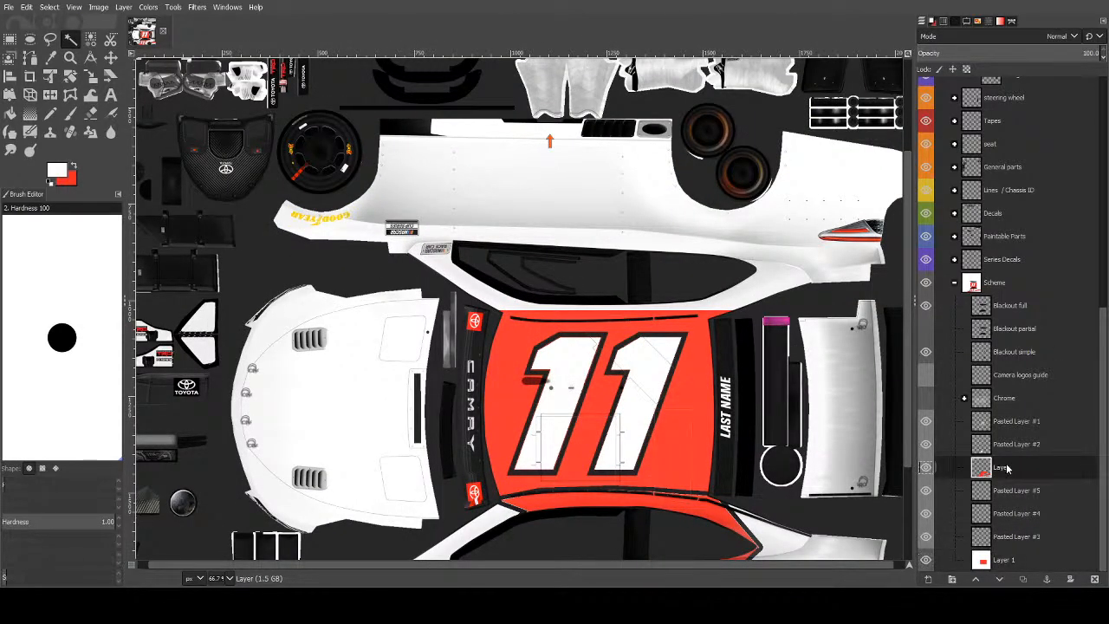
click(1022, 578)
scroll(520, 312, down, 3)
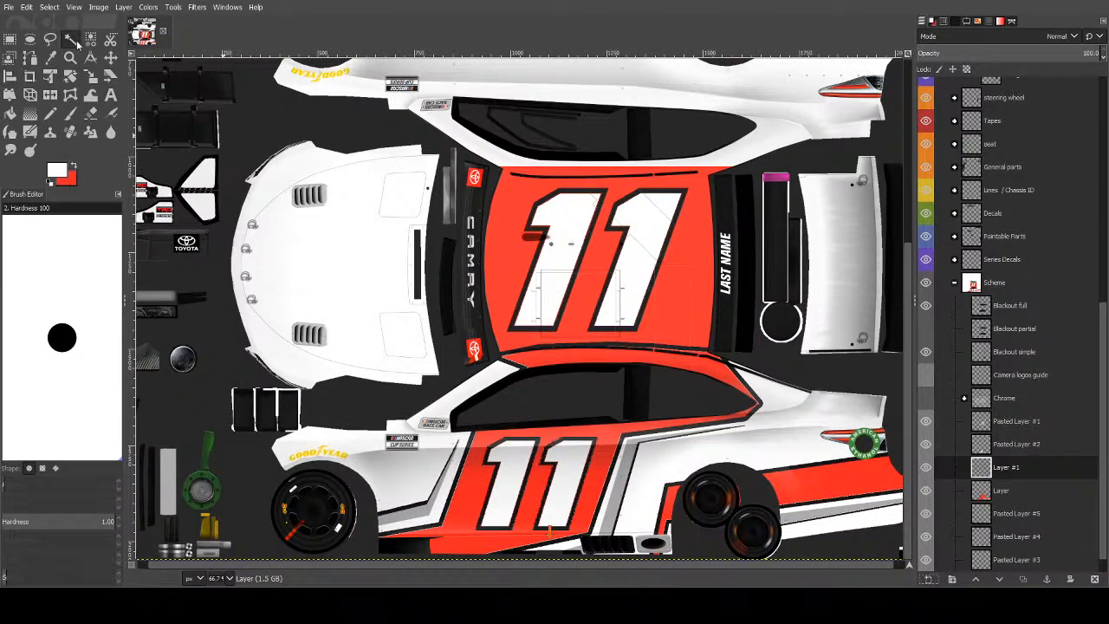
Outline a shallow V-shaped area along the hood's windshield edge on the new layer and fill it with red.
click(73, 41)
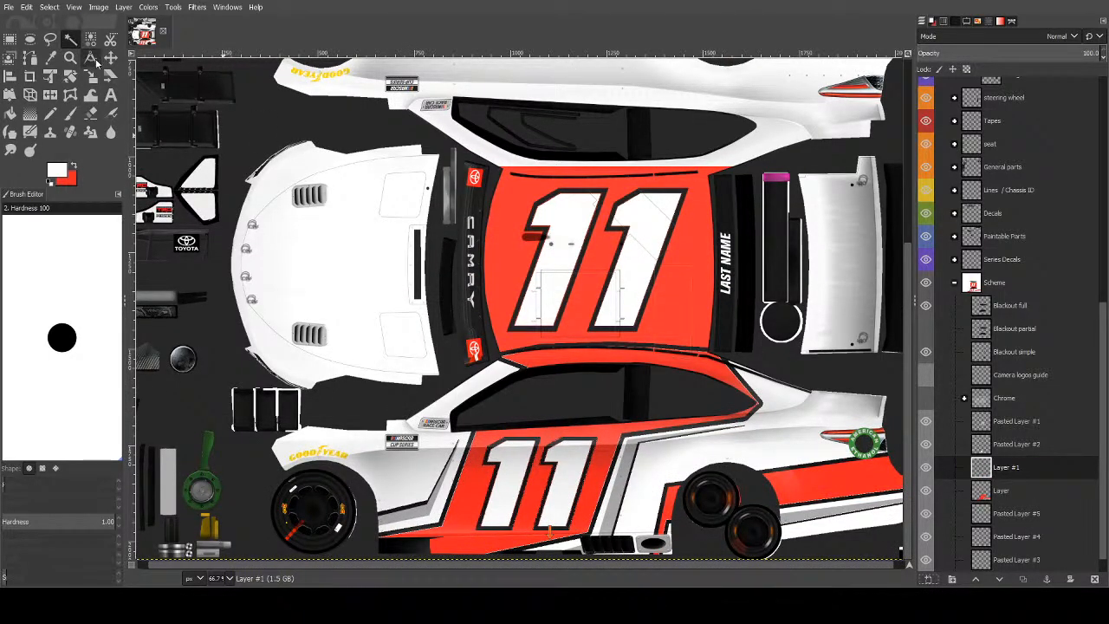
key(f)
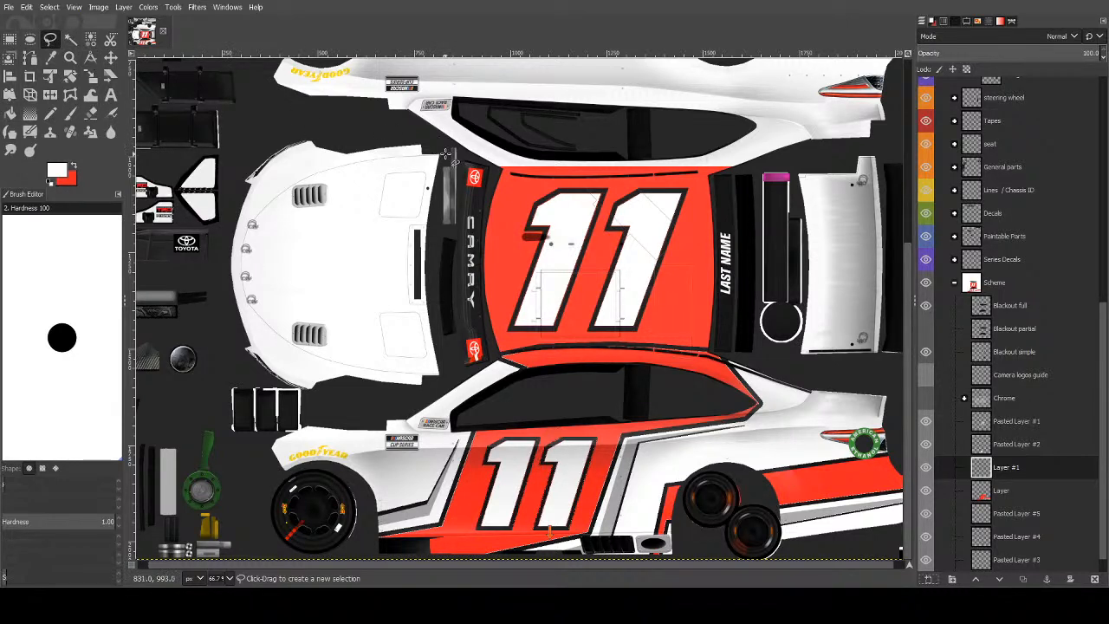
click(444, 156)
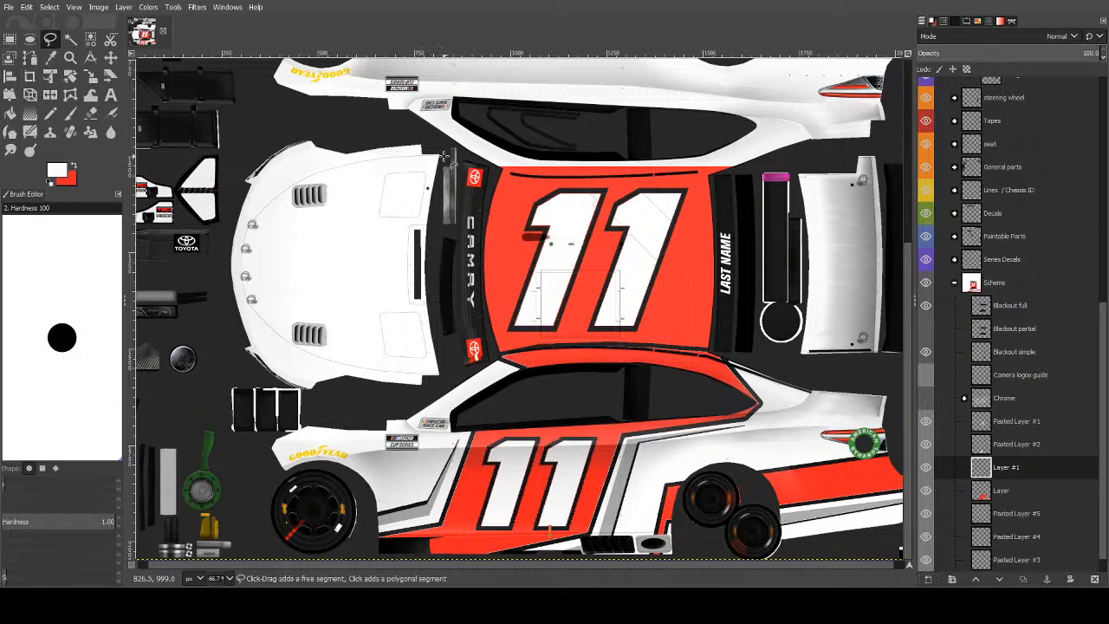
click(385, 165)
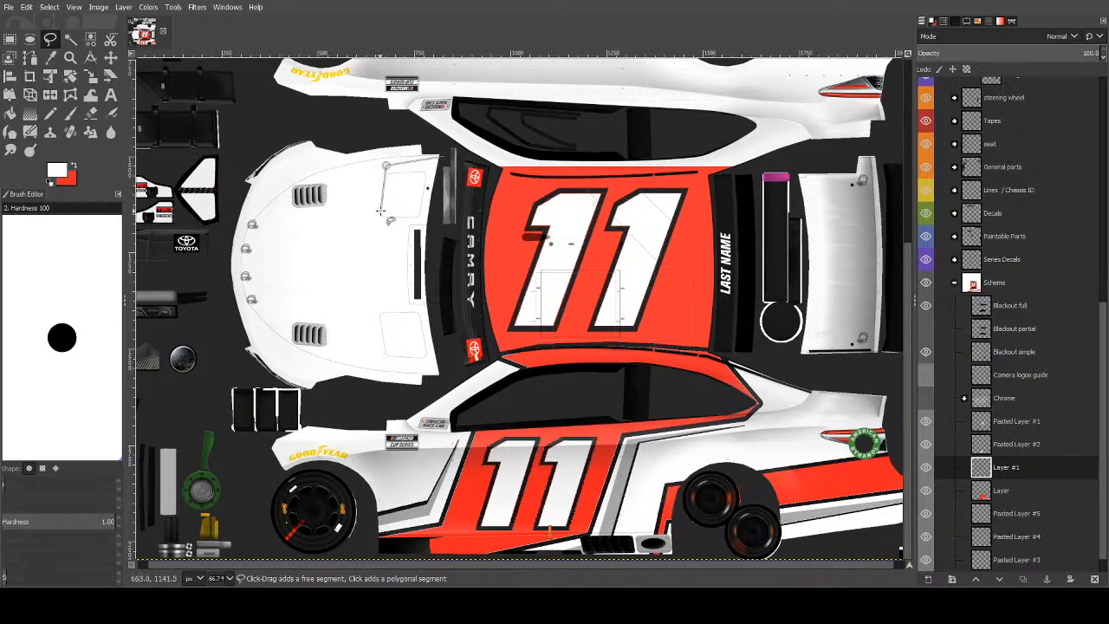
click(408, 171)
key(BackSpace)
key(BackSpace)
click(397, 230)
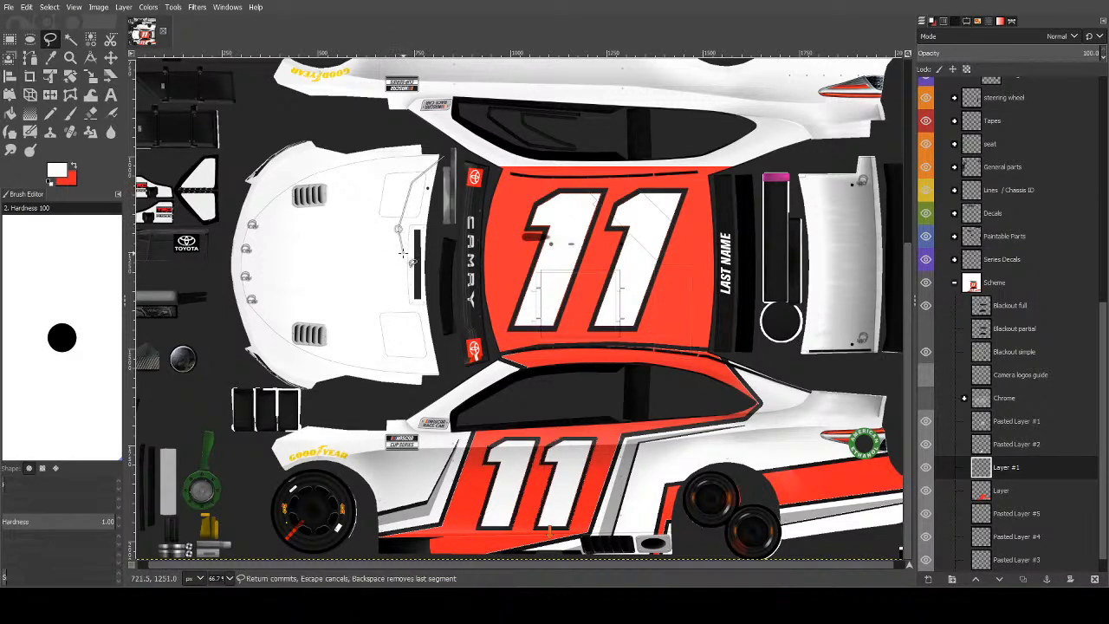
click(404, 260)
key(BackSpace)
click(400, 260)
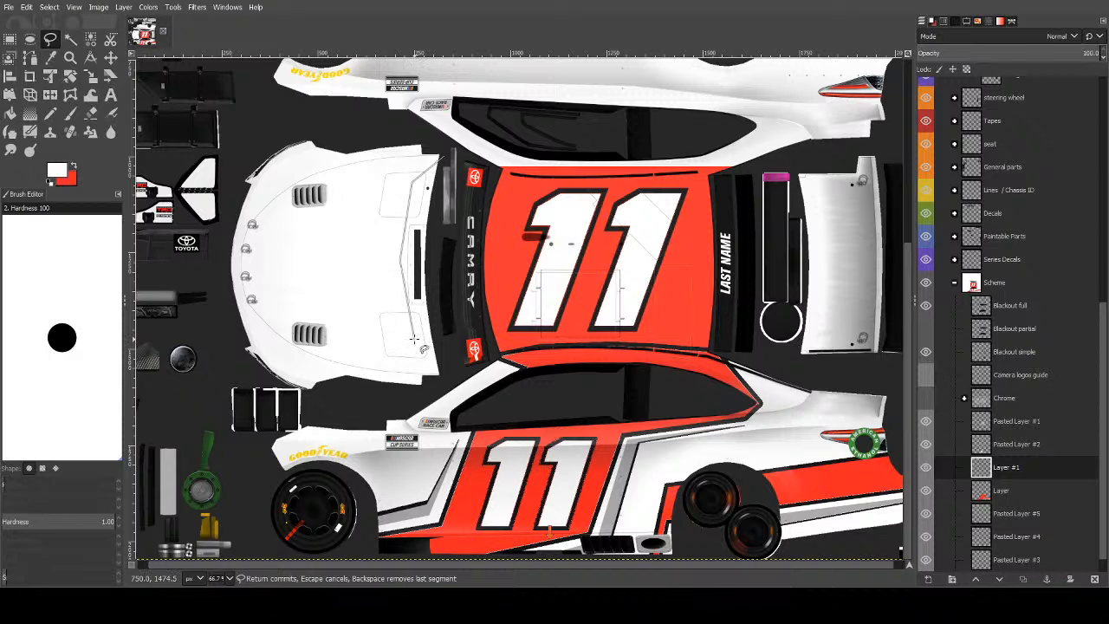
click(447, 377)
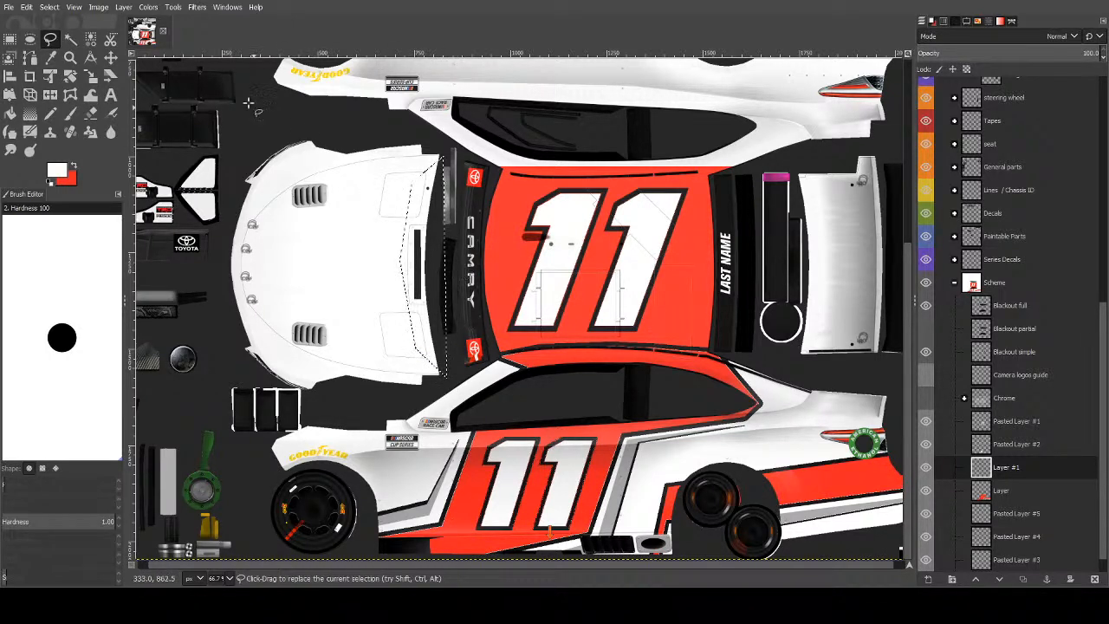
key(Return)
click(10, 115)
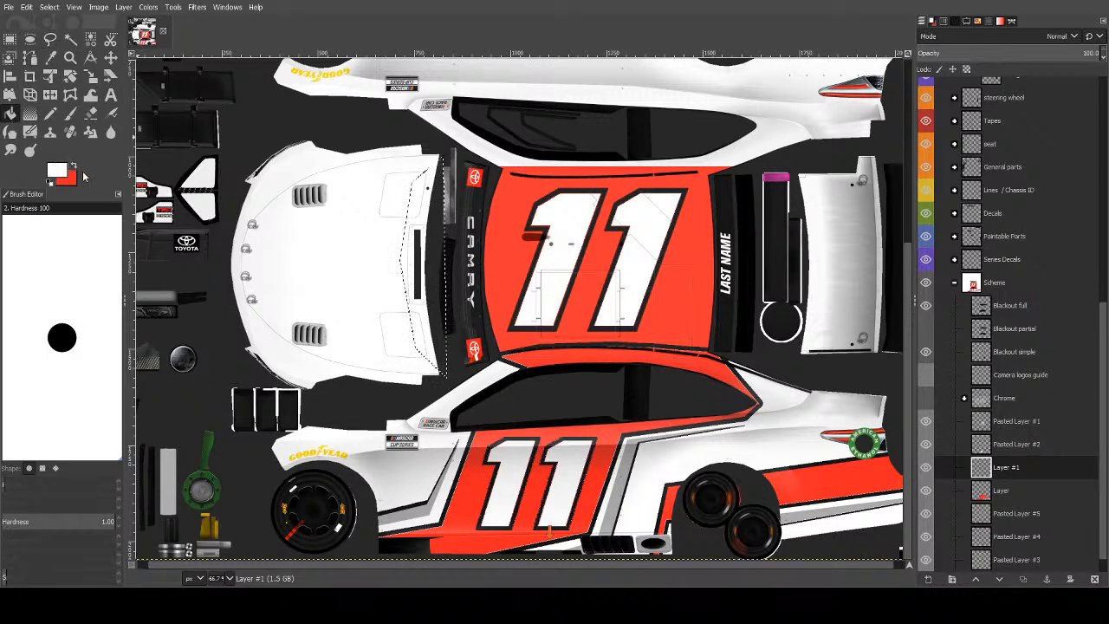
key(x)
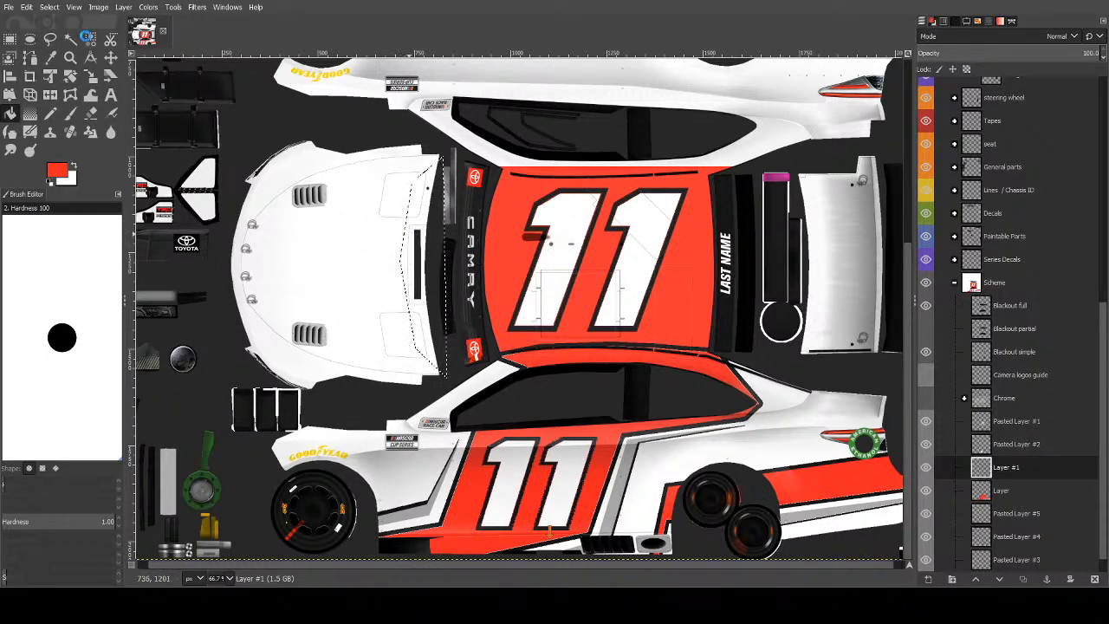
key(ctrl+comma)
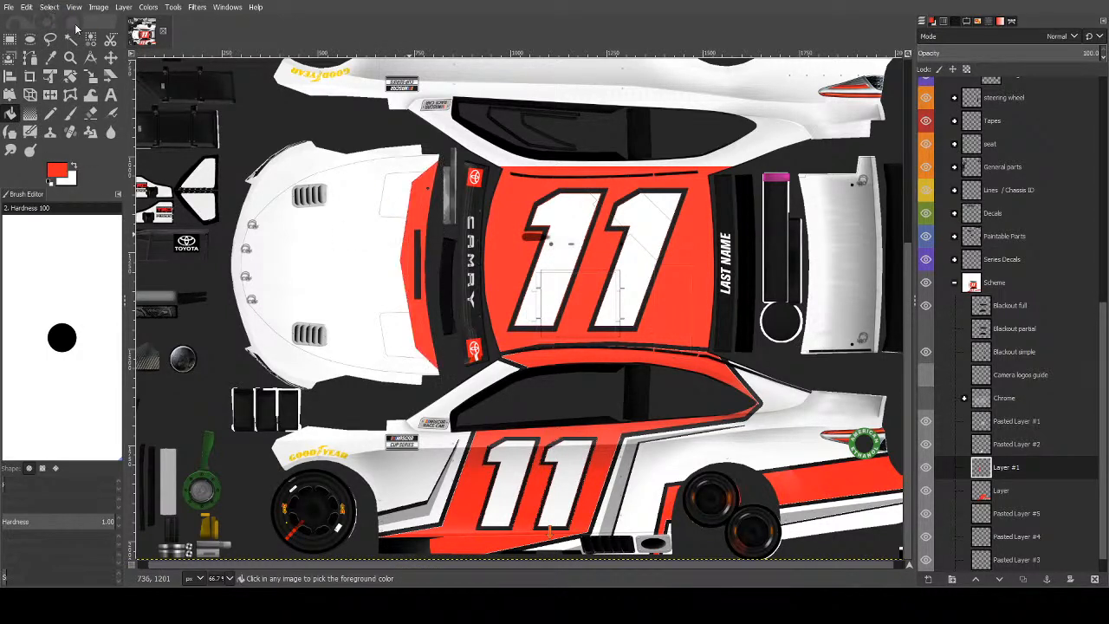
Add a thin black outline along the edge of the red area at the rear of the hood.
click(50, 7)
click(73, 164)
key(Return)
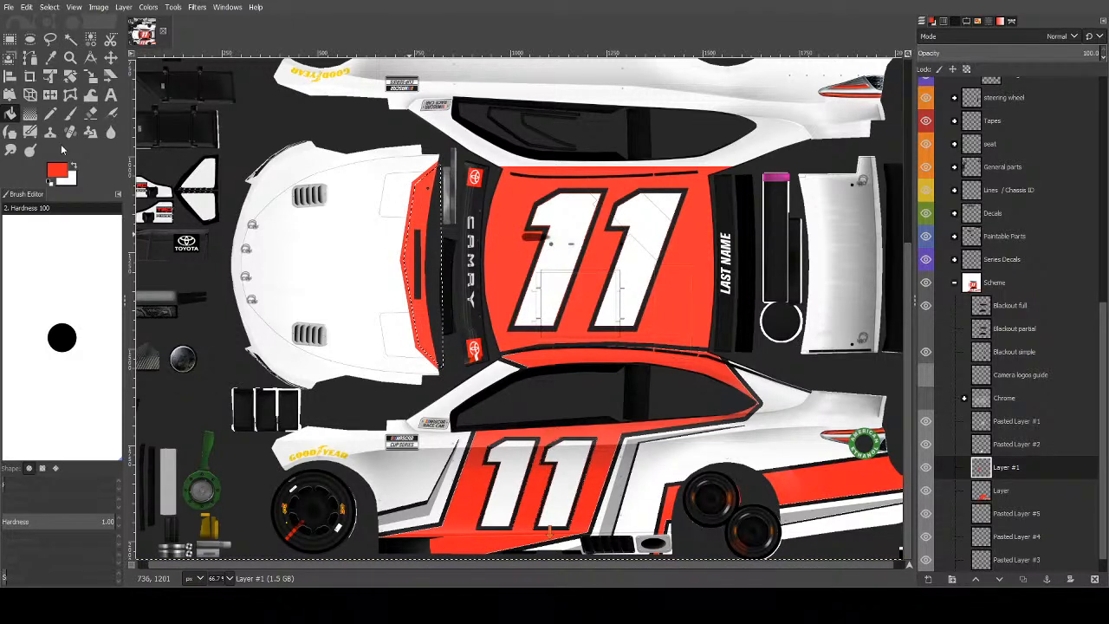
click(73, 164)
click(57, 170)
click(843, 343)
key(ctrl)
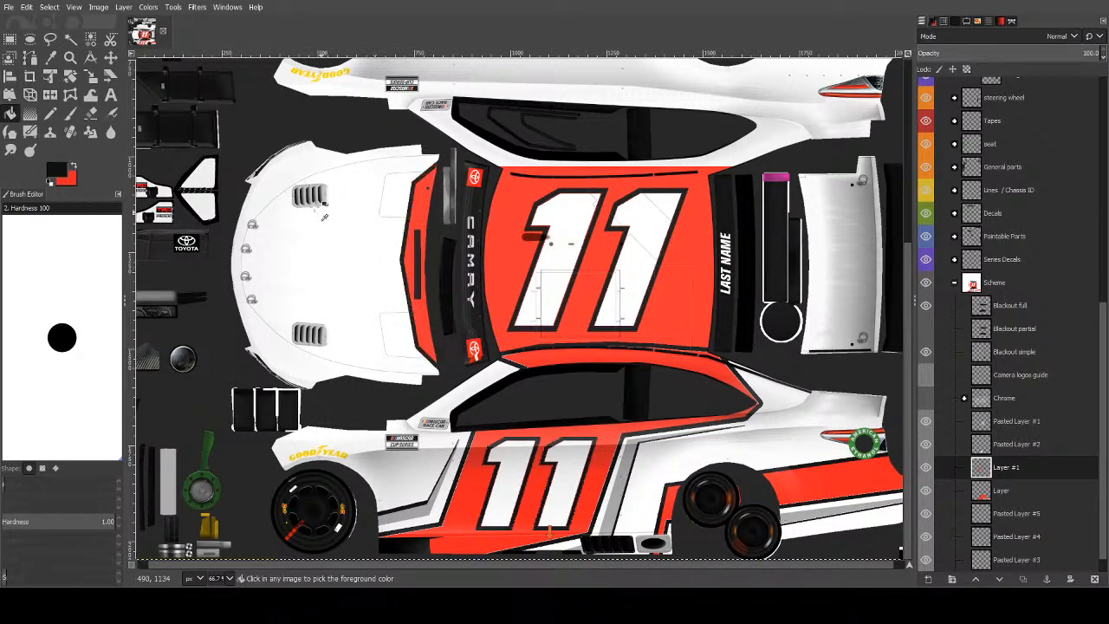
Outline a thin strip along the black-edged red area at the rear of the hood and limit the selection to the hood's lower half.
click(70, 38)
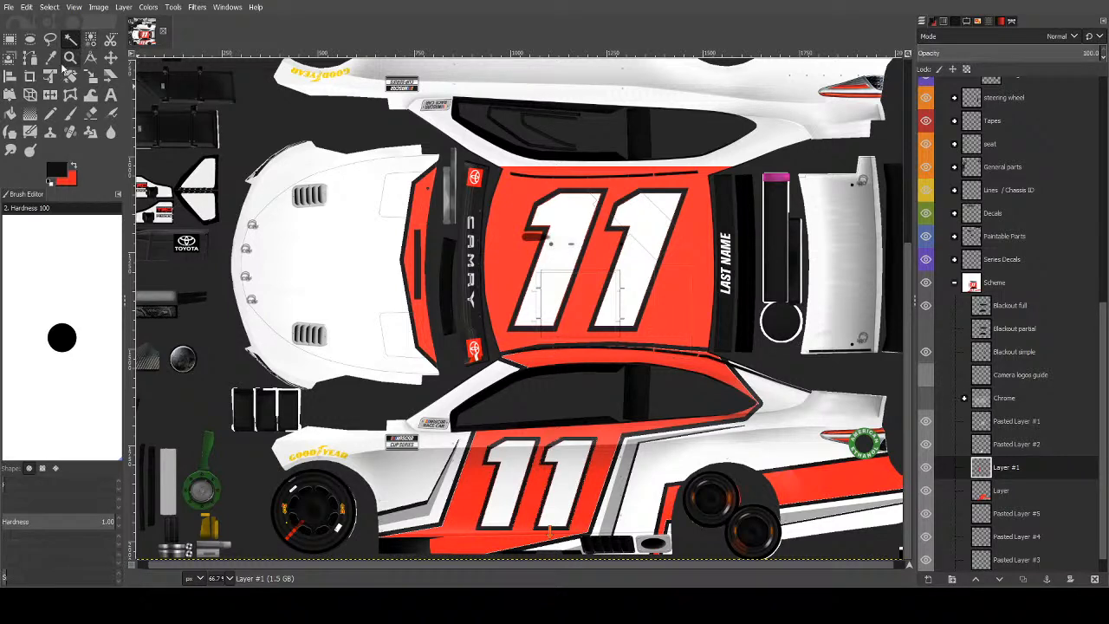
click(52, 39)
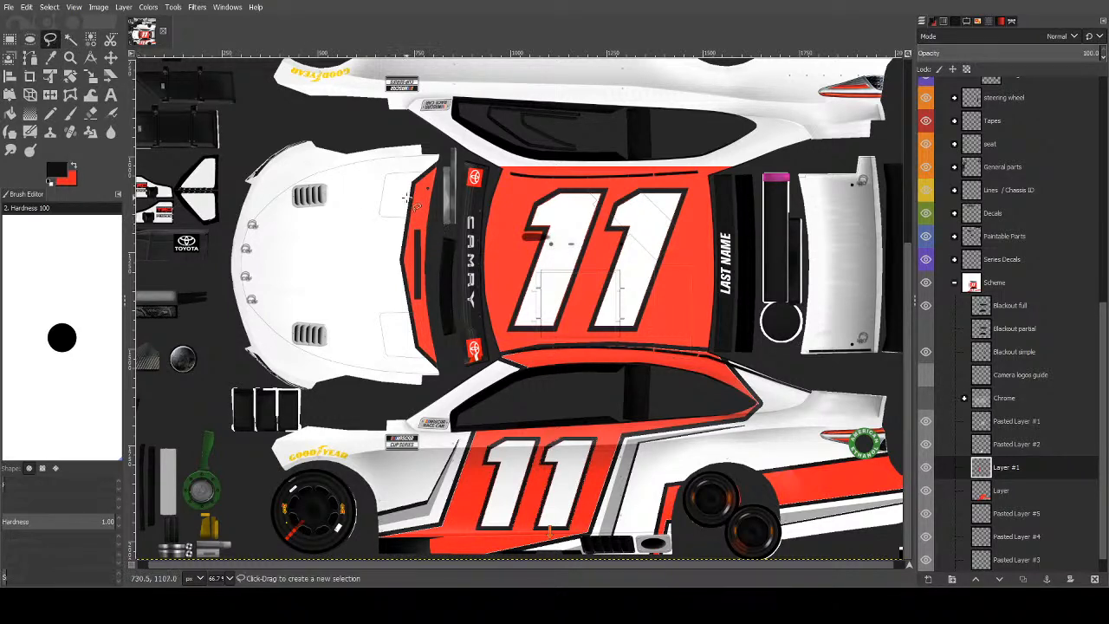
click(409, 181)
click(399, 257)
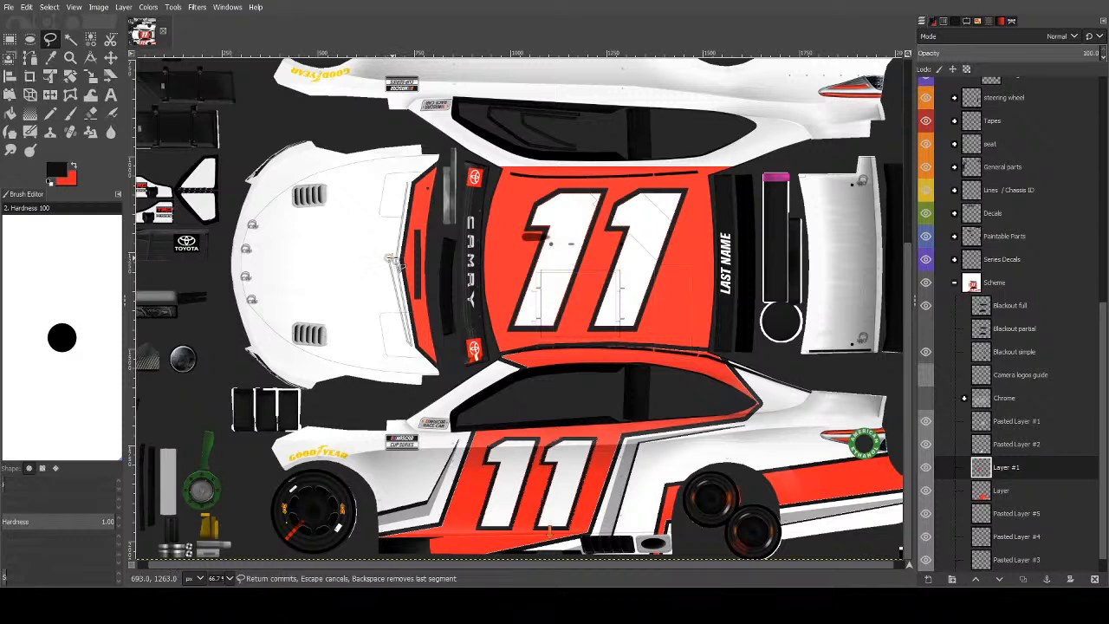
key(Return)
click(9, 39)
mouse_move(270, 115)
mouse_down()
mouse_move(489, 260)
mouse_move(478, 257)
mouse_up()
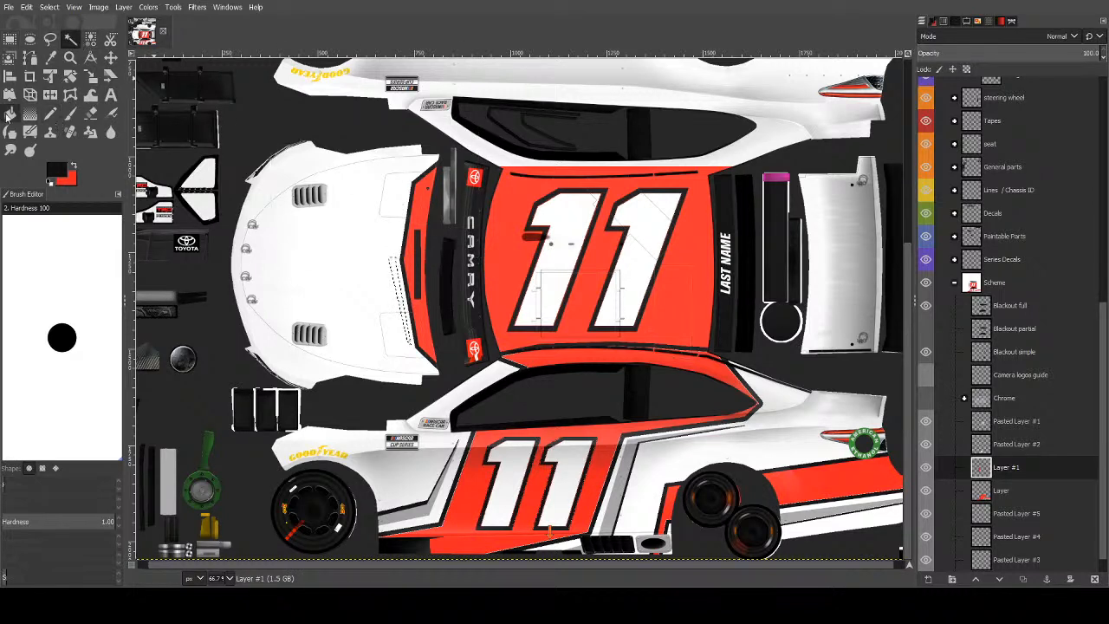
Fill the selected strip on the hood with light grey sampled from the rear deck.
click(10, 113)
key(x)
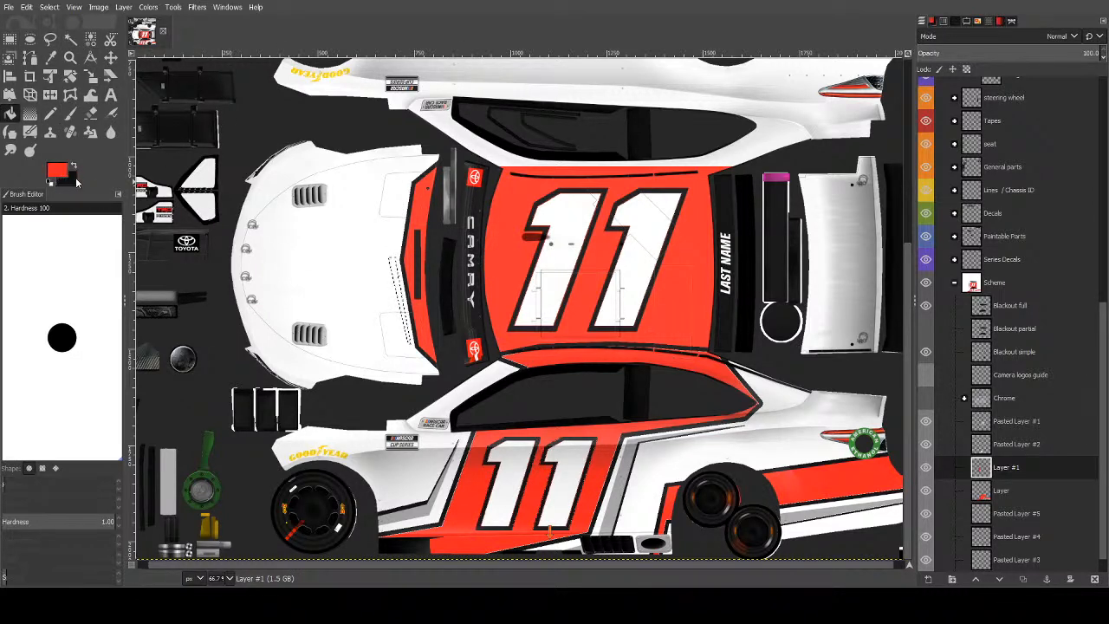
ctrl+click(871, 317)
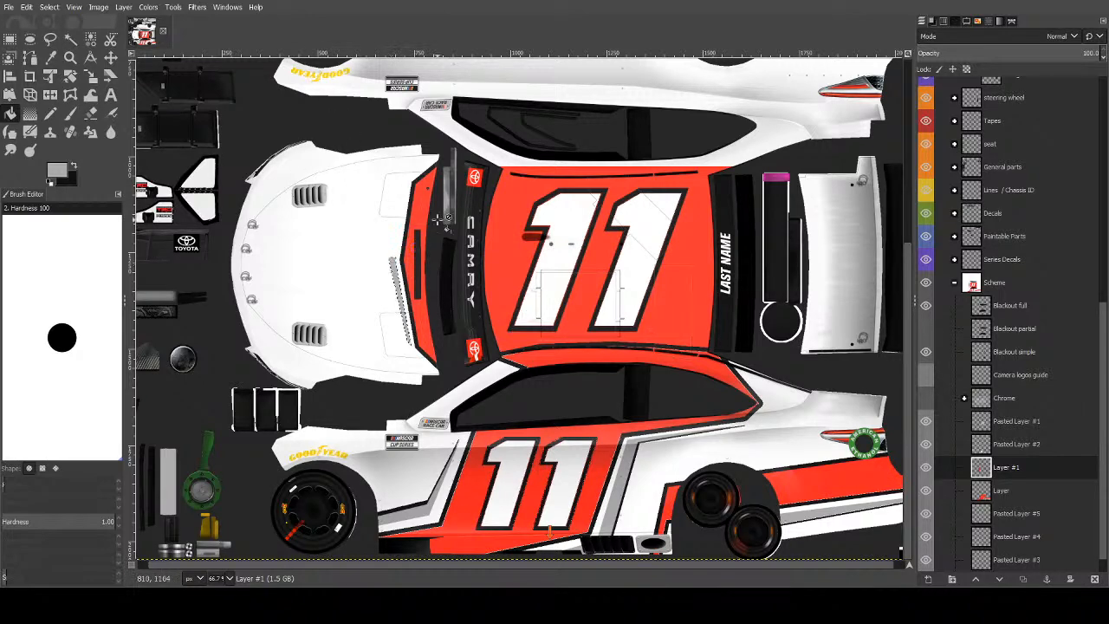
Copy the grey hood strip into its own layer and place that layer directly beneath Layer #1.
key(ctrl+c)
key(ctrl+v)
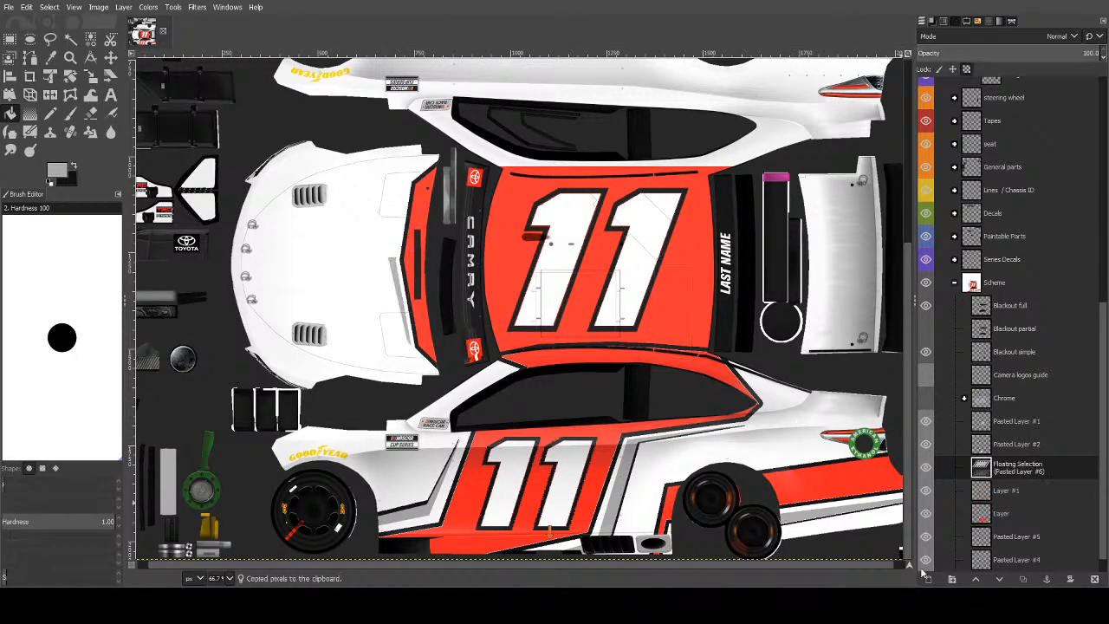
click(928, 579)
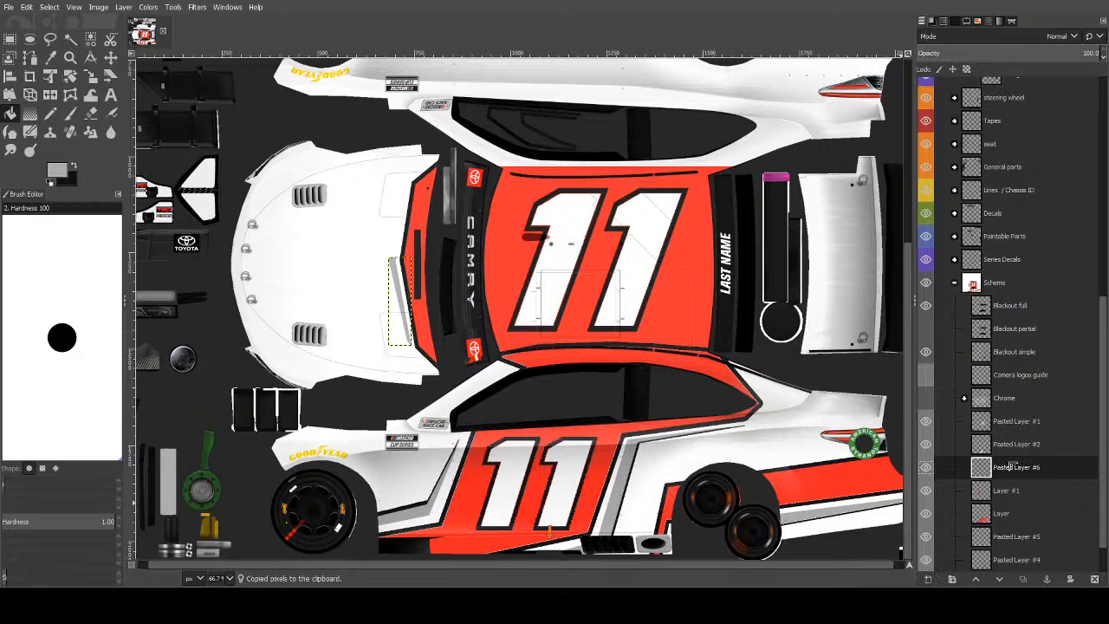
drag(1010, 469, 1012, 494)
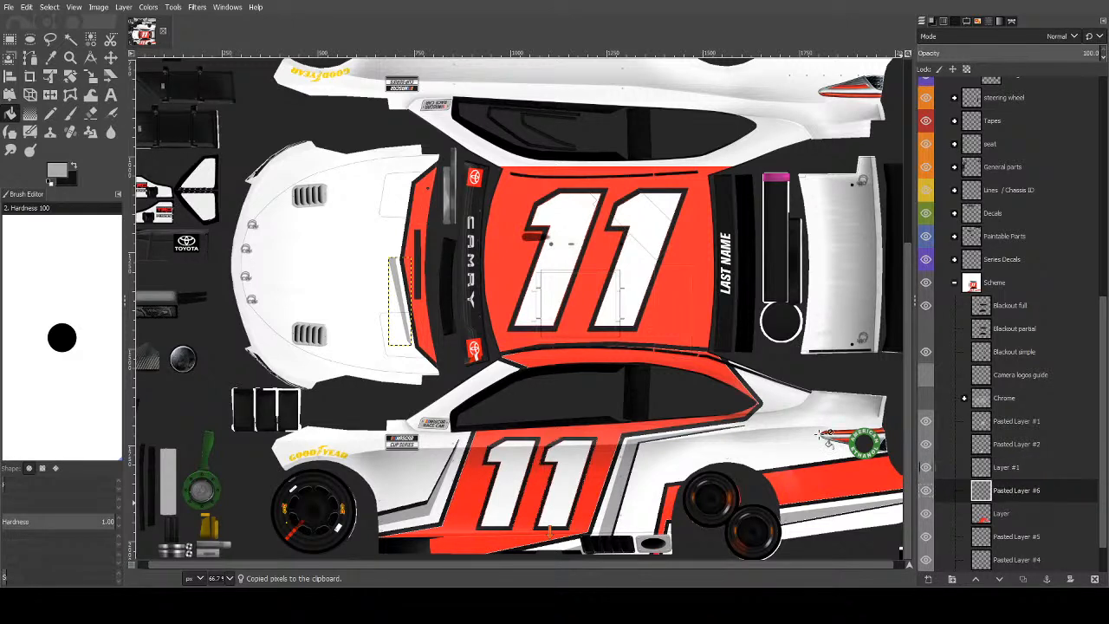
Nudge the copied hood strip on Pasted Layer #6 slightly and fill it with black.
key(shift+s)
click(406, 299)
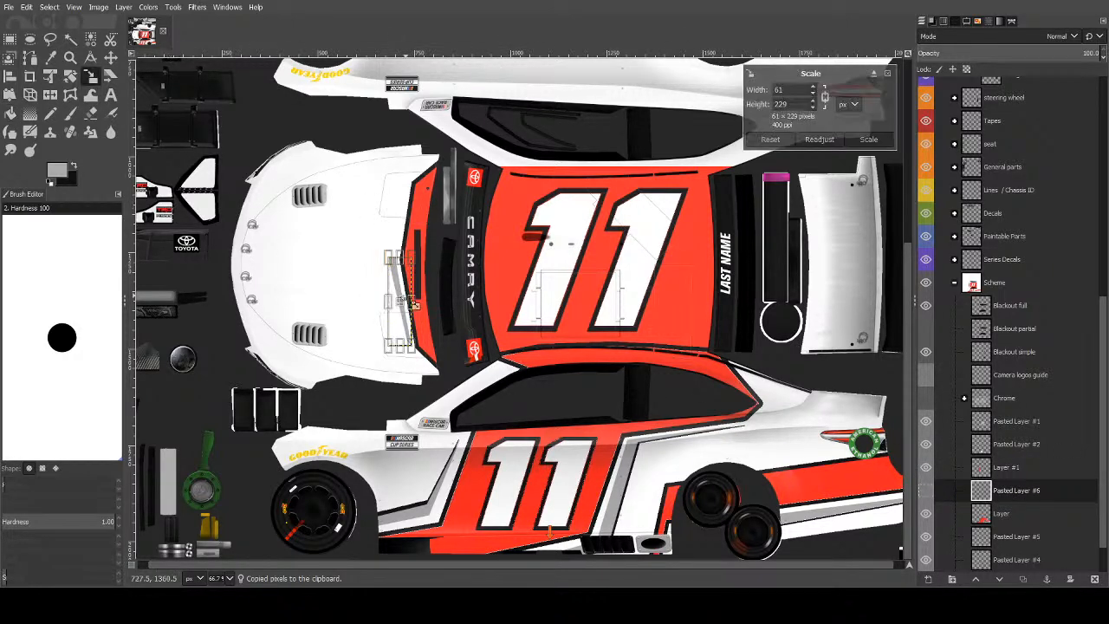
drag(399, 302, 401, 301)
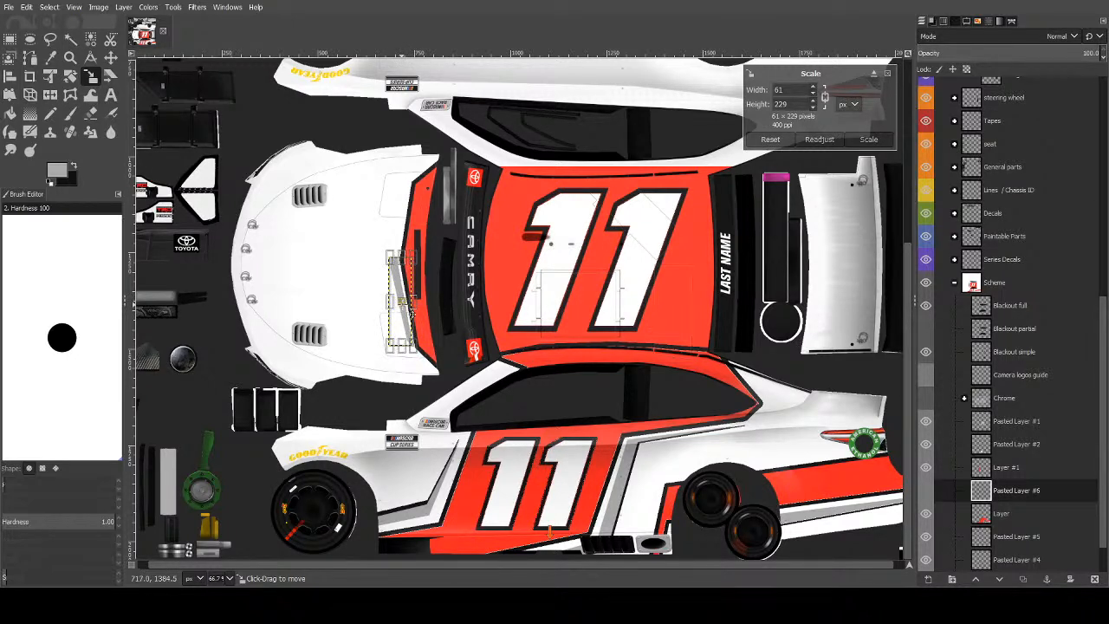
key(Return)
click(10, 114)
key(x)
click(410, 272)
Shift the black strip slightly towards the front of the hood so it forms an edge behind the grey strip.
click(64, 41)
key(shift+s)
click(401, 303)
drag(400, 303, 405, 304)
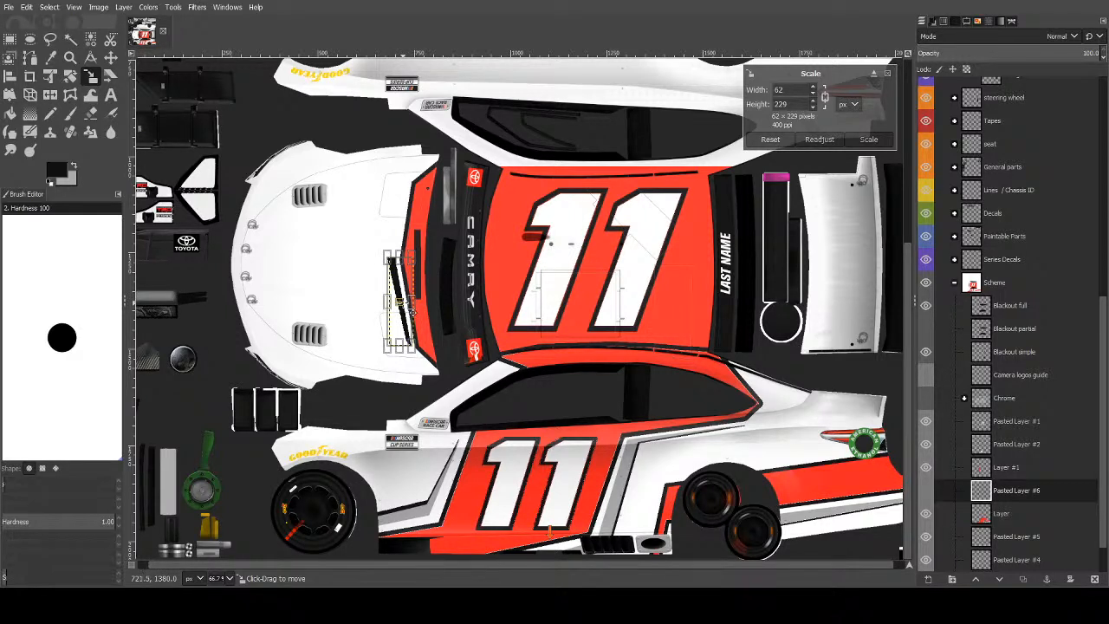
key(Return)
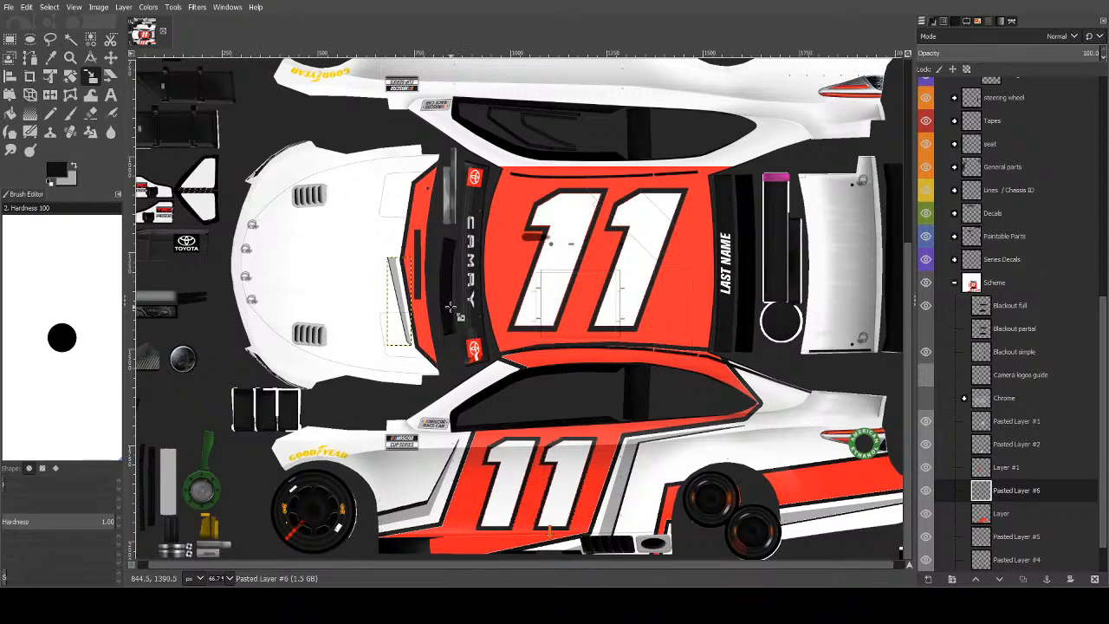
click(411, 308)
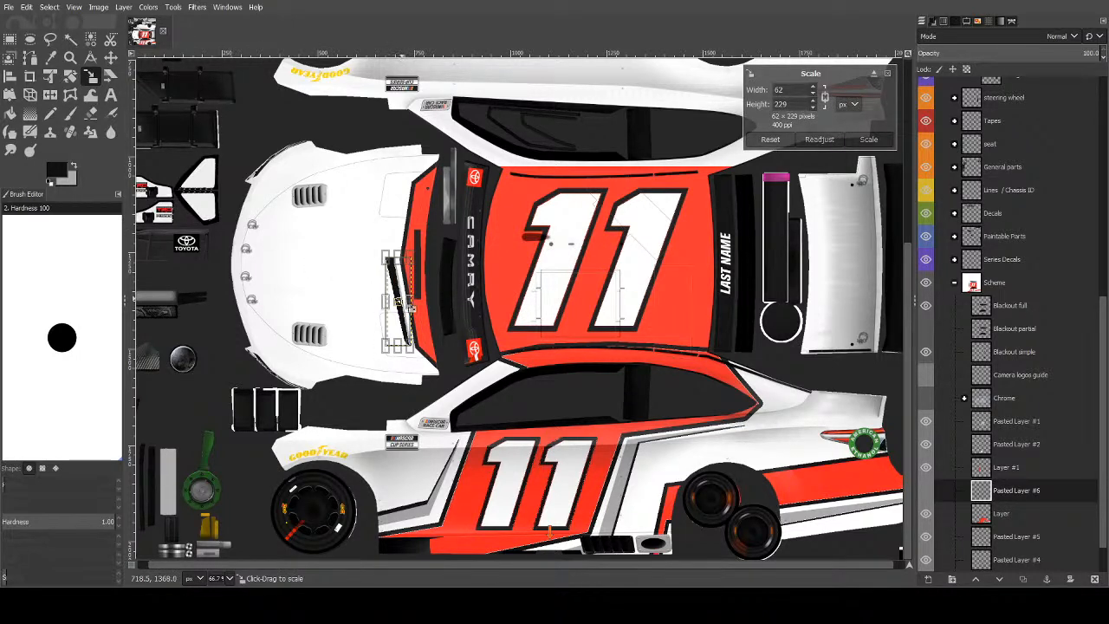
key(Return)
Merge Layer #1 down into Pasted Layer #6.
click(70, 39)
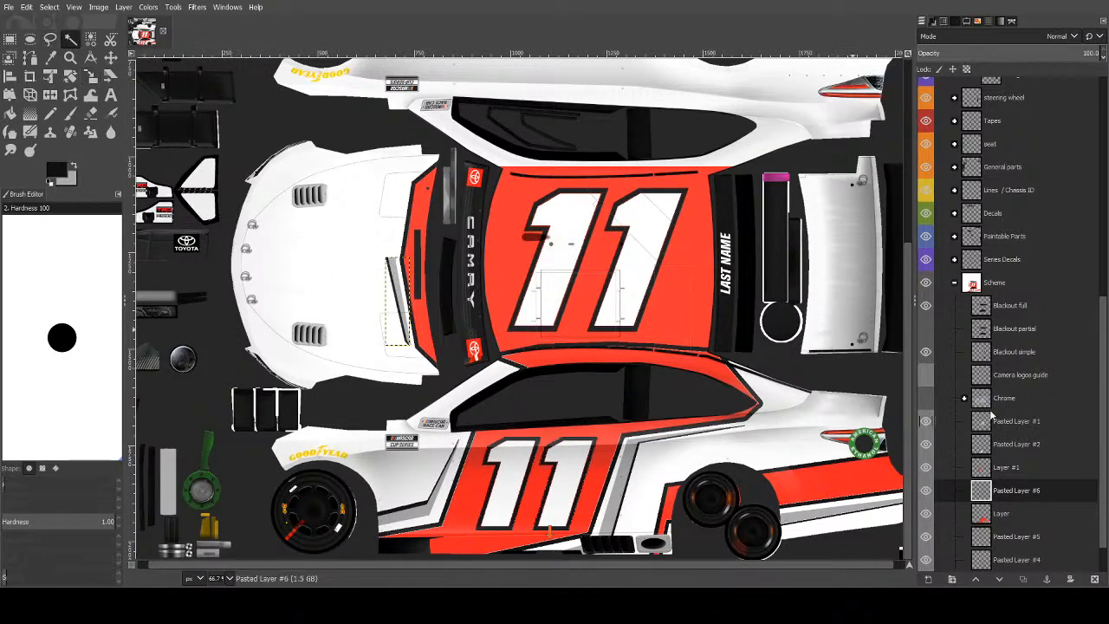
click(1005, 467)
click(943, 217)
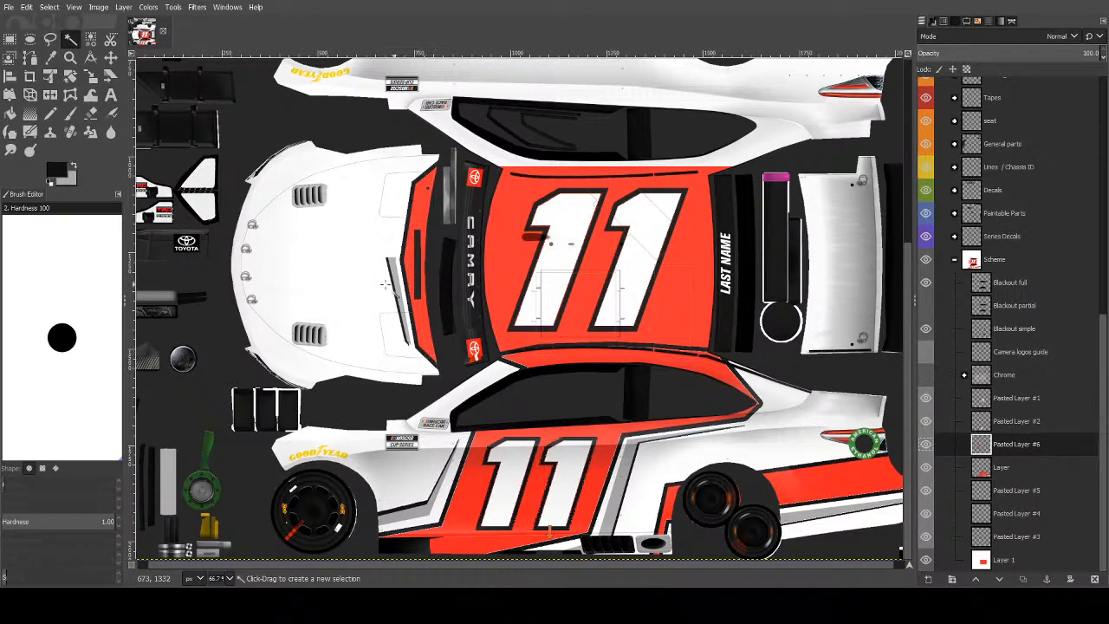
Select the grey and black strip on the hood's lower half and copy it into a new layer.
drag(399, 299, 415, 341)
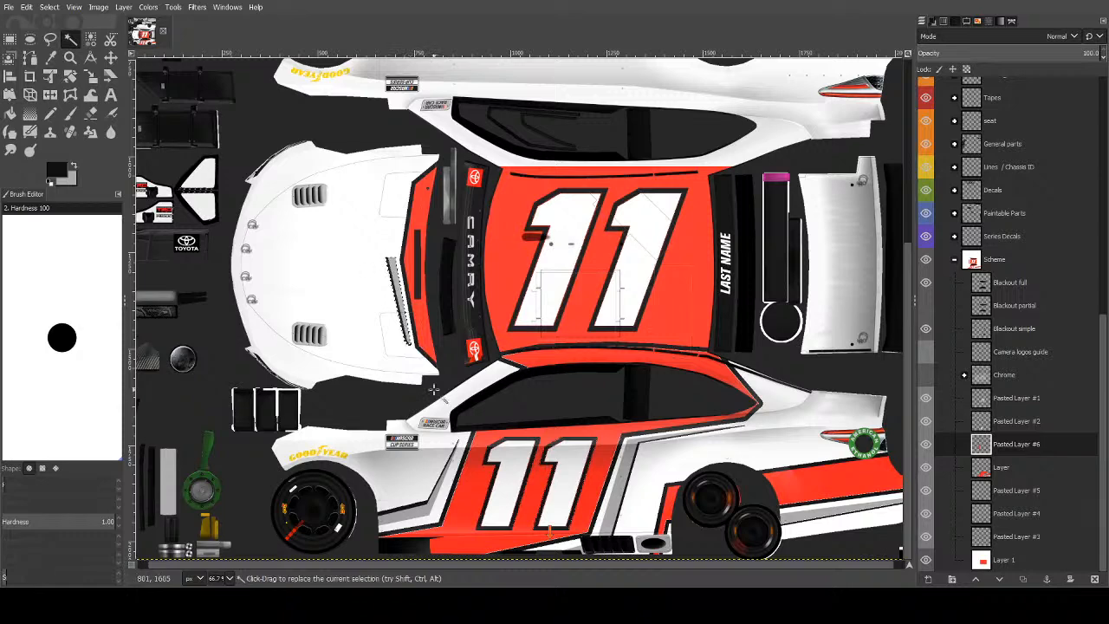
key(ctrl+c)
key(ctrl+v)
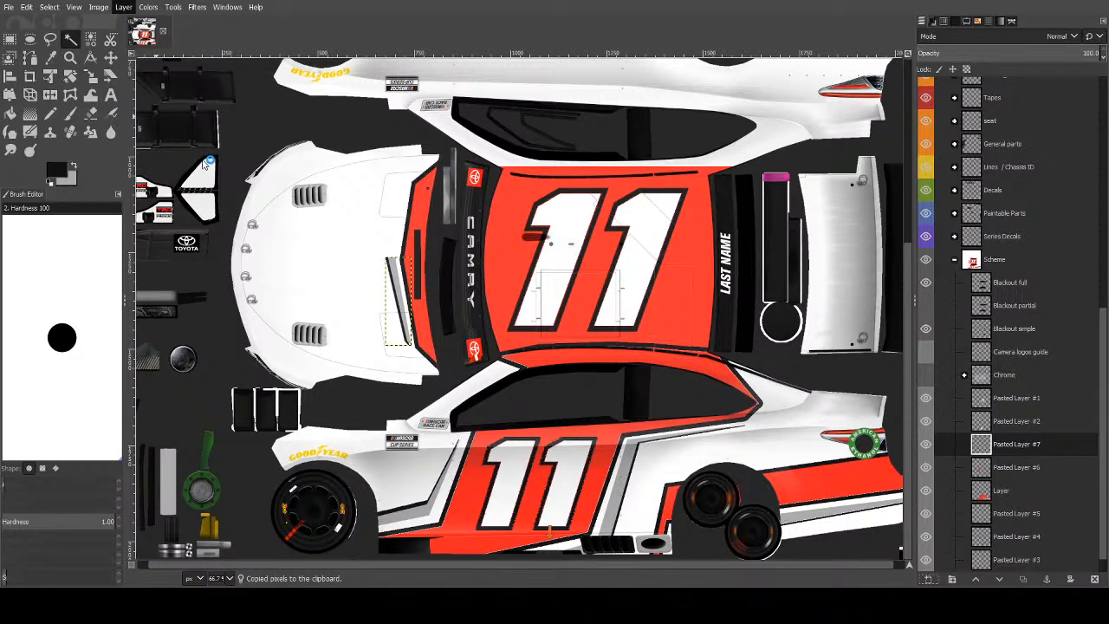
Flip the copied strip vertically and move it onto the hood's upper half so both strips meet in a V.
key(shift+s)
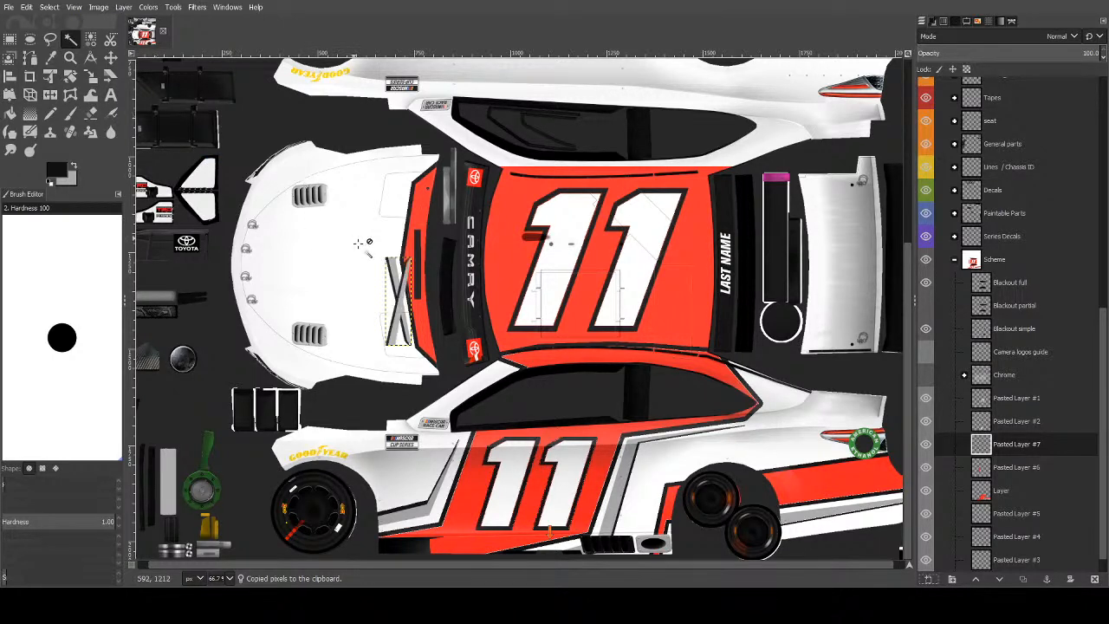
click(399, 303)
drag(406, 309, 401, 224)
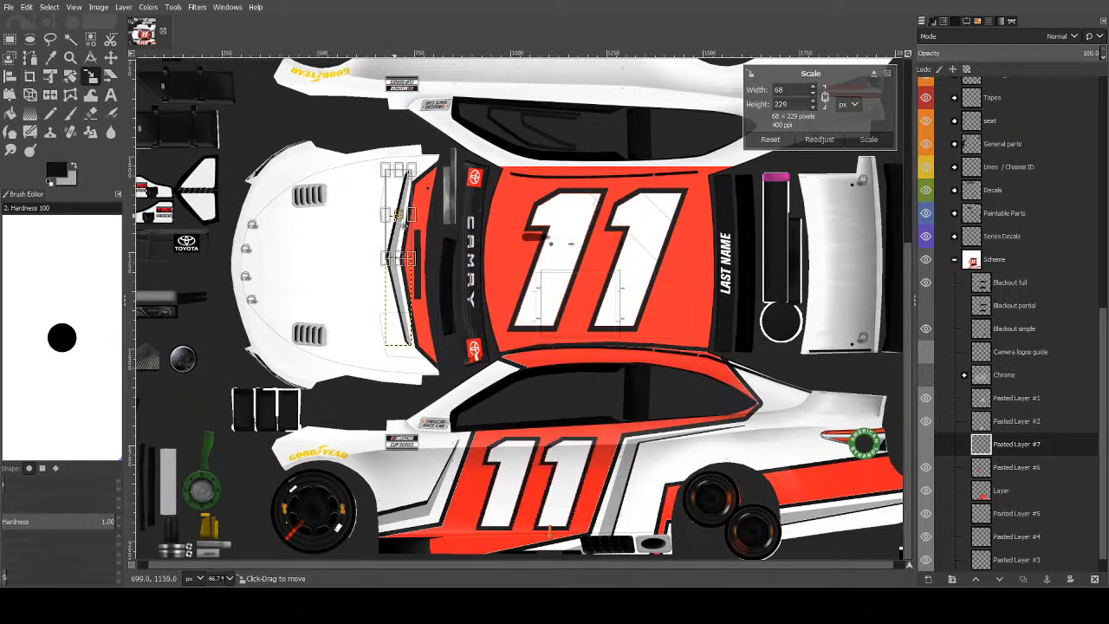
drag(398, 215, 398, 223)
key(Return)
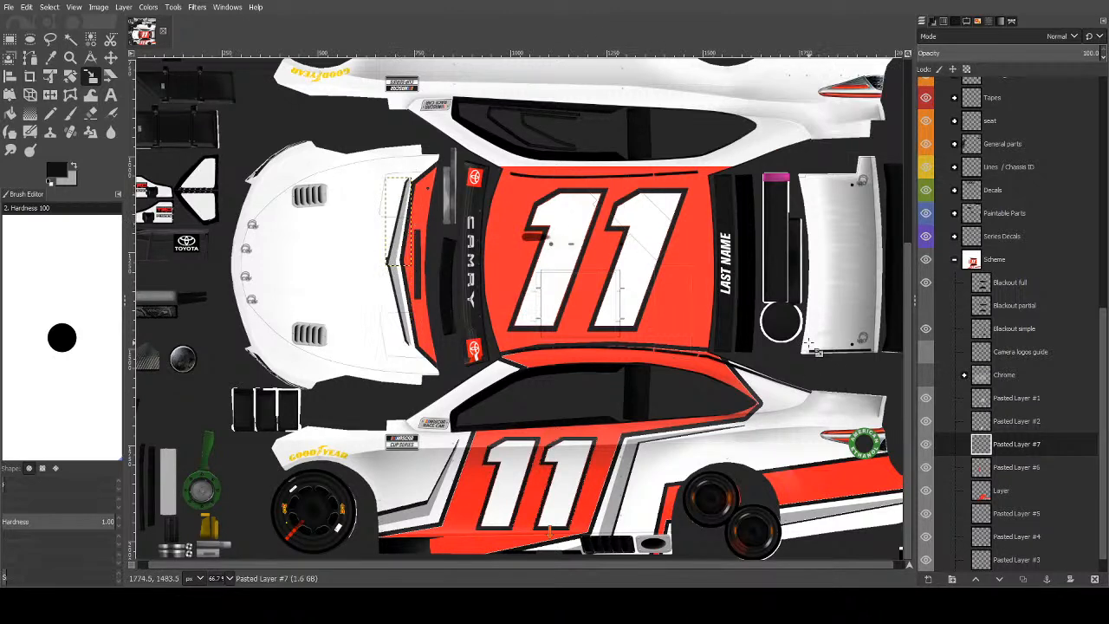
Fine-tune the mirrored strip's alignment with the lower strip and merge Pasted Layer #7 down into Pasted Layer #6.
click(9, 38)
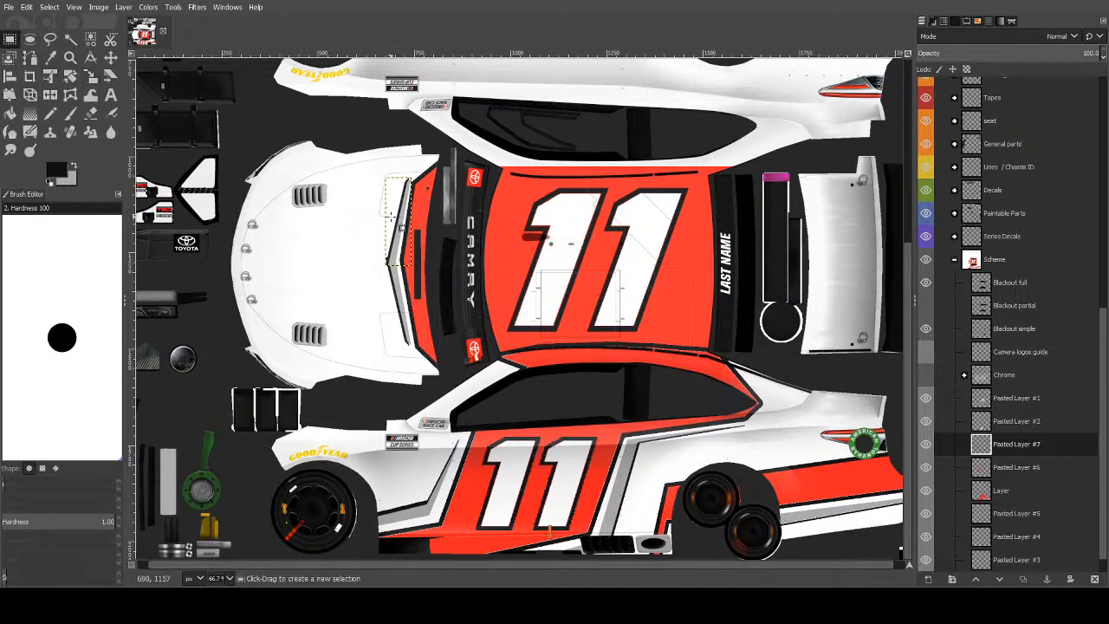
drag(380, 258, 462, 292)
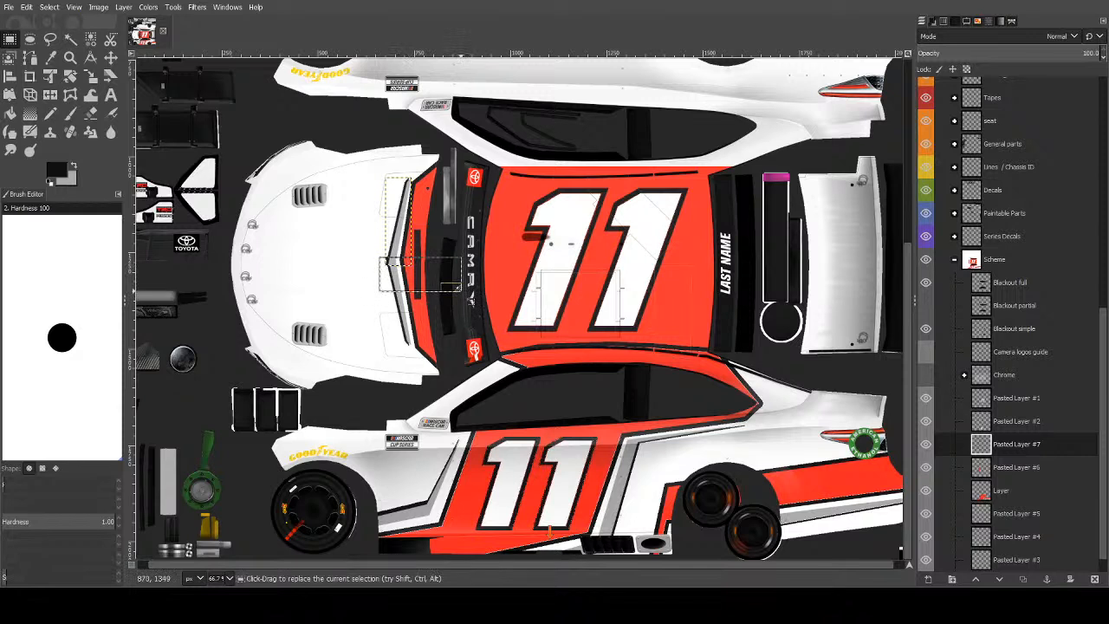
key(shift+s)
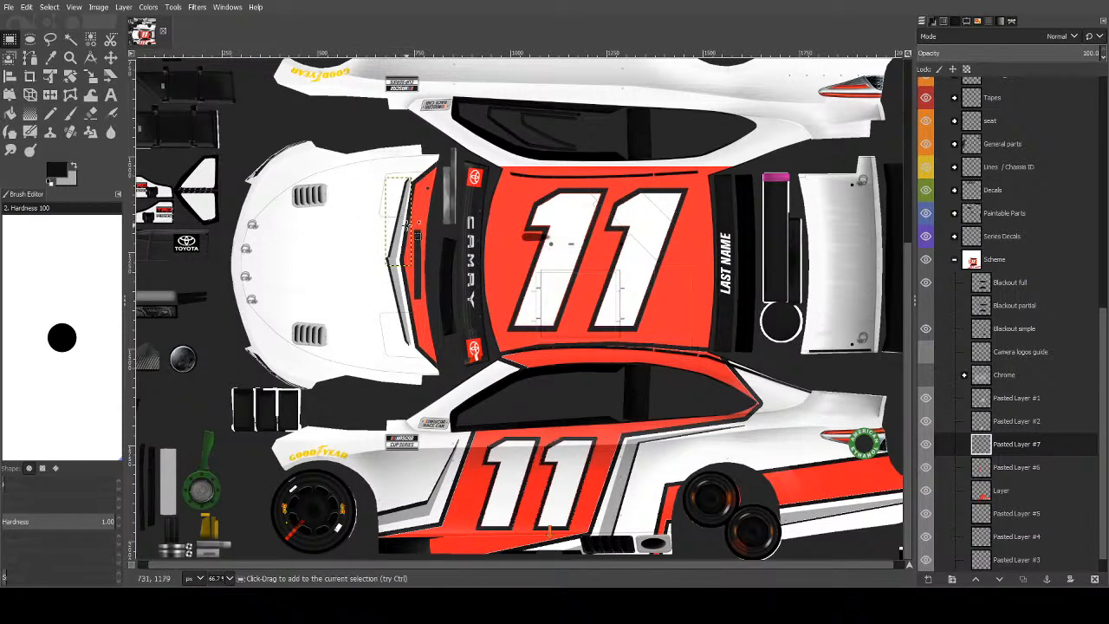
click(400, 226)
drag(401, 226, 399, 223)
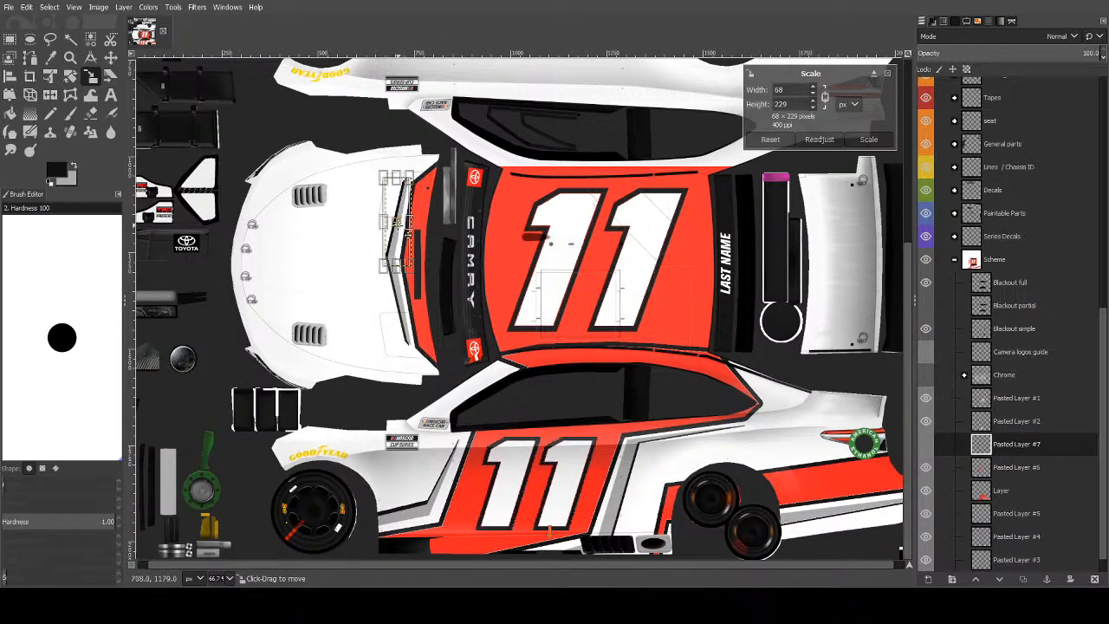
key(Return)
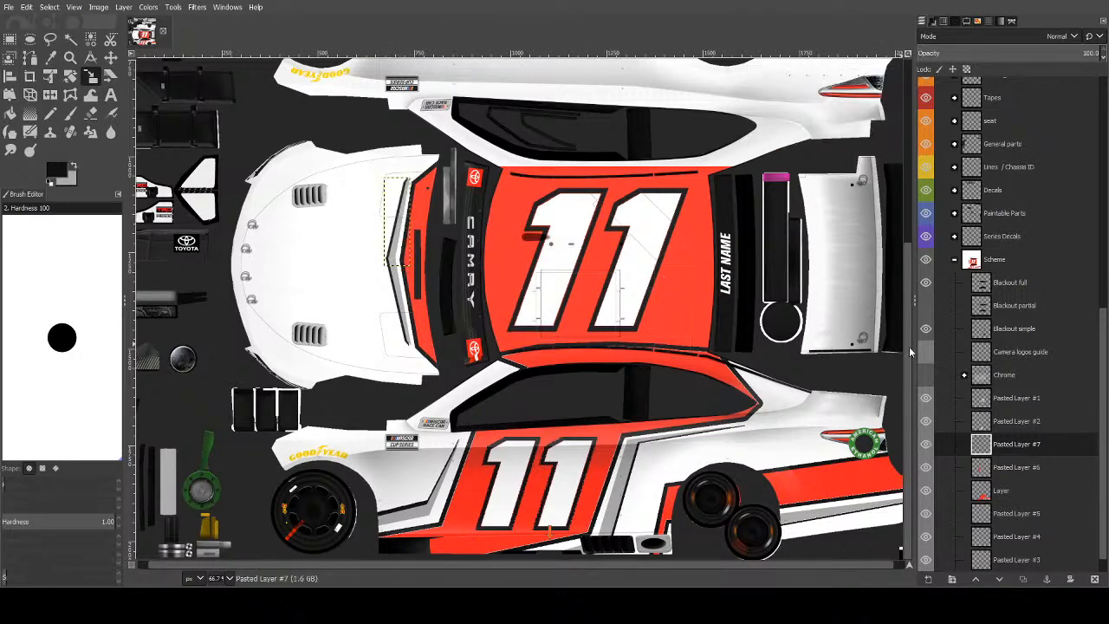
click(923, 191)
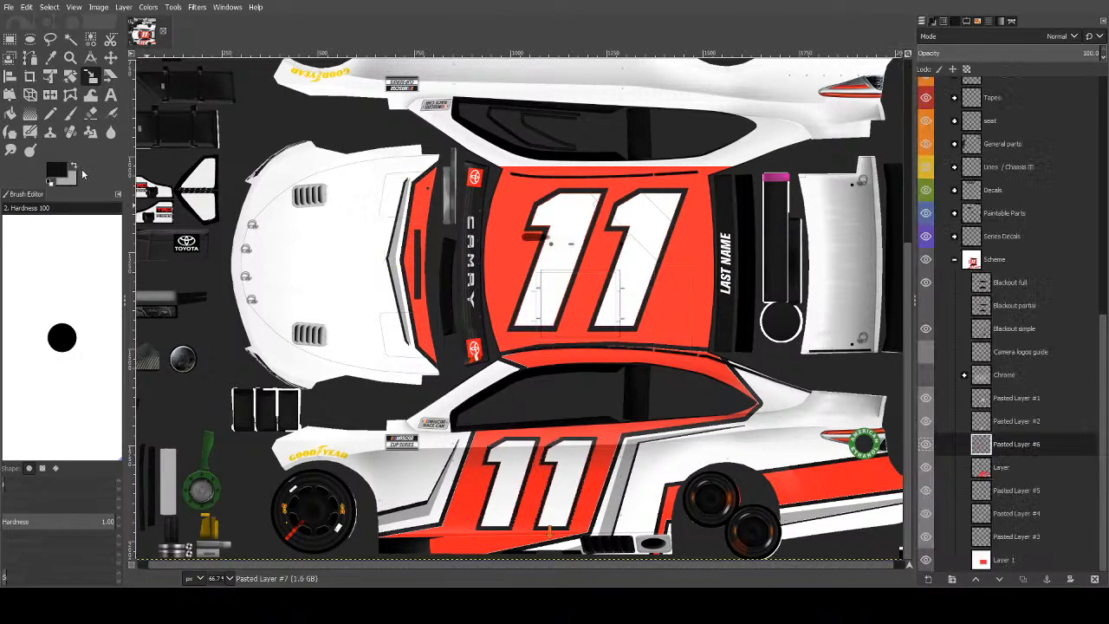
click(70, 38)
click(71, 57)
click(48, 40)
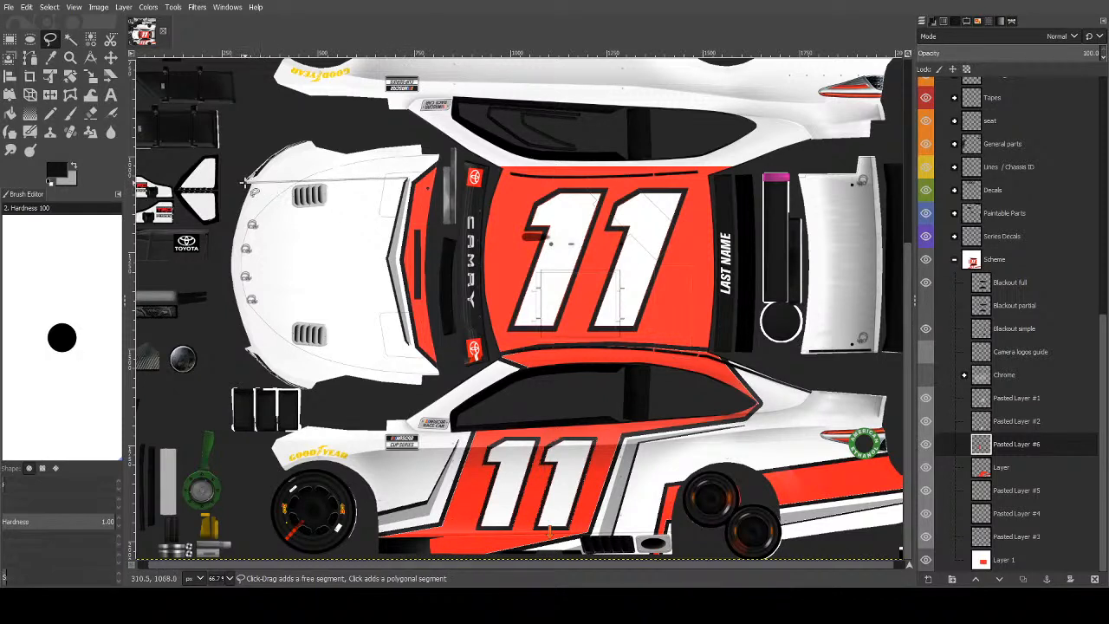
Add a new layer directly above the layer named Layer and select a rectangular band across the upper side of the hood.
click(10, 39)
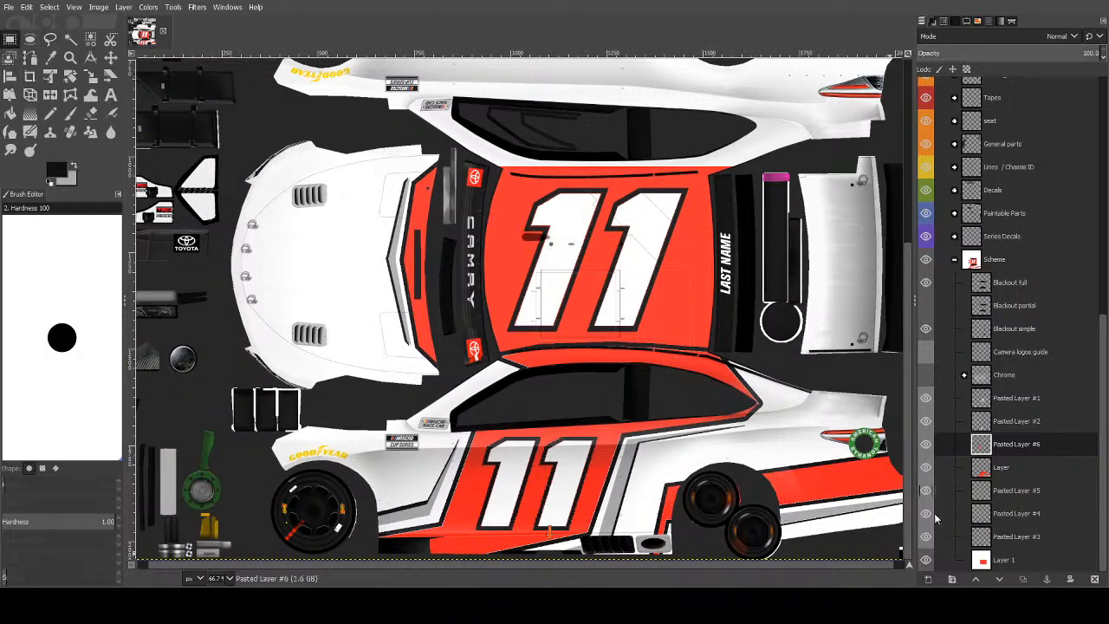
click(1005, 468)
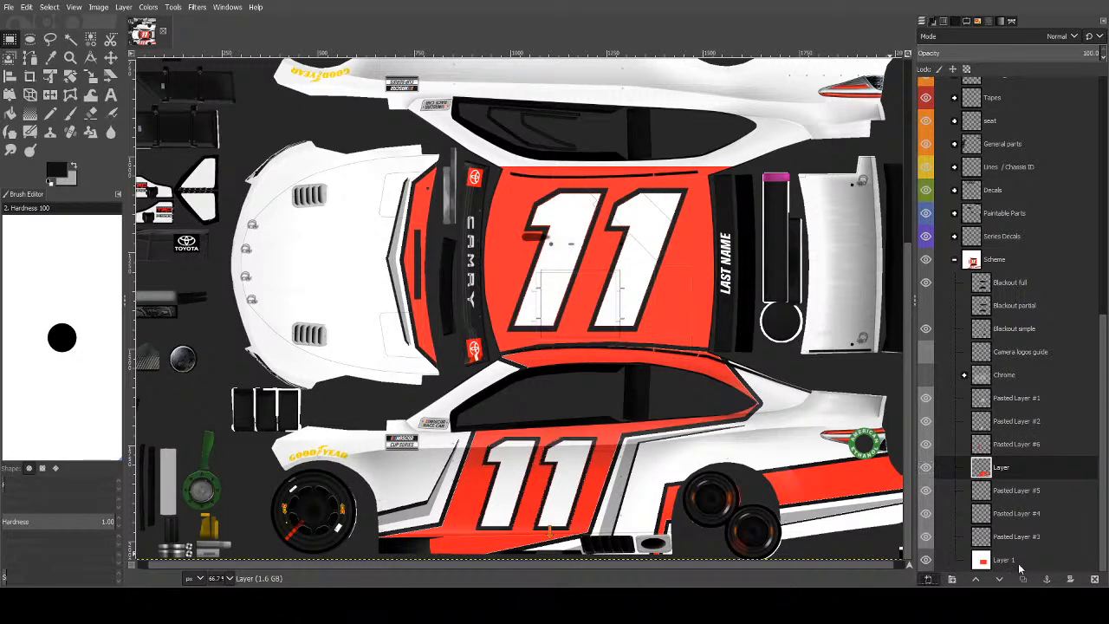
shift+click(928, 579)
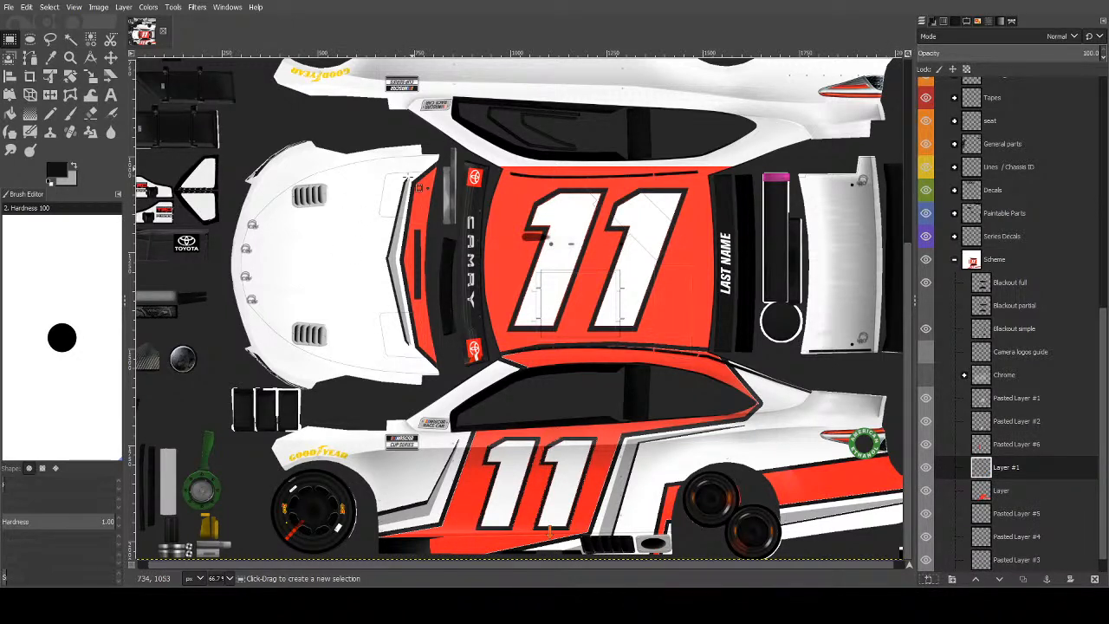
drag(409, 178, 196, 226)
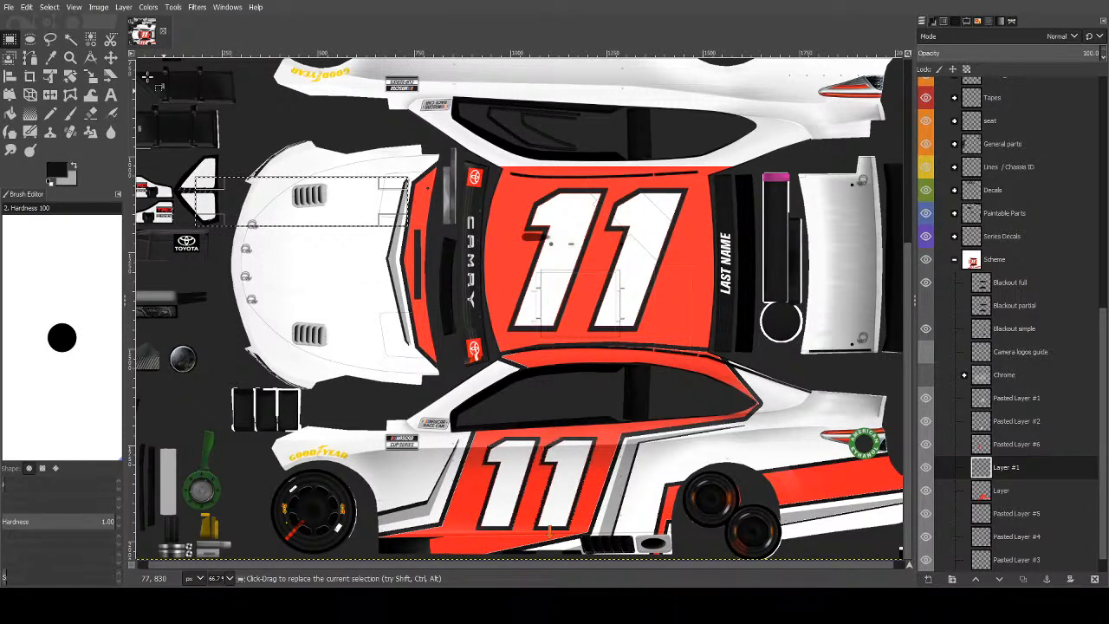
Trim the hood band selection to end at the grey and black strip and fill it black on Layer #1.
click(1002, 449)
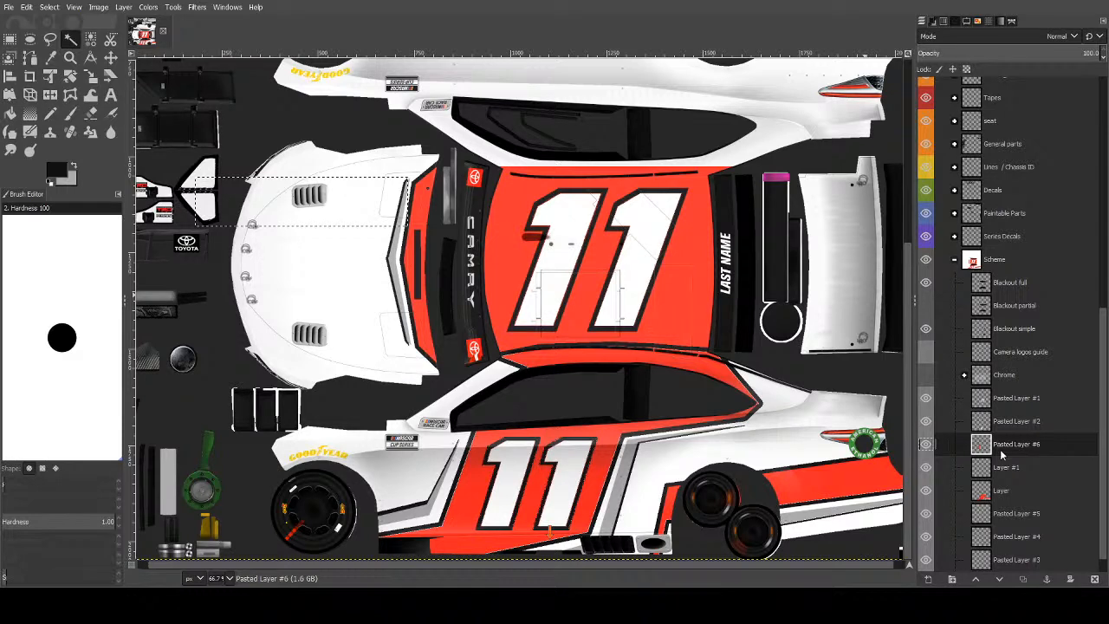
click(48, 40)
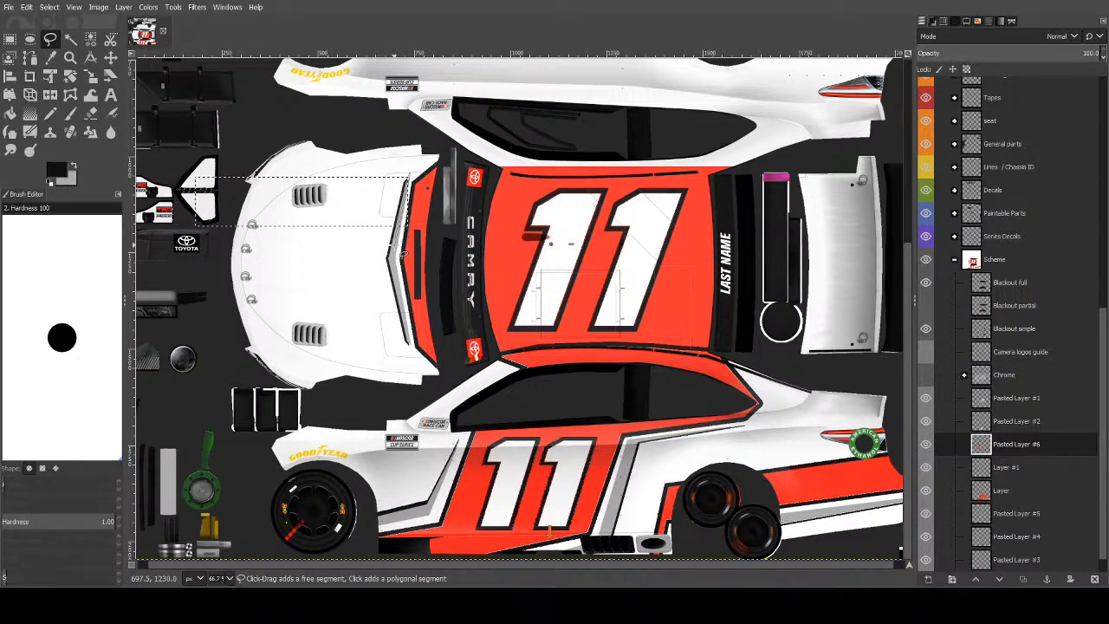
key(u)
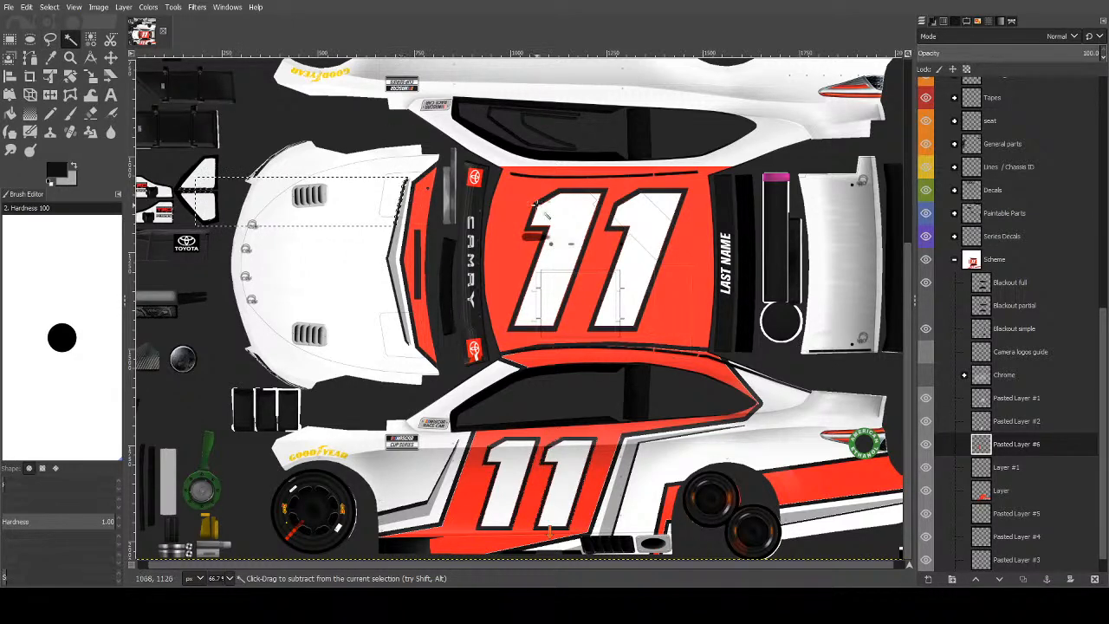
drag(408, 231, 407, 235)
click(9, 114)
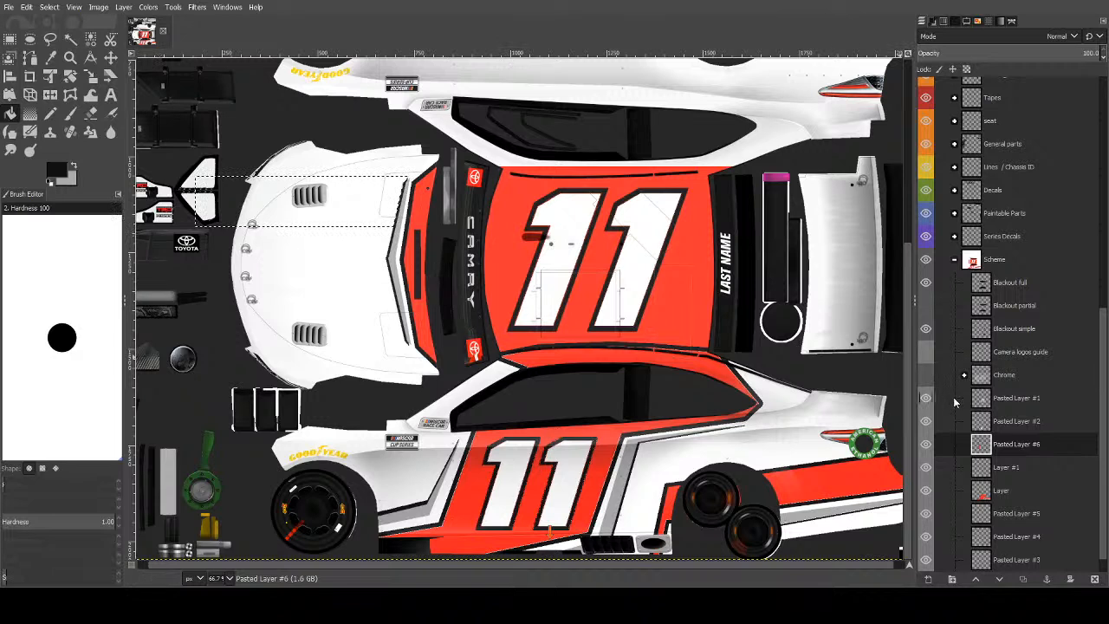
click(1001, 472)
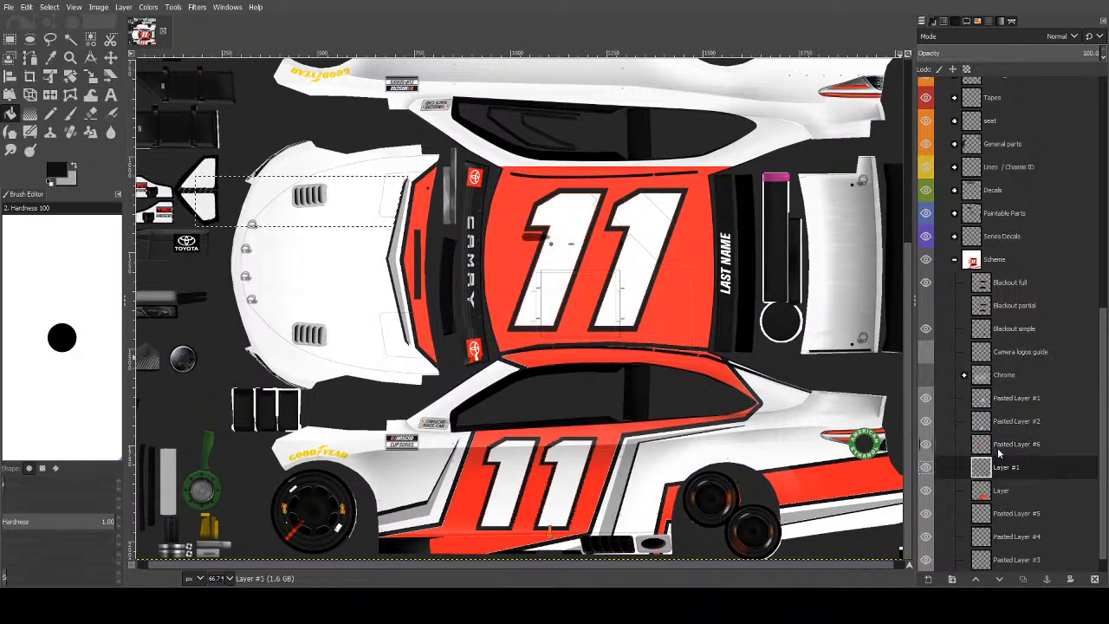
click(353, 217)
key(ctrl+shift+a)
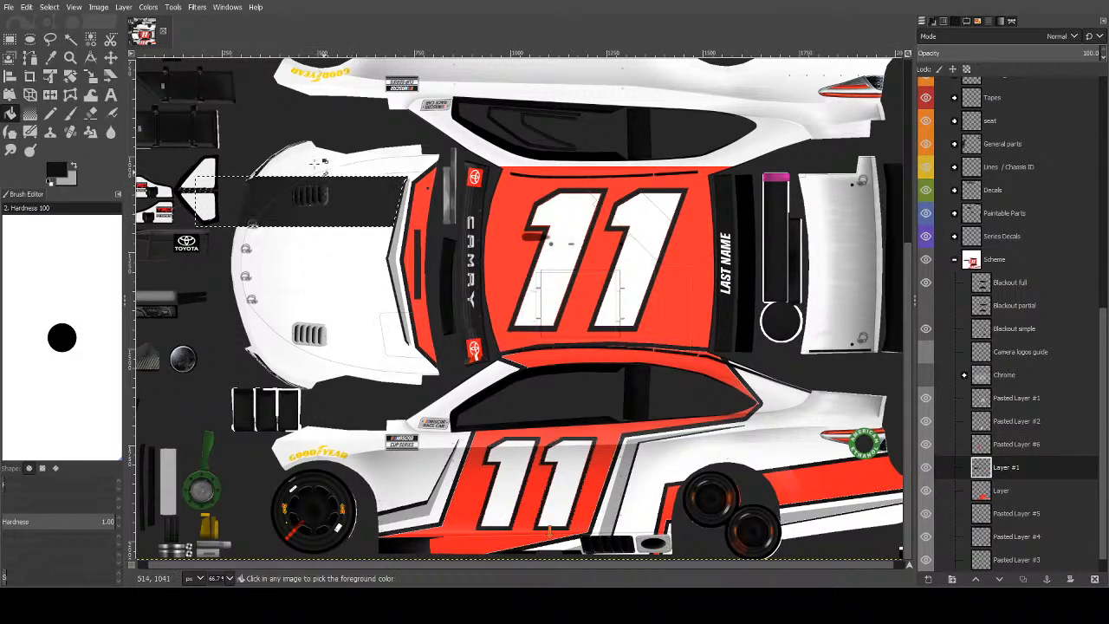
Copy the black hood band into a new layer and move the copy onto the hood's lower half.
click(70, 39)
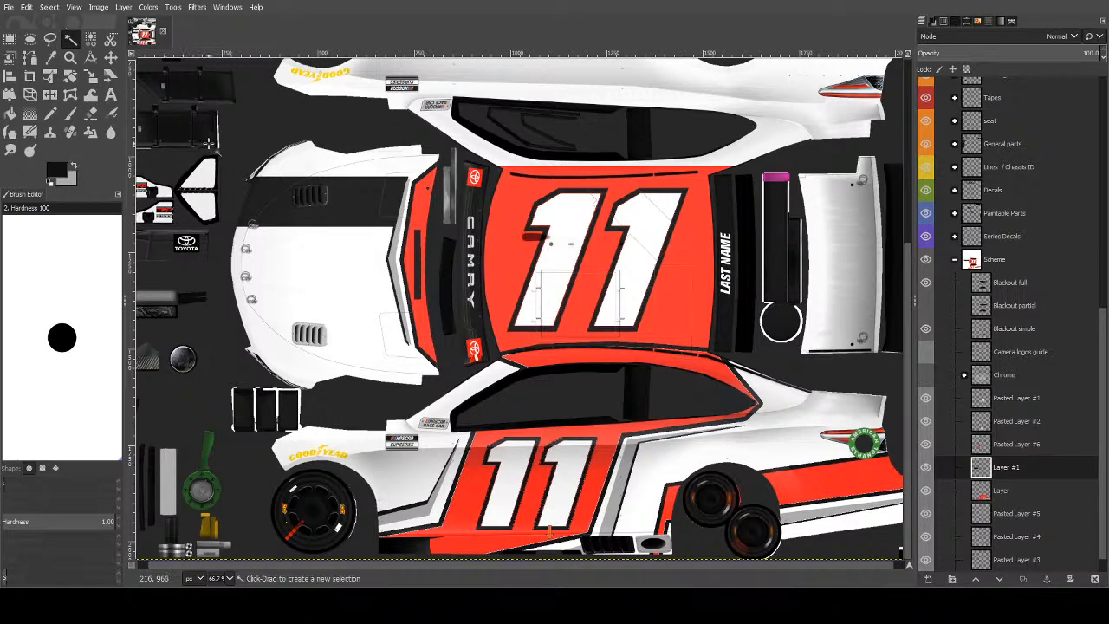
click(359, 180)
key(ctrl+c)
key(ctrl+v)
click(927, 579)
key(shift+s)
drag(309, 211, 310, 317)
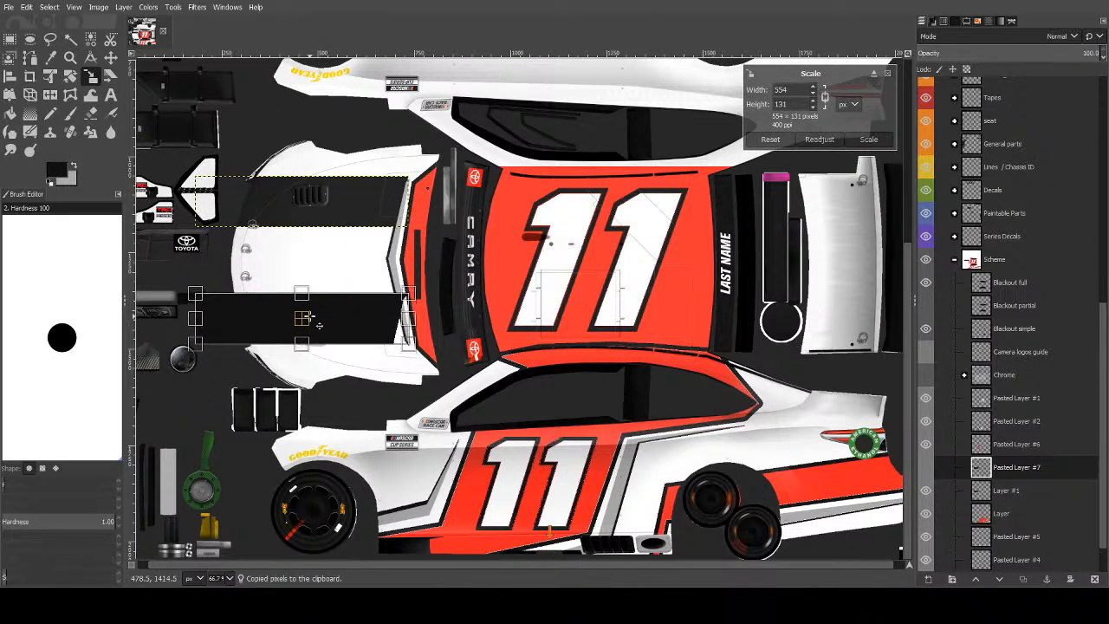
key(Return)
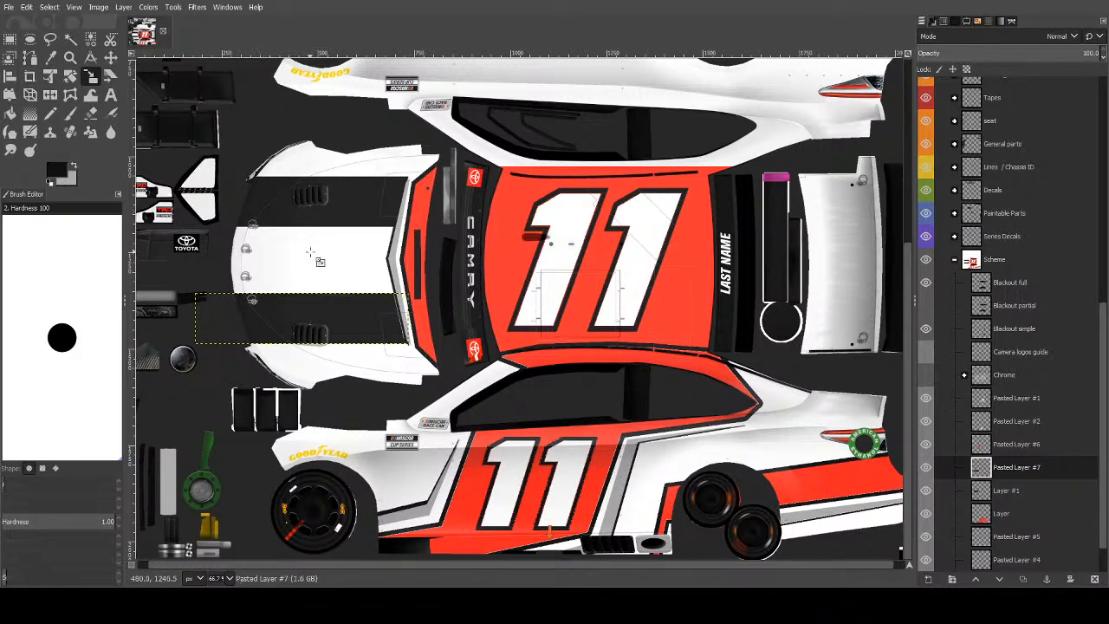
Nudge the copied black band into line with the upper one and merge it down into Layer #1.
click(310, 319)
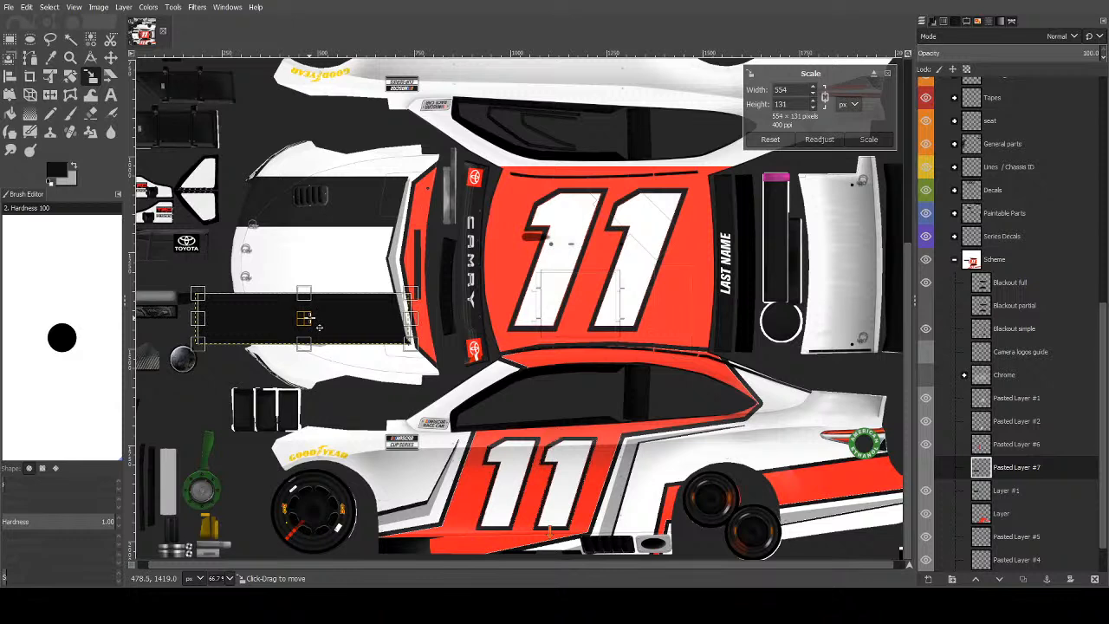
key(Escape)
click(70, 39)
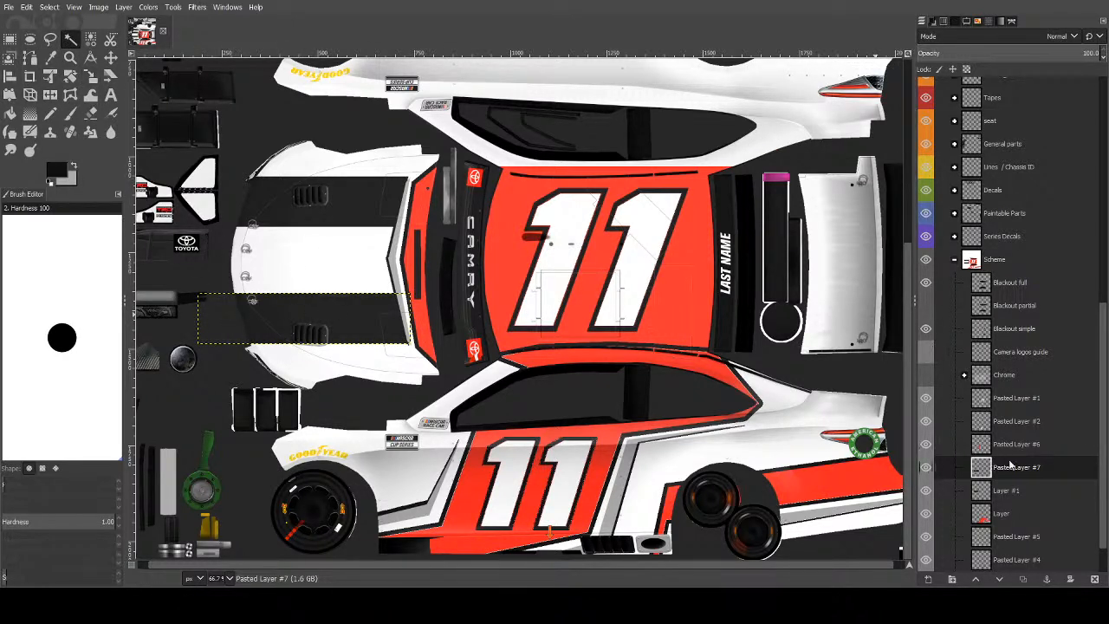
key(ctrl+z)
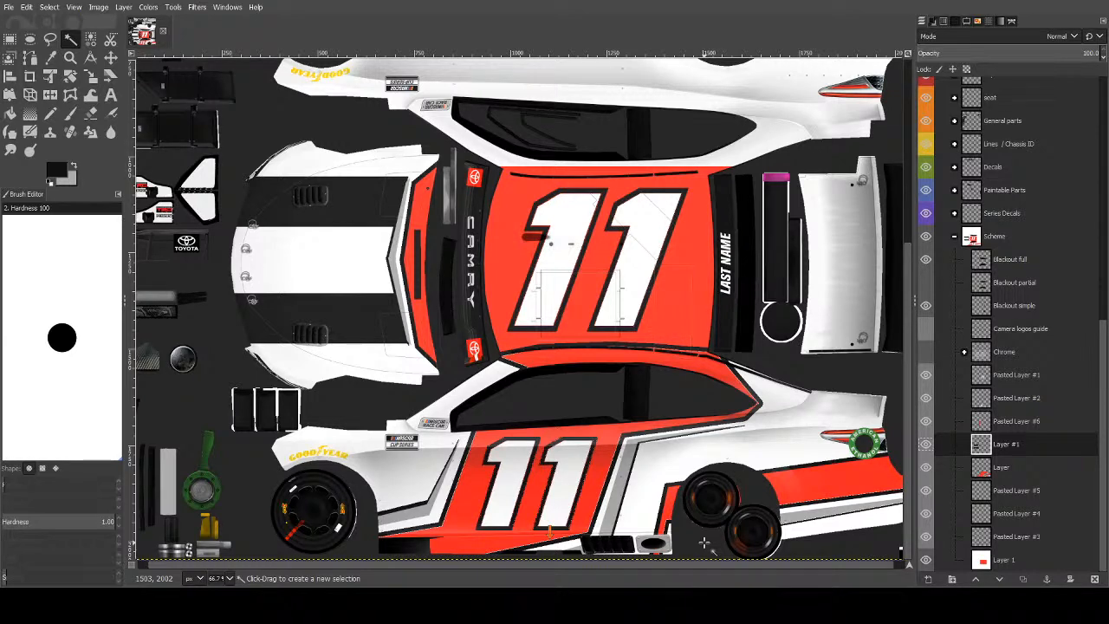
scroll(540, 483, up, 5)
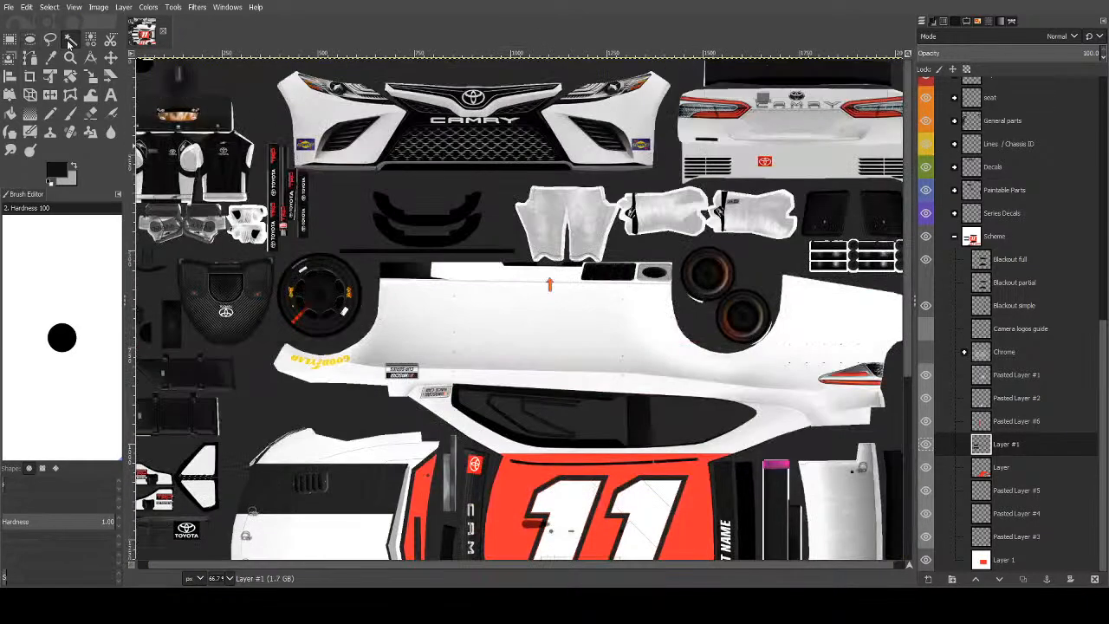
scroll(258, 179, down, 5)
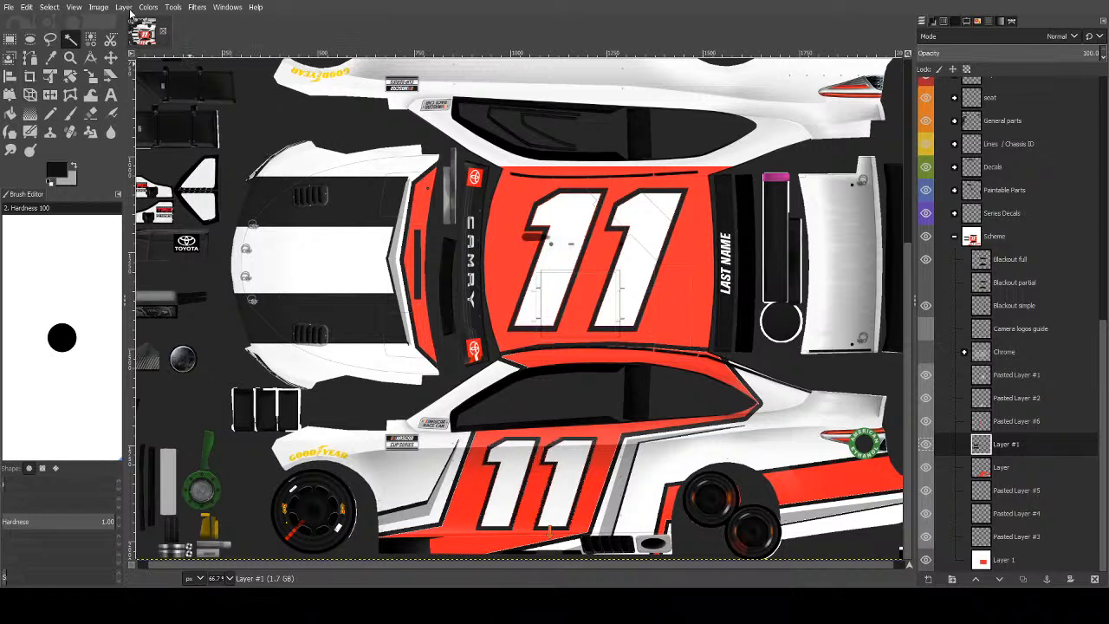
Crop Layer #1 to its content and scale the two black hood stripes to 482 × 308 pixels.
key(shift+s)
click(212, 232)
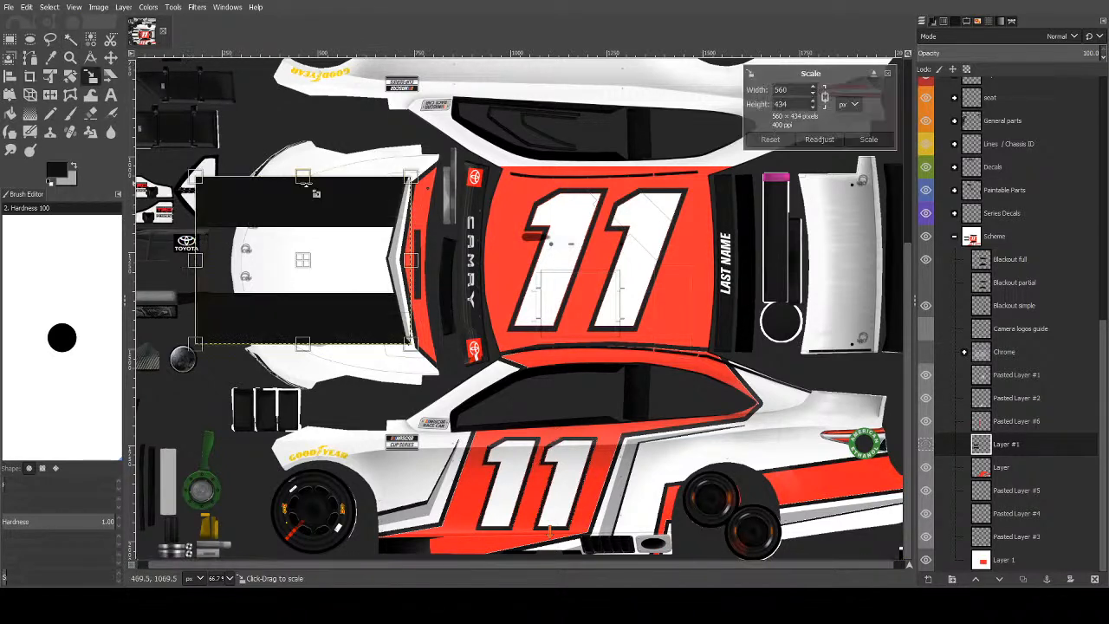
drag(310, 224, 320, 237)
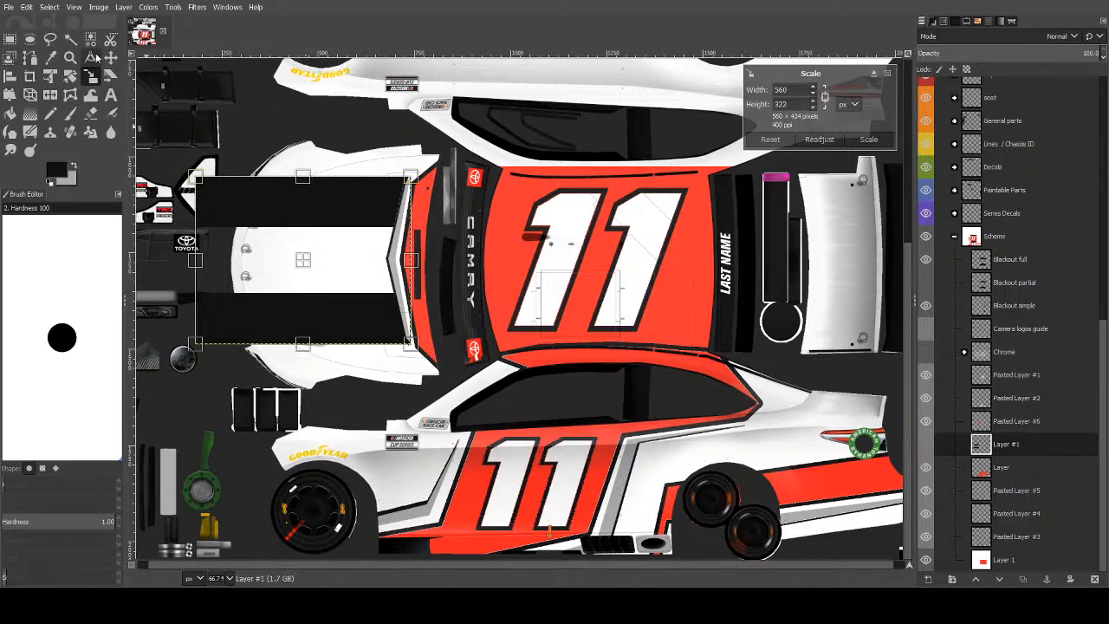
click(14, 40)
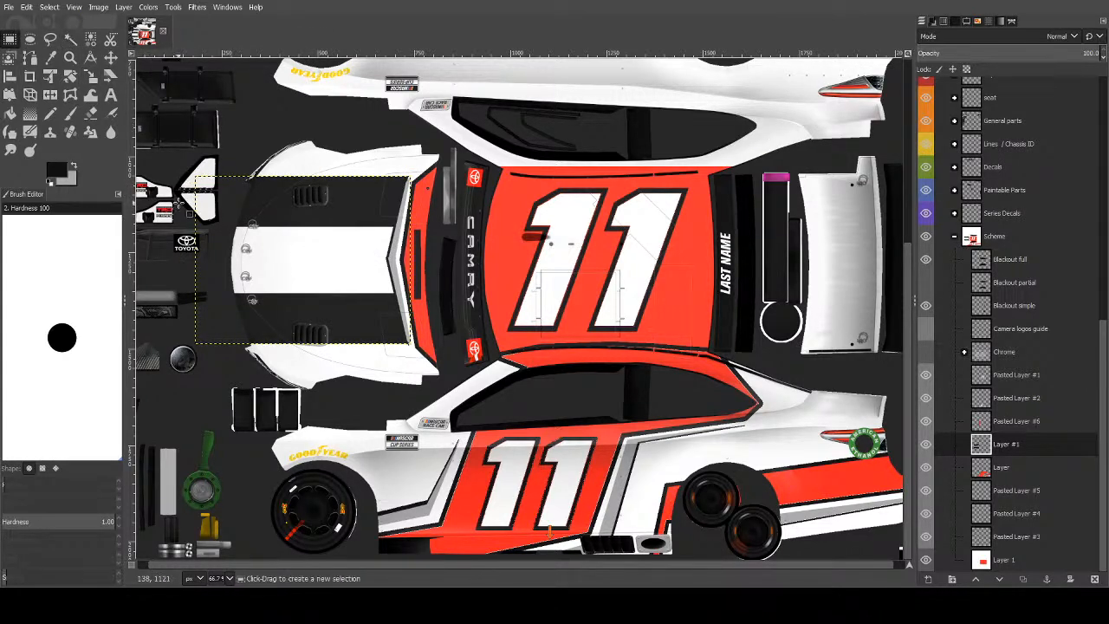
drag(170, 200, 429, 312)
key(shift+s)
click(241, 201)
drag(241, 201, 272, 225)
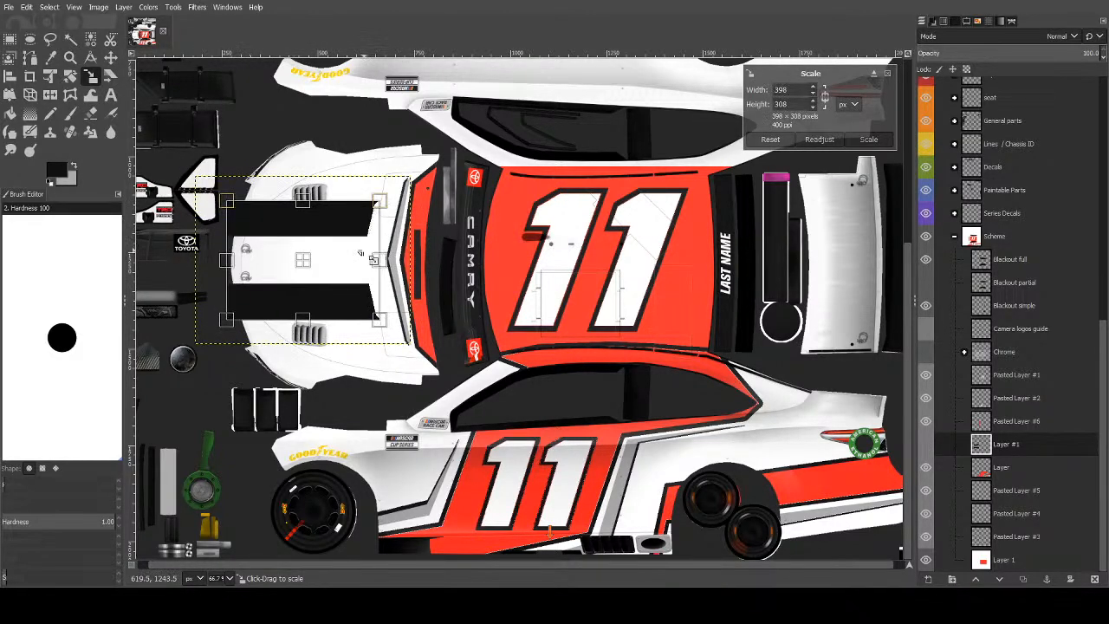
mouse_move(387, 264)
mouse_down()
mouse_move(482, 264)
mouse_move(406, 260)
mouse_up()
drag(224, 260, 220, 260)
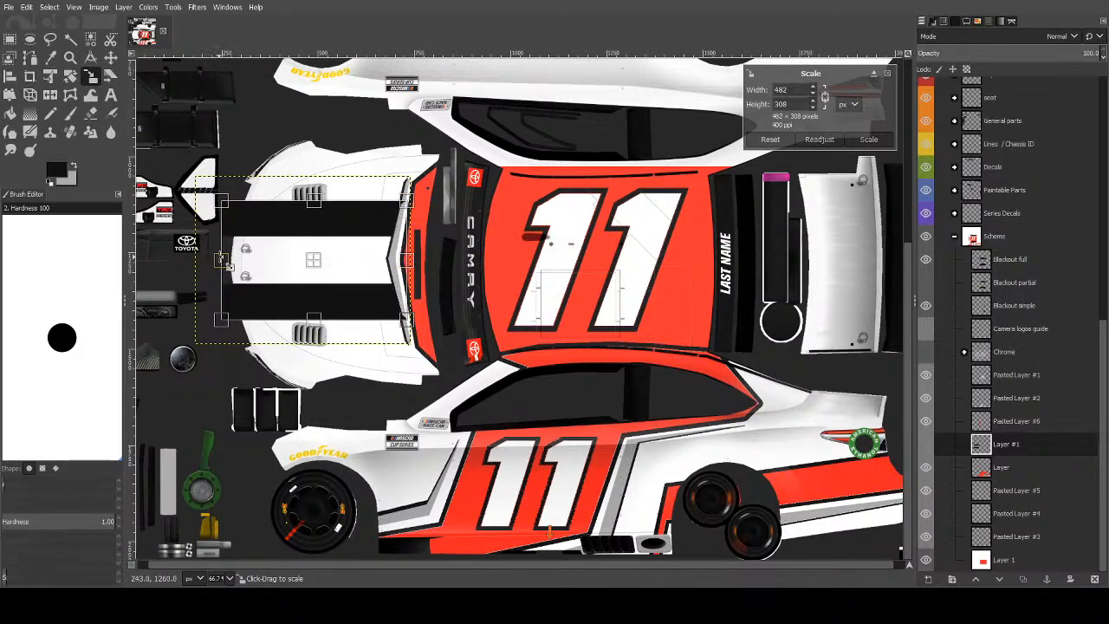
key(Return)
Rescale the two black hood stripes to 533 × 355 pixels, then delete Layer #1.
click(70, 38)
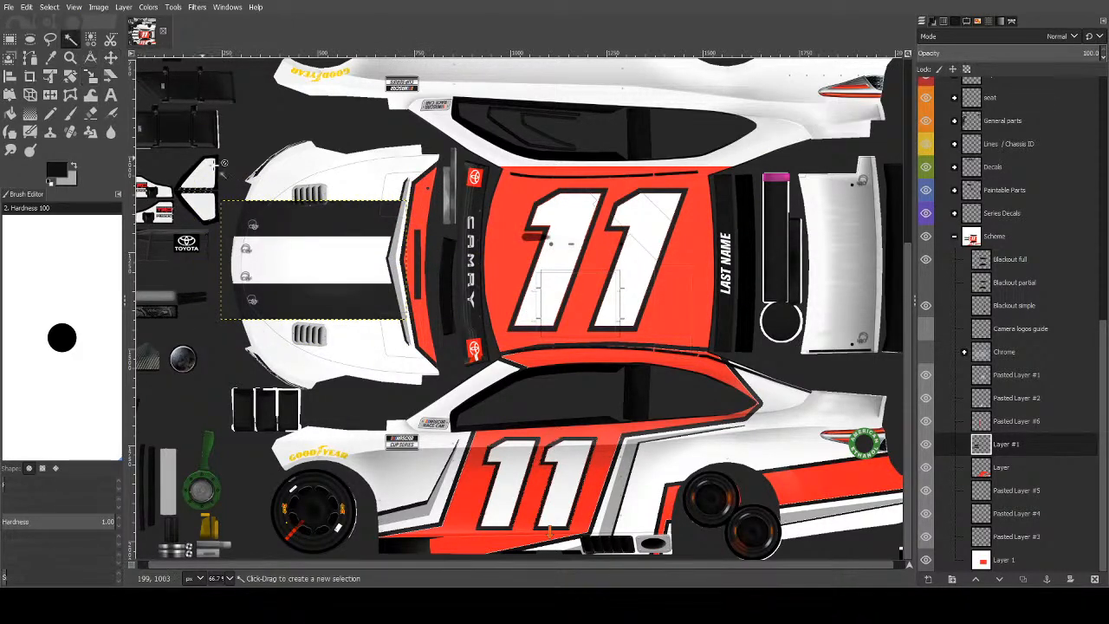
key(shift+s)
mouse_move(230, 300)
mouse_down()
mouse_move(203, 313)
mouse_move(214, 306)
mouse_up()
drag(232, 208, 223, 200)
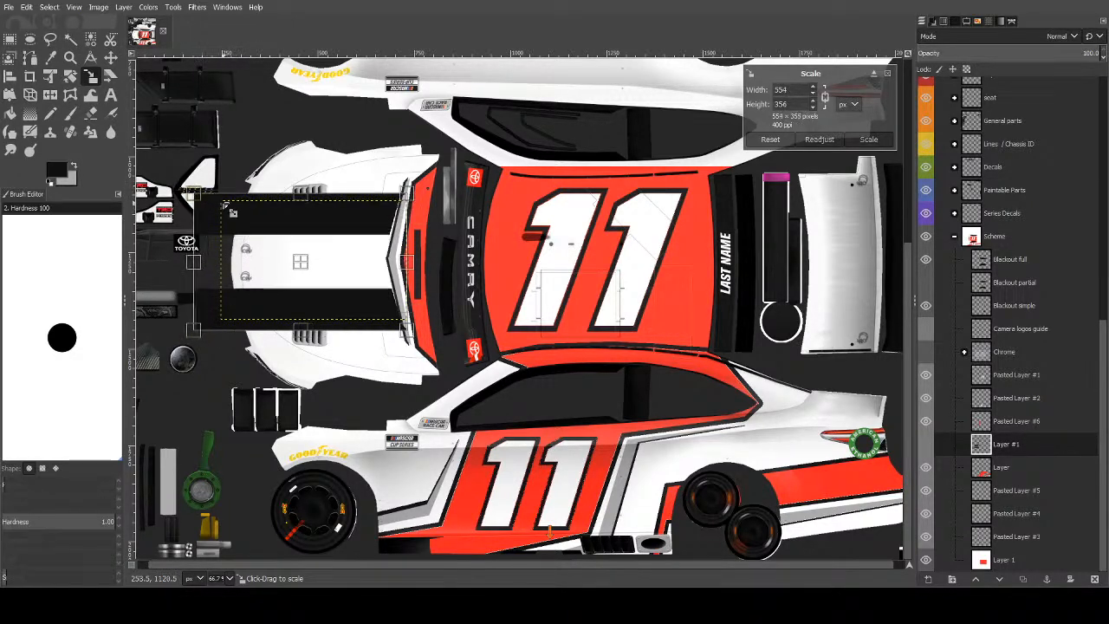
drag(420, 267, 425, 266)
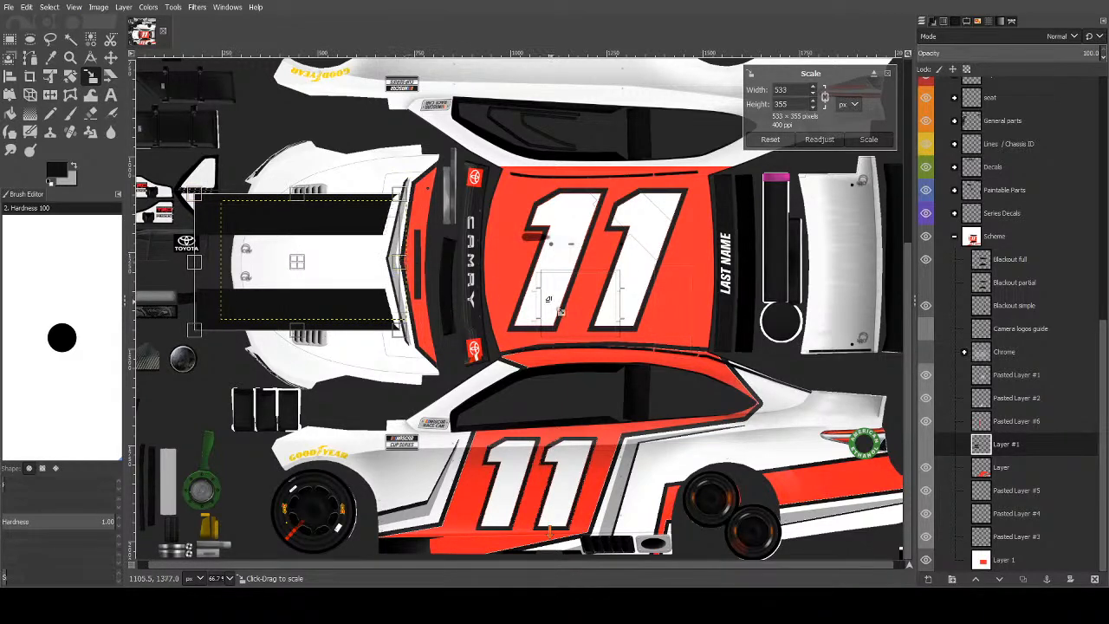
key(Return)
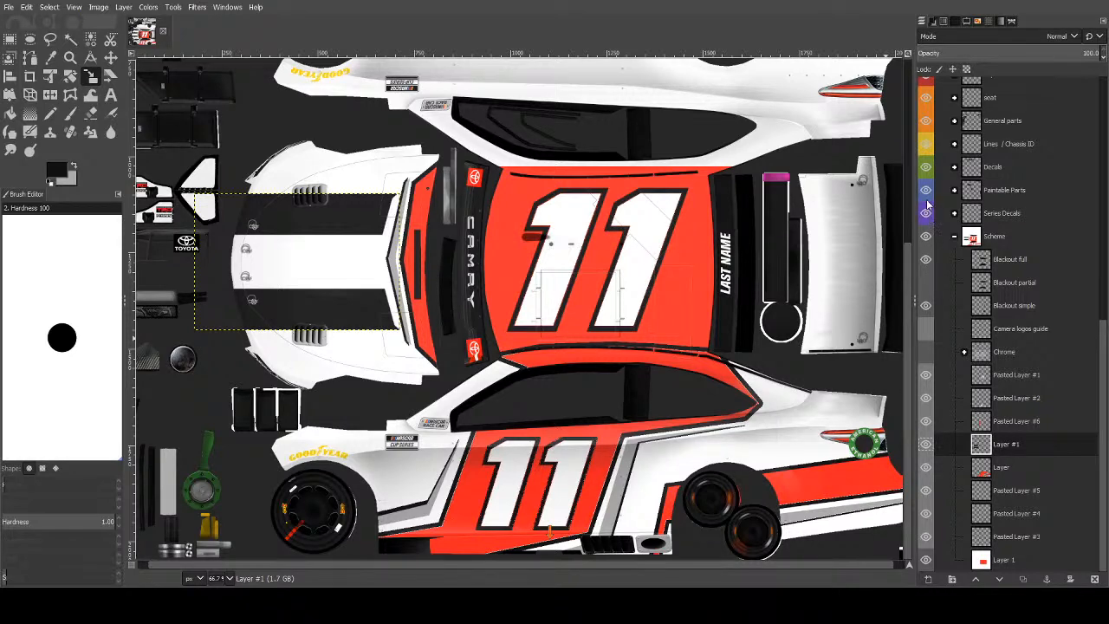
key(Delete)
Paste the DEX Imaging logo into a new layer and remove its white background.
click(70, 39)
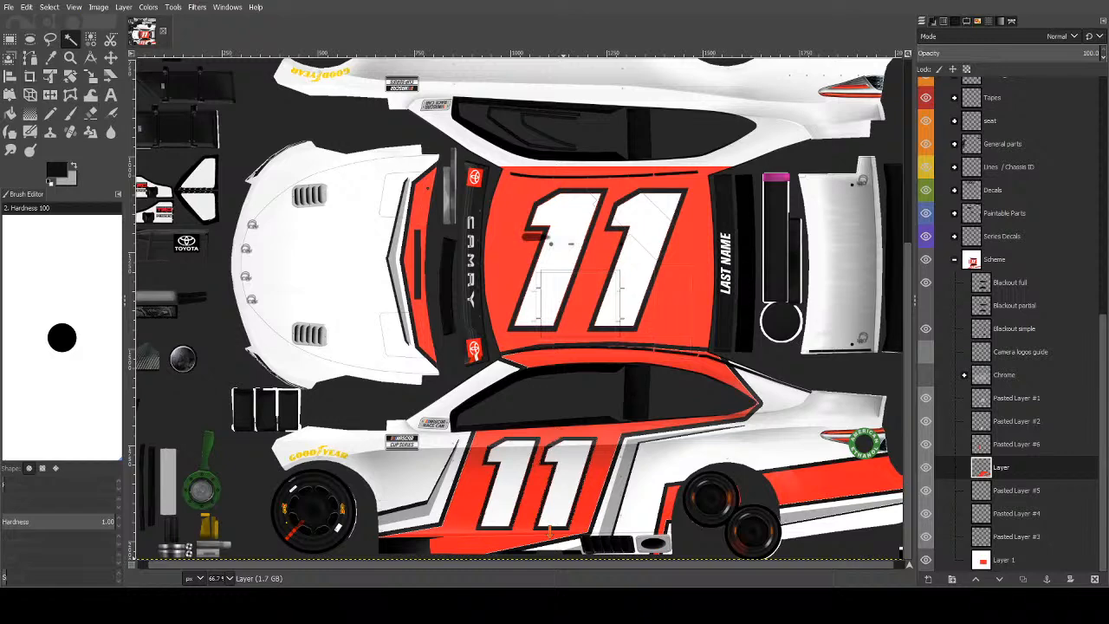
key(ctrl+v)
click(929, 579)
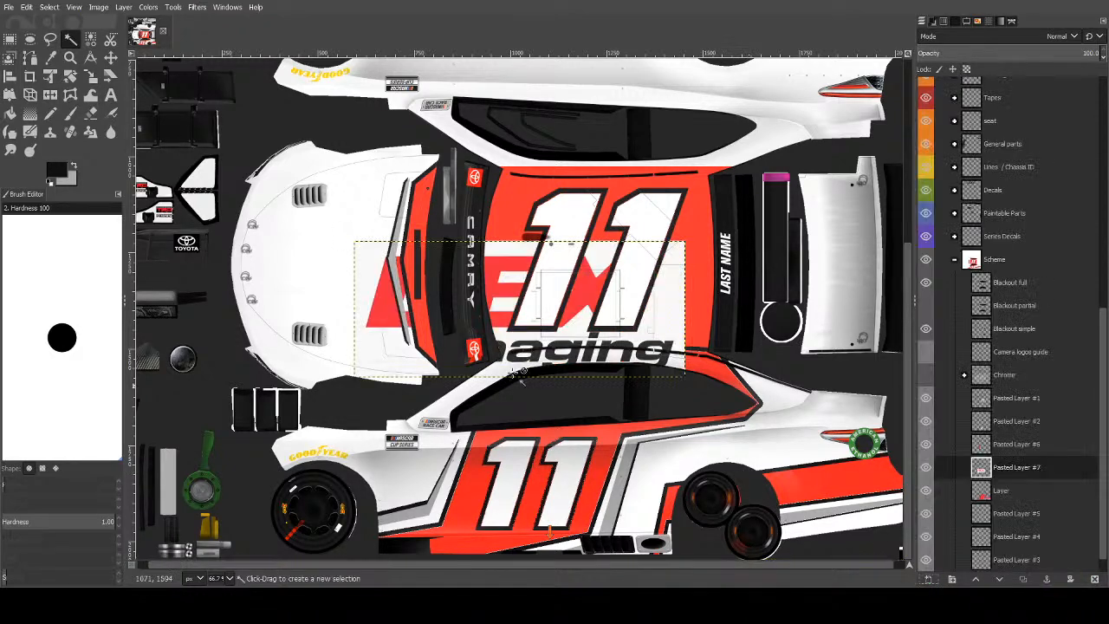
click(90, 38)
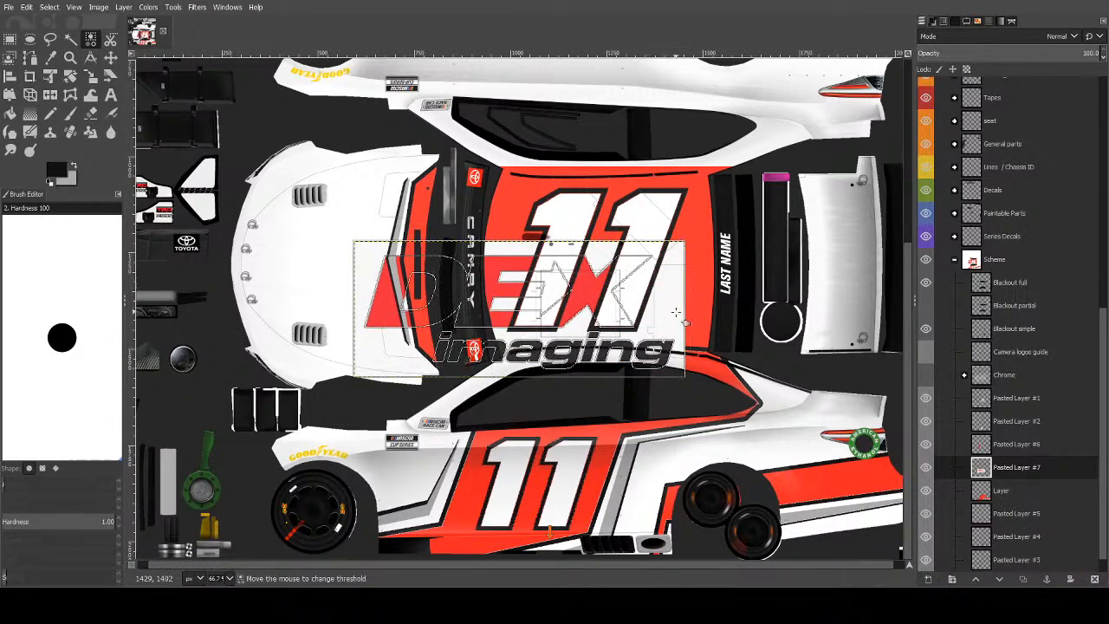
click(677, 314)
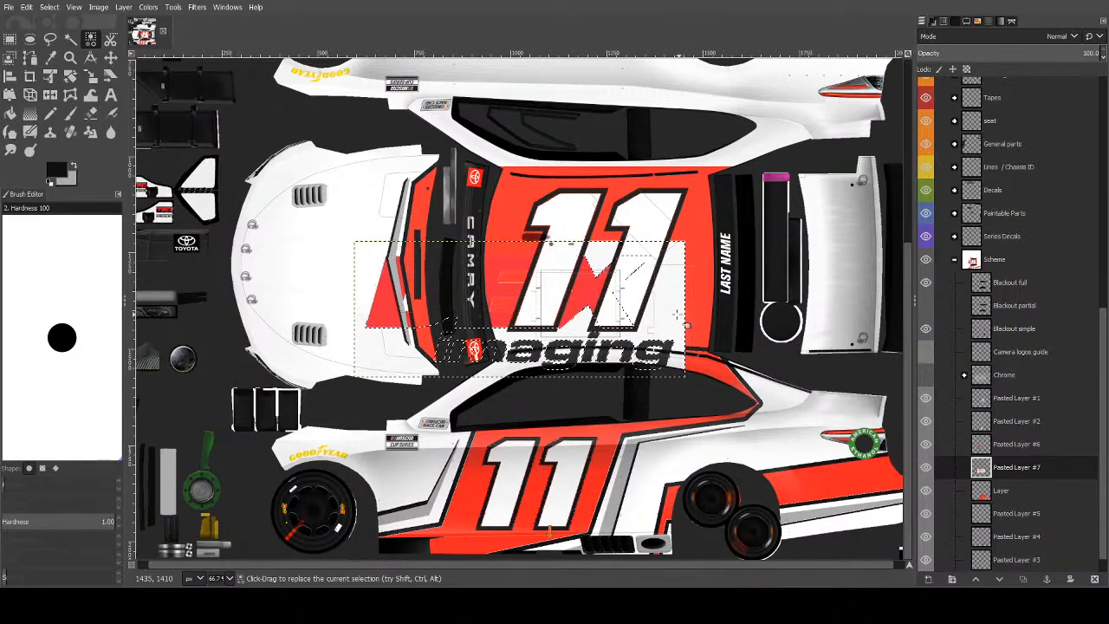
key(Delete)
key(ctrl+shift+a)
Select the logo's DEX letters and repaint them in the livery's red.
click(428, 263)
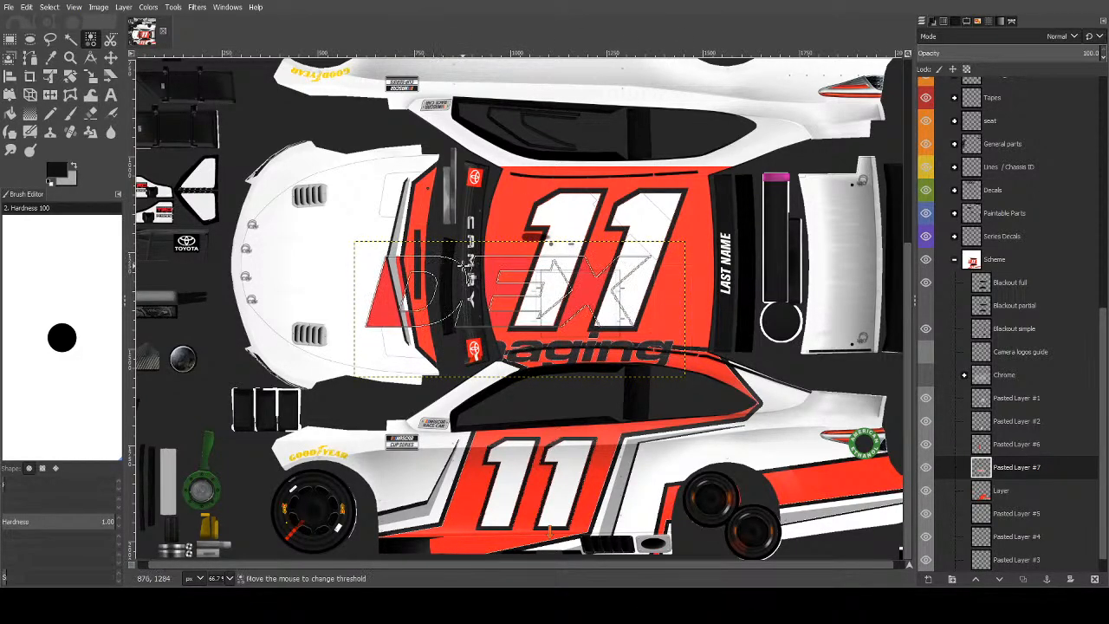
drag(54, 172, 791, 296)
click(862, 312)
click(852, 357)
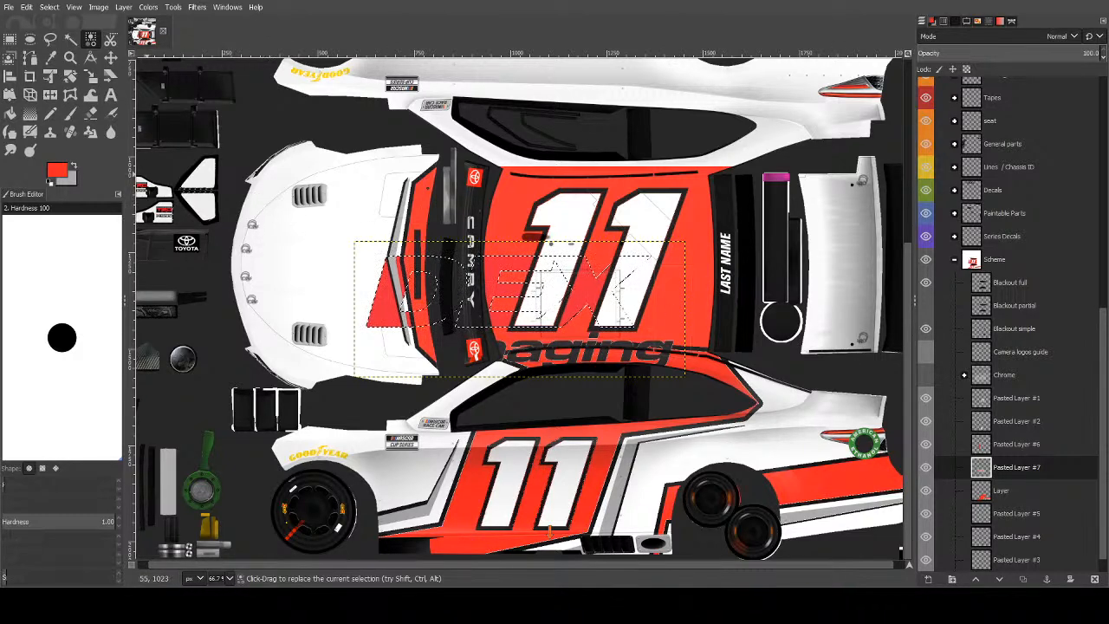
click(70, 114)
key(ctrl+shift+a)
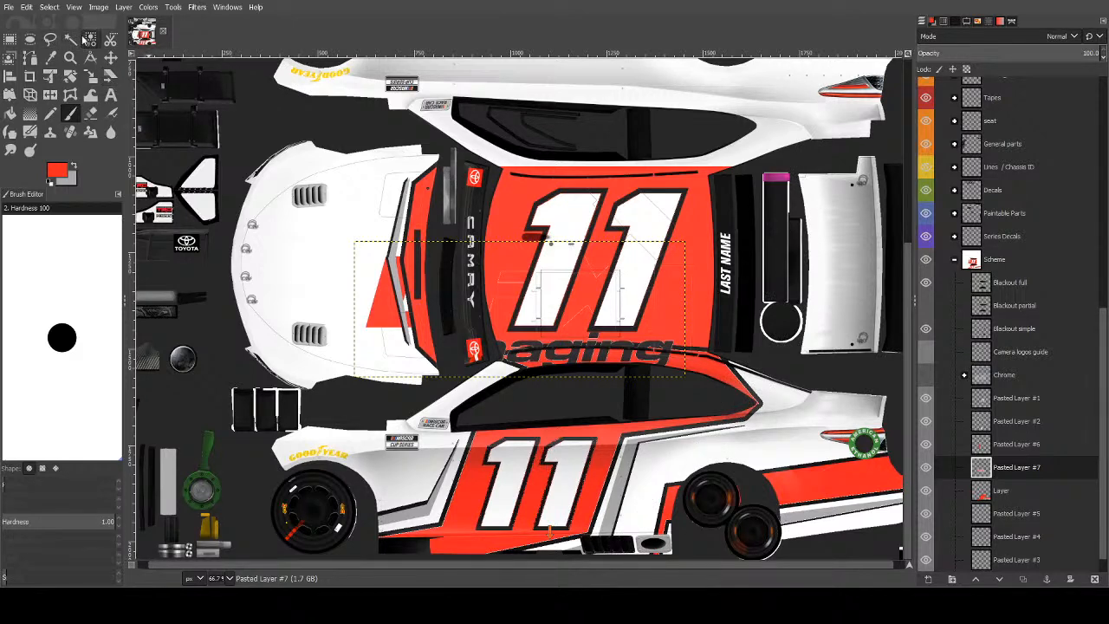
Crop the DEX Imaging logo layer to its content and move the logo onto the hood.
click(71, 40)
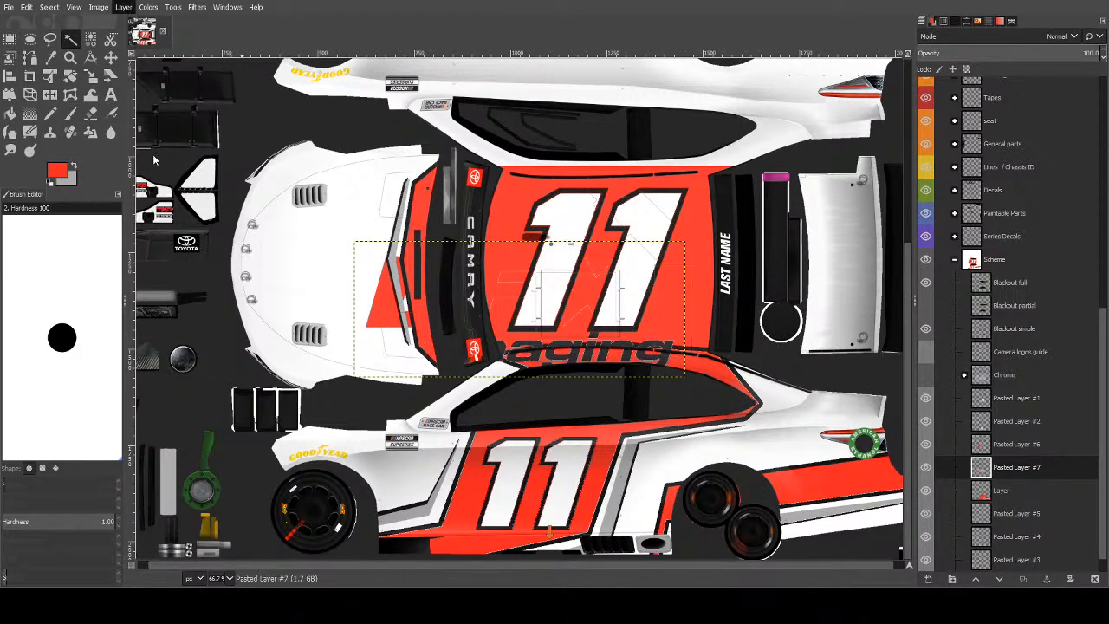
key(shift+s)
click(551, 321)
drag(523, 314, 317, 278)
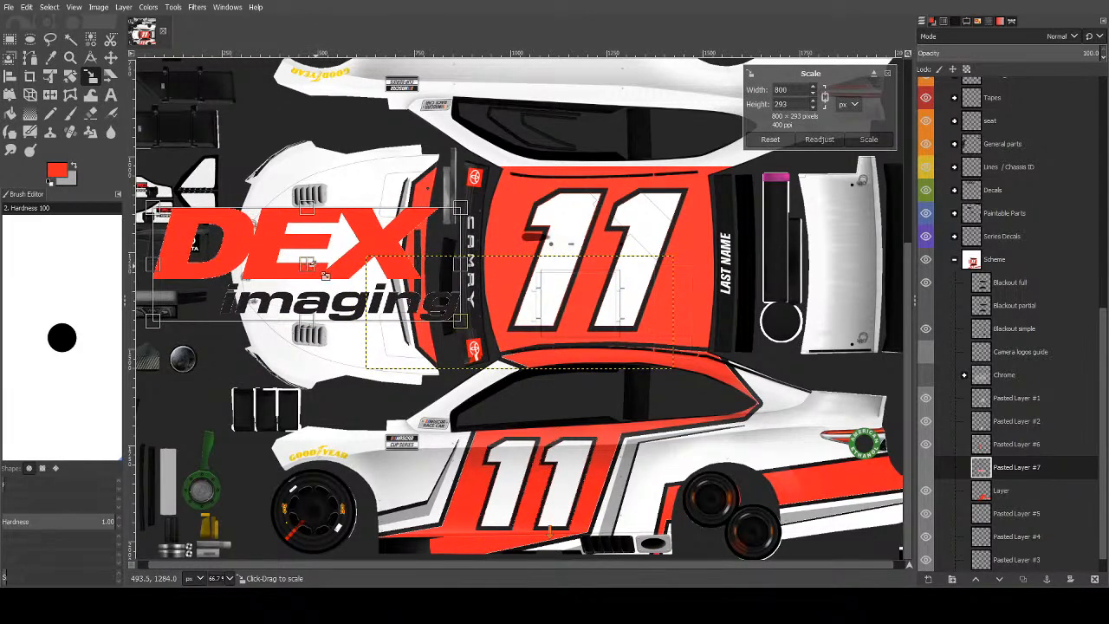
key(Return)
Rotate the DEX Imaging logo by 90° so it reads across the hood.
key(shift+r)
click(789, 114)
text(90)
key(Tab)
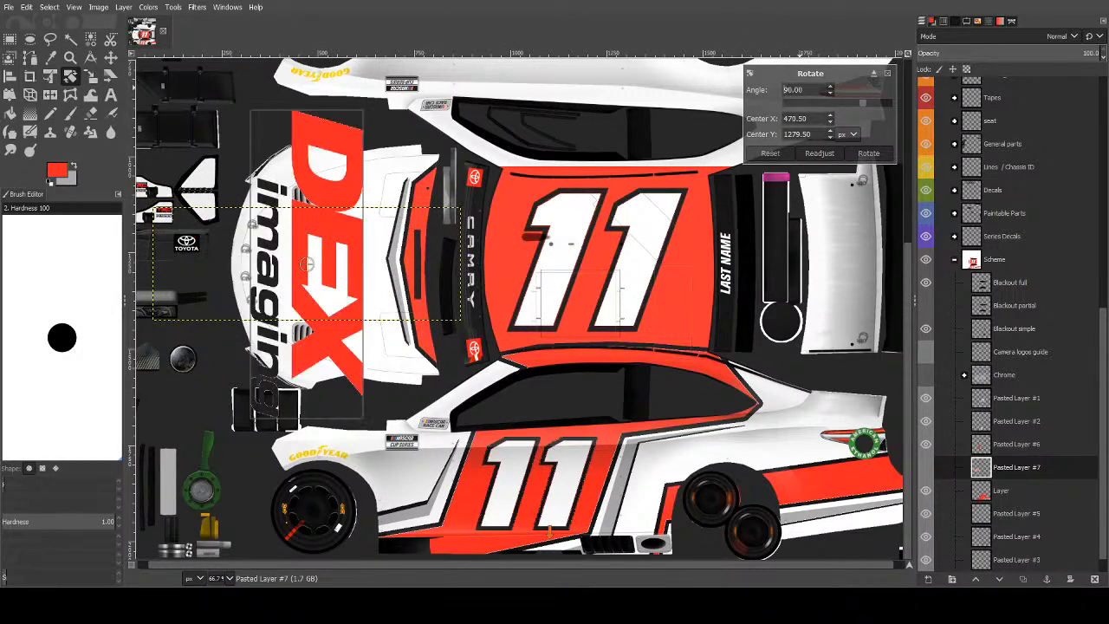
click(882, 154)
Scale the rotated DEX Imaging logo down to fit the hood's width and position it between the hood's edges.
key(shift+s)
click(368, 242)
drag(315, 267, 335, 277)
key(Return)
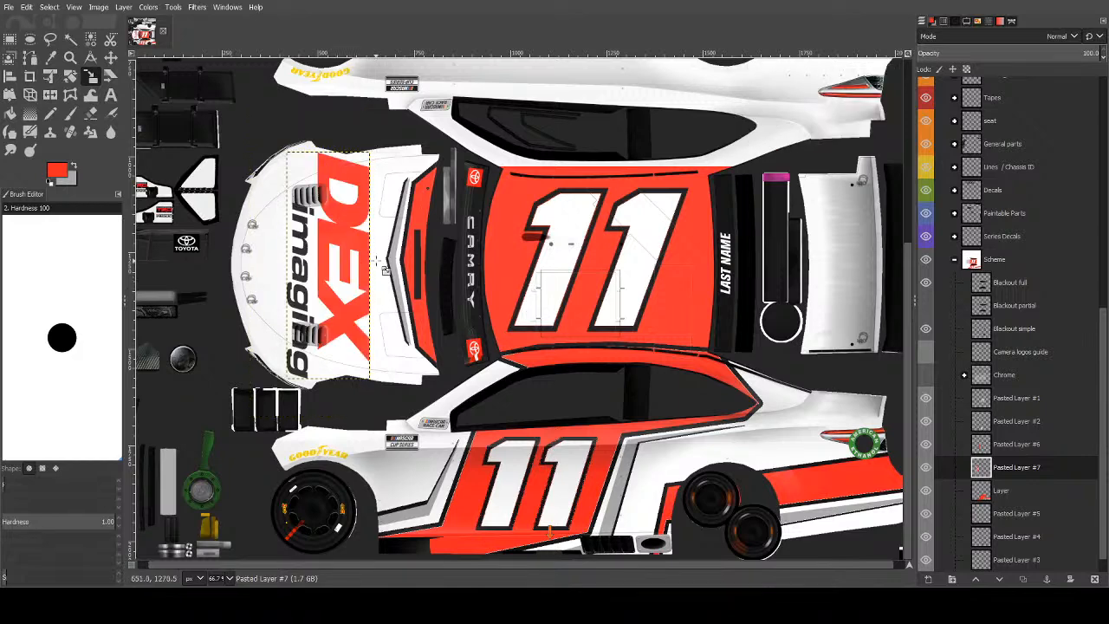
Duplicate the hood's DEX Imaging logo onto a new layer and rotate the copy by -90°.
key(ctrl+c)
key(ctrl+v)
click(929, 581)
key(shift+r)
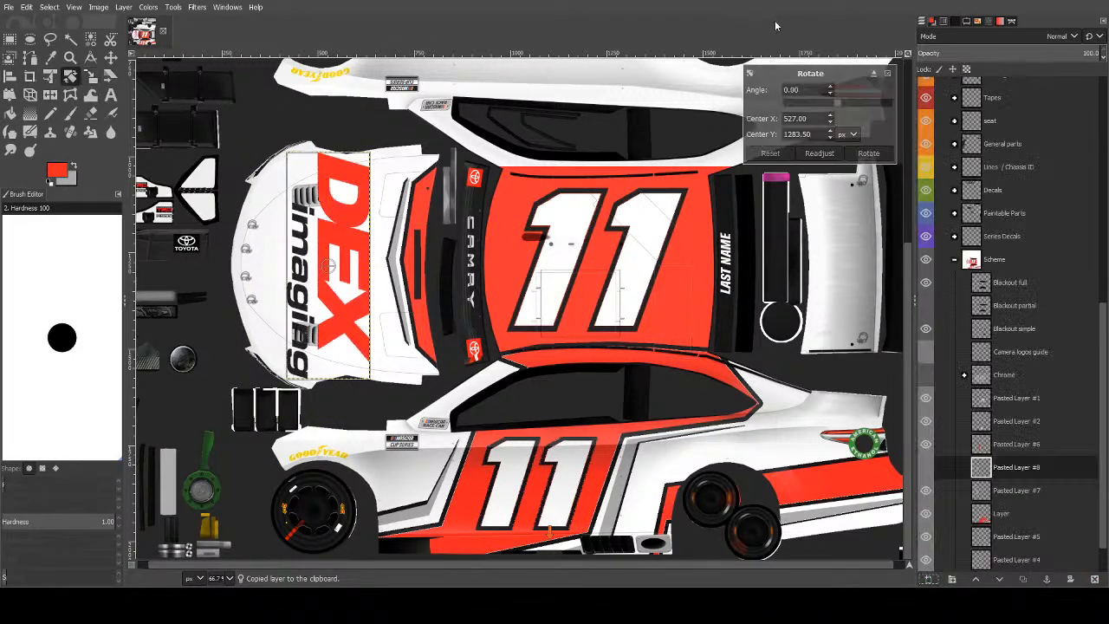
double_click(819, 90)
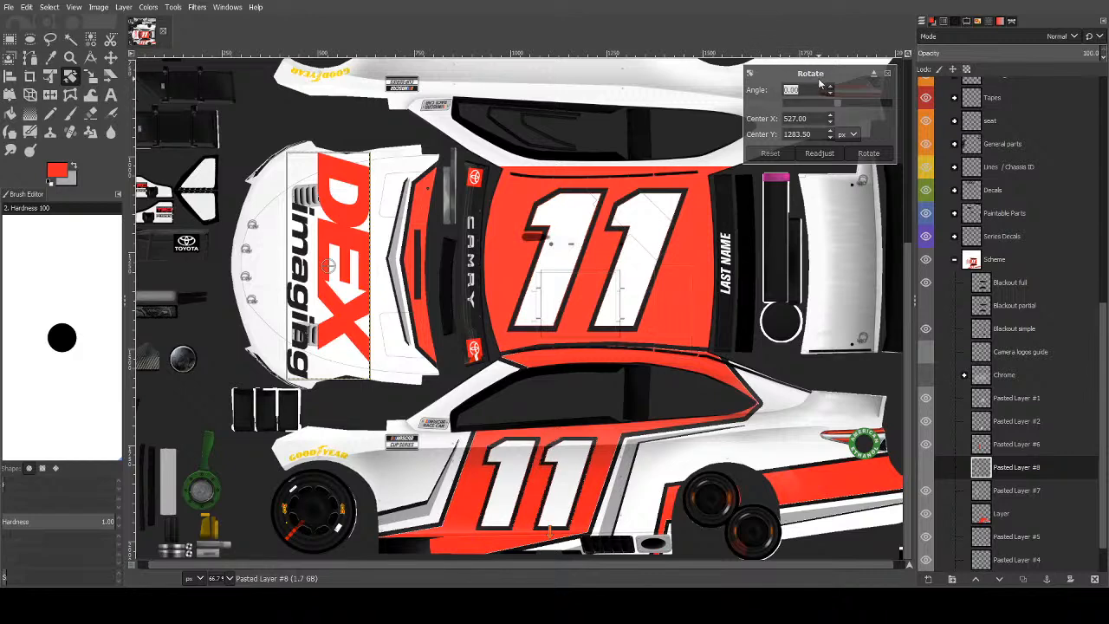
key(Return)
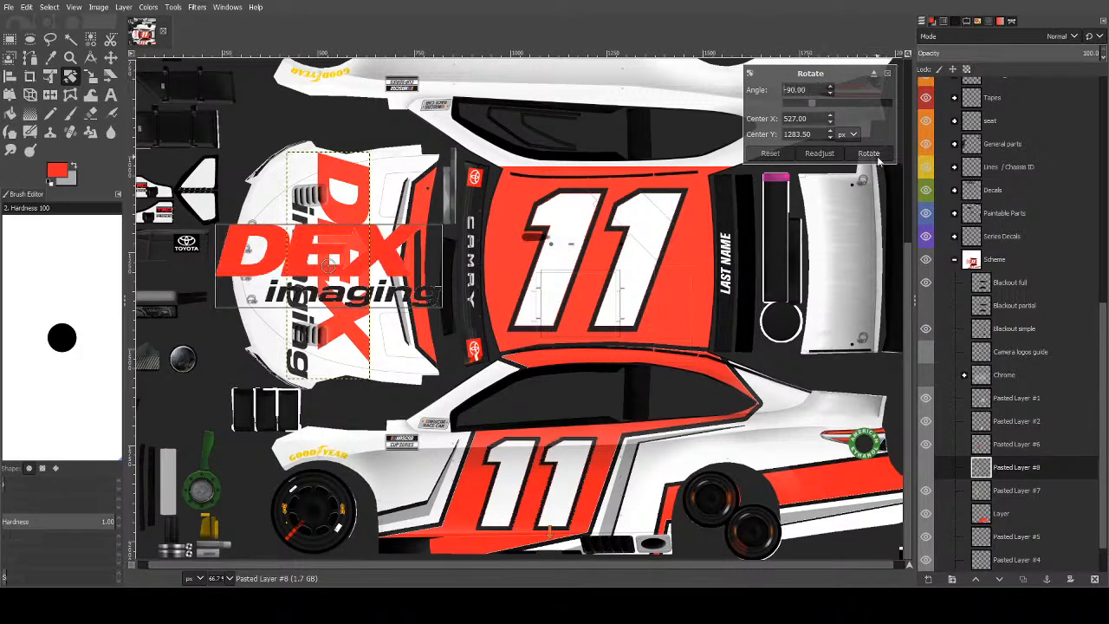
click(869, 154)
Scale the logo copy to 284 × 104 px above the lower side's rear wheel and raise its layer just below the Chrome group.
key(shift+s)
drag(342, 276, 759, 443)
drag(859, 484, 834, 459)
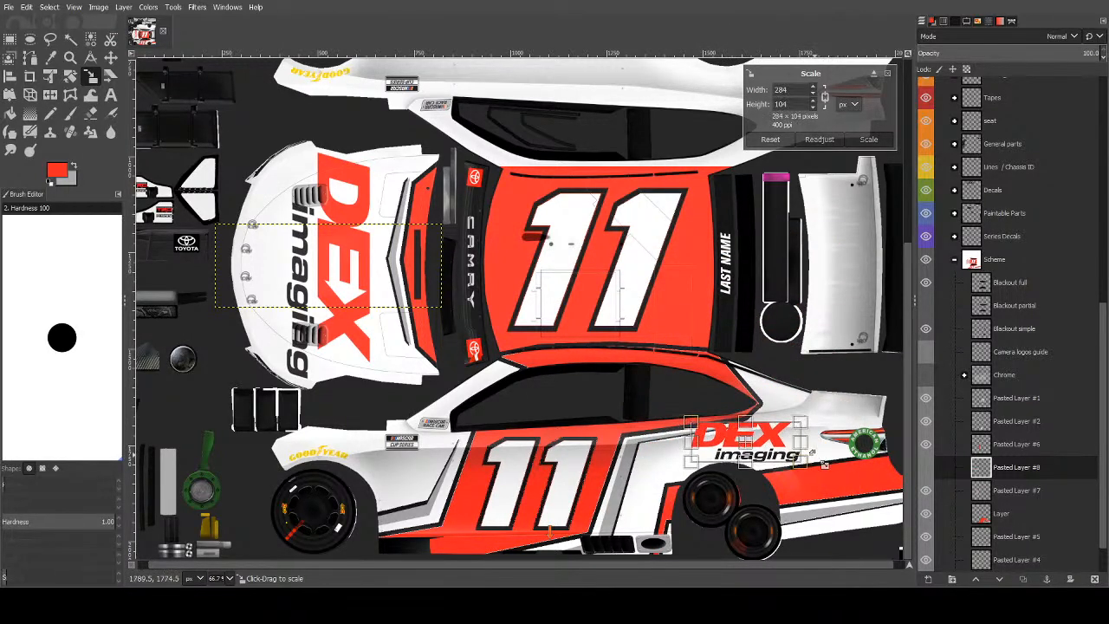
drag(750, 442, 750, 449)
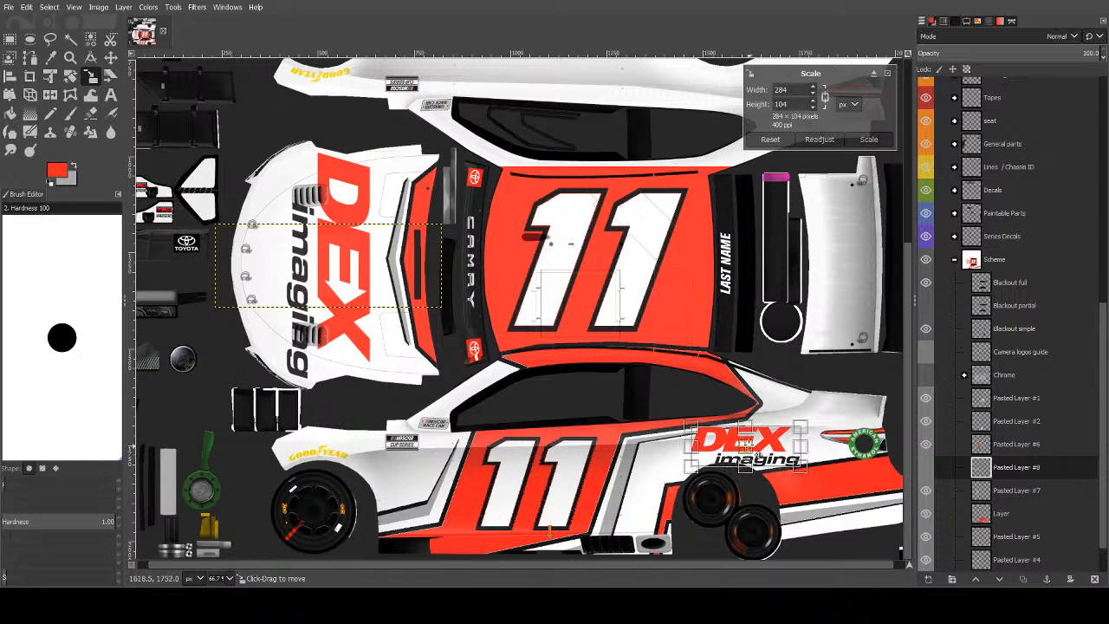
key(Return)
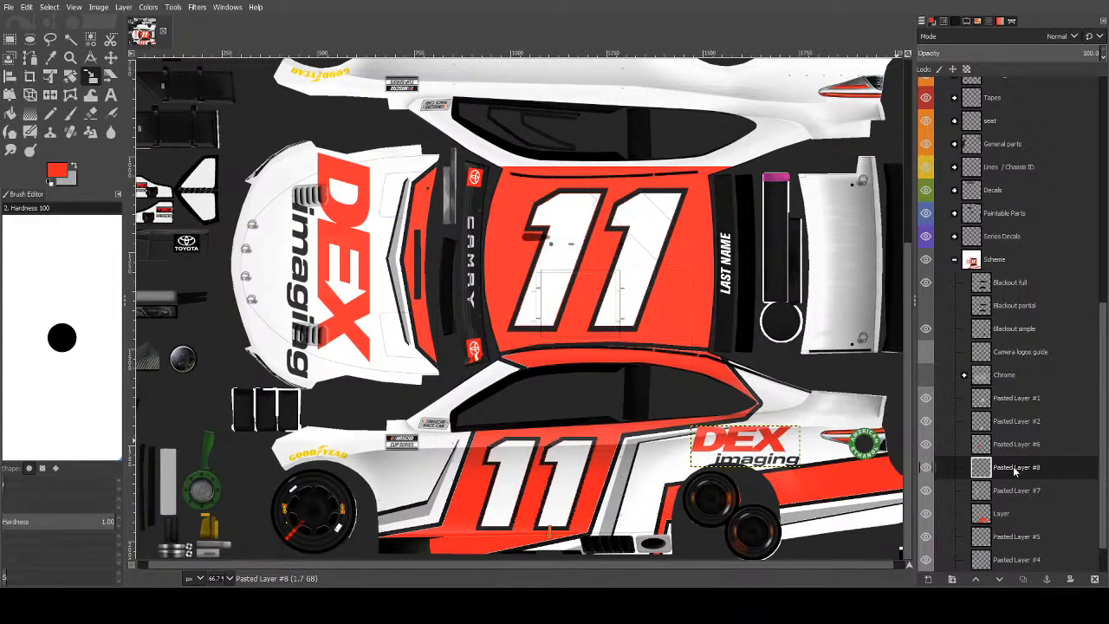
drag(1005, 472, 1009, 401)
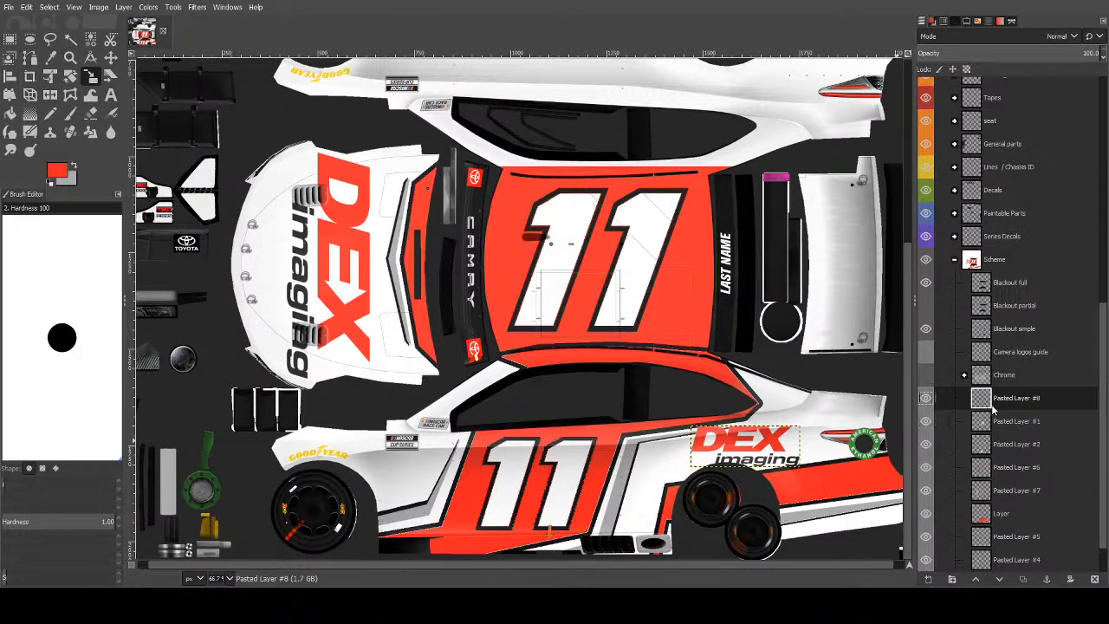
Duplicate the rear quarter panel's DEX Imaging logo onto a new layer and rotate the copy by 180°.
key(ctrl+c)
key(ctrl+v)
click(929, 578)
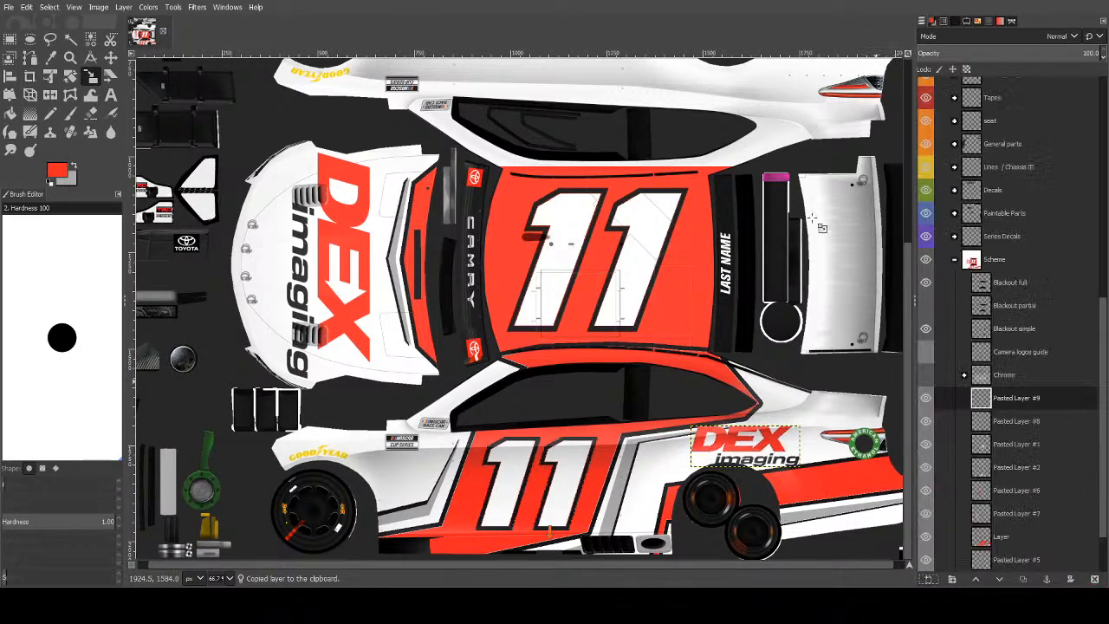
key(shift+r)
double_click(804, 92)
text(18)
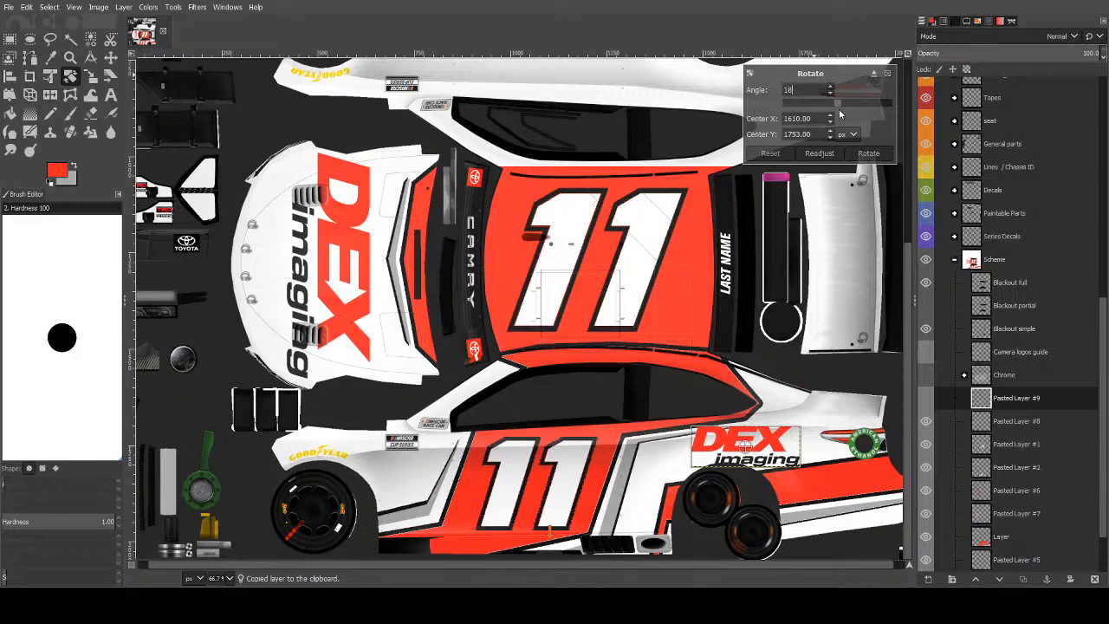
text(0)
key(Tab)
click(869, 154)
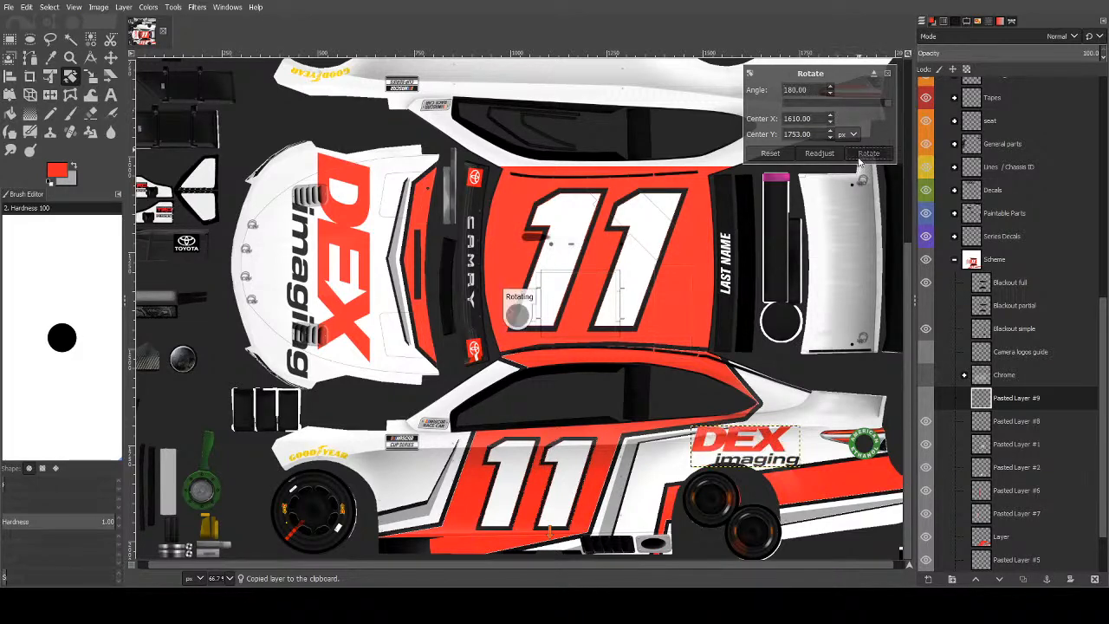
Move the rotated logo copy onto the opposite side's rear quarter panel and enlarge it slightly.
key(shift+s)
drag(746, 446, 746, 197)
scroll(758, 208, up, 3)
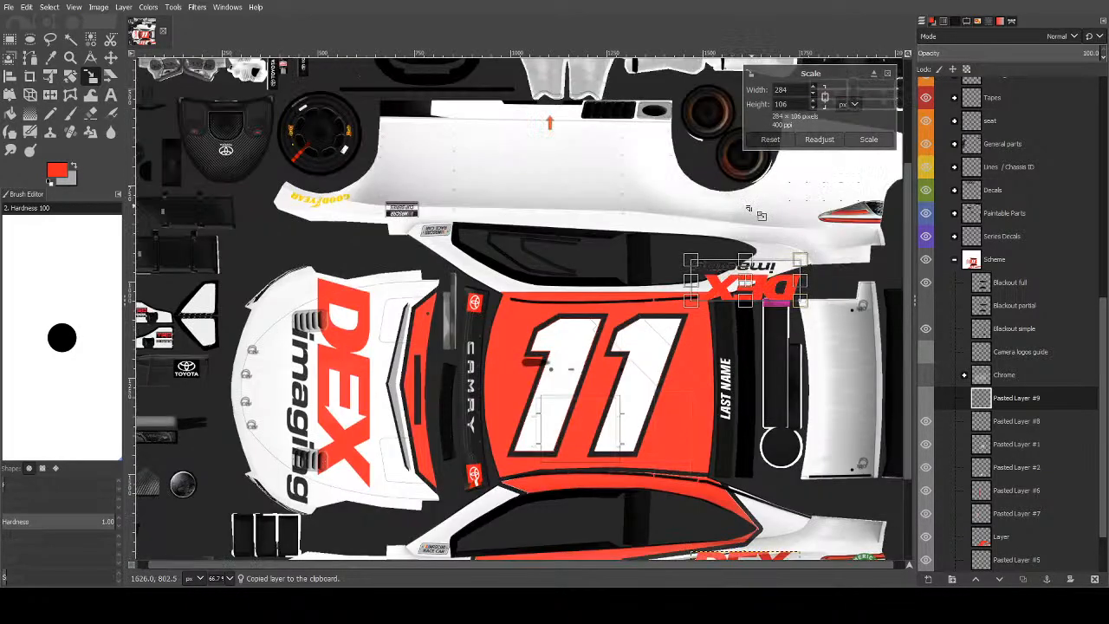
drag(750, 277, 700, 204)
drag(768, 227, 739, 218)
Merge the side stripe layers, from Layer through Pasted Layer #4, down into Pasted Layer #3 and check the result by toggling its visibility.
click(70, 39)
scroll(993, 351, down, 2)
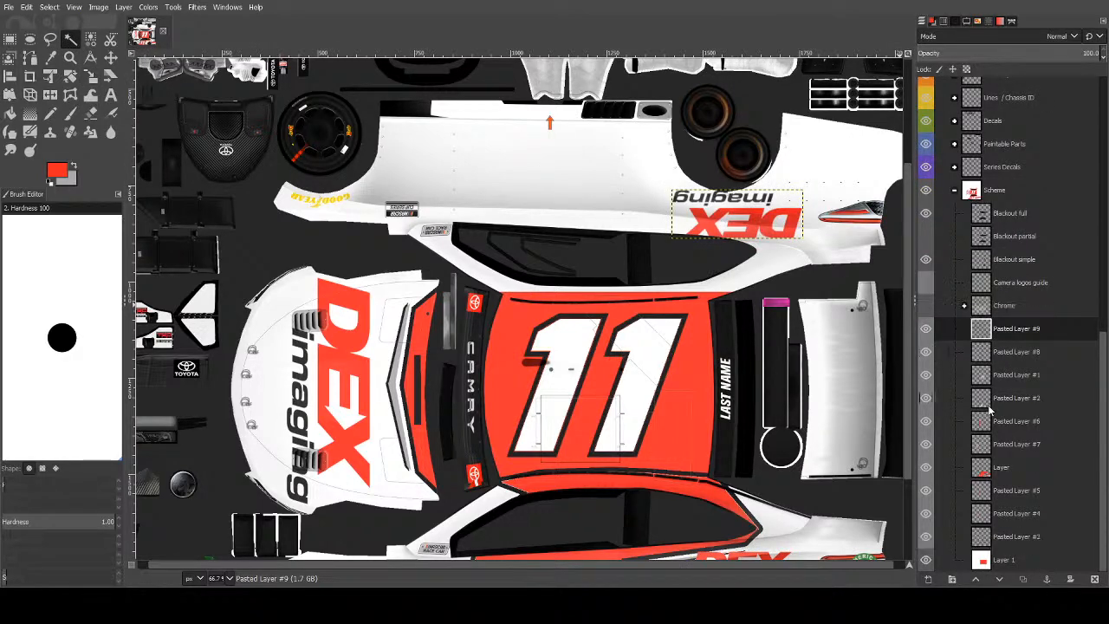
click(1009, 539)
click(1008, 559)
scroll(614, 345, down, 1)
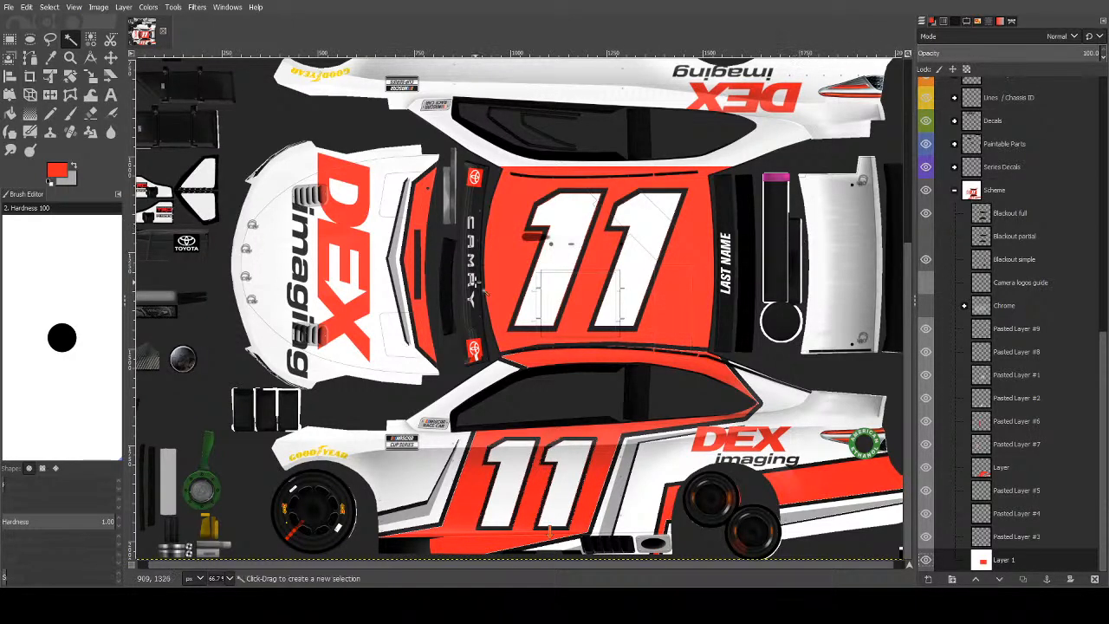
click(1017, 471)
click(943, 215)
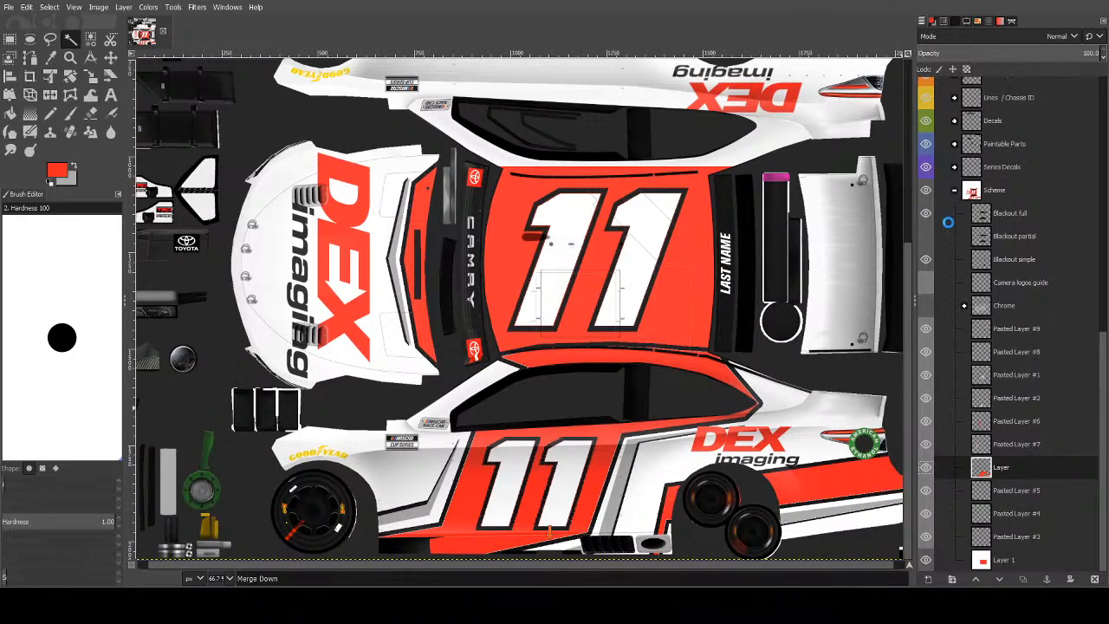
click(967, 243)
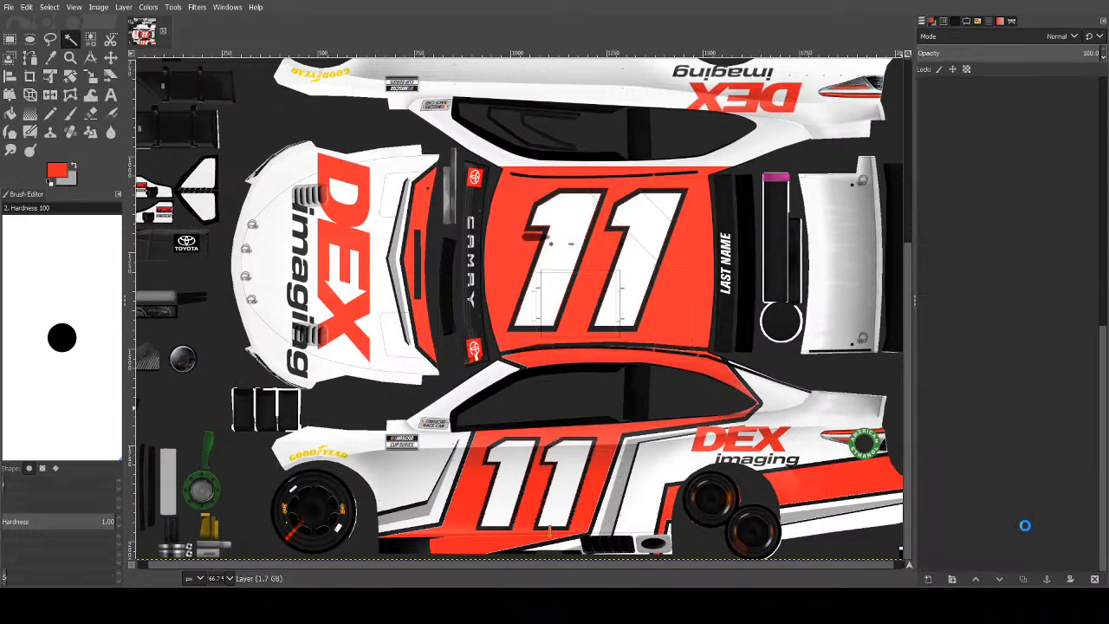
click(935, 264)
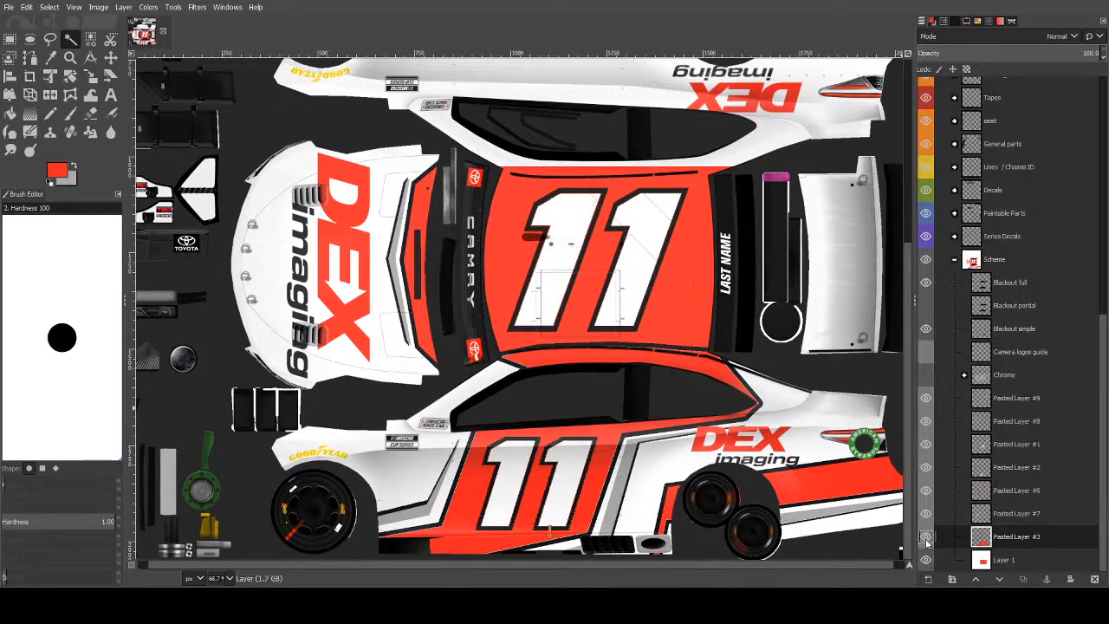
click(926, 540)
click(927, 540)
Duplicate the merged side stripe layer onto a new layer and flip the copy vertically.
key(ctrl+c)
key(ctrl+v)
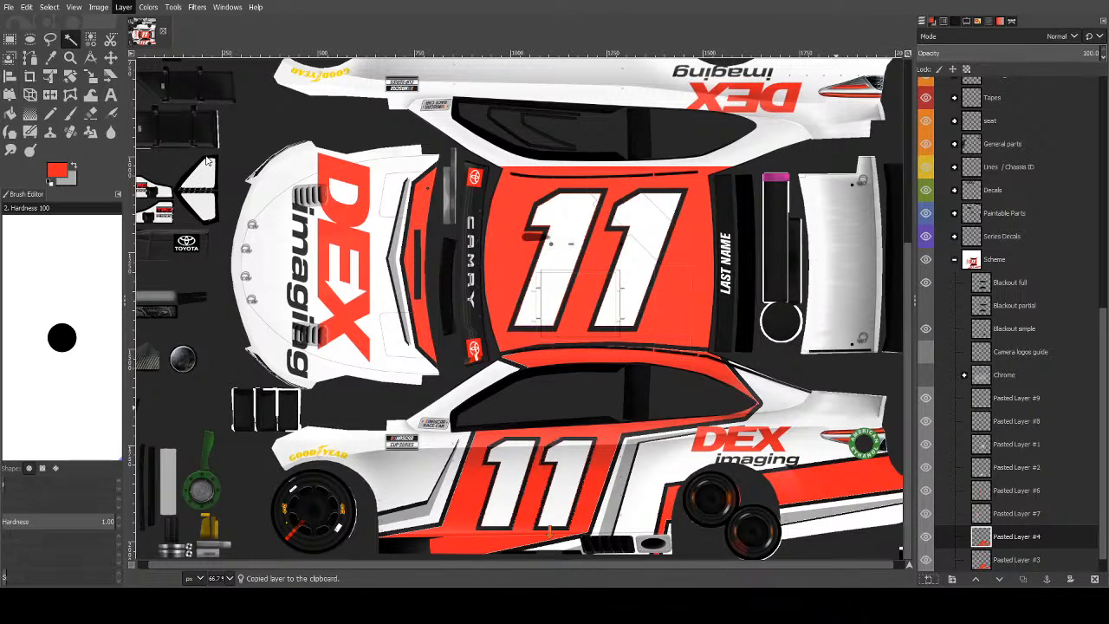
click(280, 174)
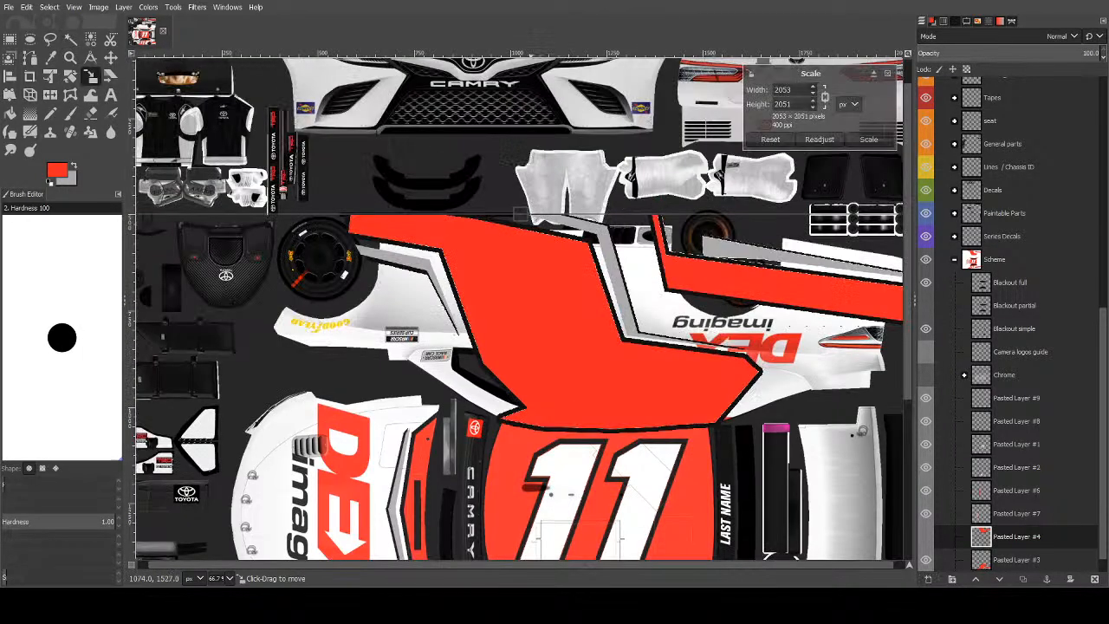
Align the flipped stripe copy with the opposite side of the car so its stripes meet the roof edge.
drag(546, 609, 545, 606)
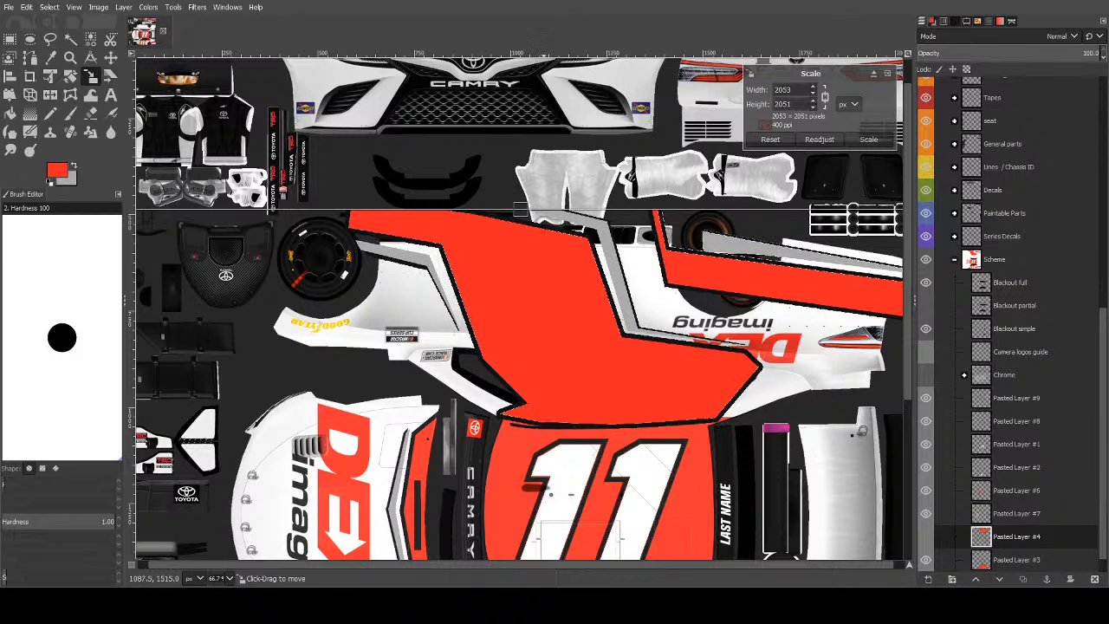
drag(544, 606, 546, 611)
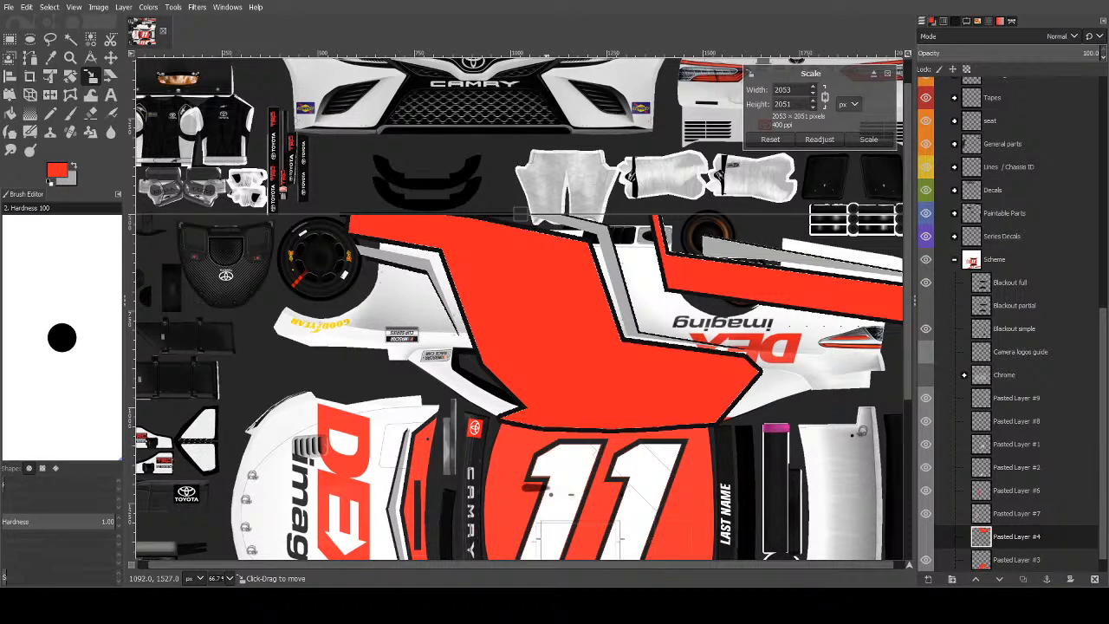
scroll(513, 295, down, 5)
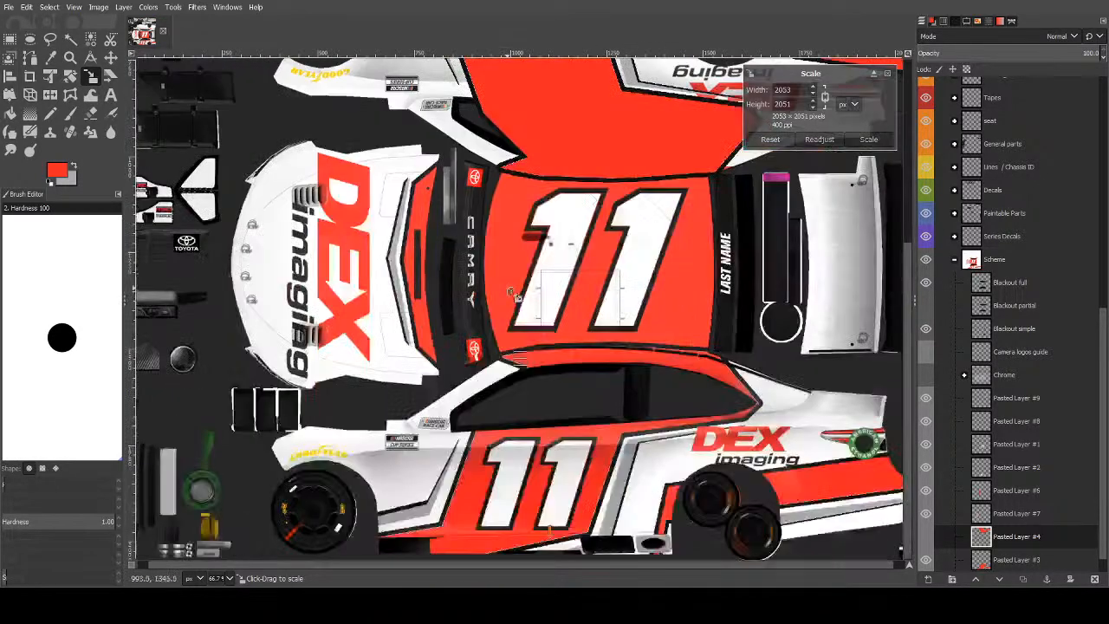
scroll(511, 265, up, 3)
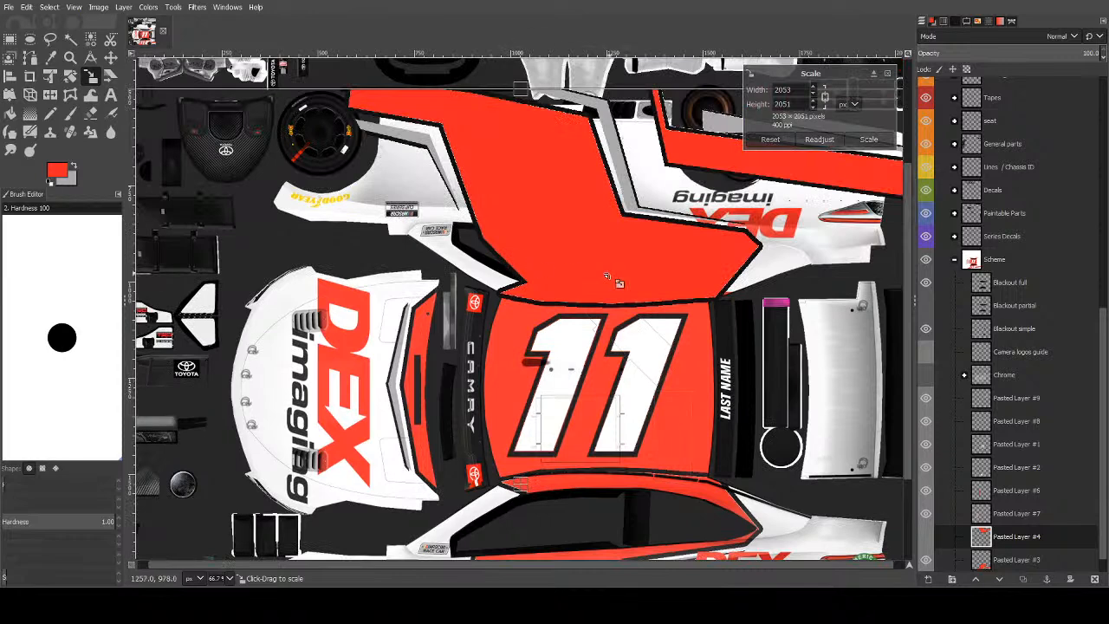
key(Return)
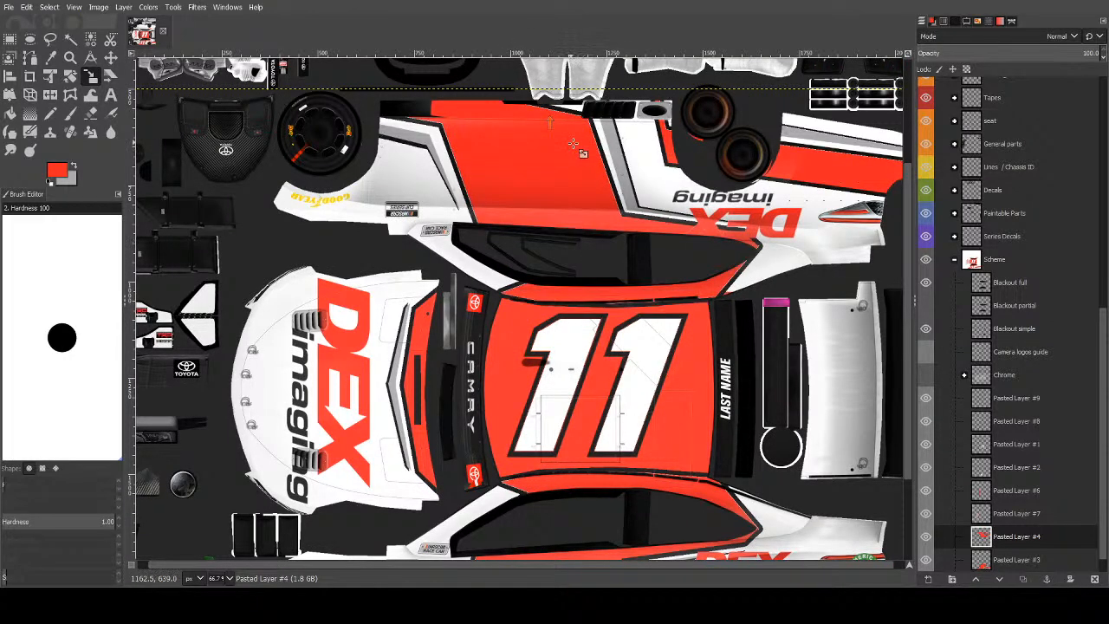
key(m)
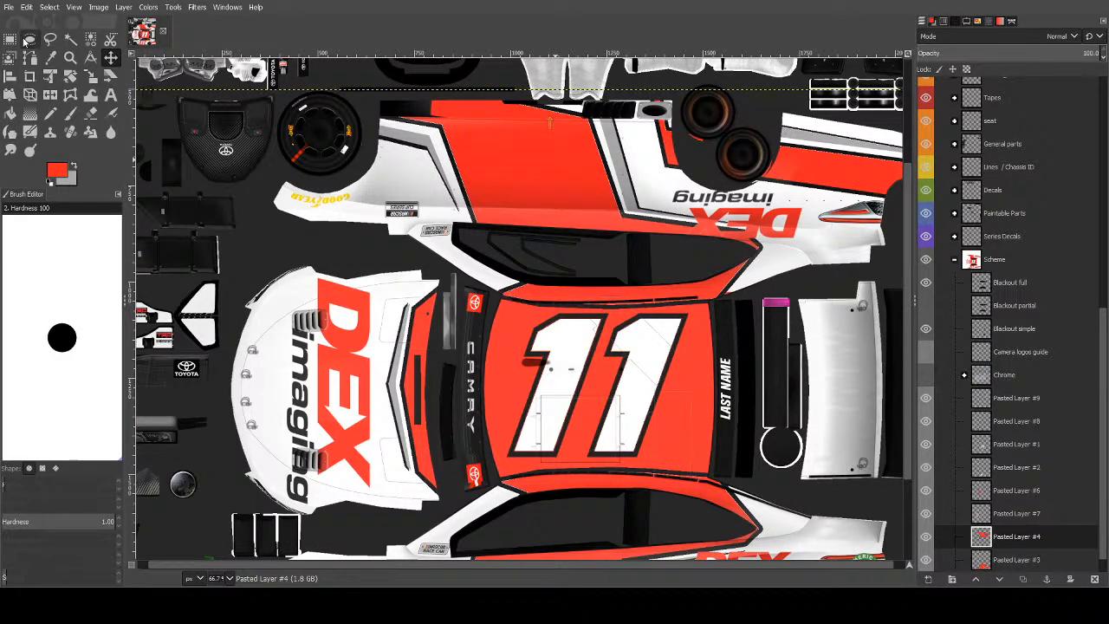
Select the red roof area on Layer 1 and copy it onto a new layer above the flipped stripes.
click(71, 40)
scroll(309, 108, down, 2)
scroll(1006, 433, down, 1)
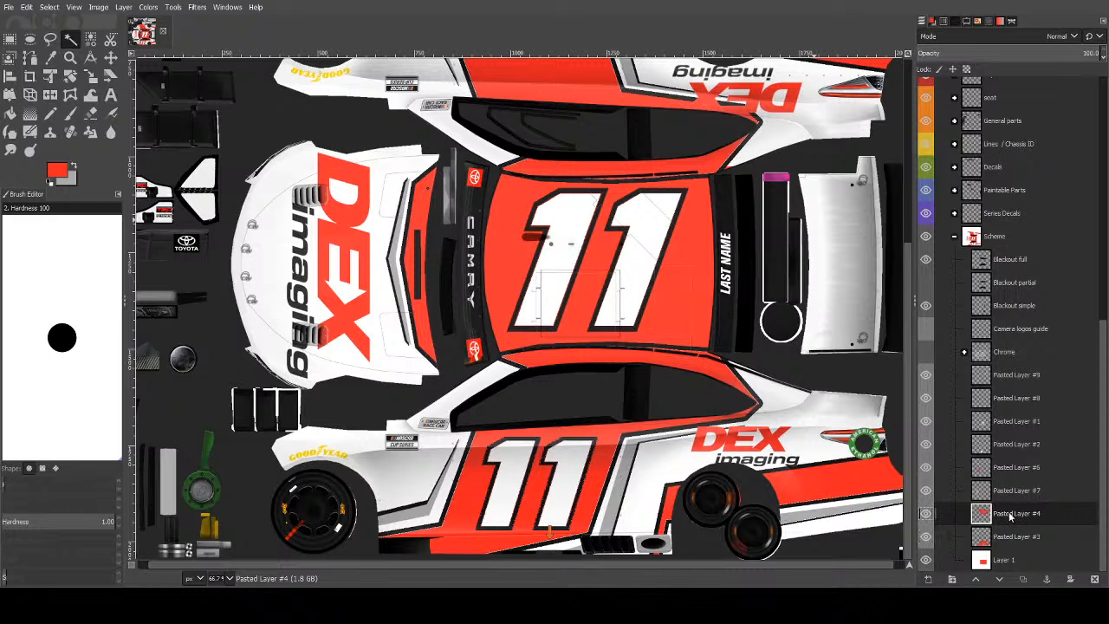
click(1007, 566)
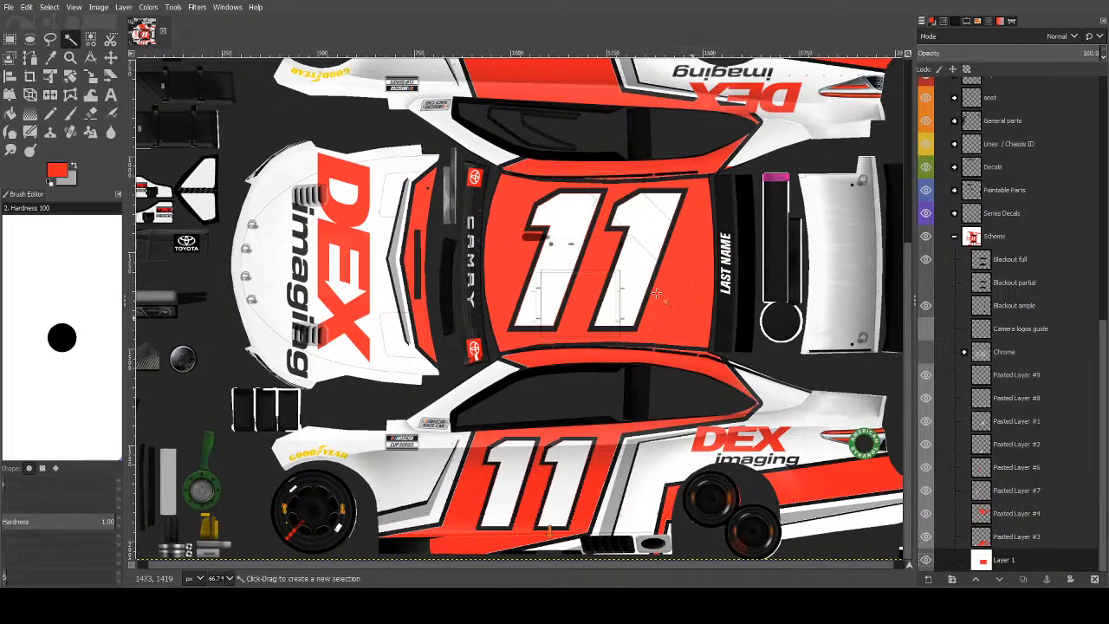
click(520, 208)
key(ctrl+c)
click(995, 513)
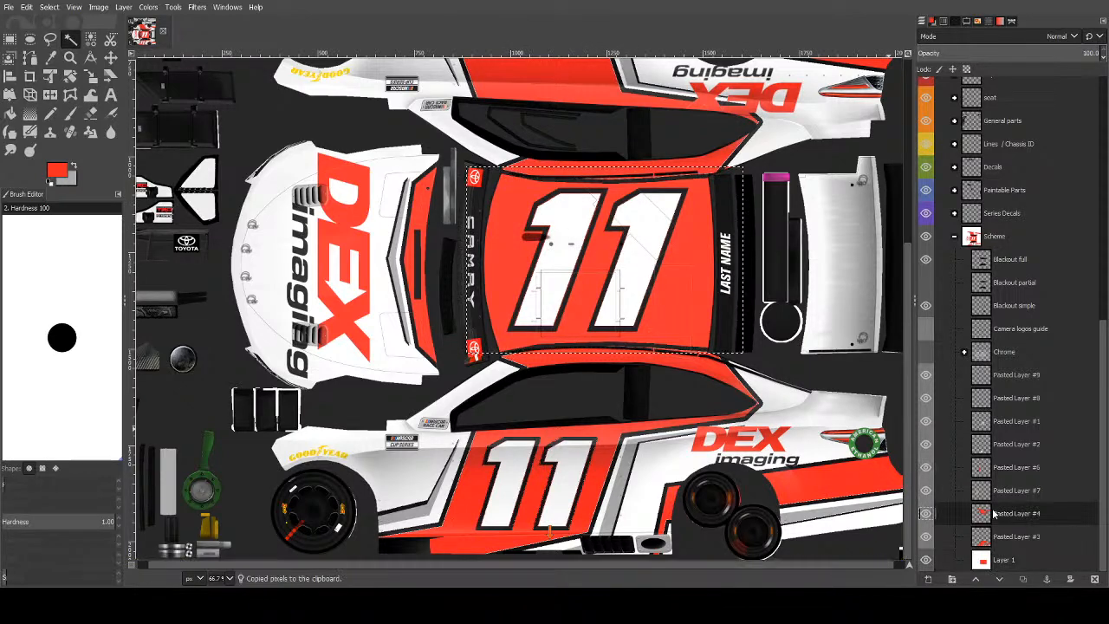
key(ctrl+v)
click(928, 579)
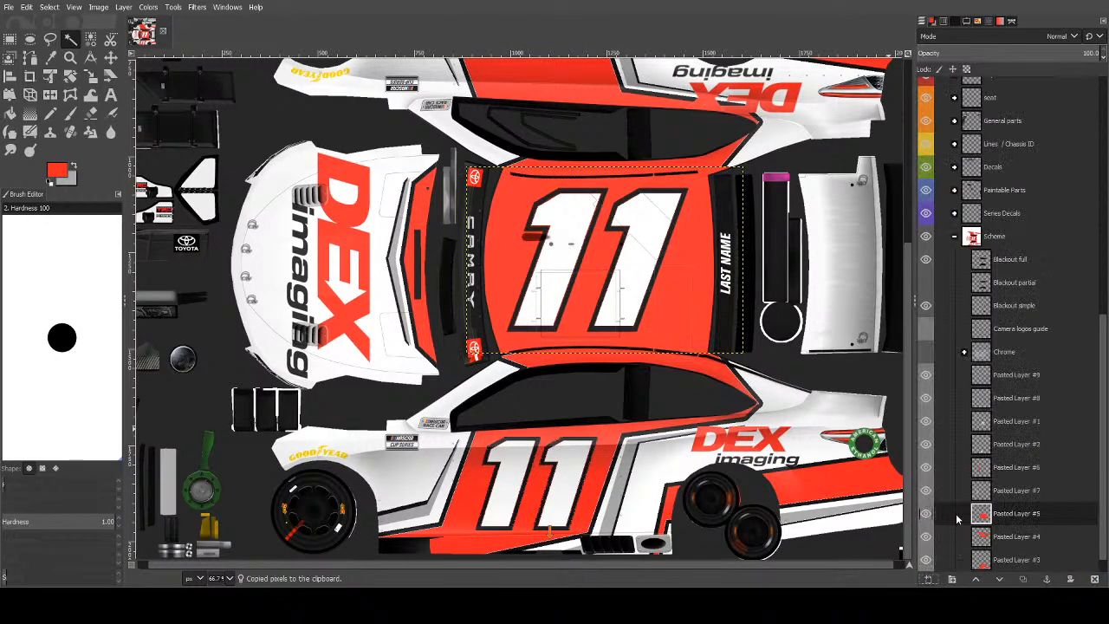
Cut the strip along the upper long edge from the roof copy on Pasted Layer #5 and clear the selection.
scroll(979, 520, down, 1)
click(1010, 468)
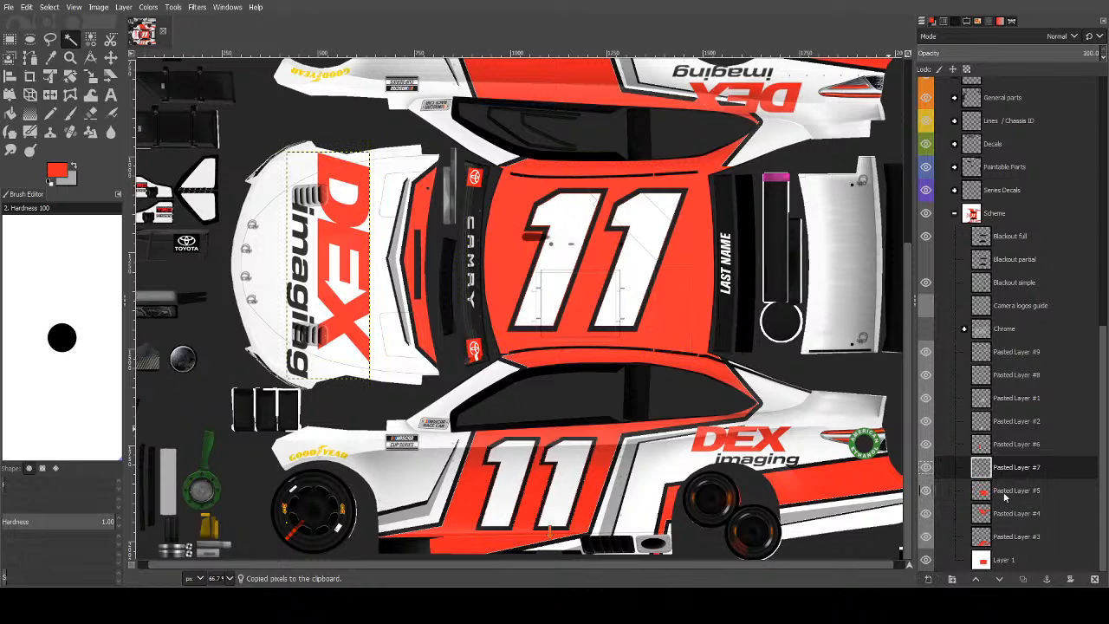
click(1010, 491)
click(9, 39)
mouse_move(717, 176)
mouse_down()
mouse_move(497, 142)
mouse_move(397, 142)
mouse_up()
drag(712, 165, 820, 165)
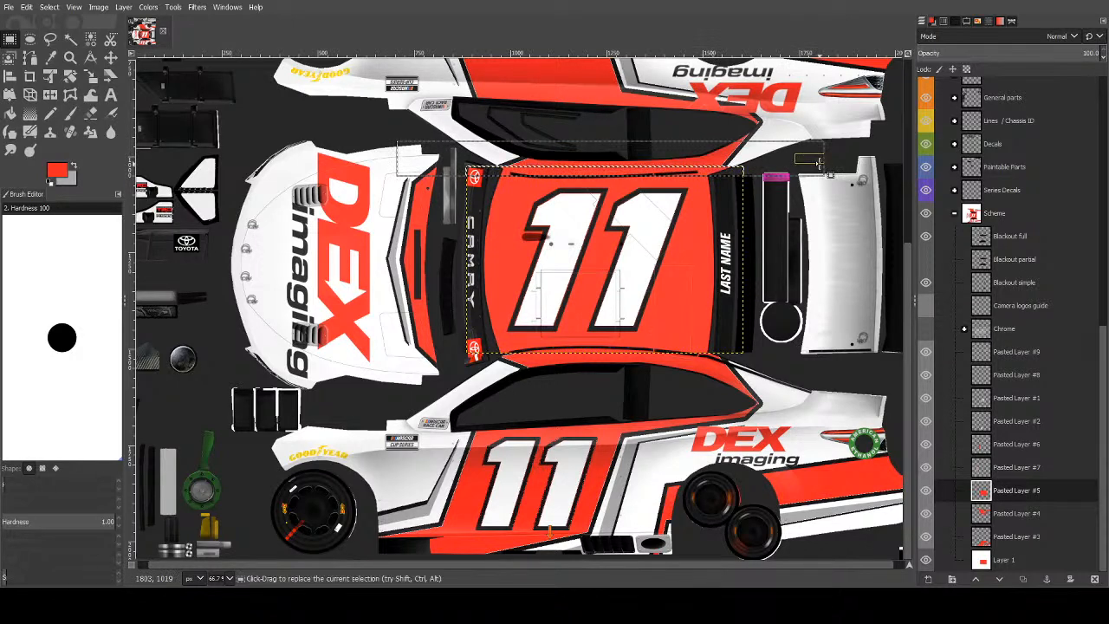
key(ctrl+x)
key(ctrl+shift+a)
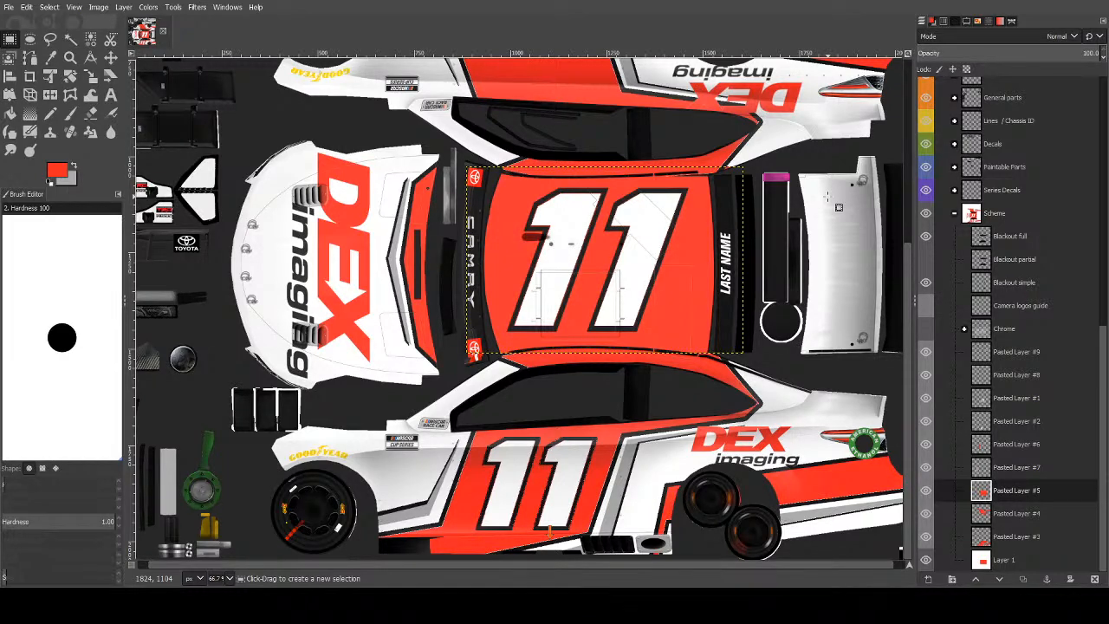
Inspect the trimmed roof edge and go through the pasted layers to identify the artwork each one holds.
click(70, 38)
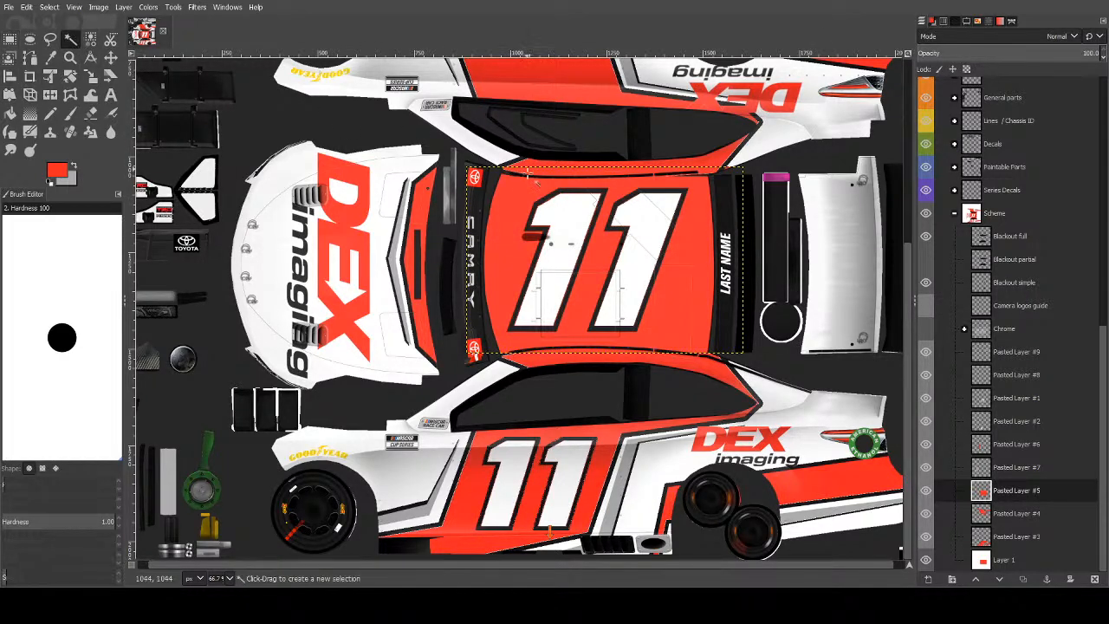
scroll(520, 338, up, 5)
scroll(520, 347, down, 5)
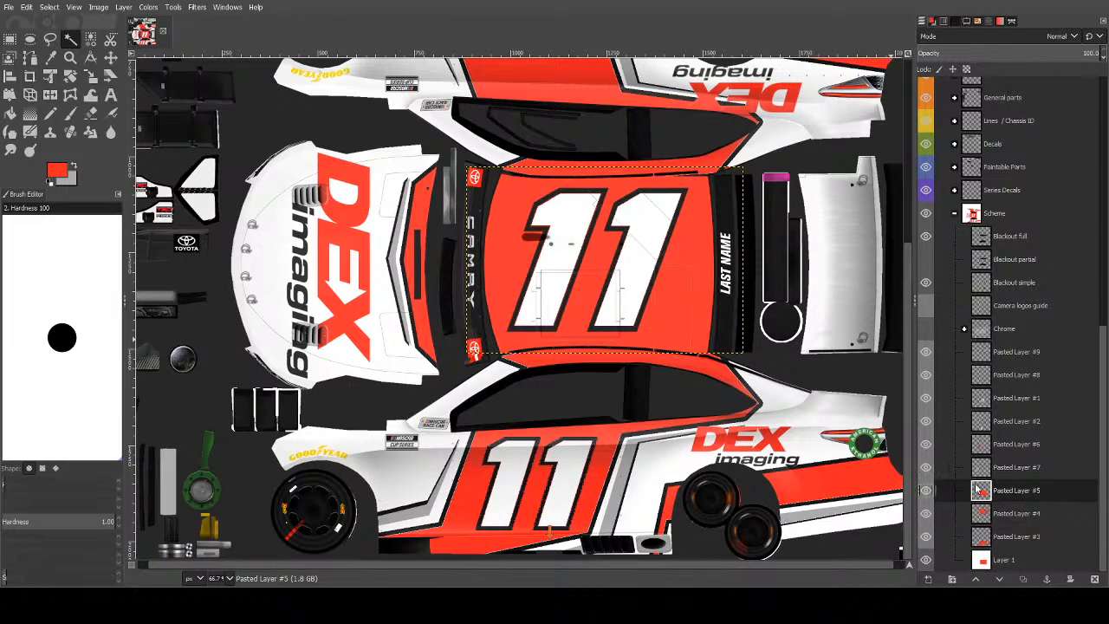
key(Up)
key(Up)
key(Up)
key(Up)
key(Up)
key(Up)
key(Down)
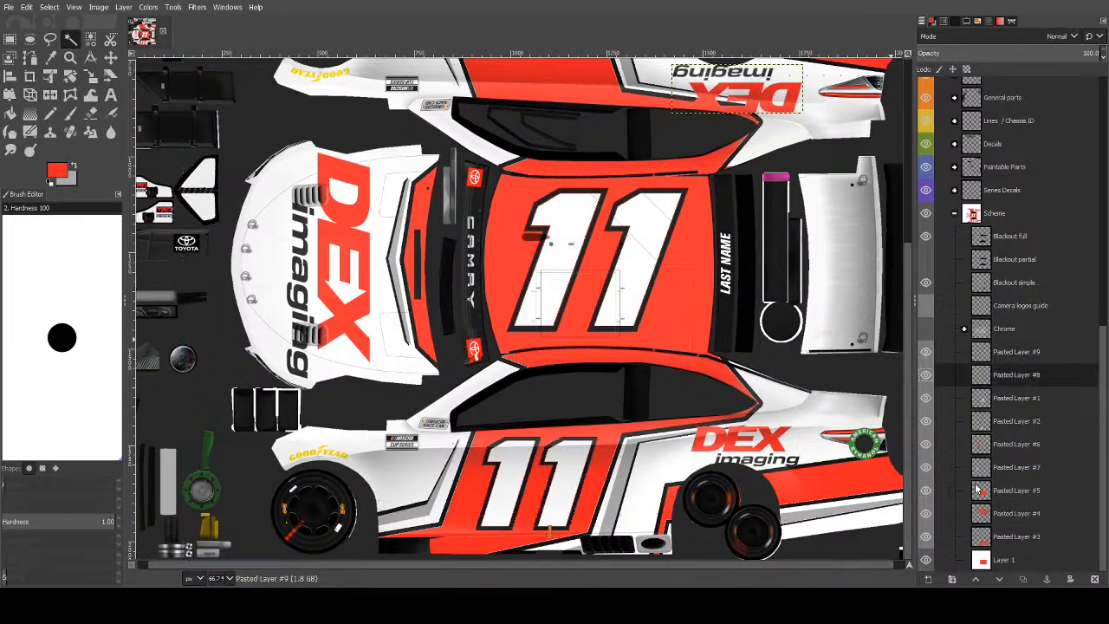
key(Up)
key(Up)
key(Down)
key(Down)
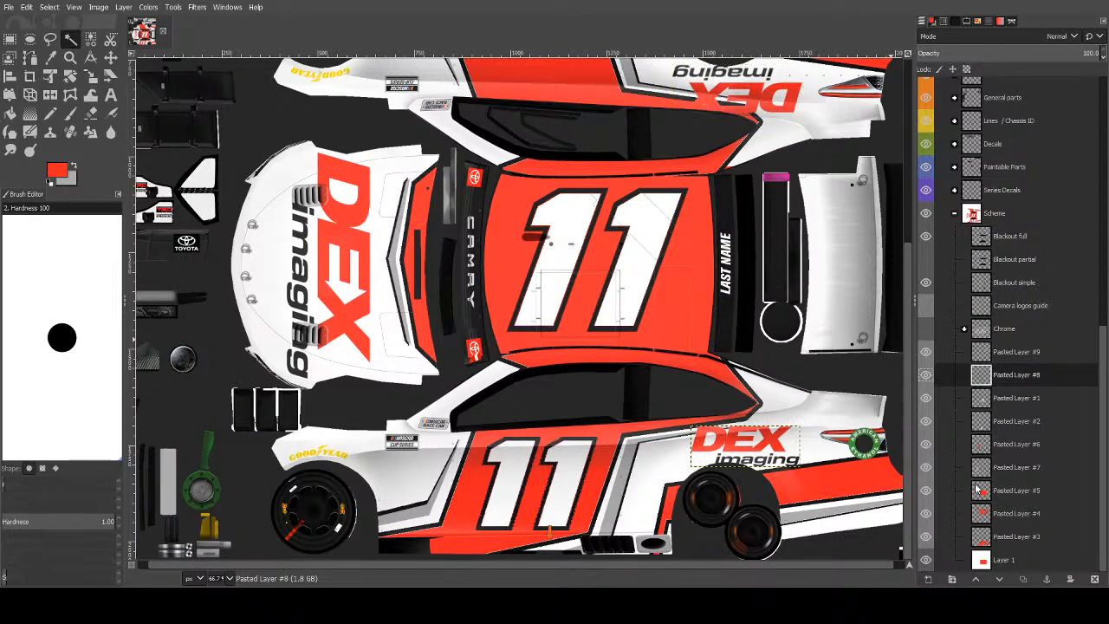
Duplicate the side DEX Imaging logo from Pasted Layer #8 onto a new layer and rotate the copy by -90 degrees.
key(ctrl+c)
key(ctrl+v)
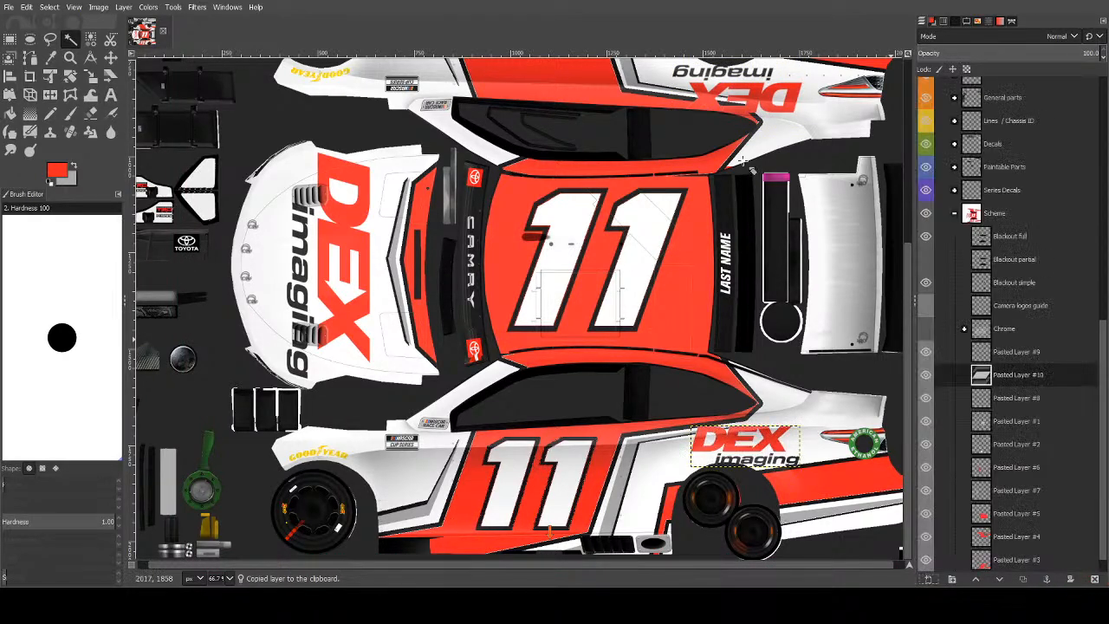
key(shift+r)
click(741, 208)
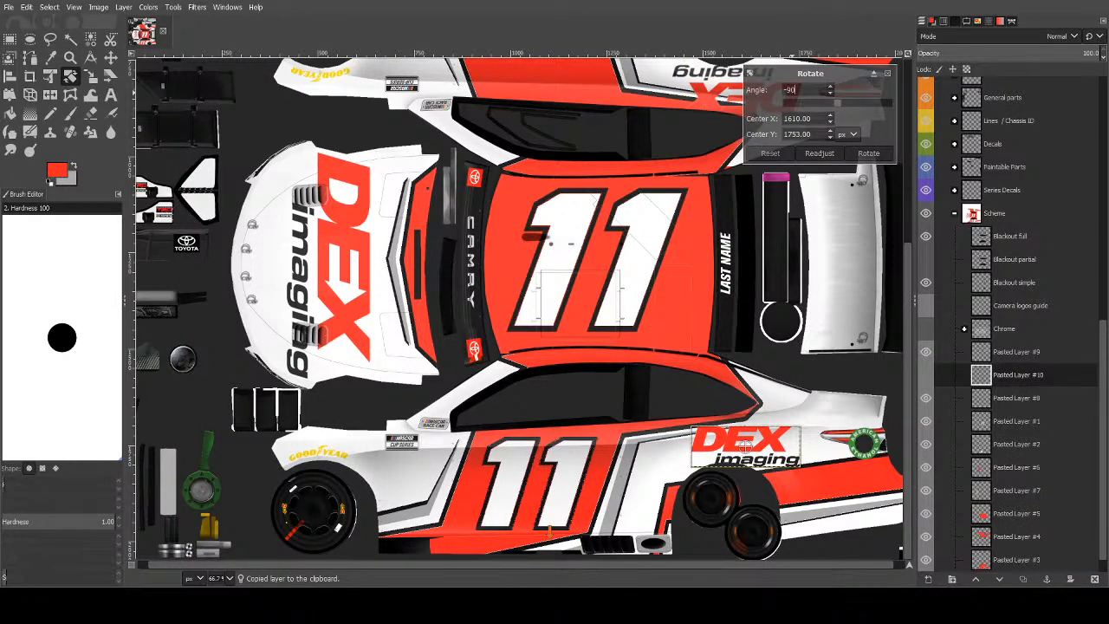
text(-90)
key(Tab)
click(869, 152)
Move the rotated DEX Imaging logo onto the trunk lid, enlarge it to 126 × 337 px and centre it there.
key(shift+s)
click(780, 447)
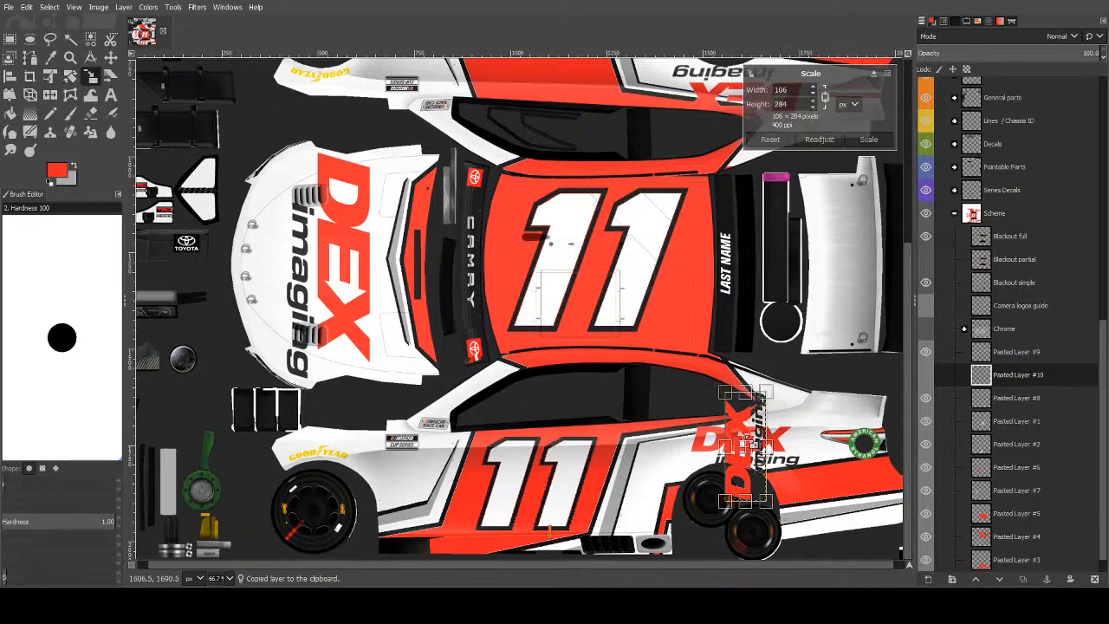
drag(795, 449, 838, 290)
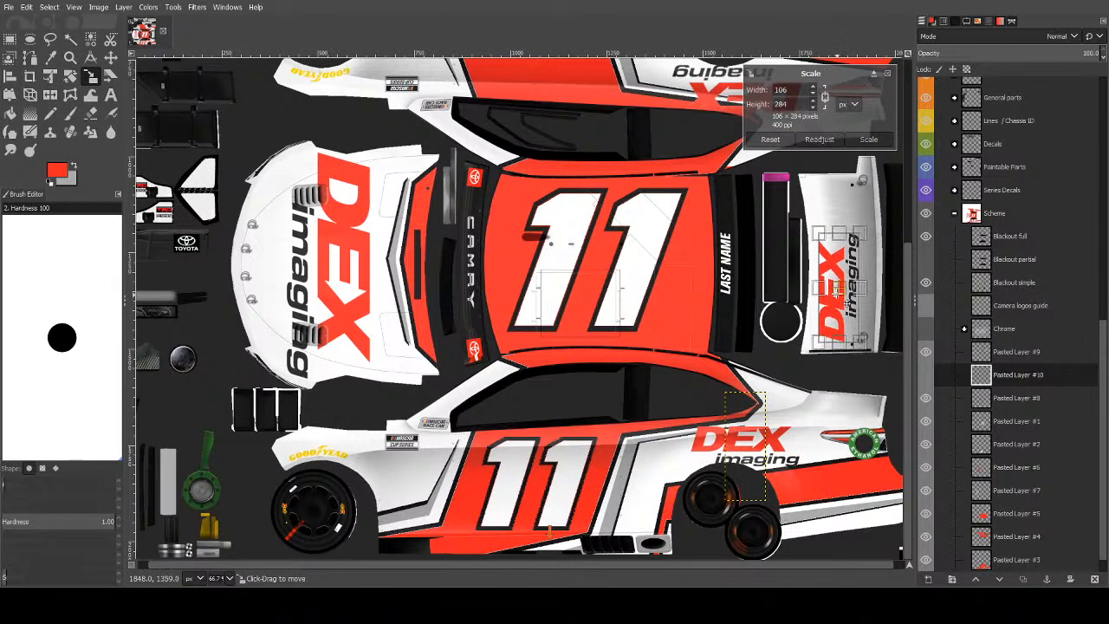
drag(820, 234, 812, 214)
mouse_move(843, 287)
mouse_down()
mouse_move(854, 270)
mouse_move(841, 266)
mouse_up()
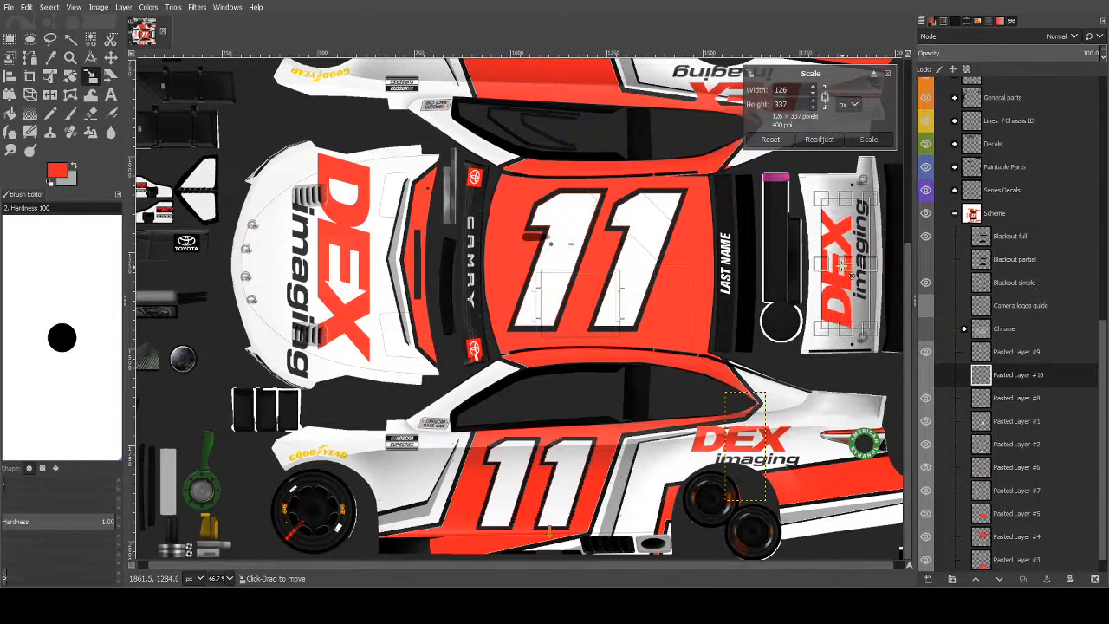
key(Return)
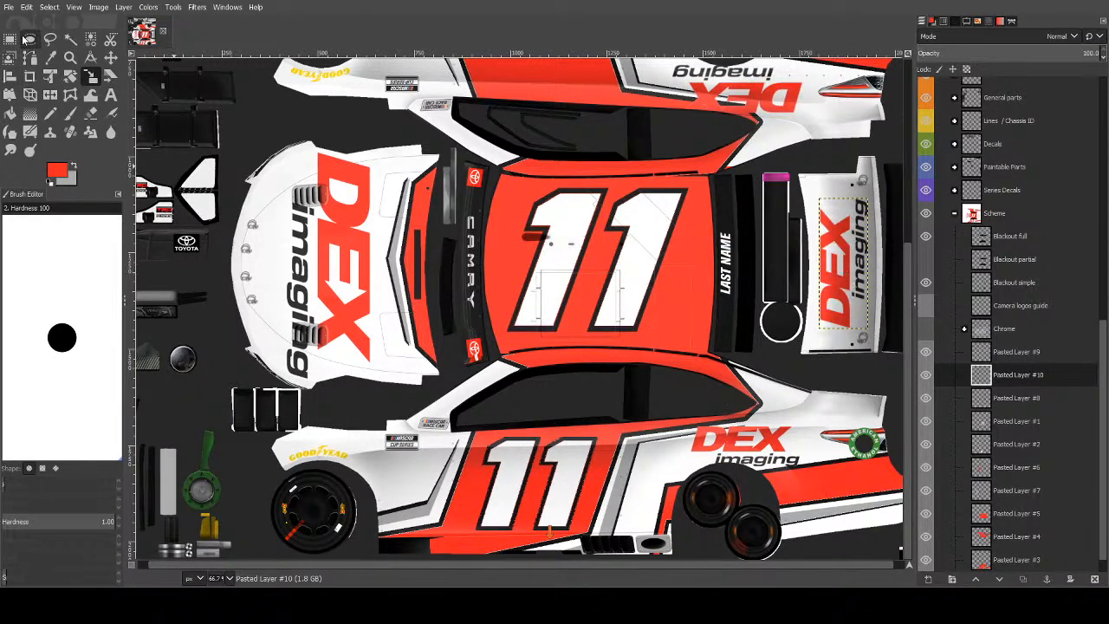
Duplicate the door number 11 from Pasted Layer #1 onto a new layer and rotate the copy by 180 degrees.
click(70, 39)
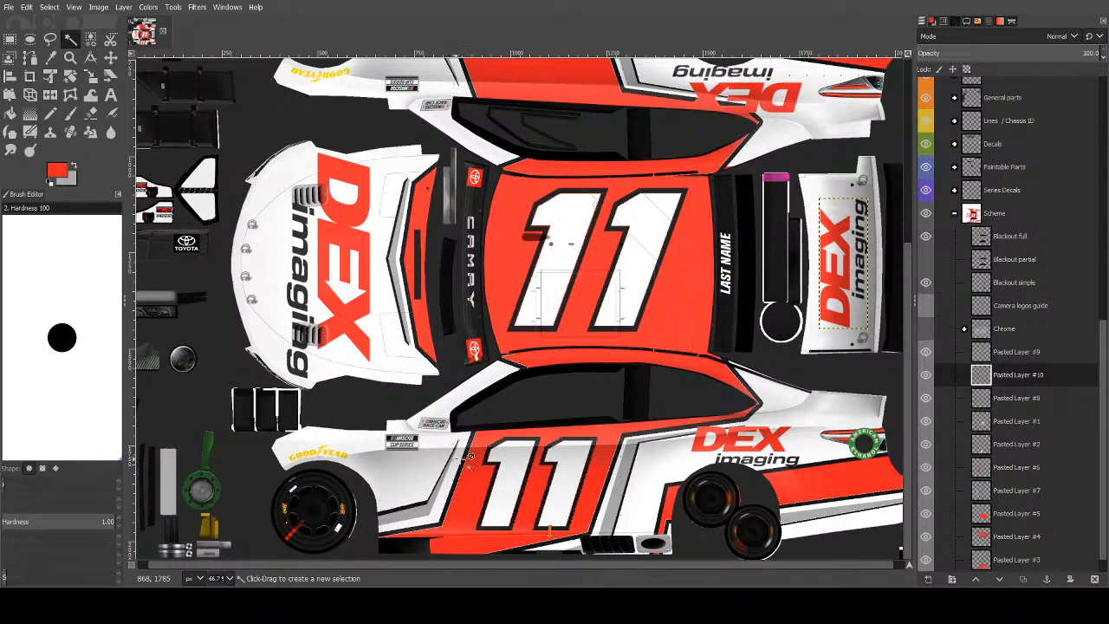
scroll(554, 347, up, 5)
scroll(552, 349, down, 5)
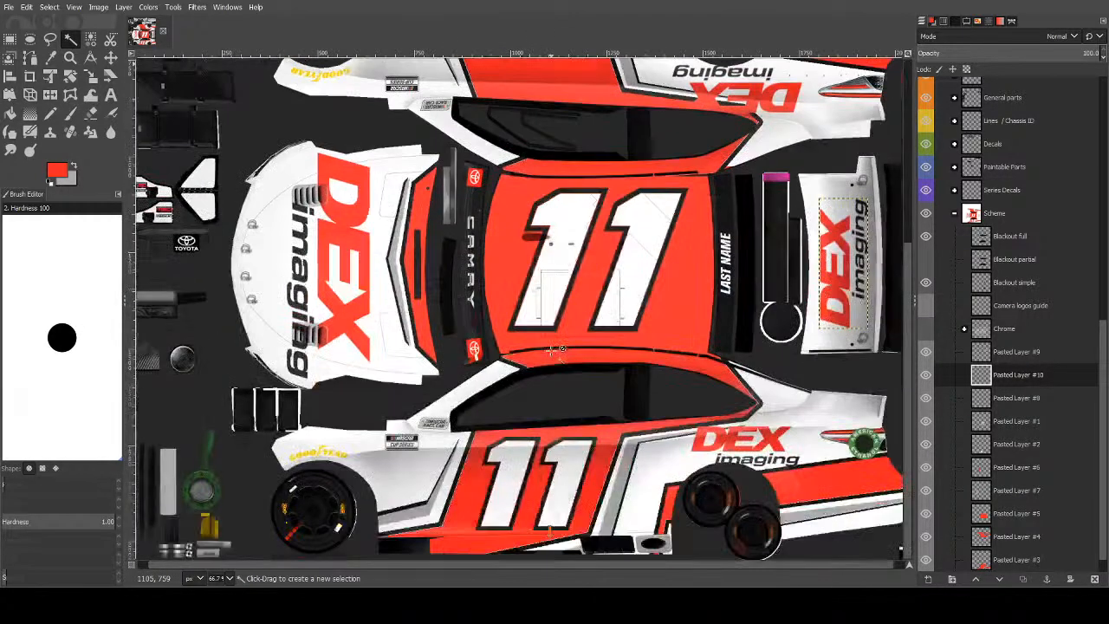
click(997, 422)
key(ctrl+c)
key(ctrl+v)
click(928, 580)
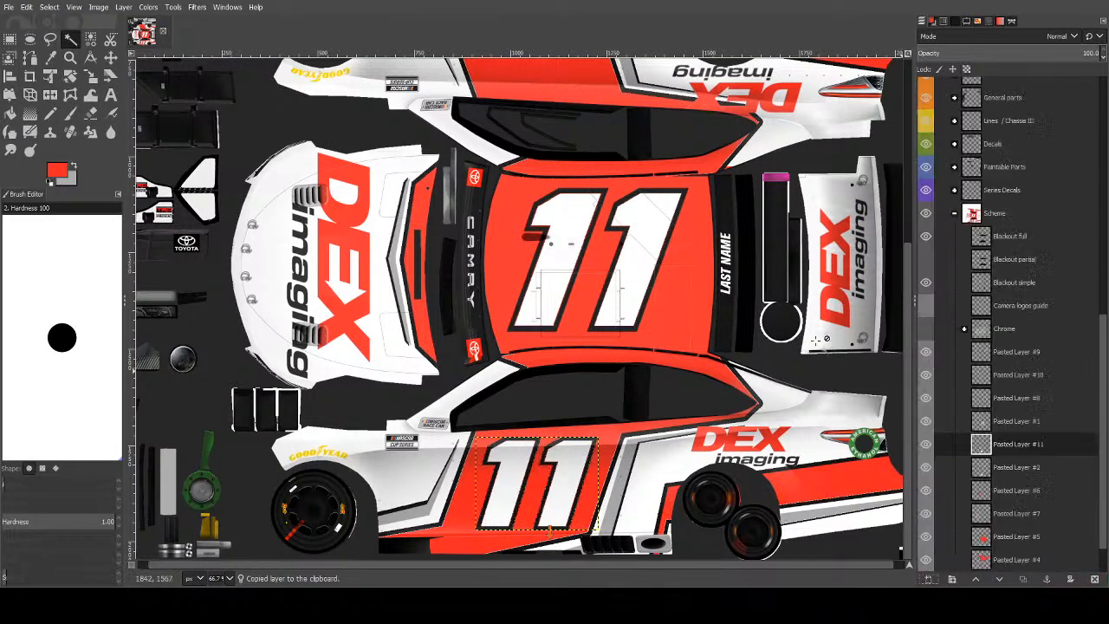
key(shift+r)
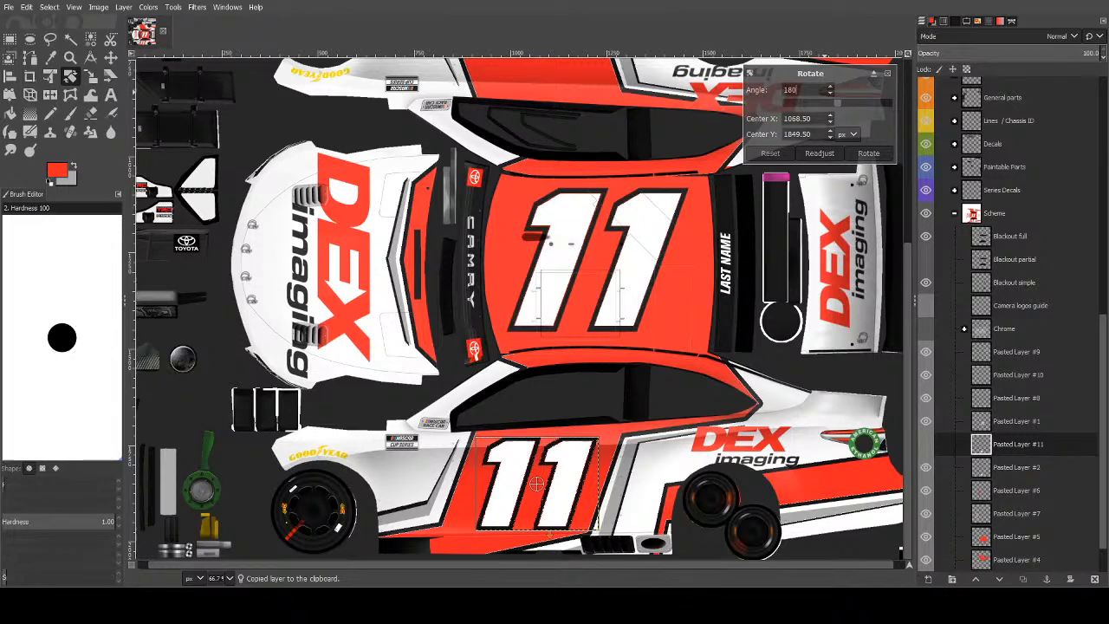
key(Return)
Shear the rotated 11 horizontally by about 159 so it leans the opposite way.
key(shift+h)
drag(590, 364, 528, 357)
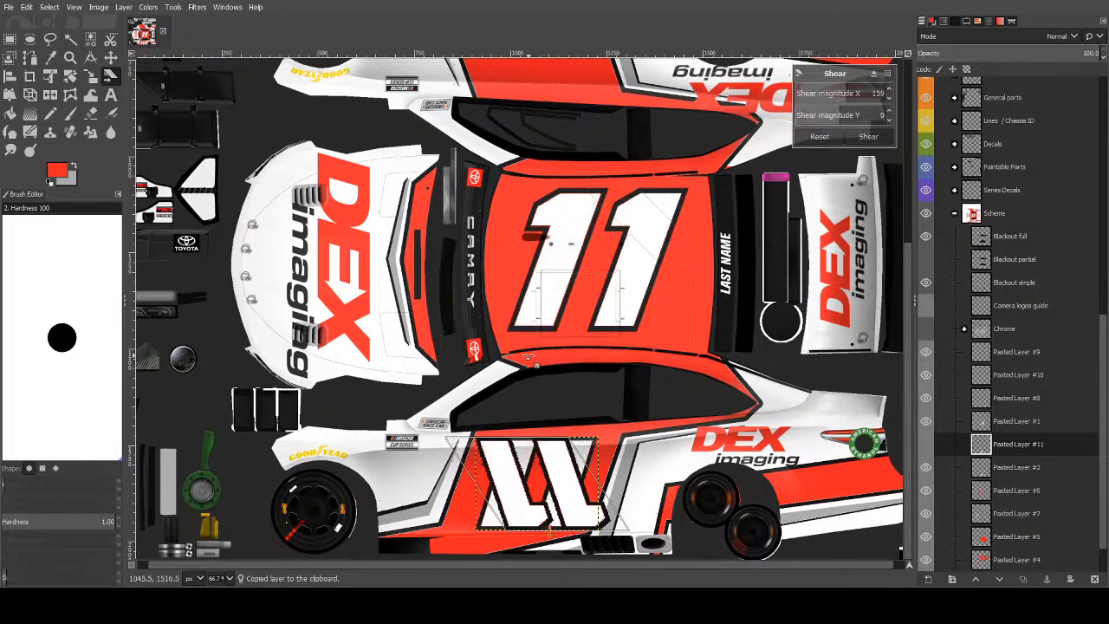
key(Return)
Place the sheared 11 on the red door panel of the opposite car side and crop its layer to the content.
key(shift+s)
click(538, 483)
drag(534, 477, 533, 119)
scroll(551, 191, up, 5)
drag(536, 374, 525, 299)
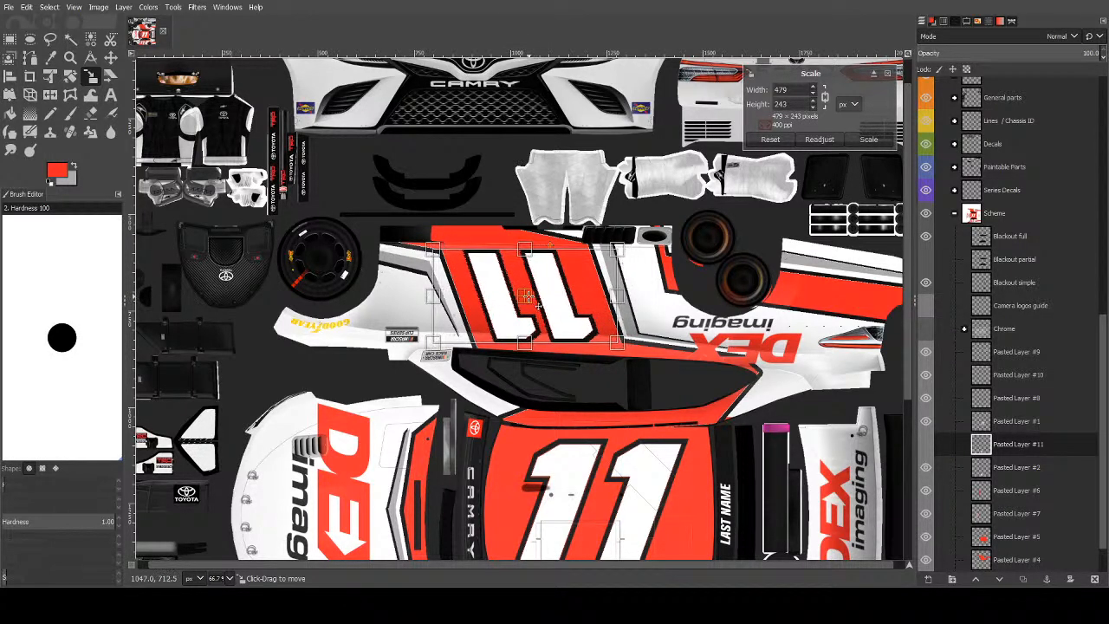
key(Return)
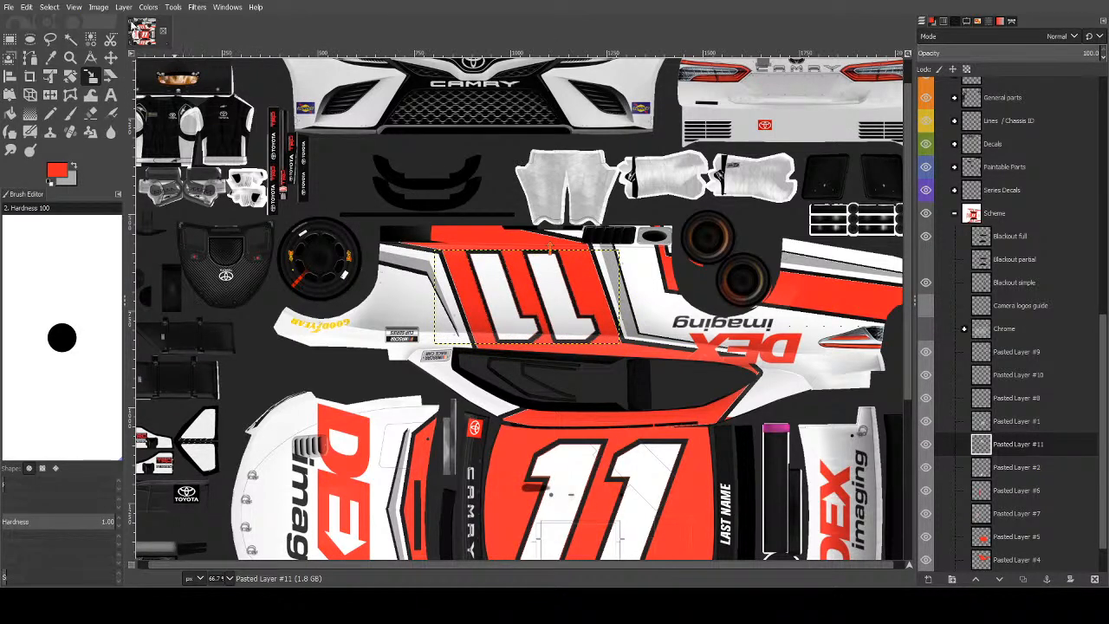
click(124, 7)
click(150, 130)
click(70, 39)
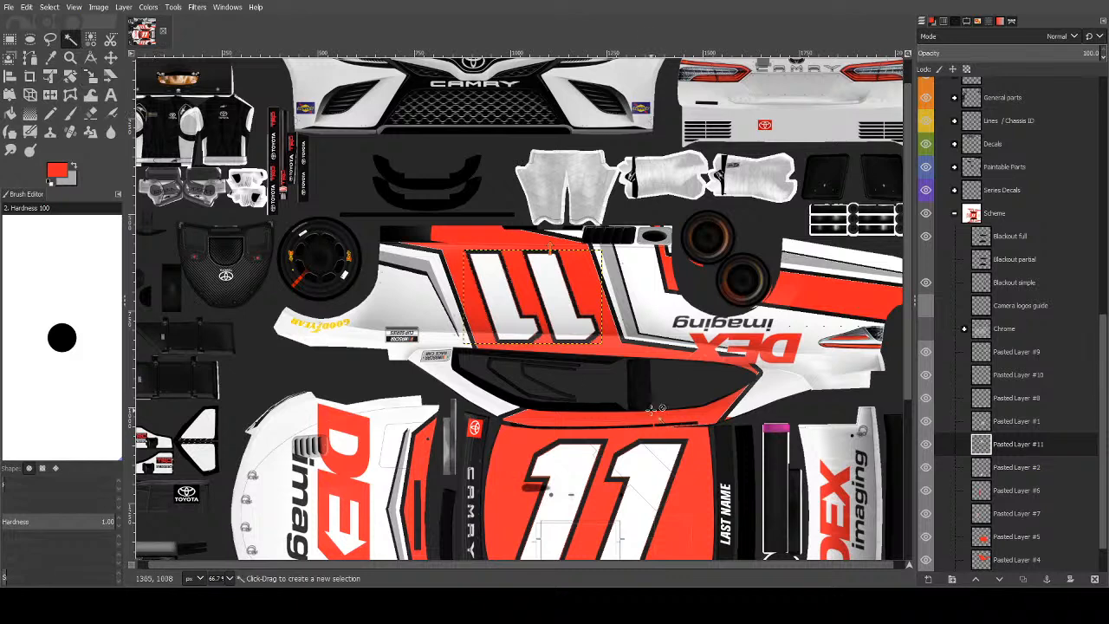
Merge Pasted Layer #4 down into Pasted Layer #3 so both sides' red stripe artwork shares one layer.
scroll(523, 314, down, 5)
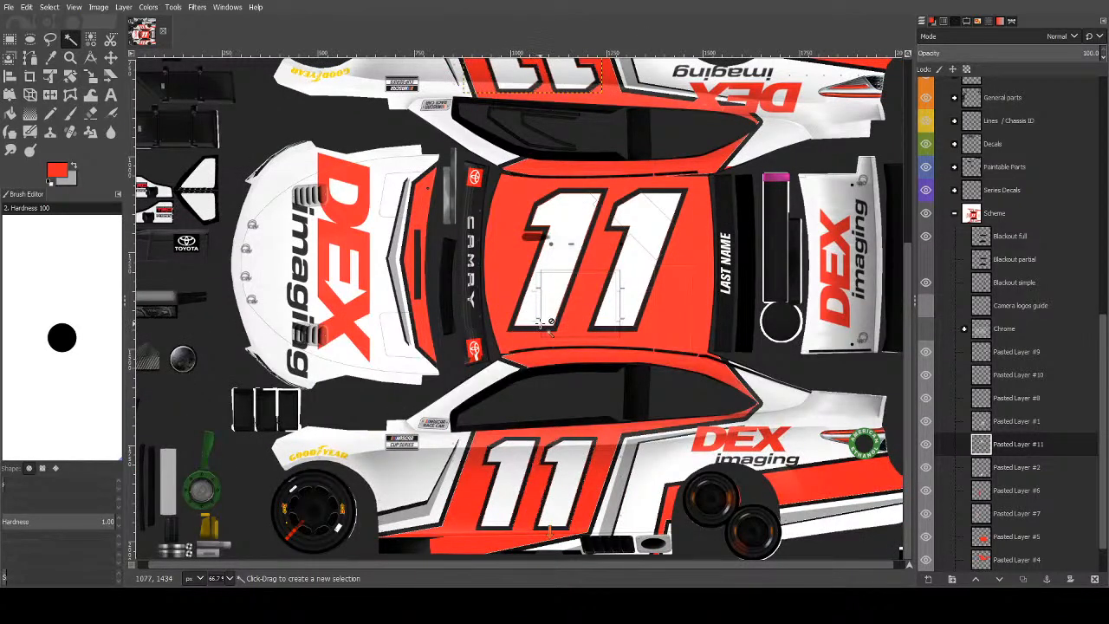
scroll(555, 325, up, 3)
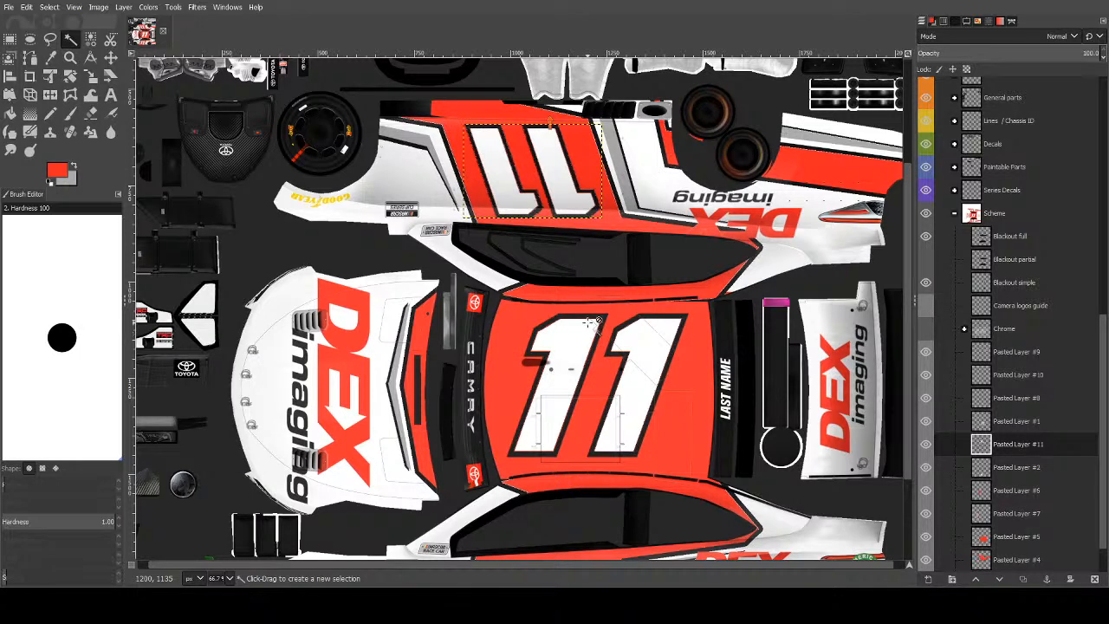
scroll(607, 329, down, 3)
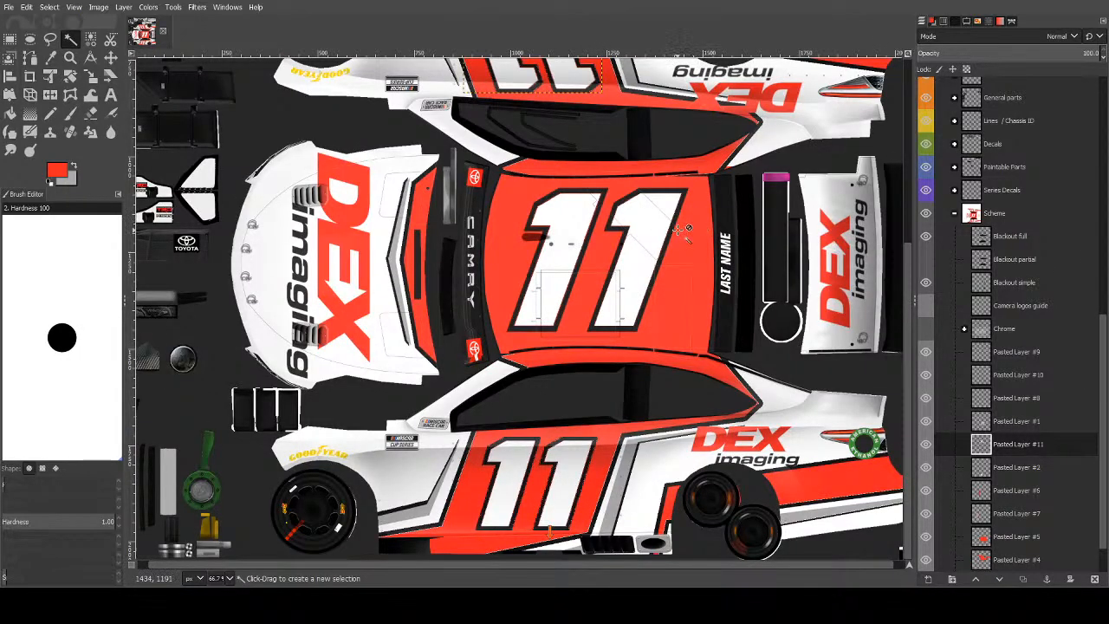
scroll(1033, 488, down, 1)
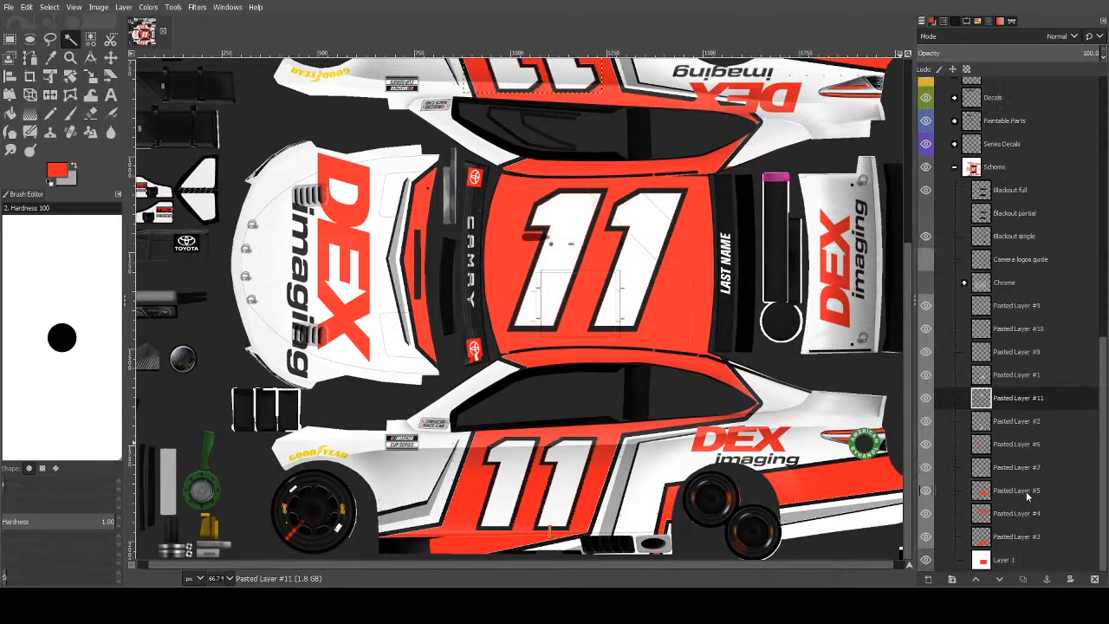
click(1003, 428)
click(1012, 447)
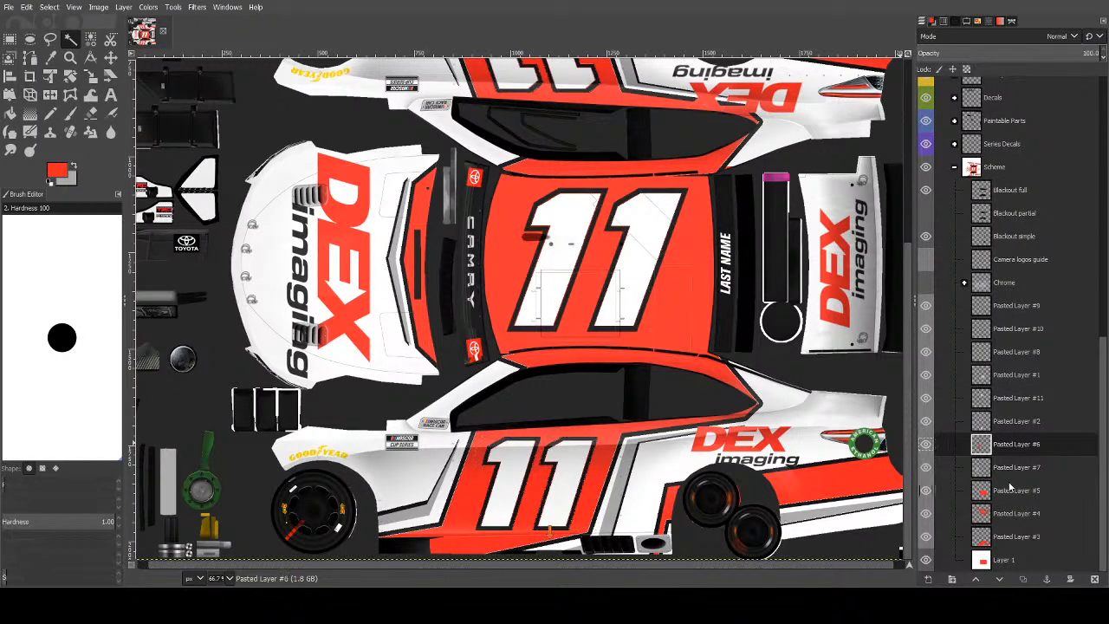
click(1008, 513)
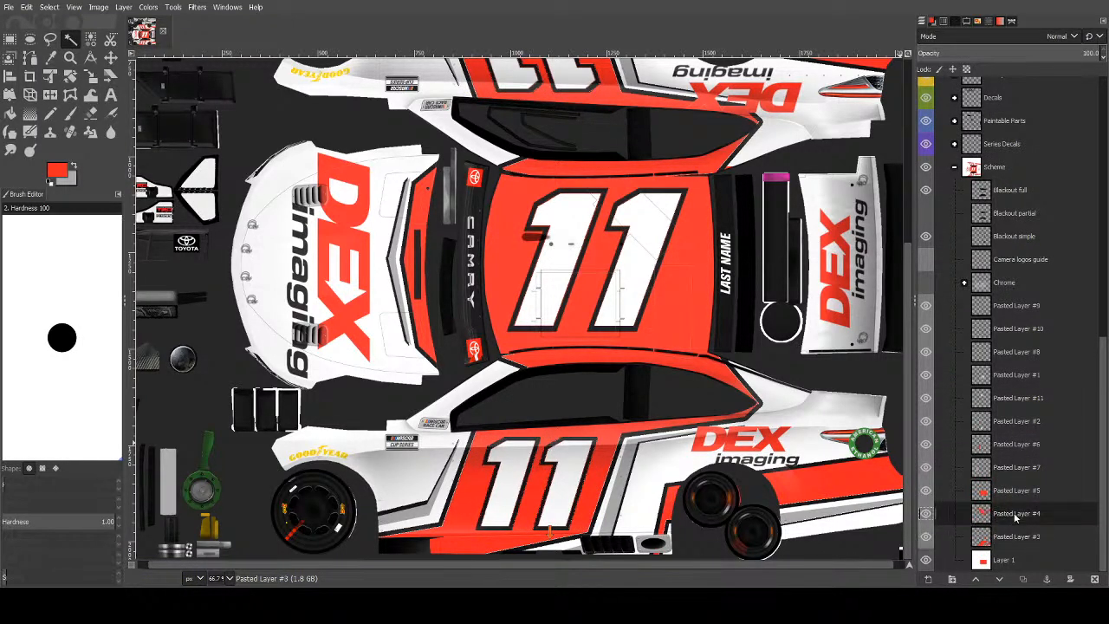
key(Page_Down)
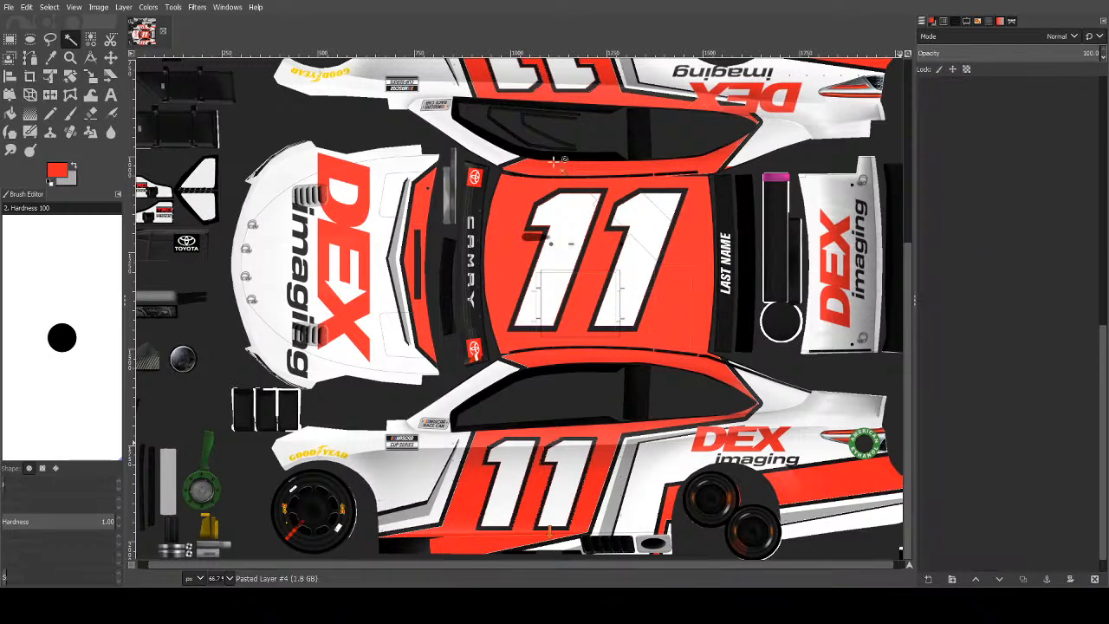
Try to outline the rear end of the side stripes freehand and cut it from Pasted Layer #3.
key(f)
click(872, 434)
click(858, 500)
click(901, 497)
click(842, 524)
click(850, 550)
drag(850, 550, 855, 596)
drag(883, 530, 954, 510)
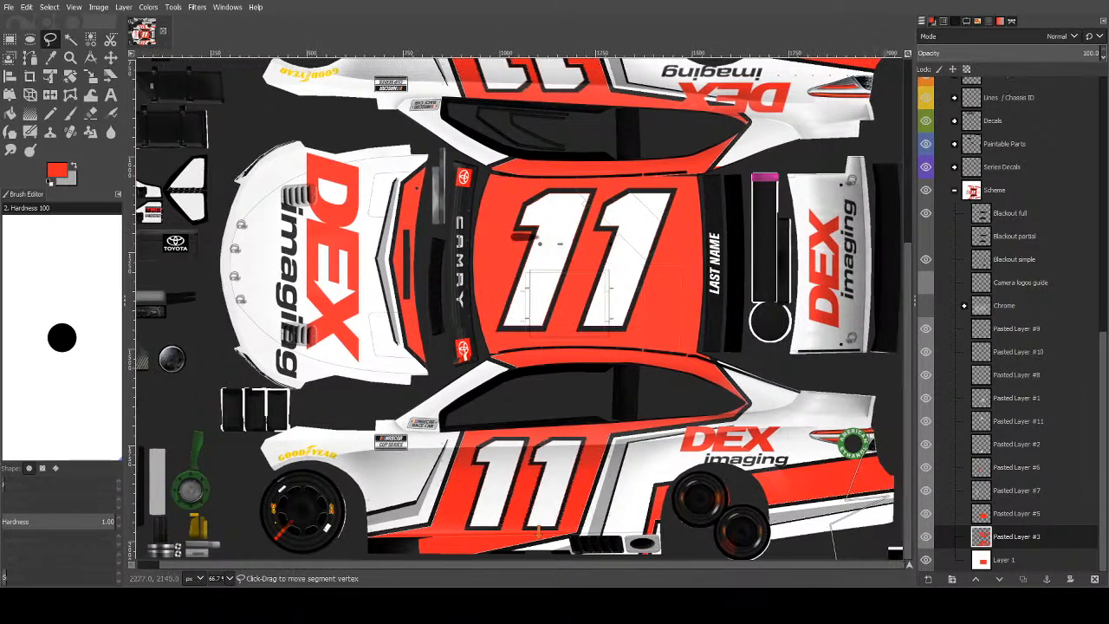
drag(841, 368, 949, 387)
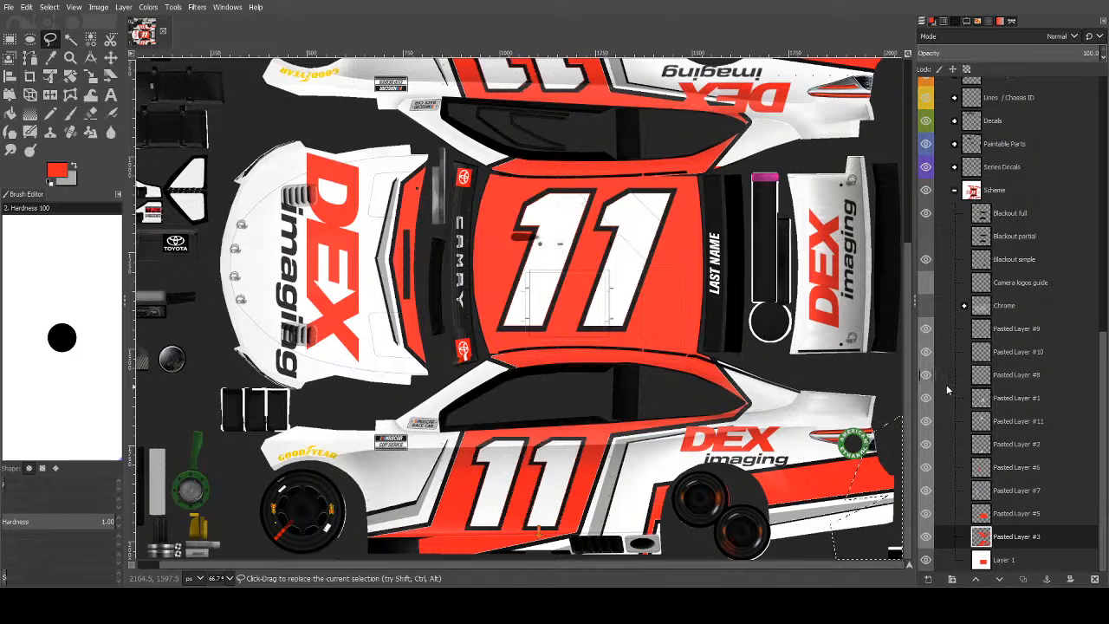
key(Return)
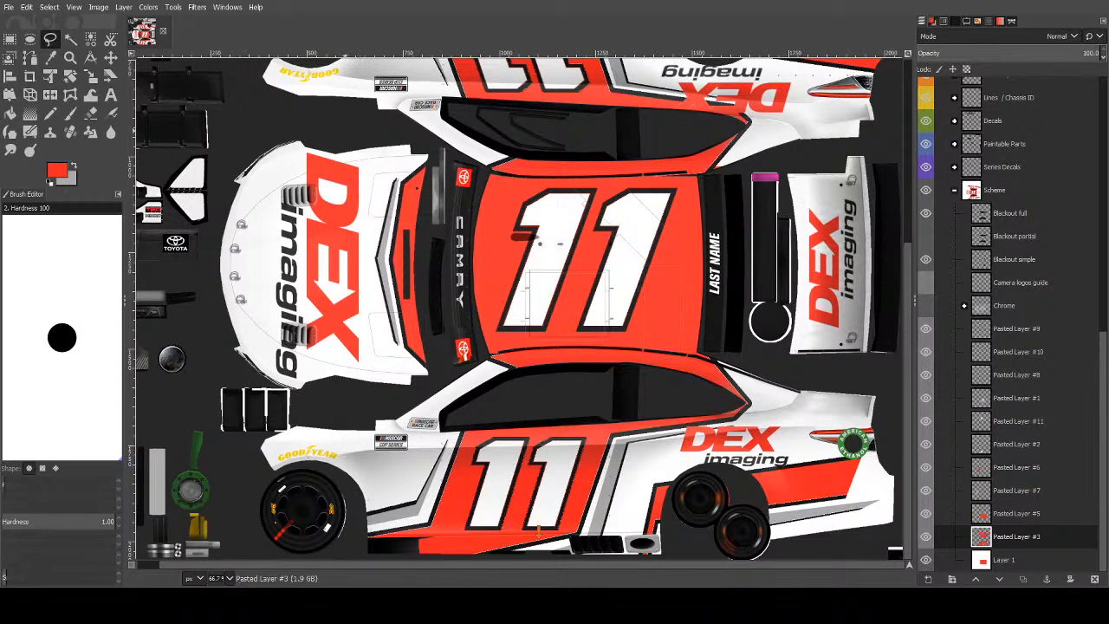
click(70, 38)
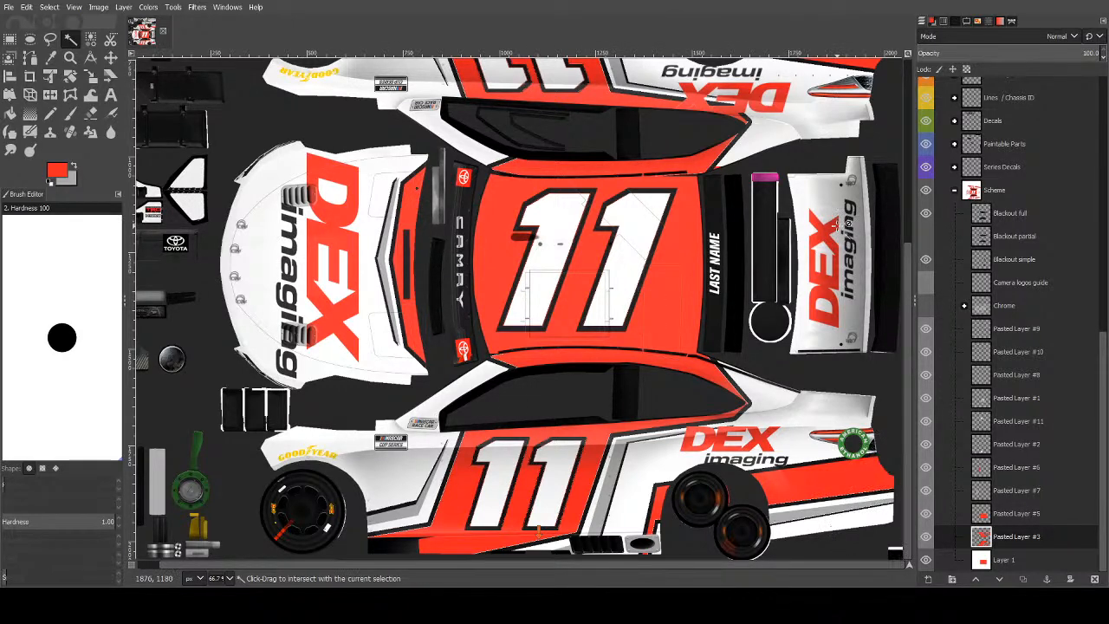
Copy a rectangular section of the stripes at the car side's rear end and paste it as a new layer above Layer 1.
key(r)
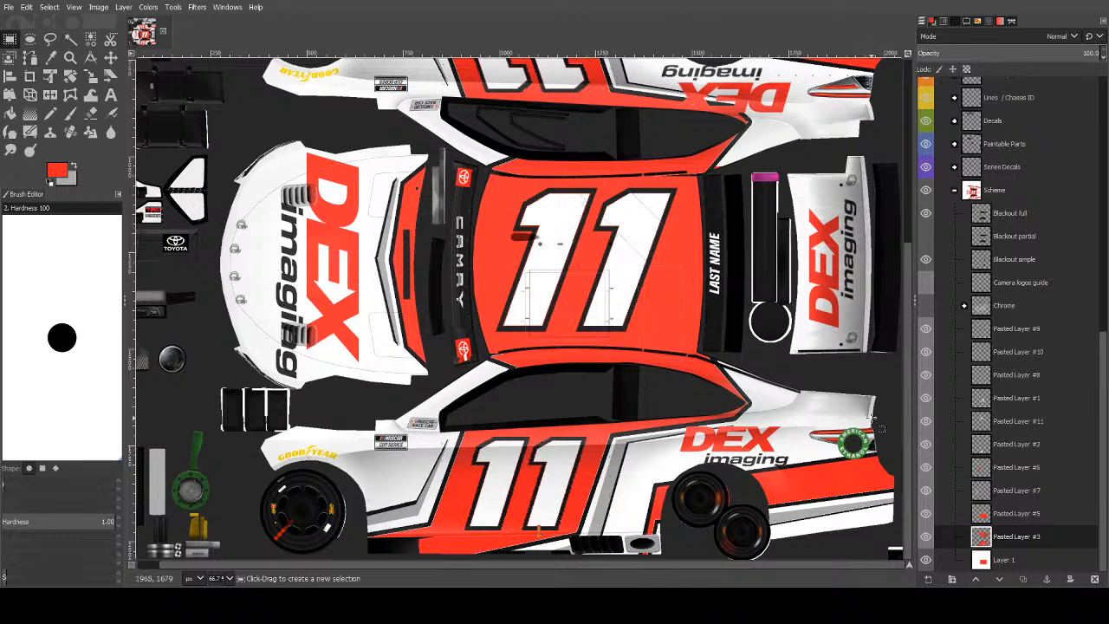
drag(861, 436, 903, 560)
key(ctrl+c)
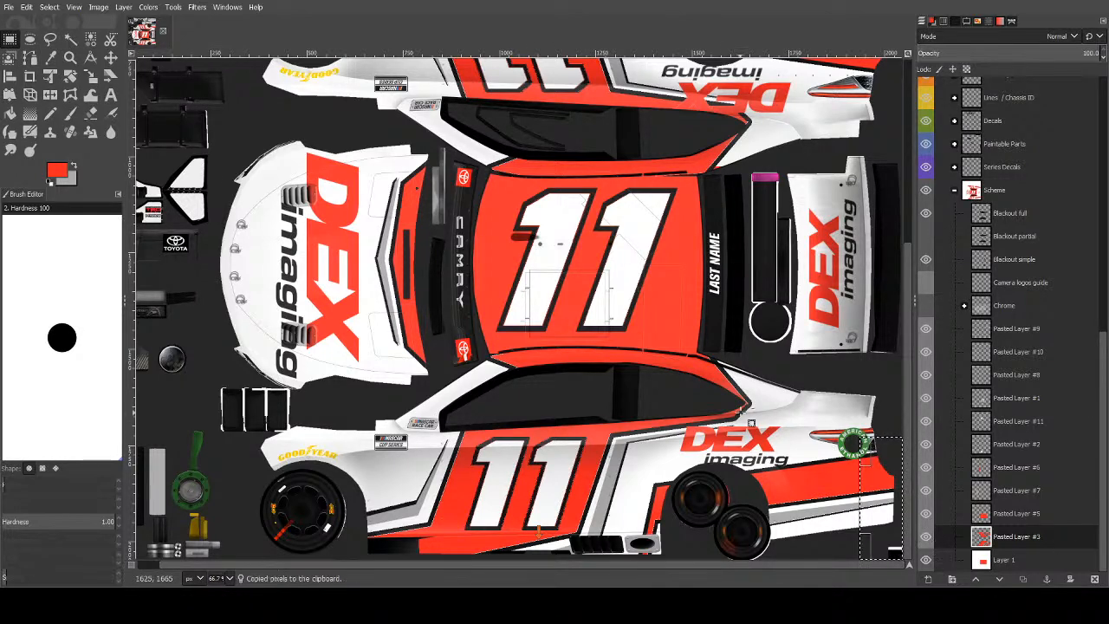
click(1004, 560)
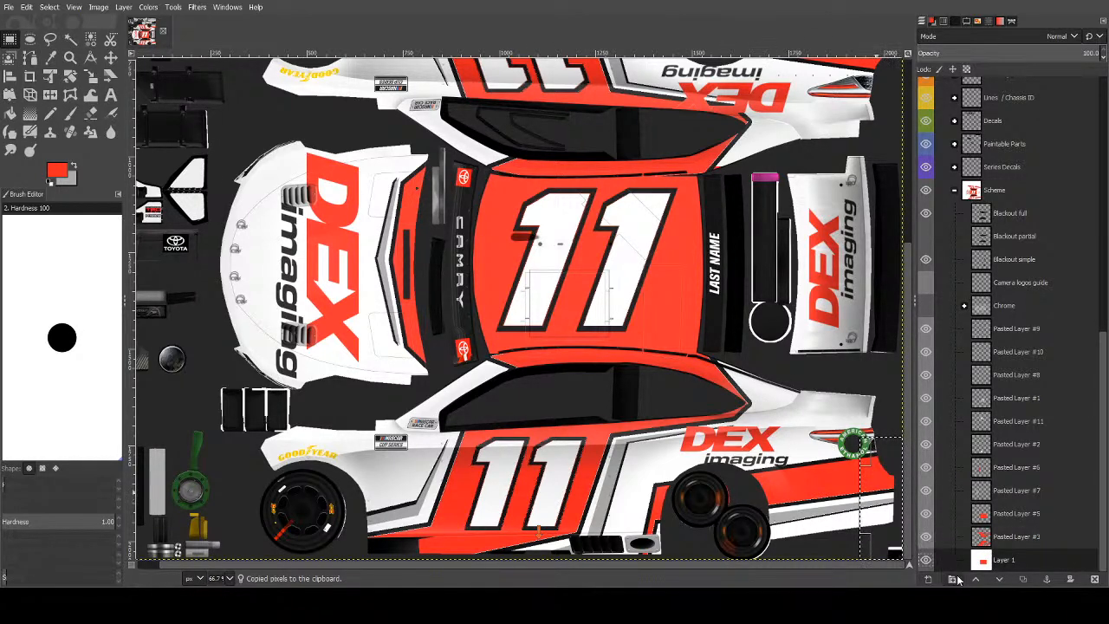
scroll(780, 455, up, 5)
key(ctrl+v)
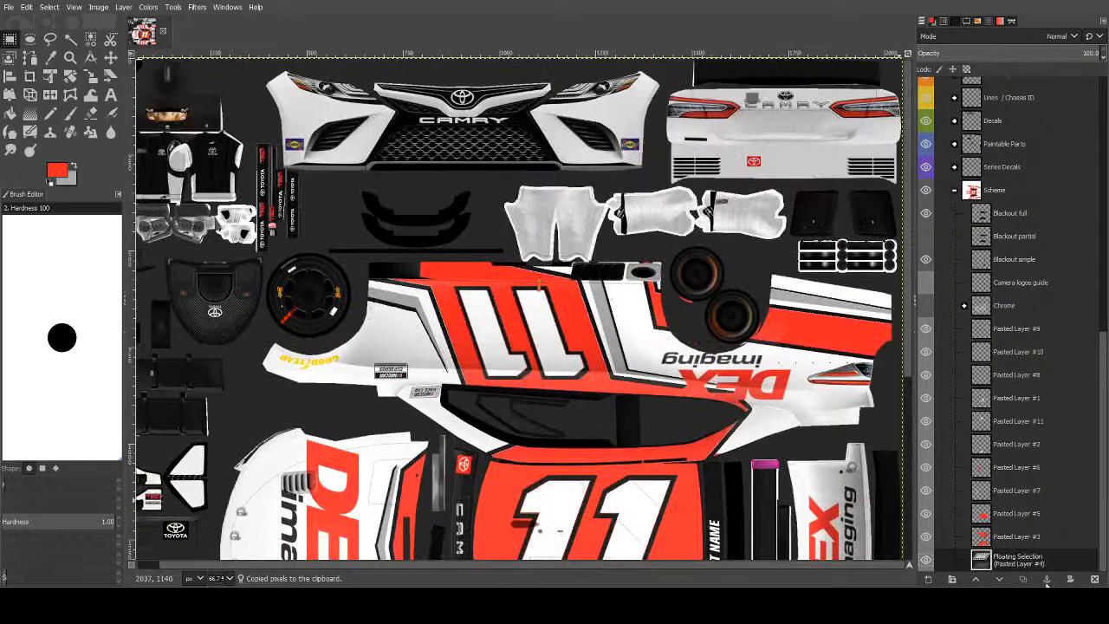
click(928, 579)
Move the pasted stripe section to the gap between the front bumper and the rear bumper on the template.
key(shift+s)
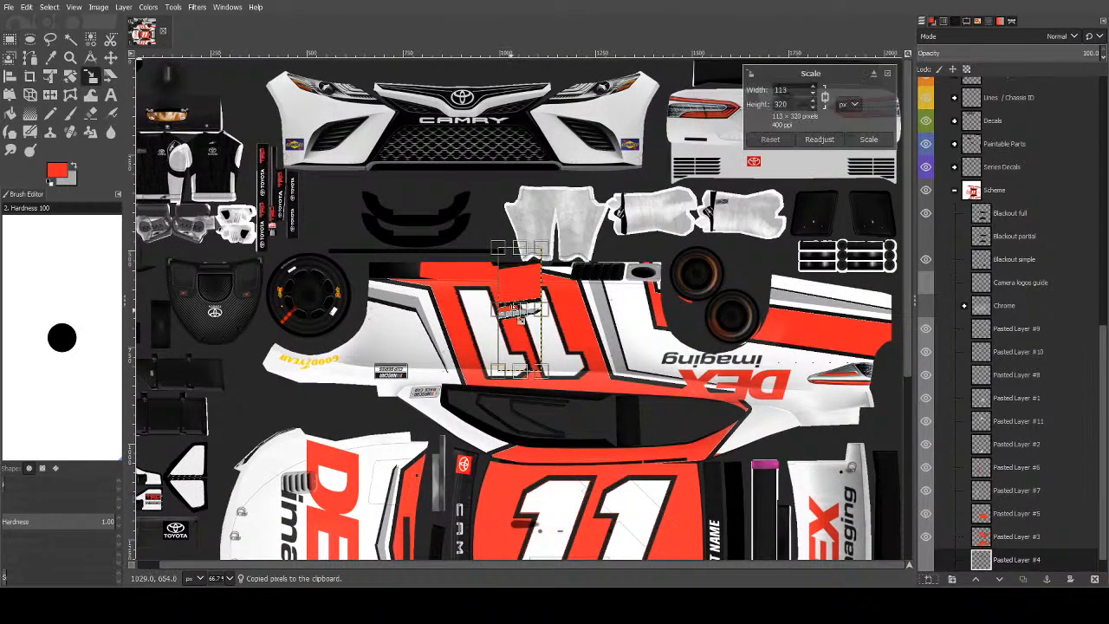
drag(520, 311, 735, 314)
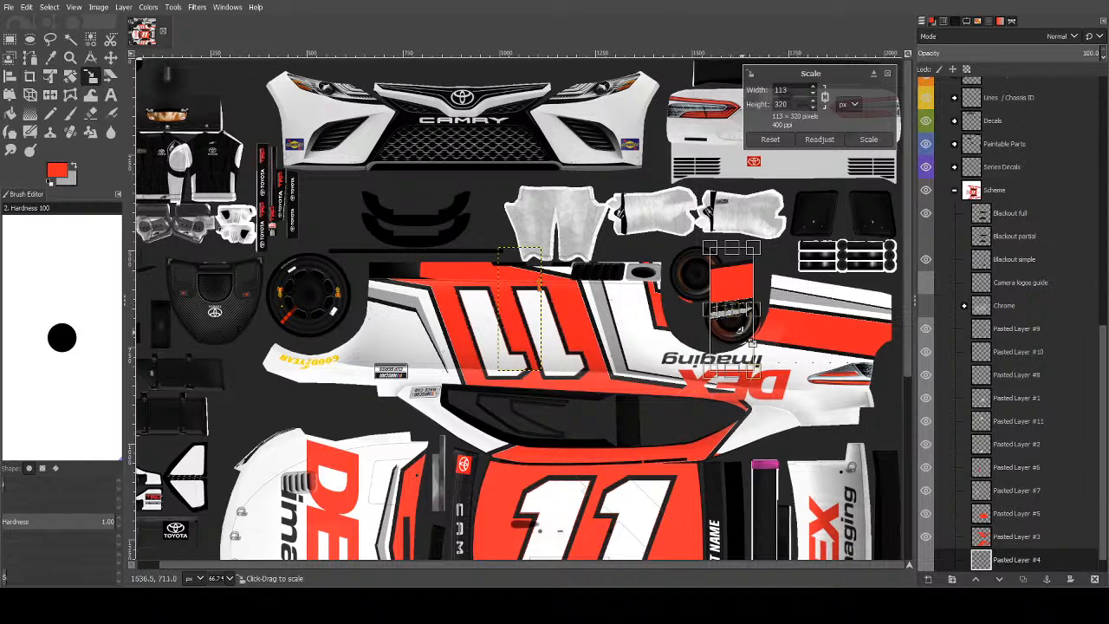
scroll(767, 355, down, 5)
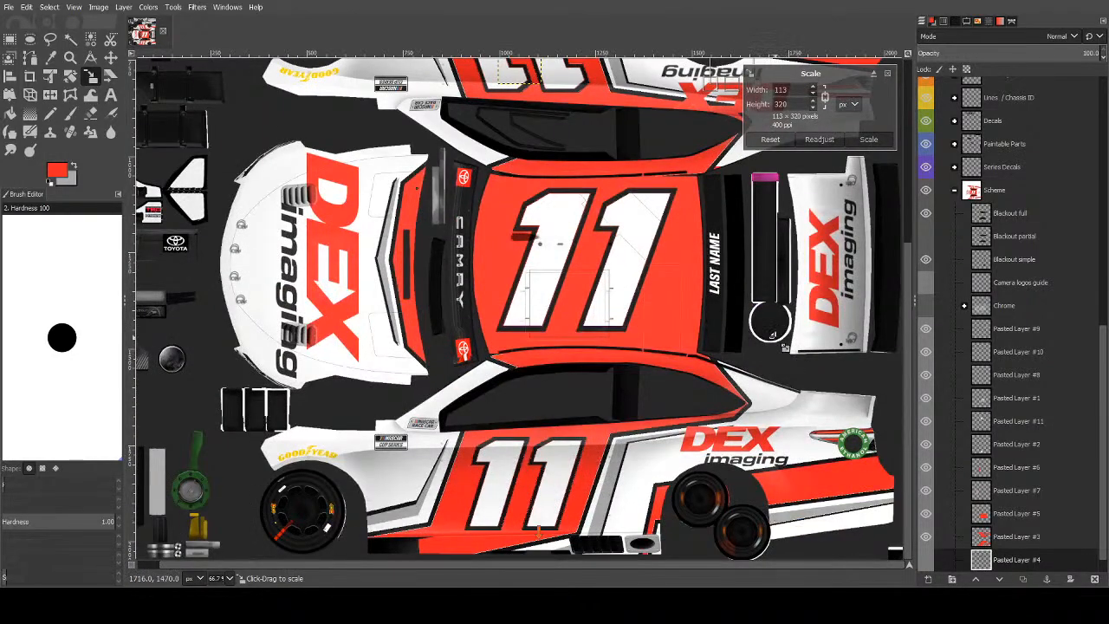
scroll(774, 350, up, 4)
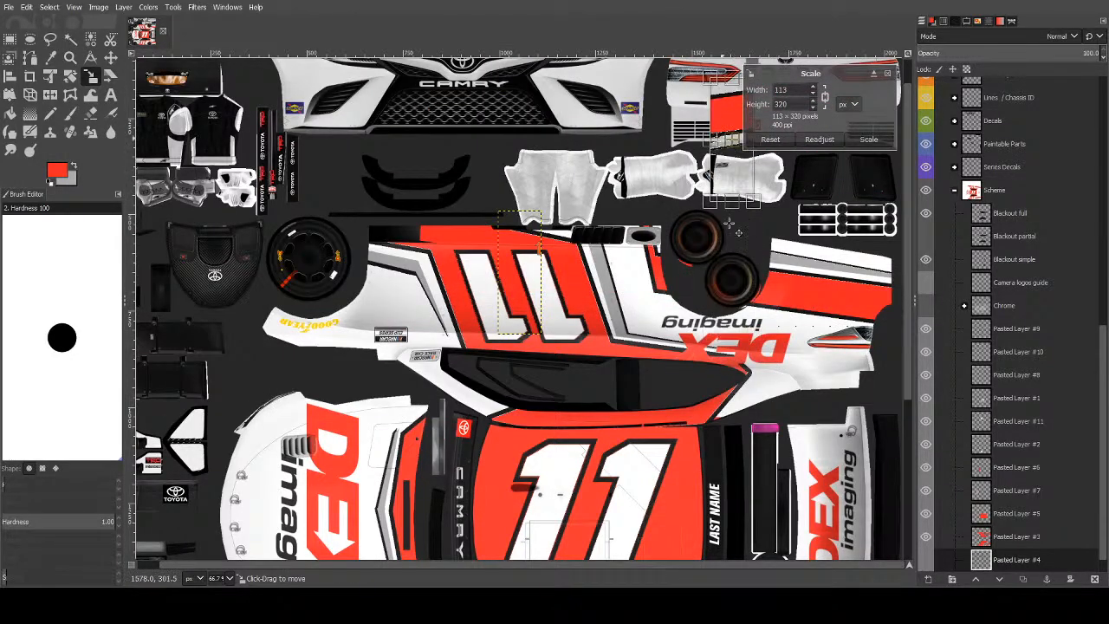
scroll(785, 362, down, 5)
scroll(791, 361, up, 6)
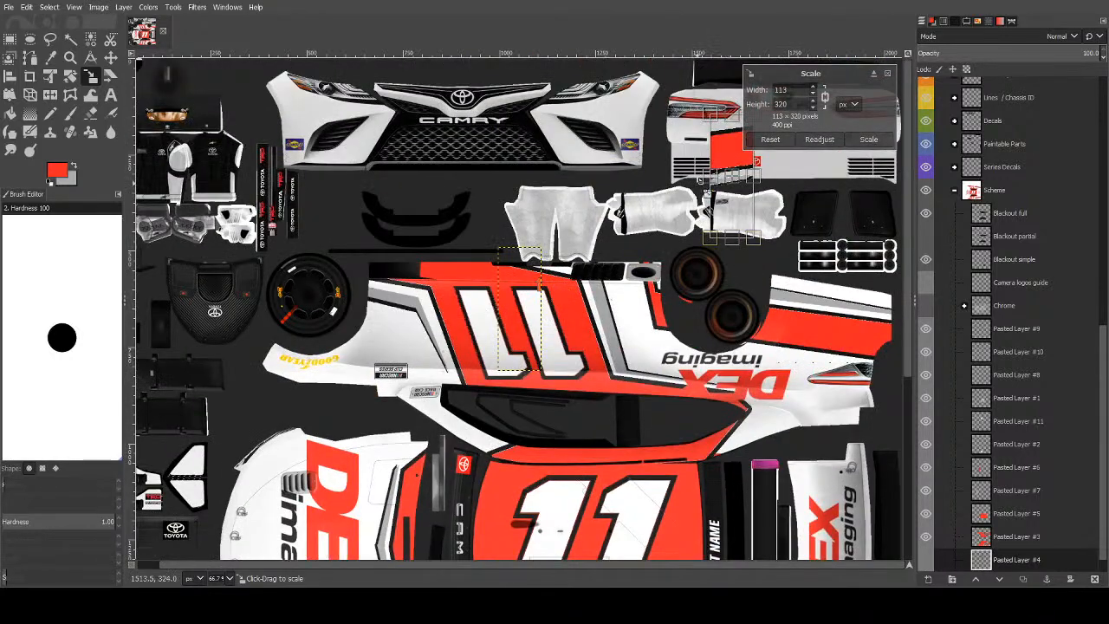
drag(744, 188, 651, 167)
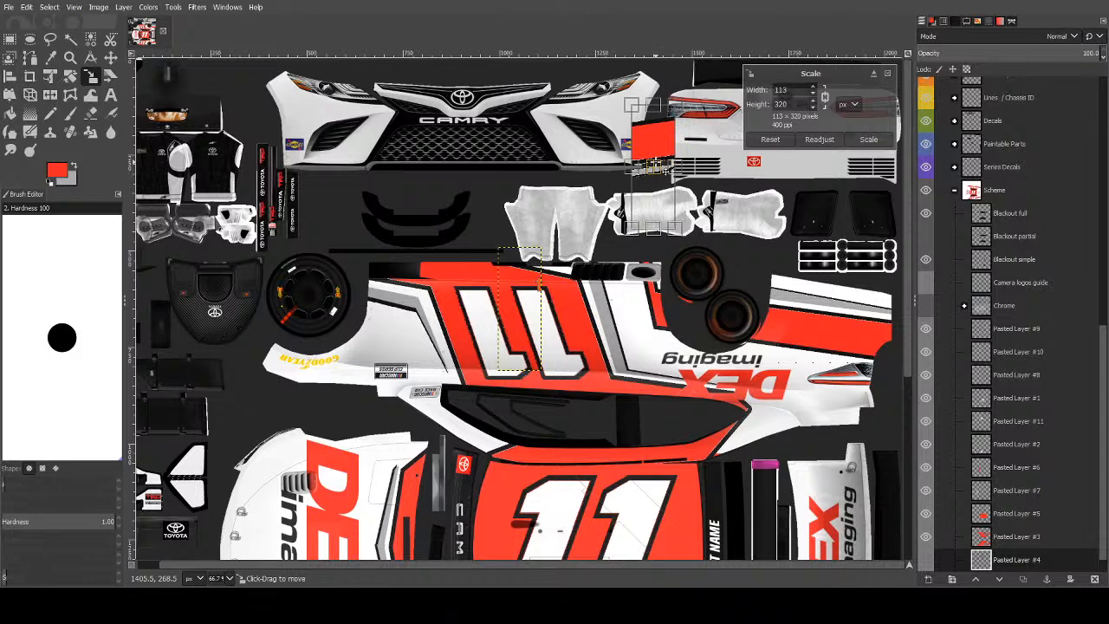
key(Return)
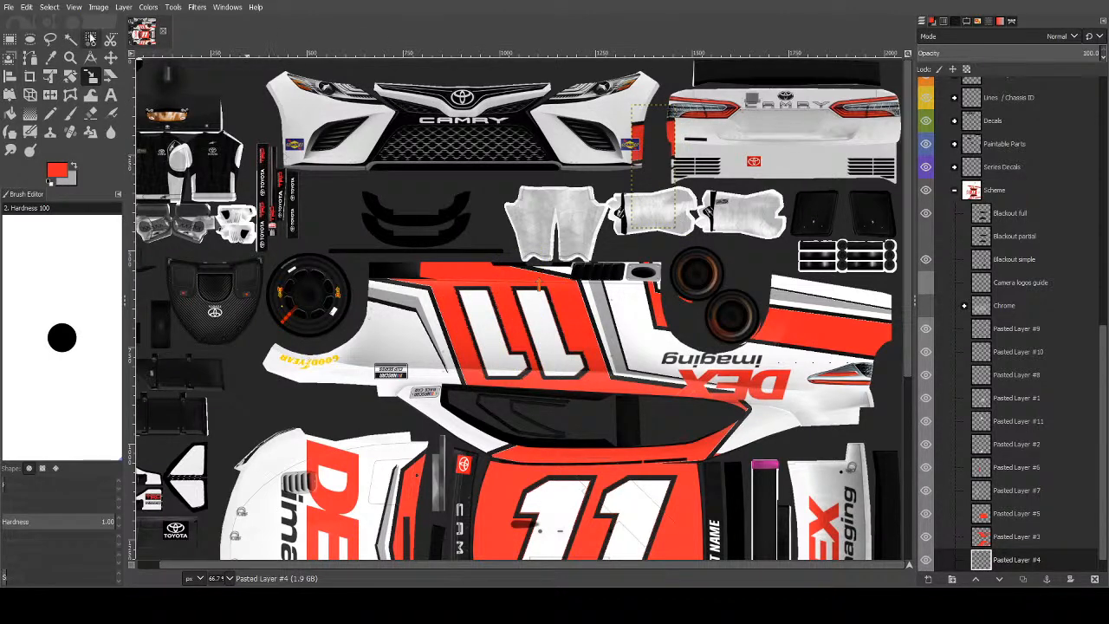
Trim the pasted stripe section to a narrow strip and shear it vertically with a magnitude of 10 to level its stripes.
click(753, 290)
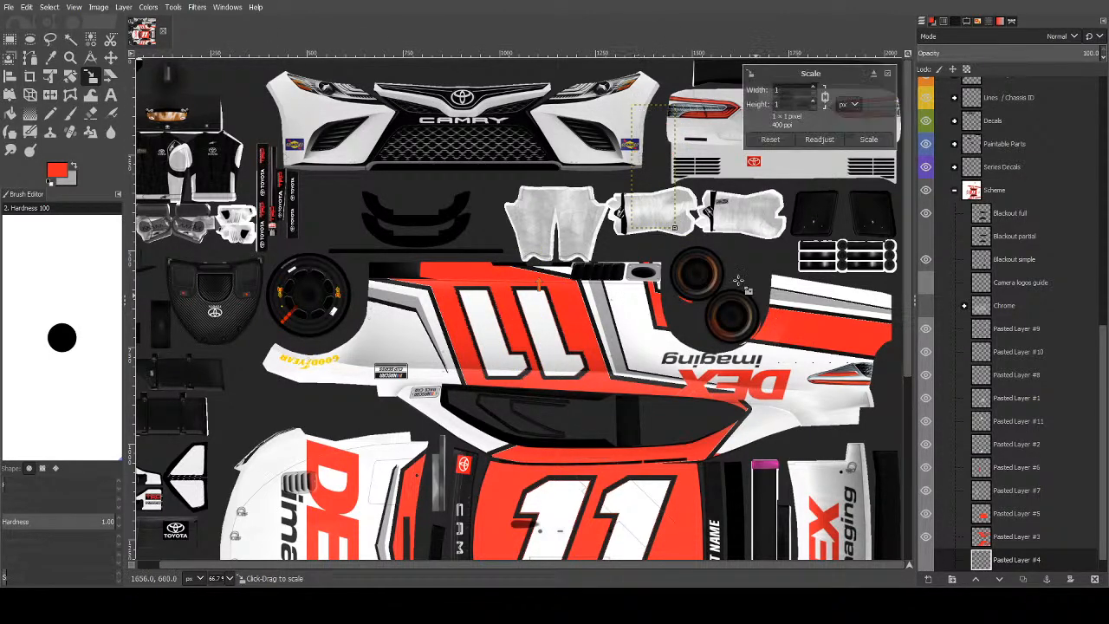
click(71, 40)
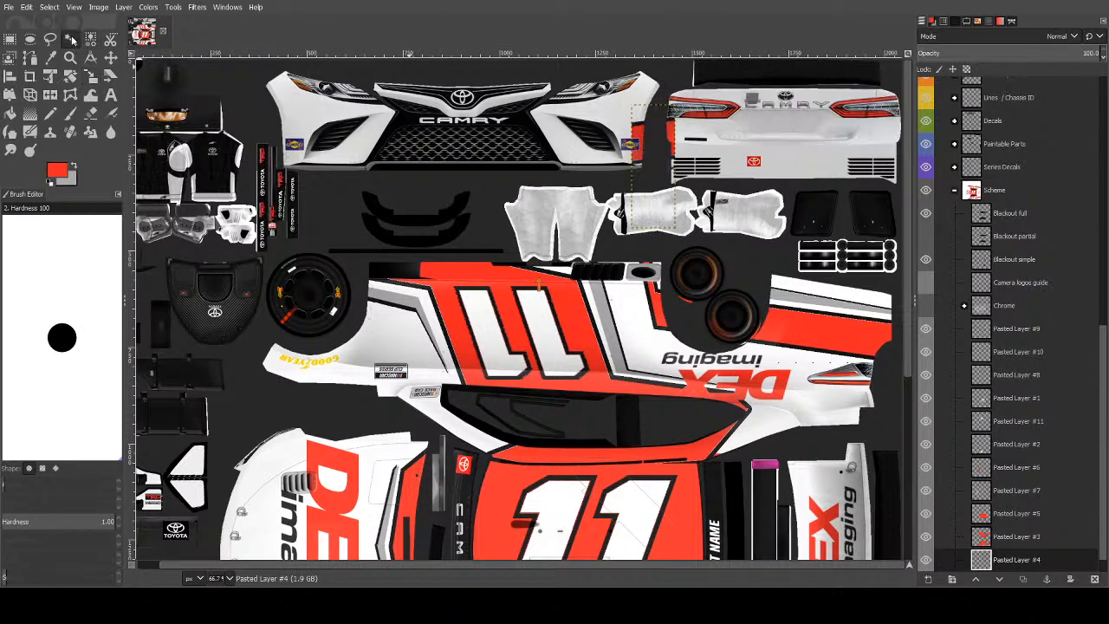
key(r)
drag(640, 98, 792, 354)
key(ctrl+shift+a)
key(u)
key(shift+h)
mouse_move(704, 112)
mouse_down()
mouse_move(710, 125)
mouse_move(708, 114)
mouse_up()
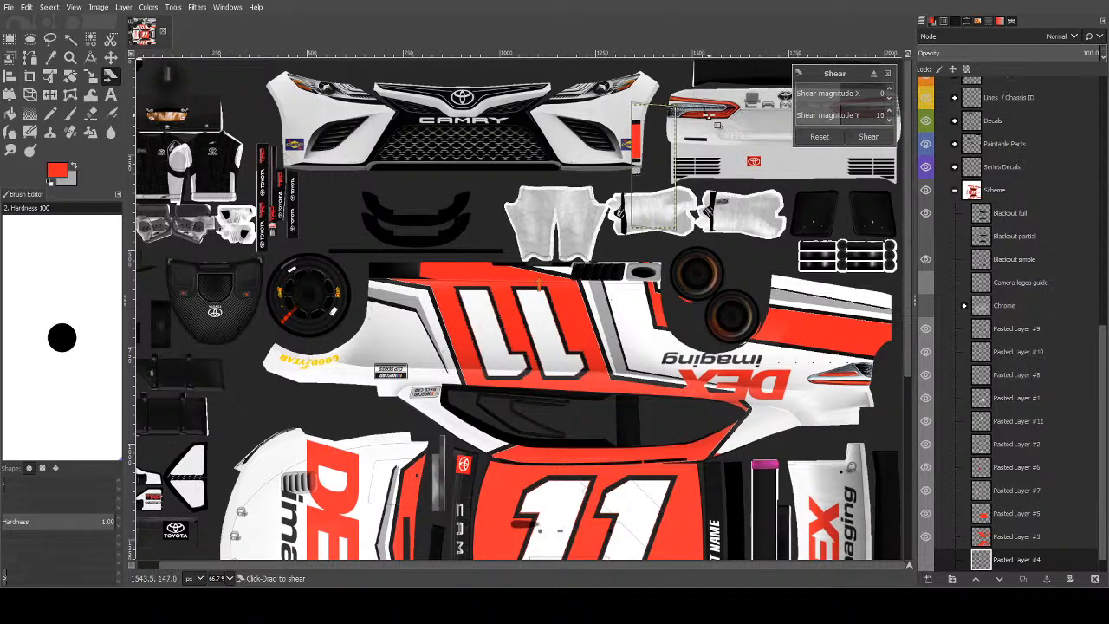
key(Return)
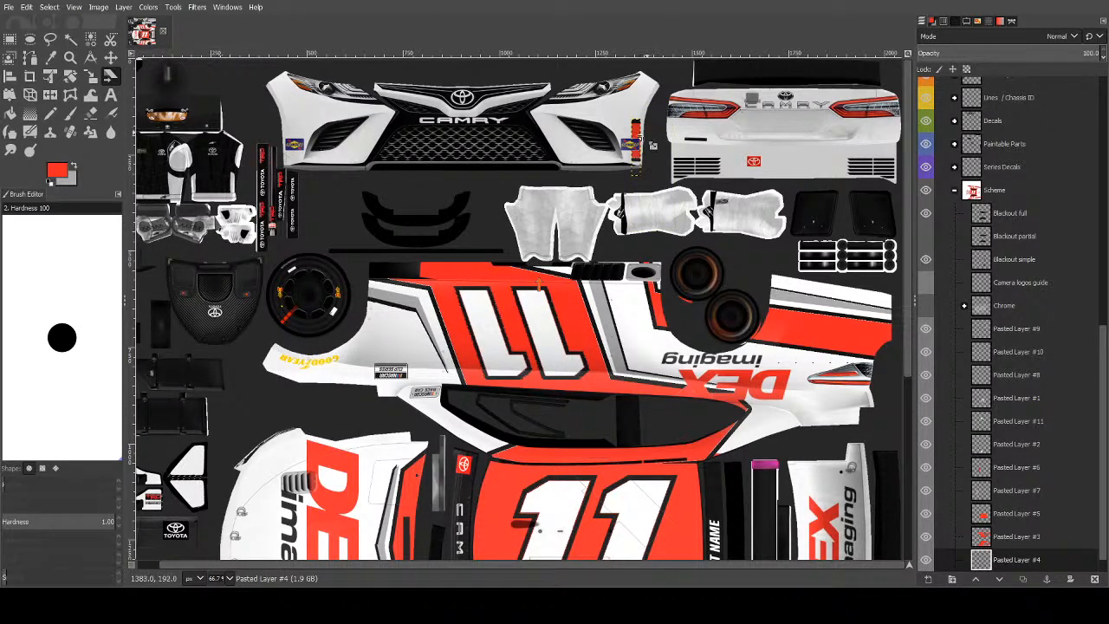
Scale the strip to 643 × 147 px across the rear bumper and stretch it further past the bumper's edge toward the front bumper.
key(shift+s)
click(645, 131)
drag(646, 143, 910, 154)
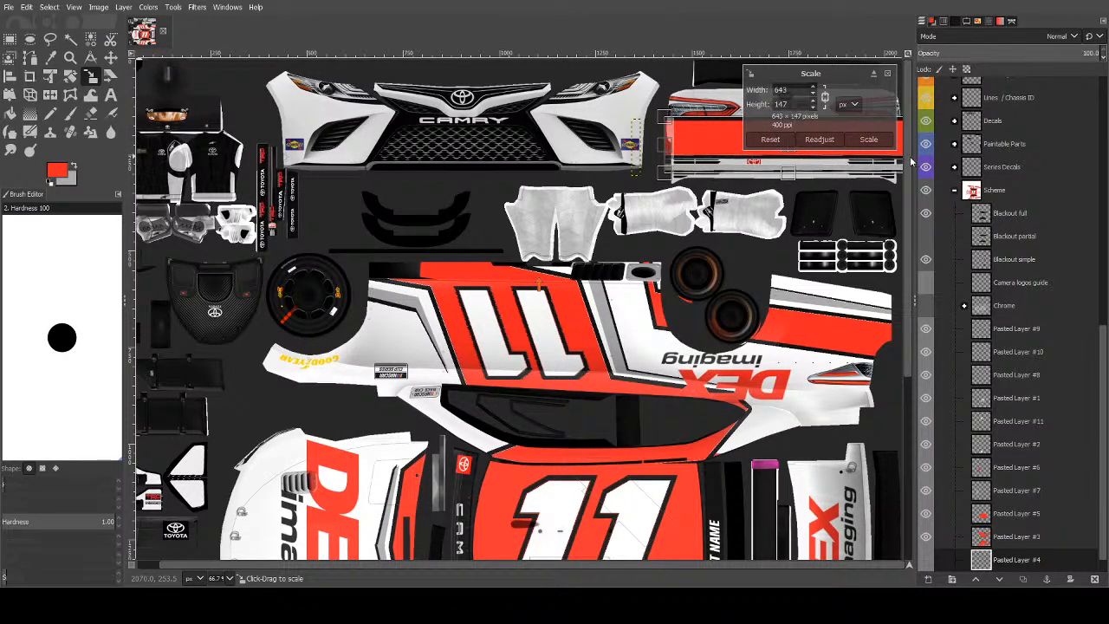
click(869, 140)
click(610, 163)
drag(668, 149, 612, 148)
key(Return)
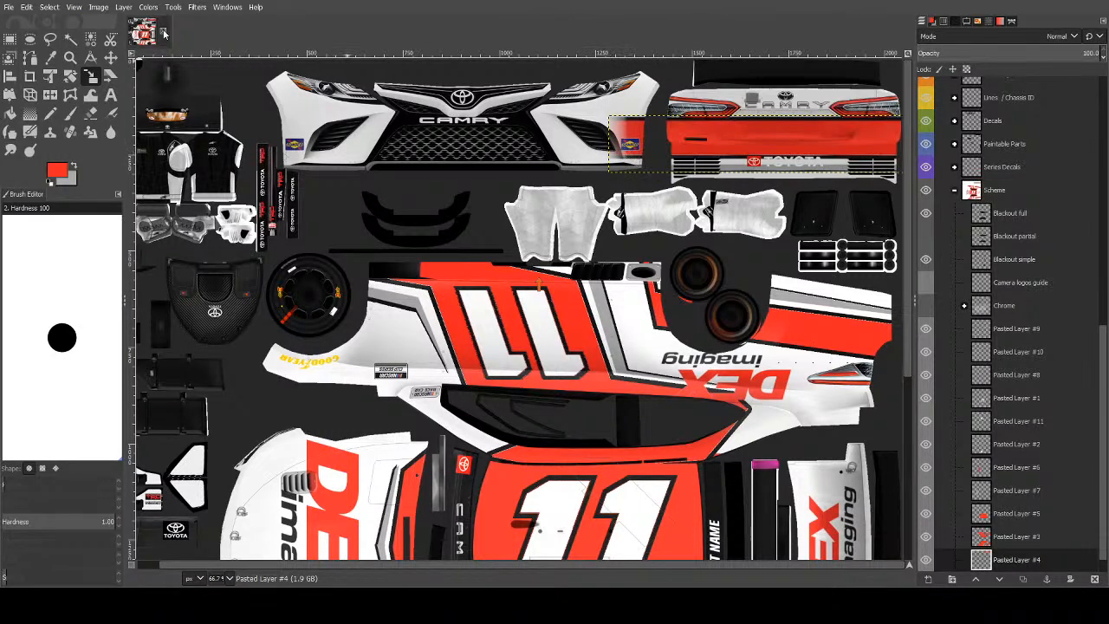
Delete the stripe area overhanging onto the front bumper and crop Pasted Layer #4 to its content.
click(10, 38)
drag(664, 106, 513, 223)
click(109, 35)
click(124, 7)
click(204, 228)
click(70, 39)
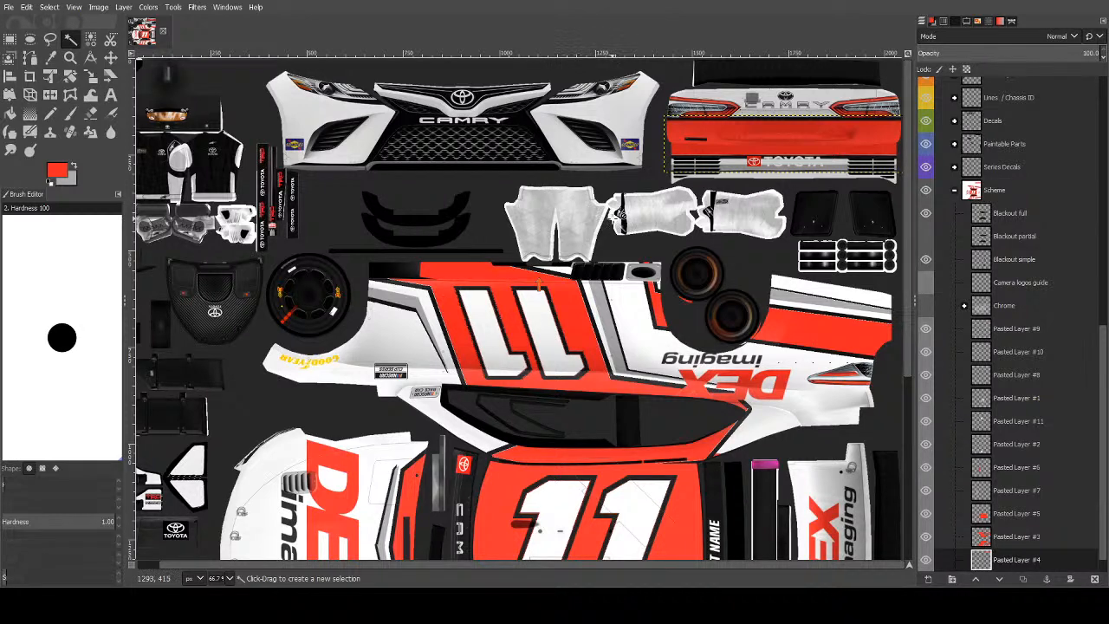
scroll(1053, 355, down, 1)
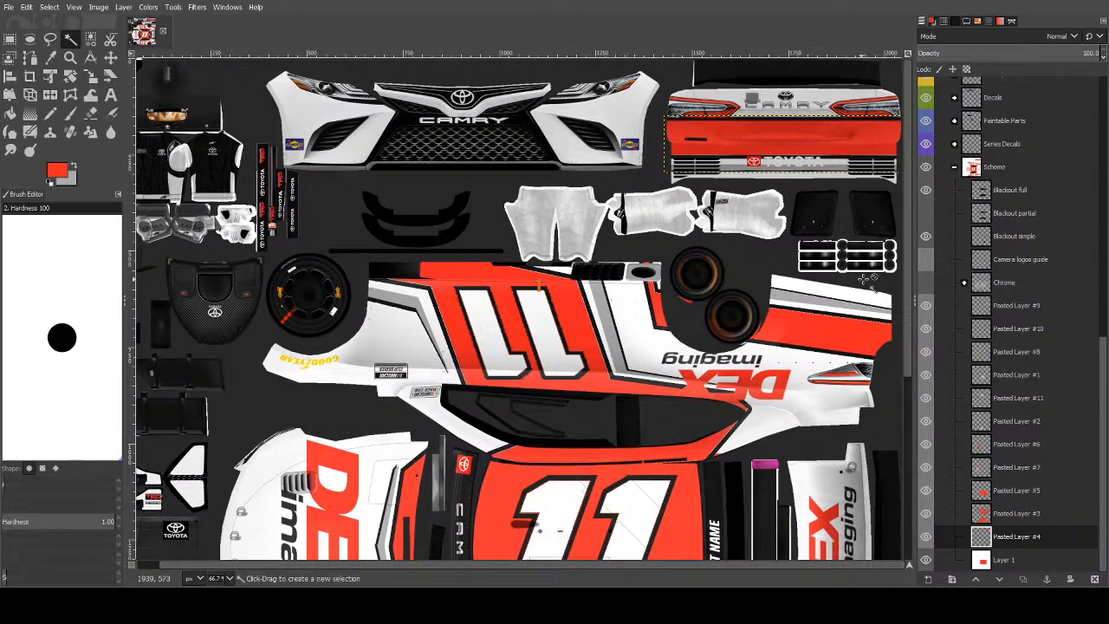
scroll(650, 375, down, 5)
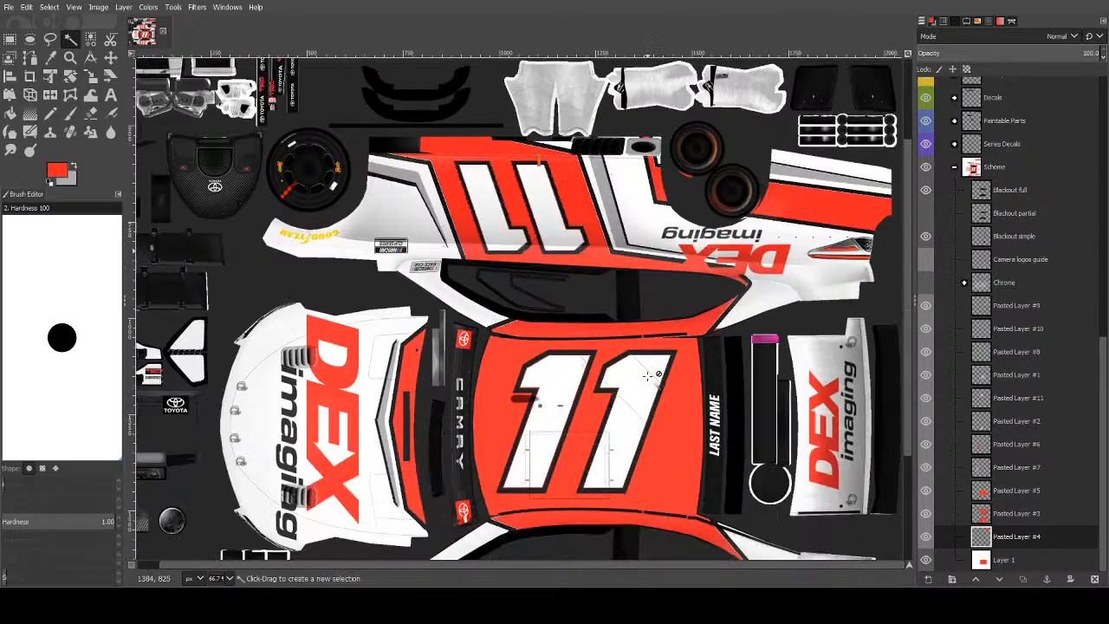
scroll(650, 375, up, 5)
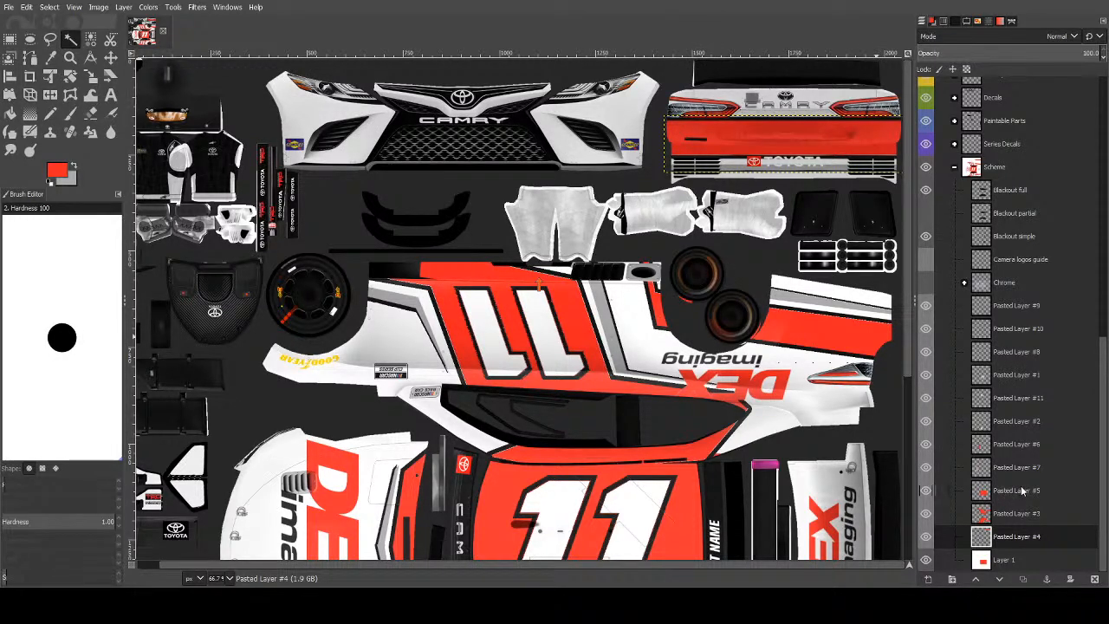
click(1003, 556)
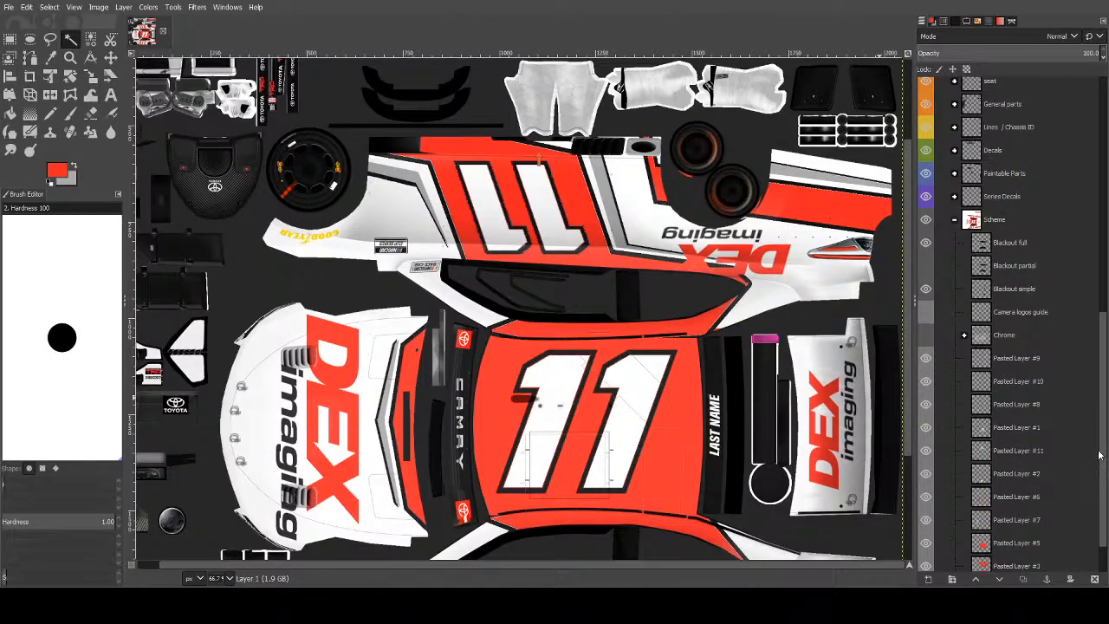
scroll(985, 505, down, 1)
click(1008, 539)
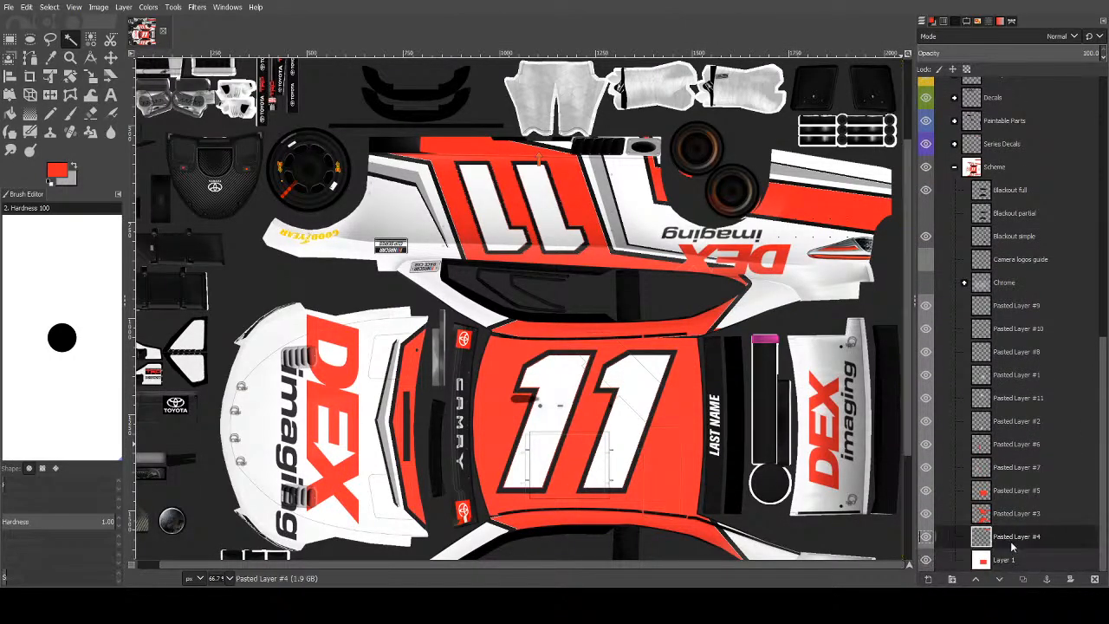
Select a rectangle around the rear bumper's Toyota logo and fill it with a dark grey sampled from the template.
scroll(1004, 520, up, 8)
scroll(463, 249, up, 1)
click(11, 40)
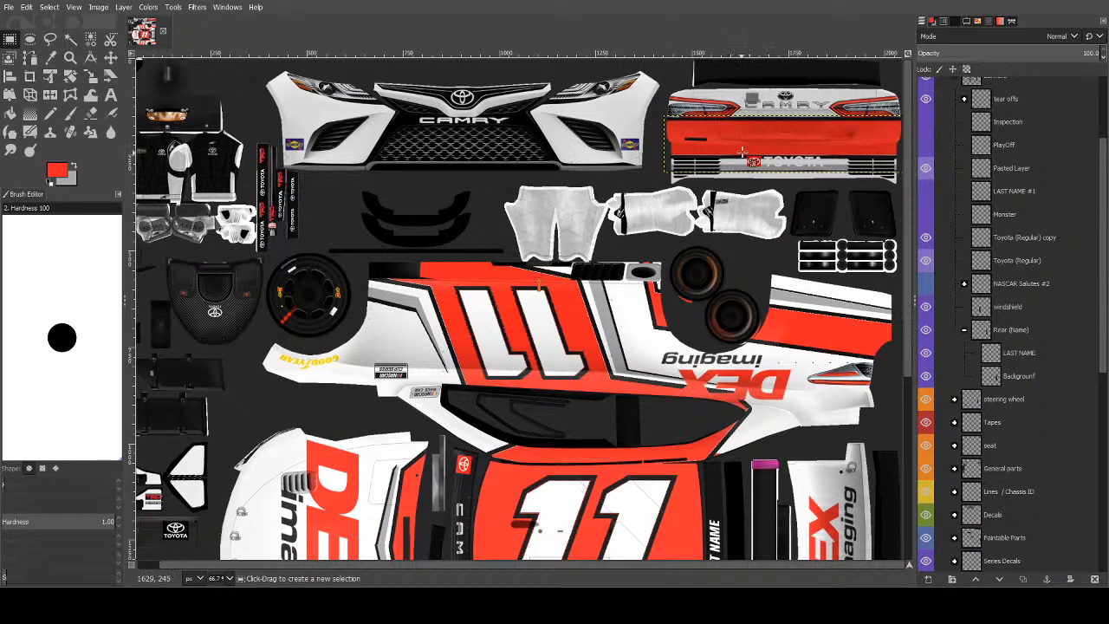
mouse_move(745, 152)
mouse_down()
mouse_move(801, 174)
mouse_move(822, 162)
mouse_move(752, 170)
mouse_up()
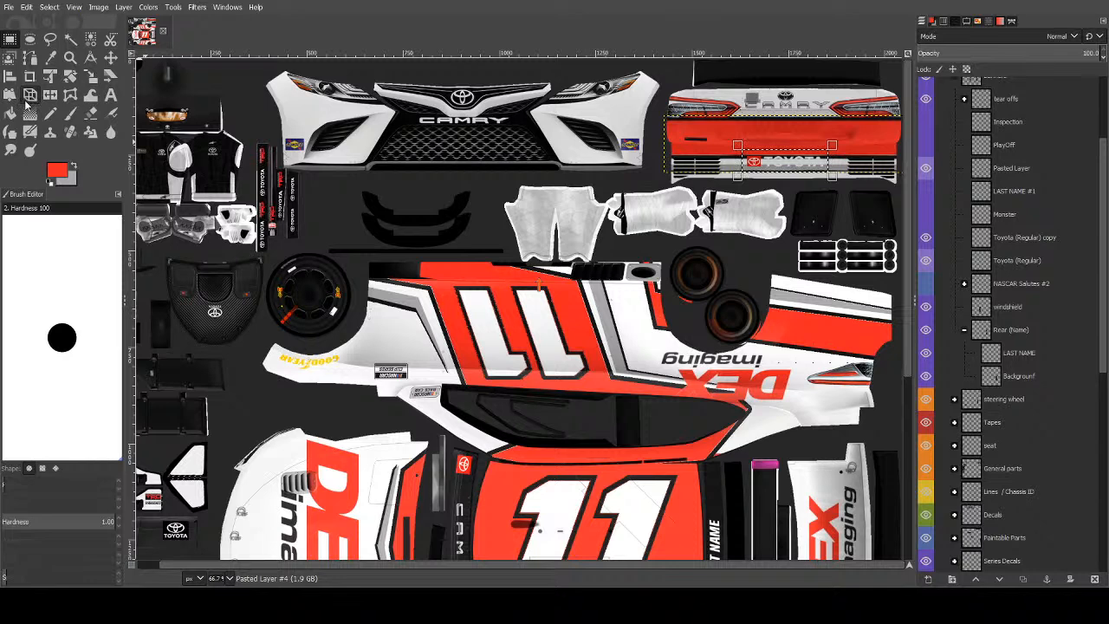
click(10, 114)
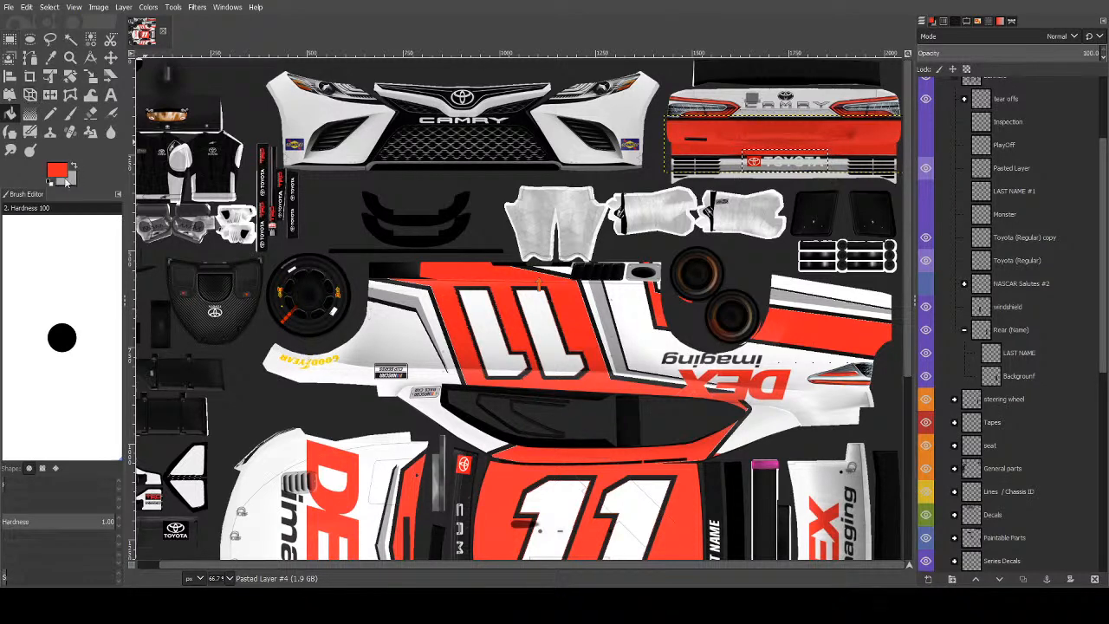
ctrl+click(684, 293)
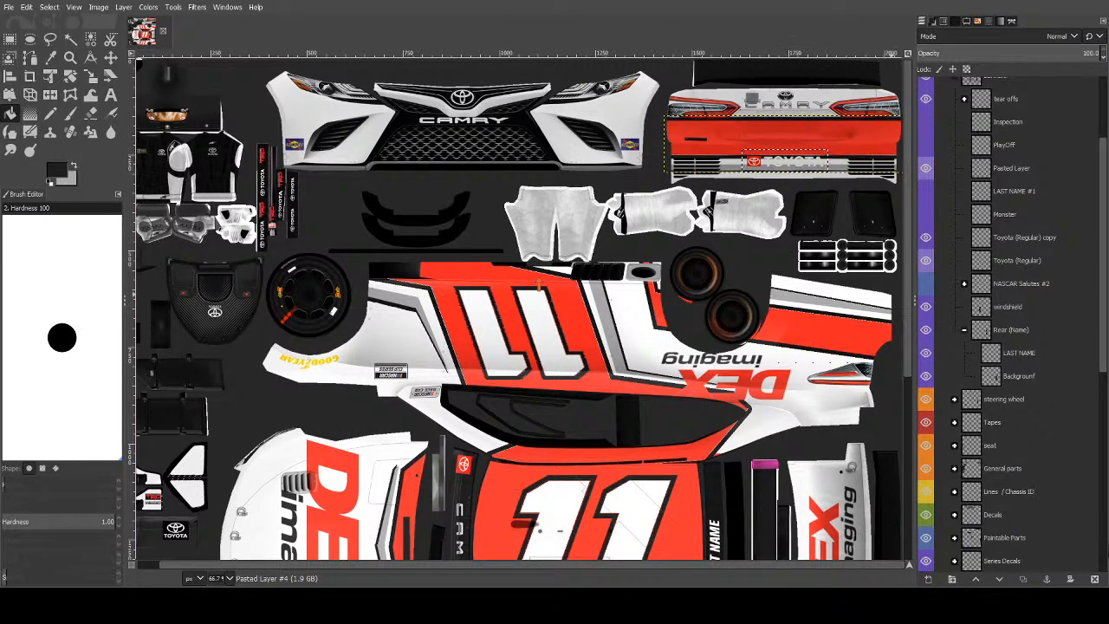
scroll(1034, 480, down, 5)
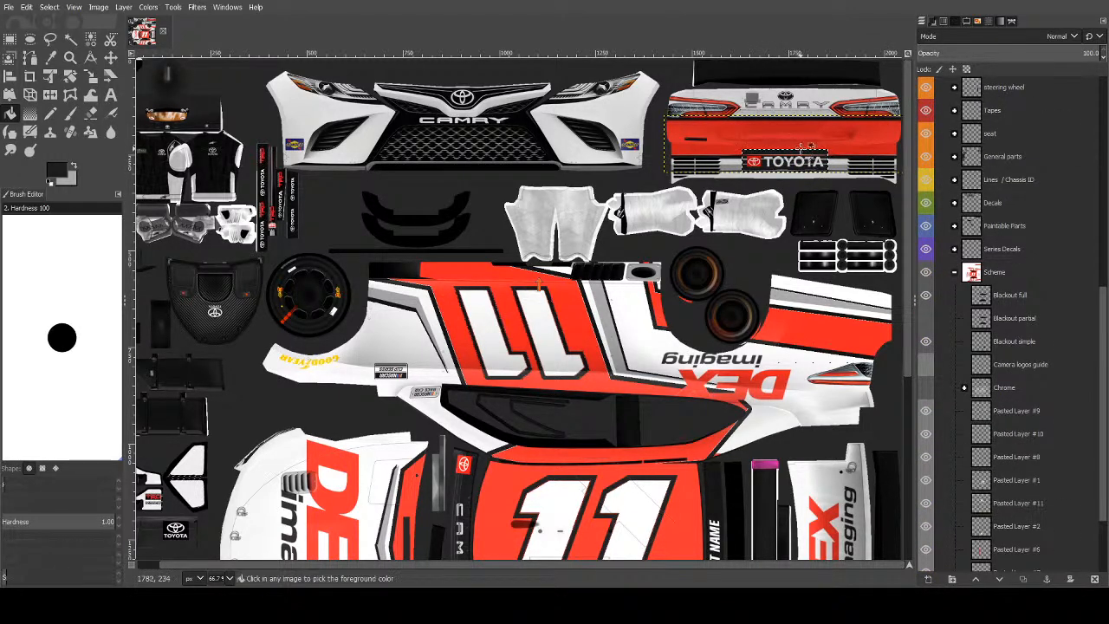
scroll(1004, 399, down, 2)
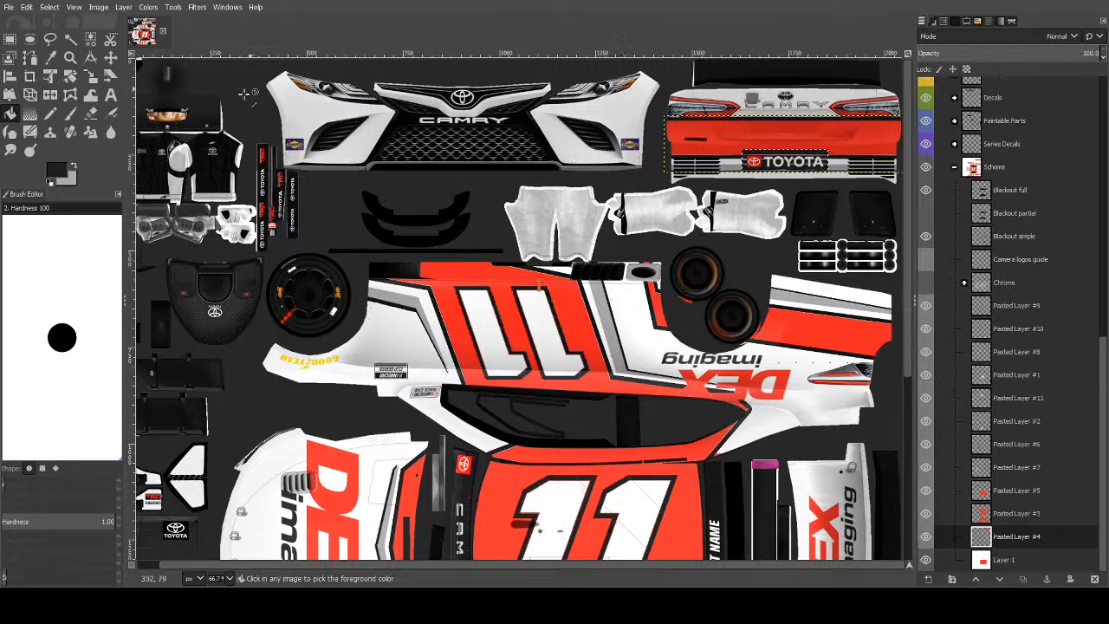
click(70, 113)
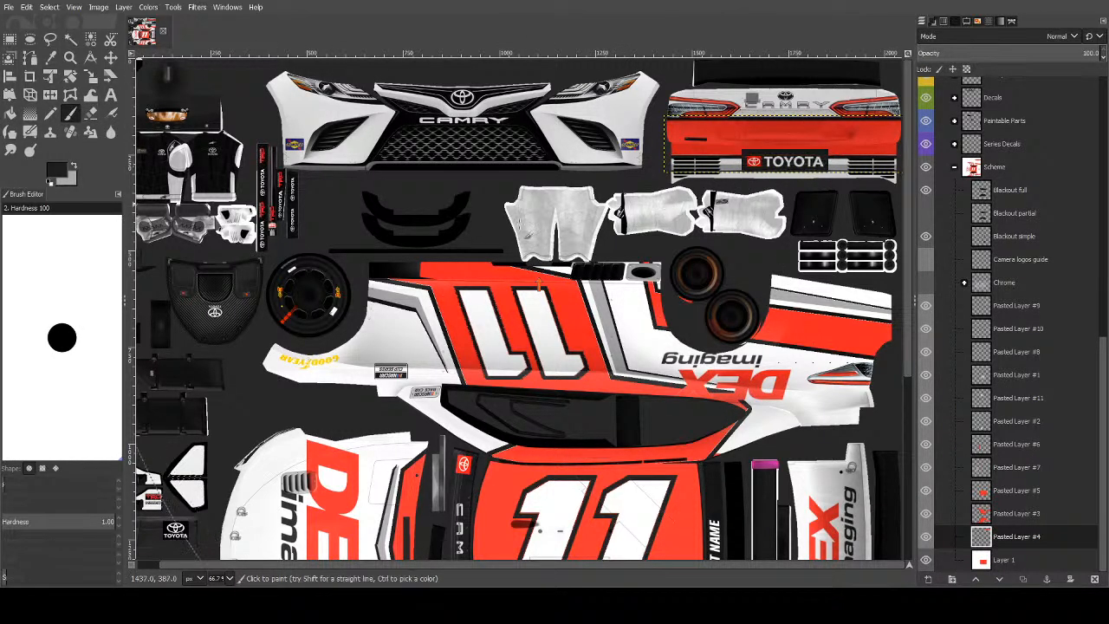
Undo the dark fill, trim the upper edge of the selection around the Toyota logo and refill it with dark grey.
click(71, 39)
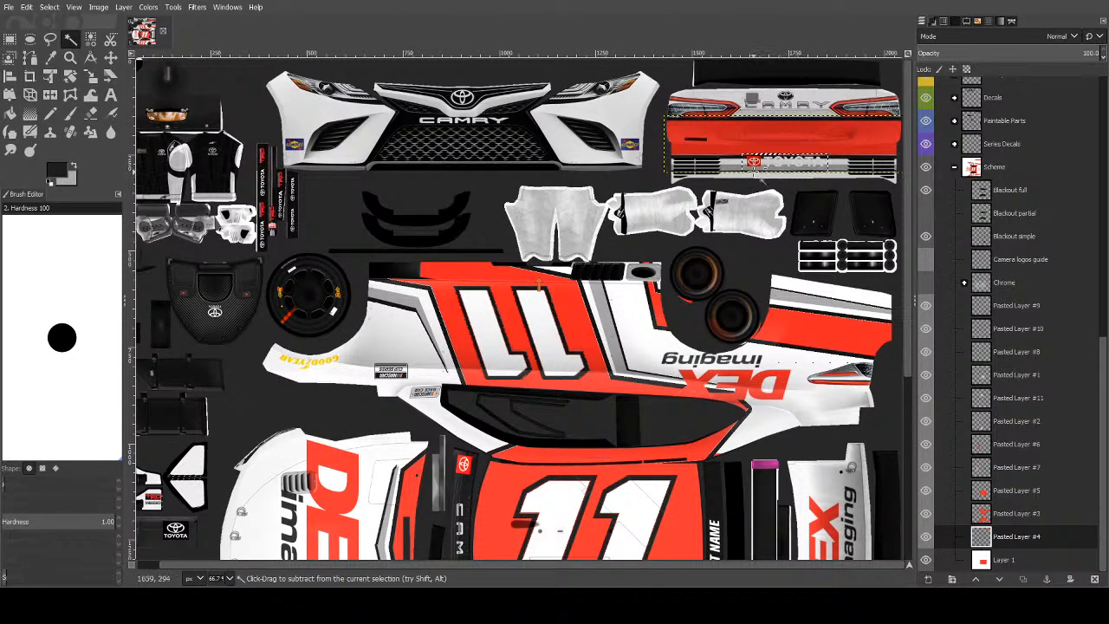
key(r)
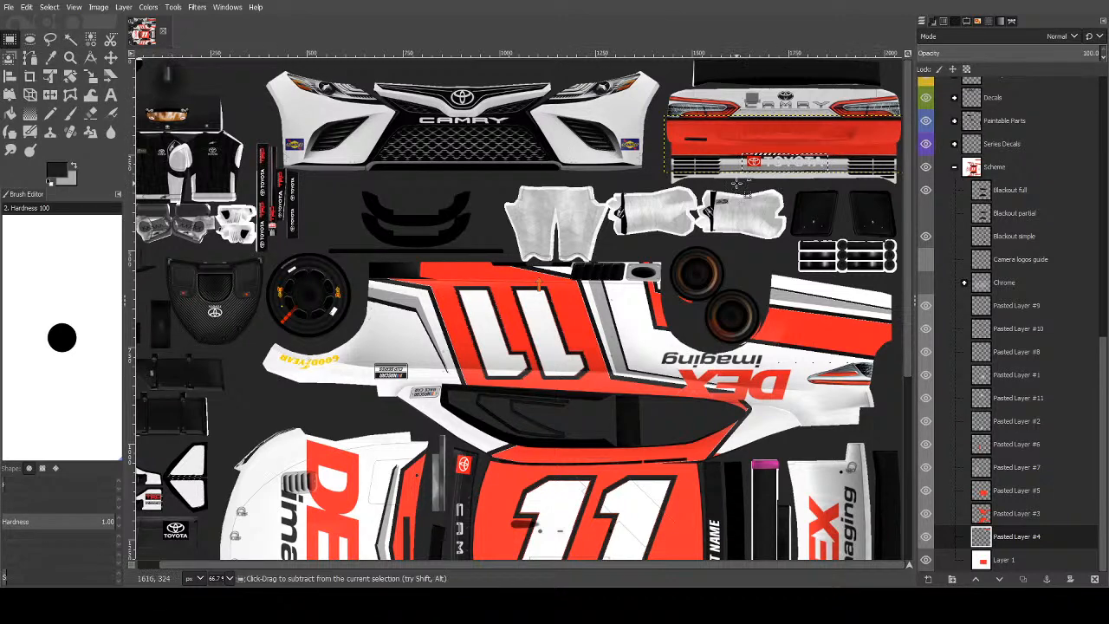
drag(738, 169, 978, 201)
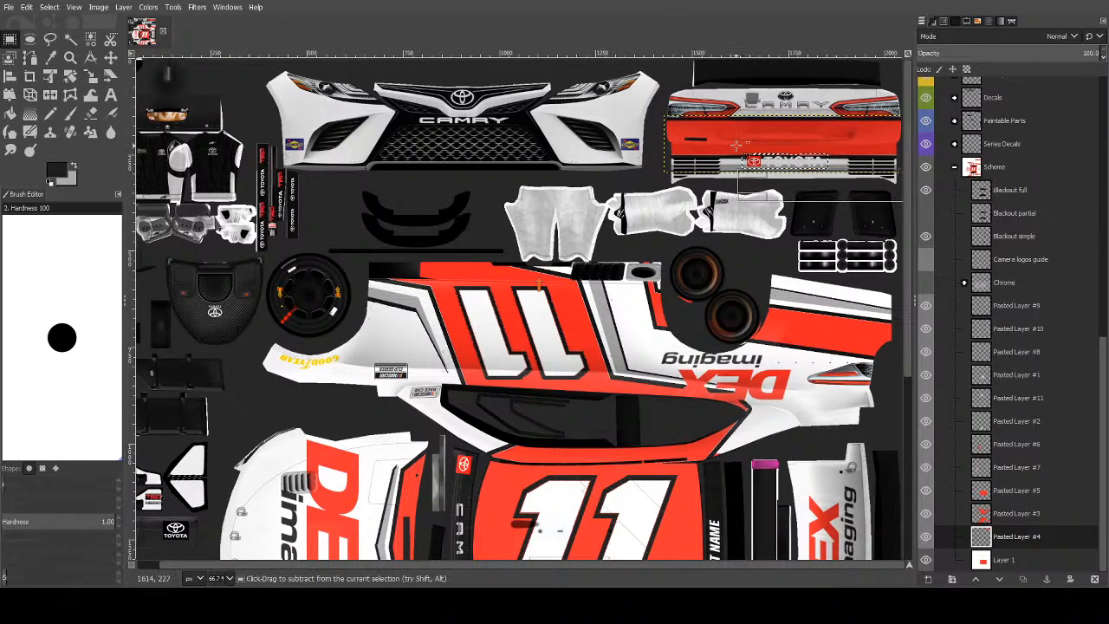
click(71, 113)
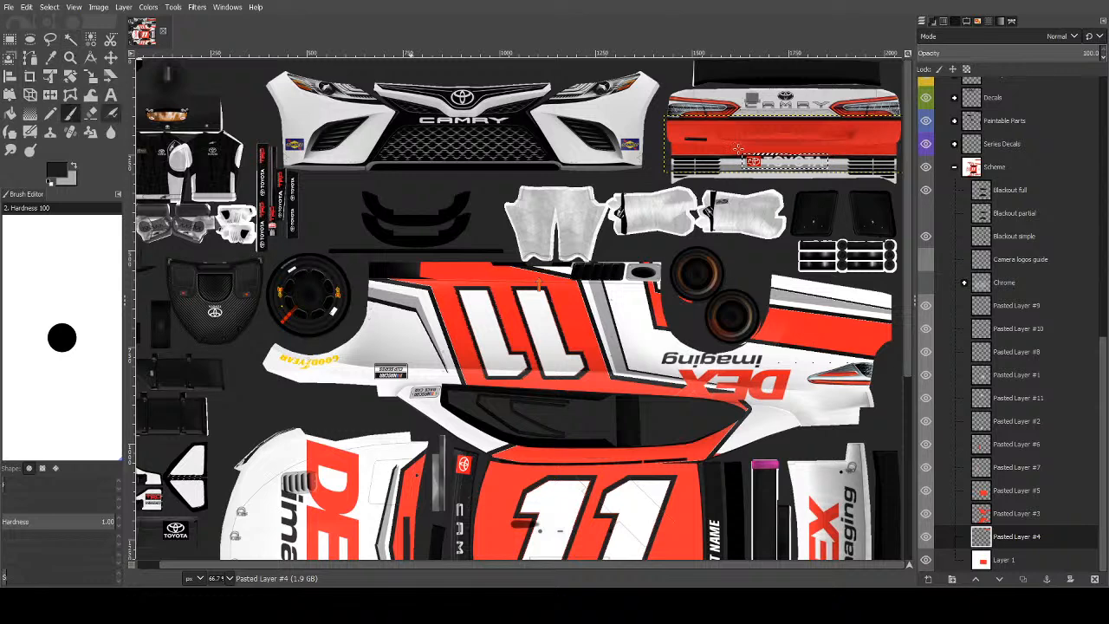
click(695, 200)
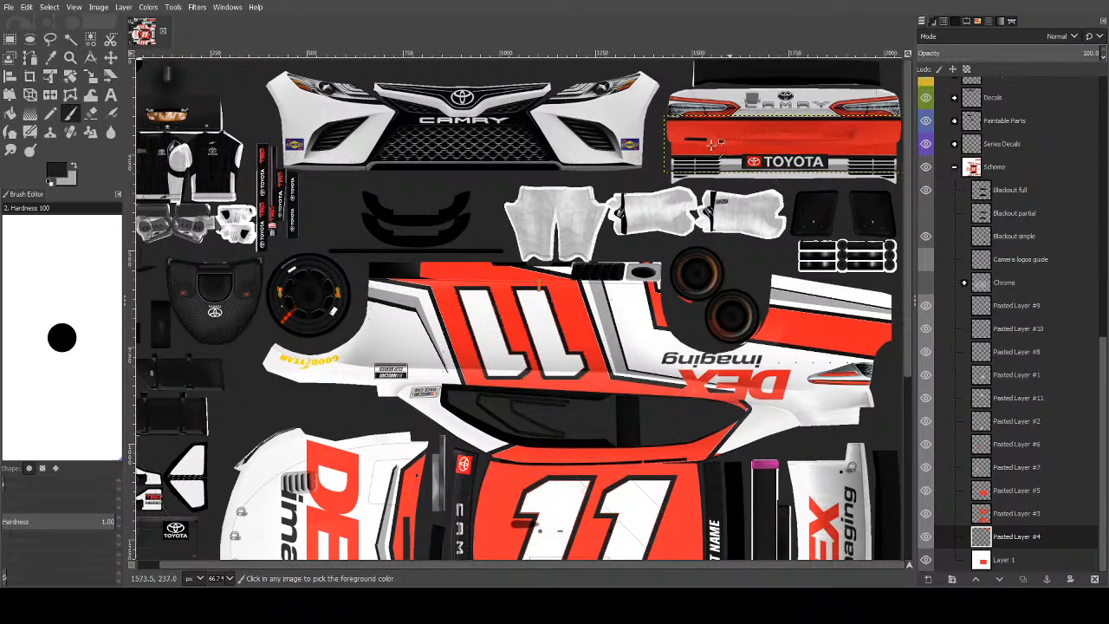
Copy the side panel's DEX imaging logo from Pasted Layer #8 and paste it as a new layer.
key(u)
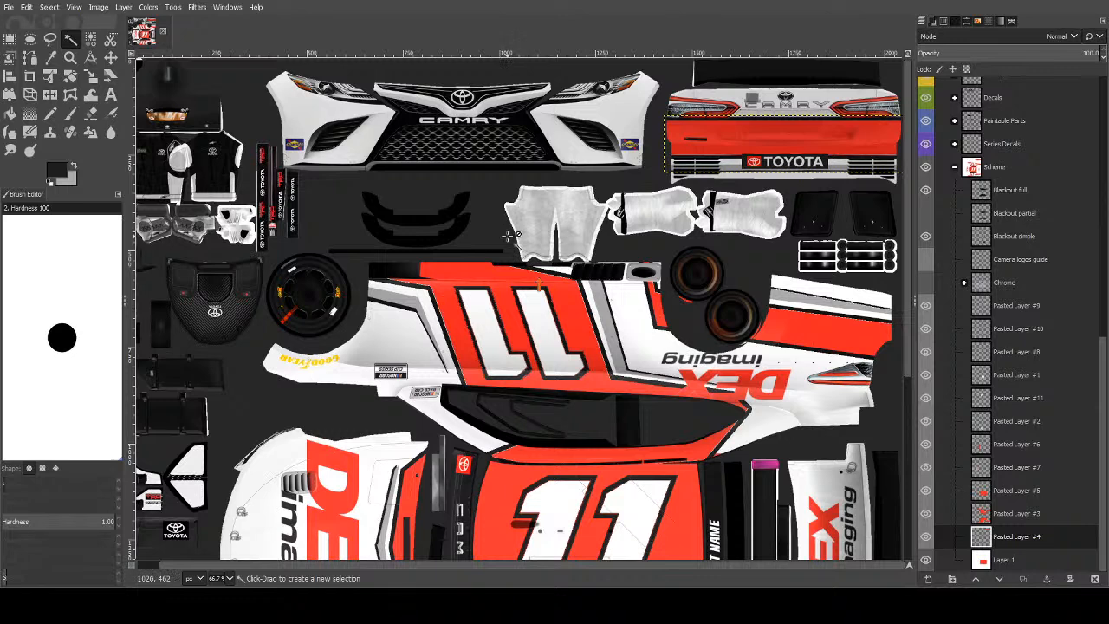
scroll(512, 236, down, 5)
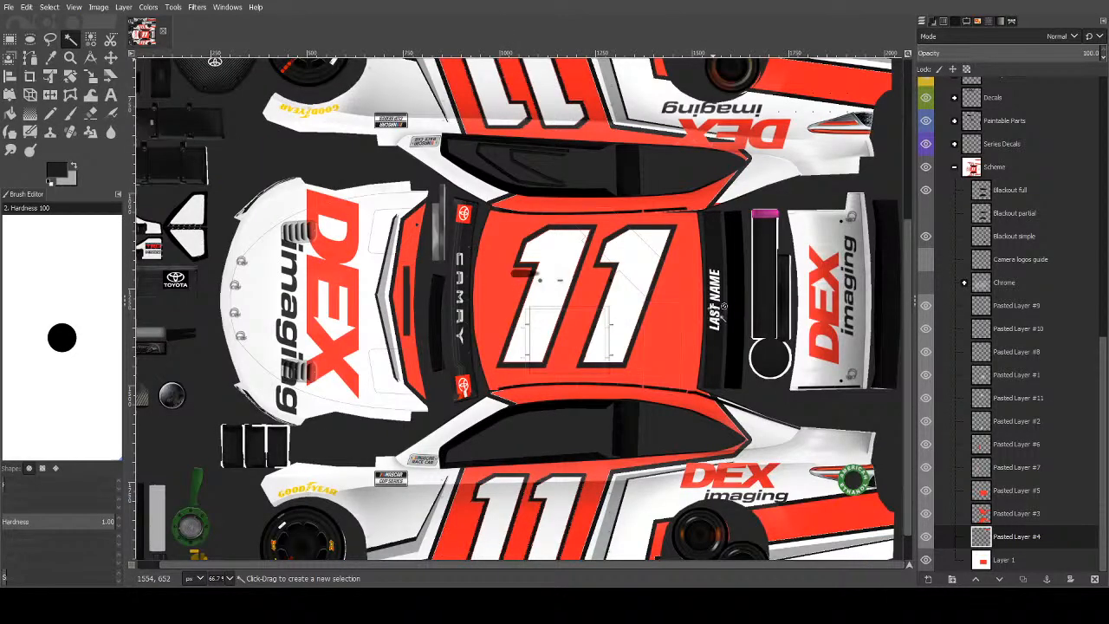
scroll(721, 310, down, 1)
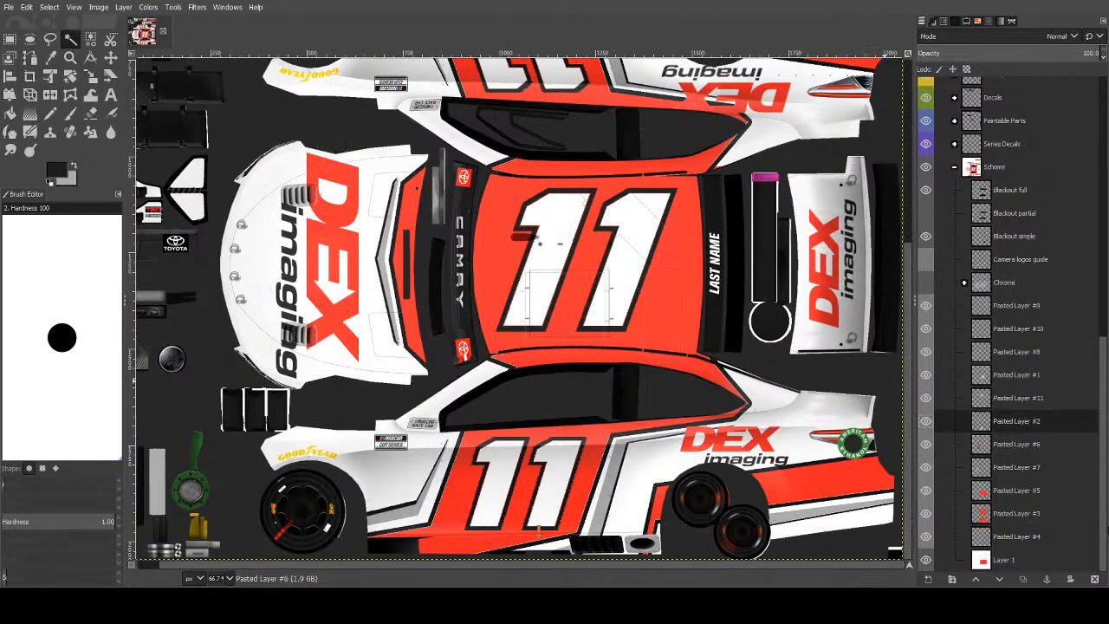
click(1018, 328)
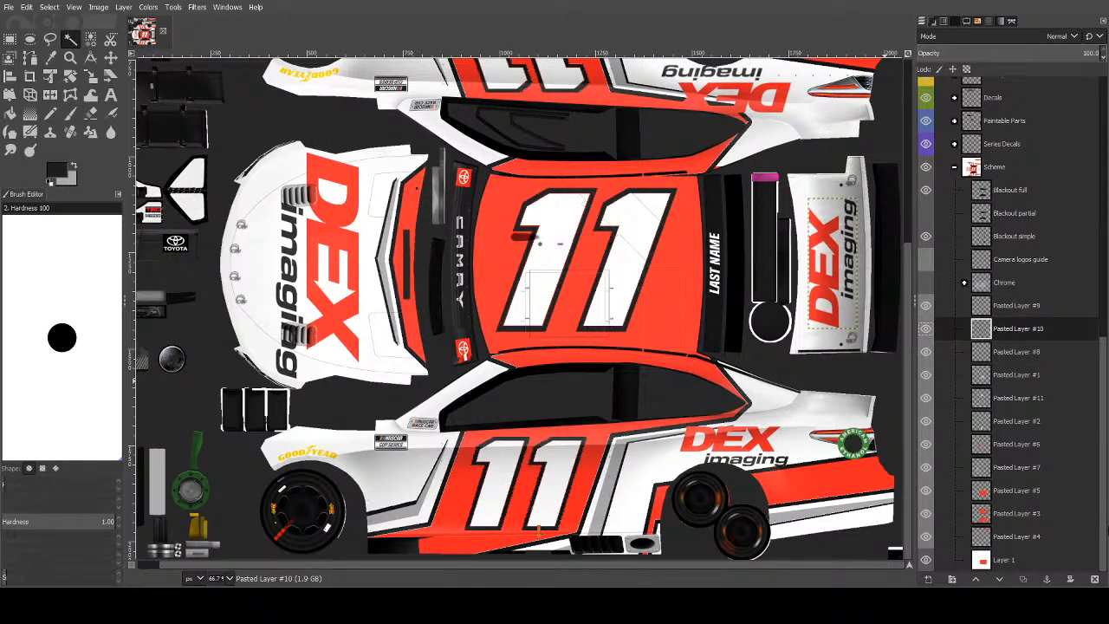
click(1018, 352)
key(ctrl+c)
key(ctrl+v)
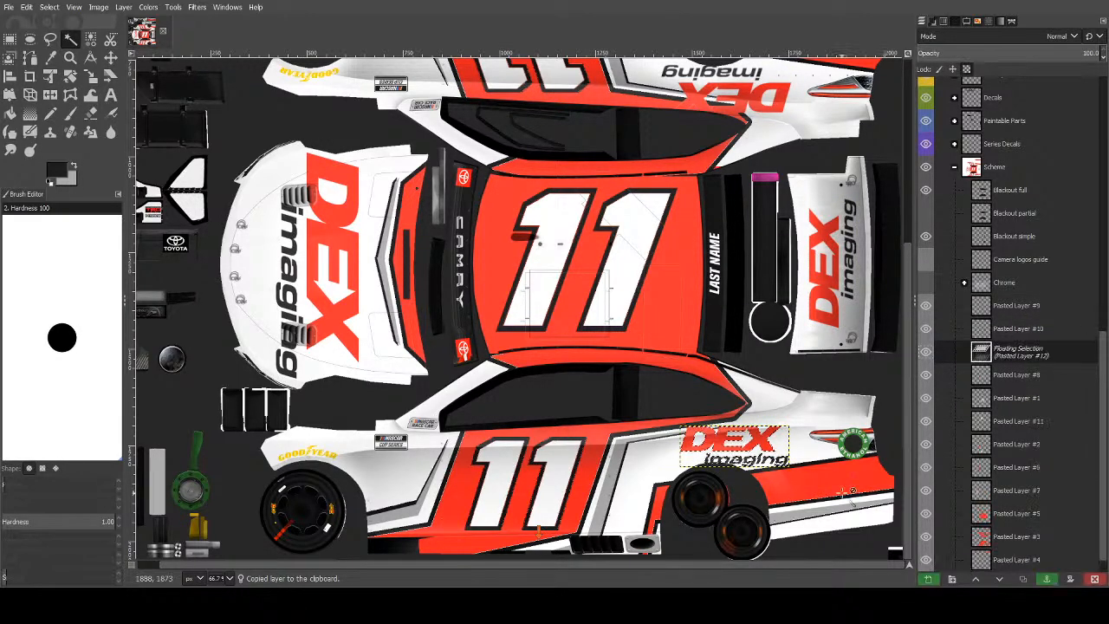
click(928, 579)
Try to scale down the copied DEX imaging logo and position it on the rear bumper.
click(743, 444)
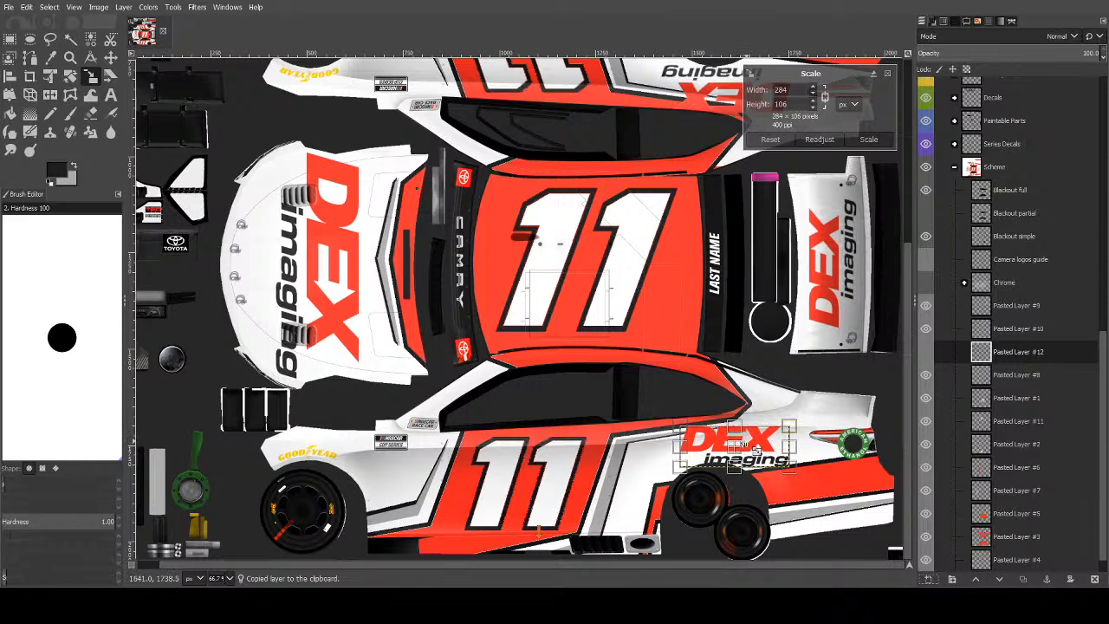
scroll(743, 444, up, 5)
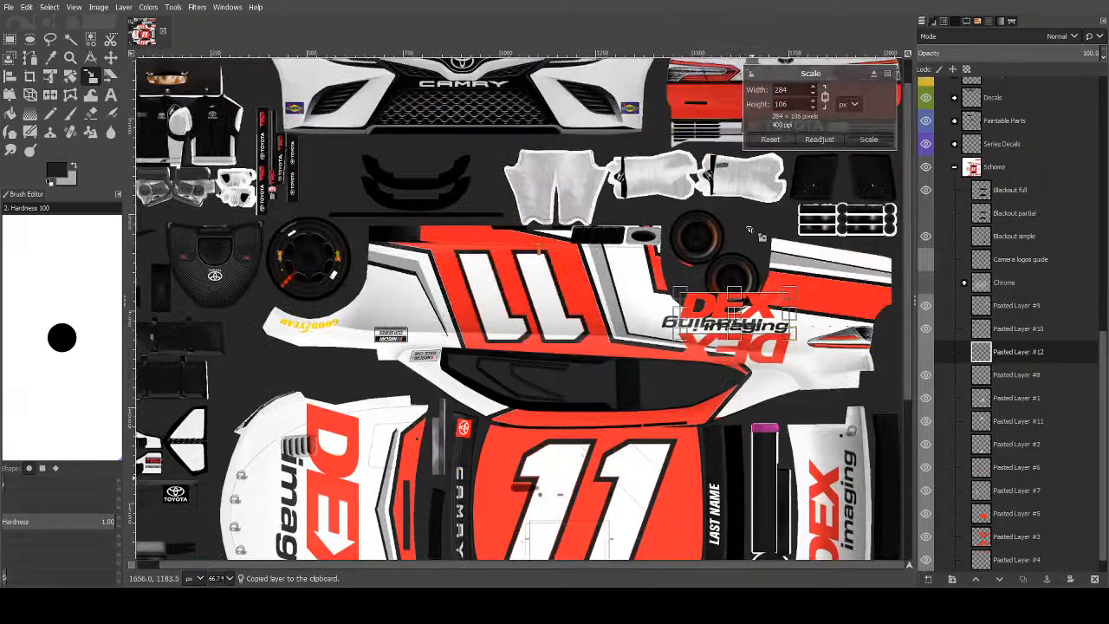
scroll(749, 229, up, 1)
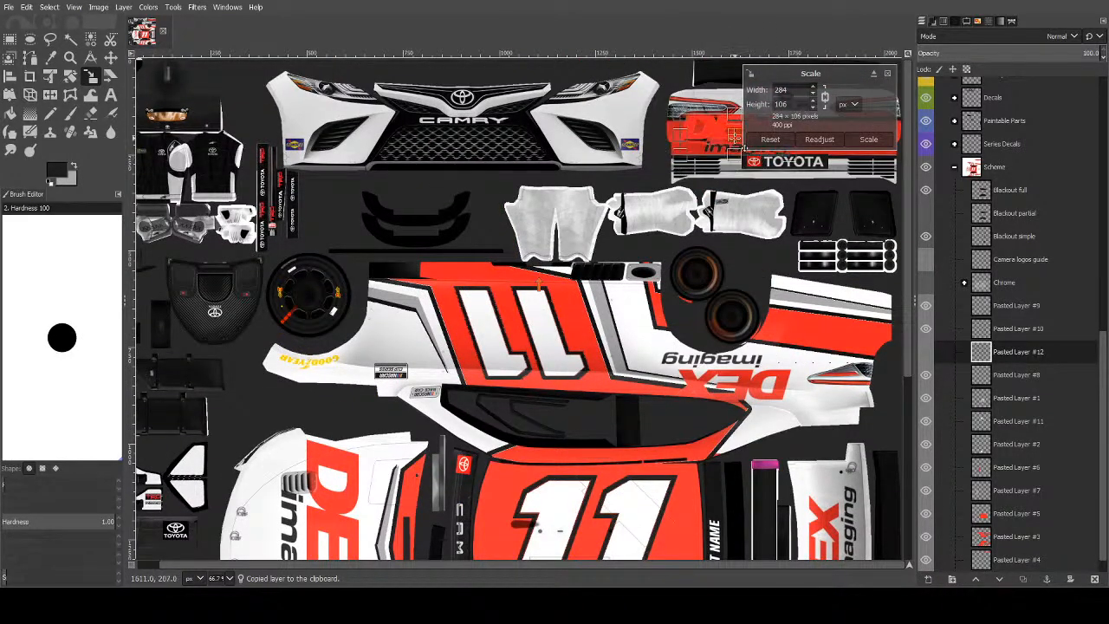
click(868, 139)
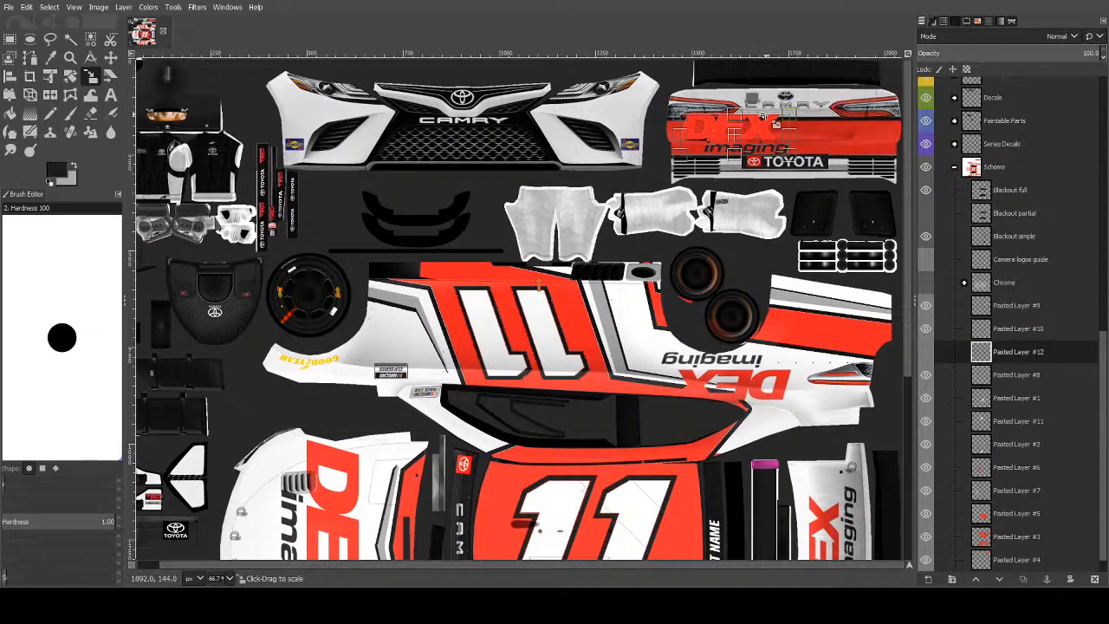
drag(737, 135, 800, 149)
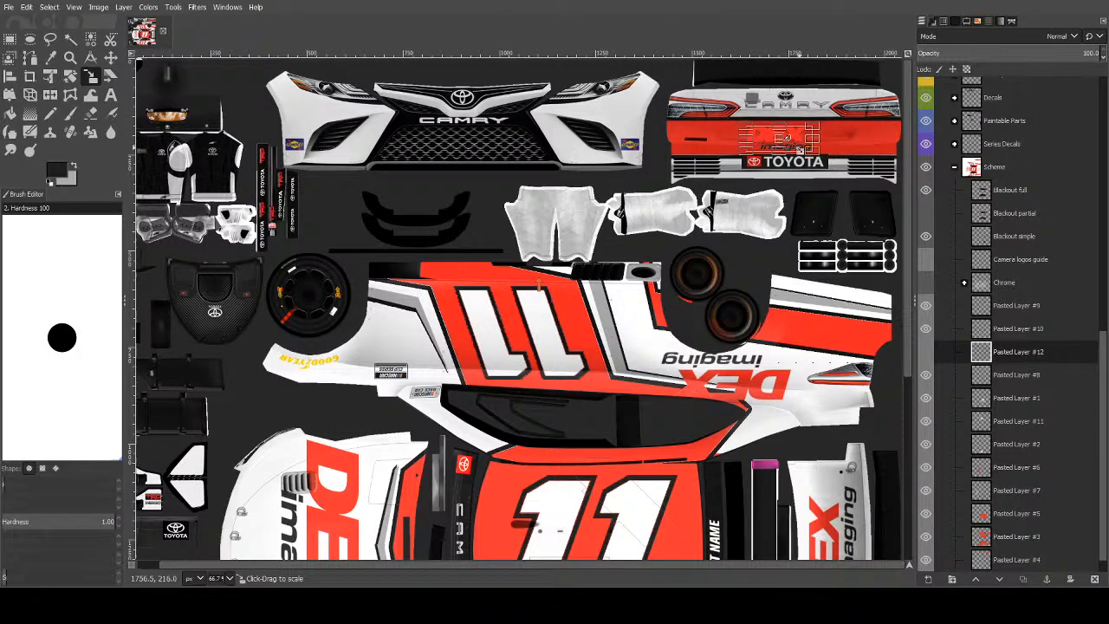
key(ctrl+z)
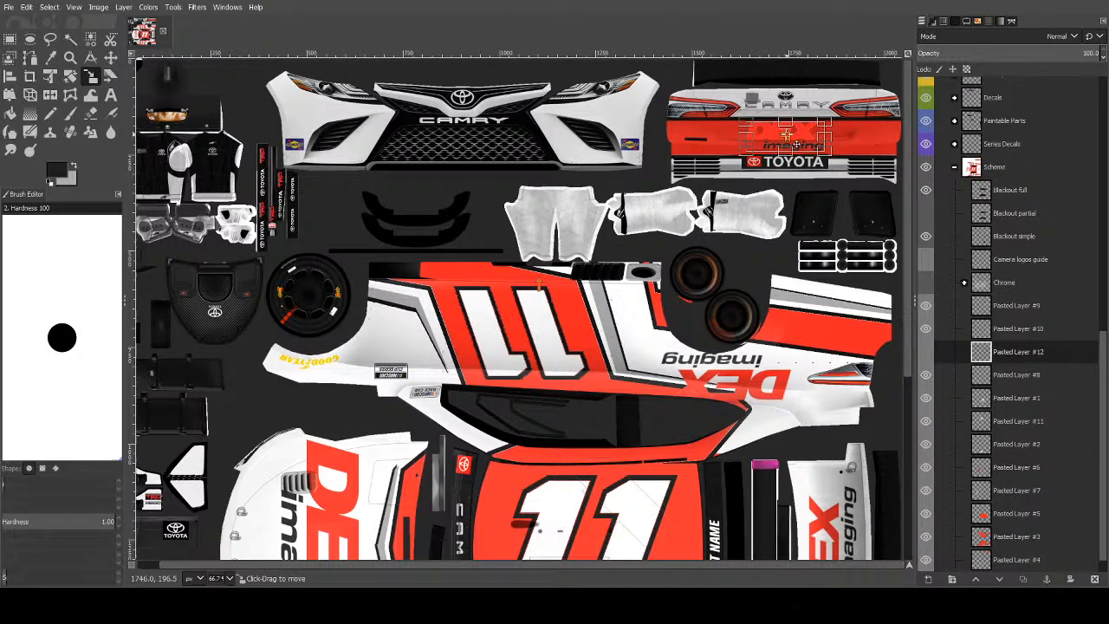
drag(785, 136, 790, 138)
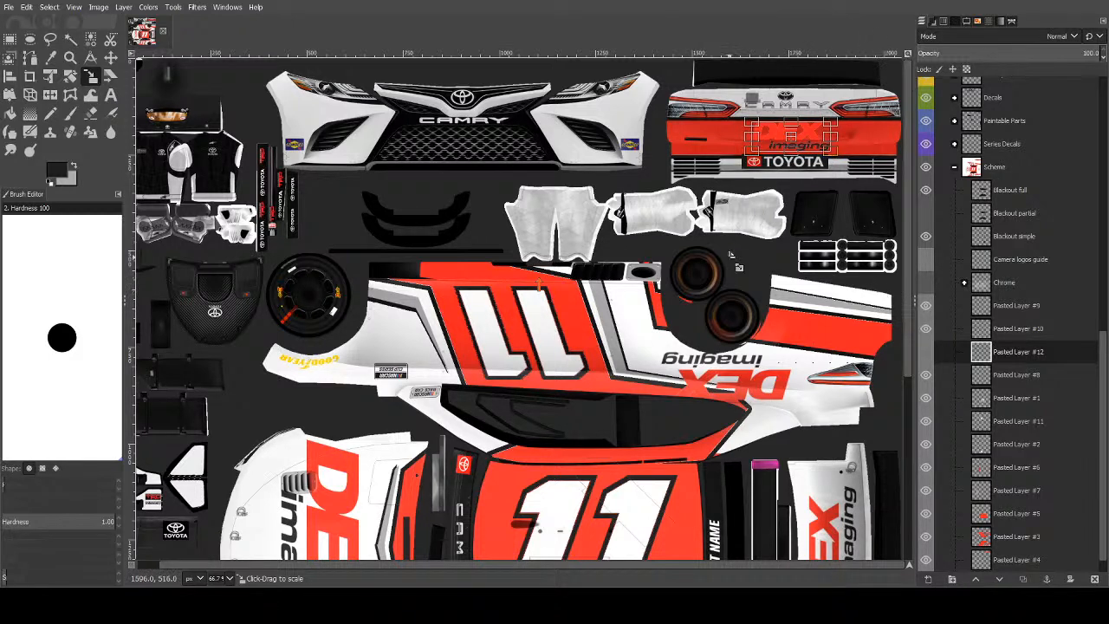
key(Return)
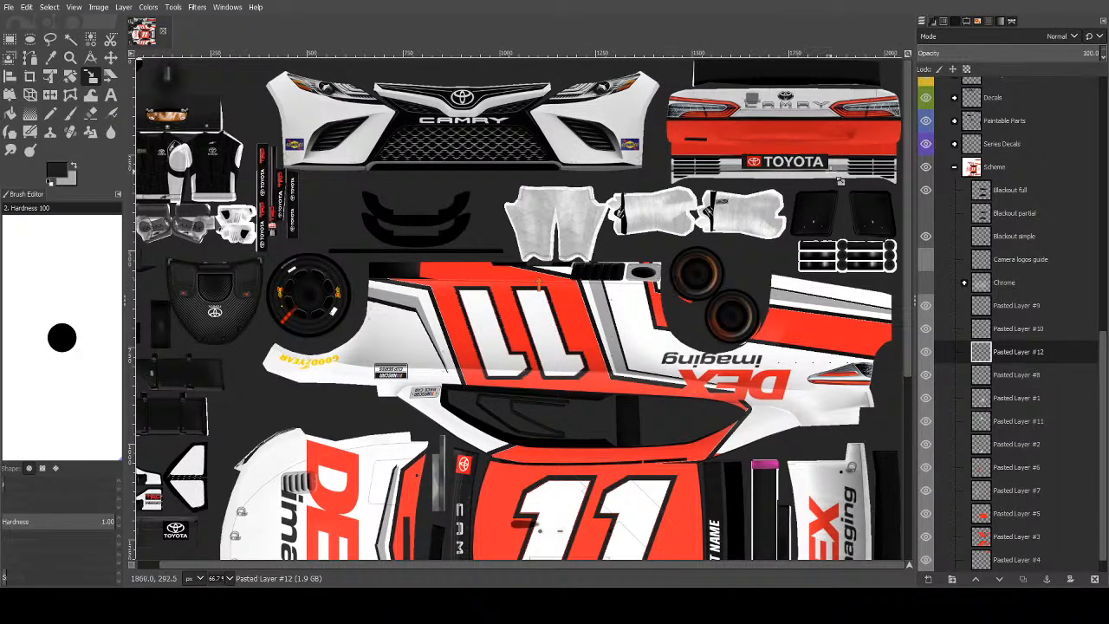
Move the copied DEX imaging logo onto the red area of the rear bumper at 284 × 107 px.
click(928, 579)
scroll(724, 399, down, 5)
click(734, 448)
drag(734, 450, 734, 339)
key(Return)
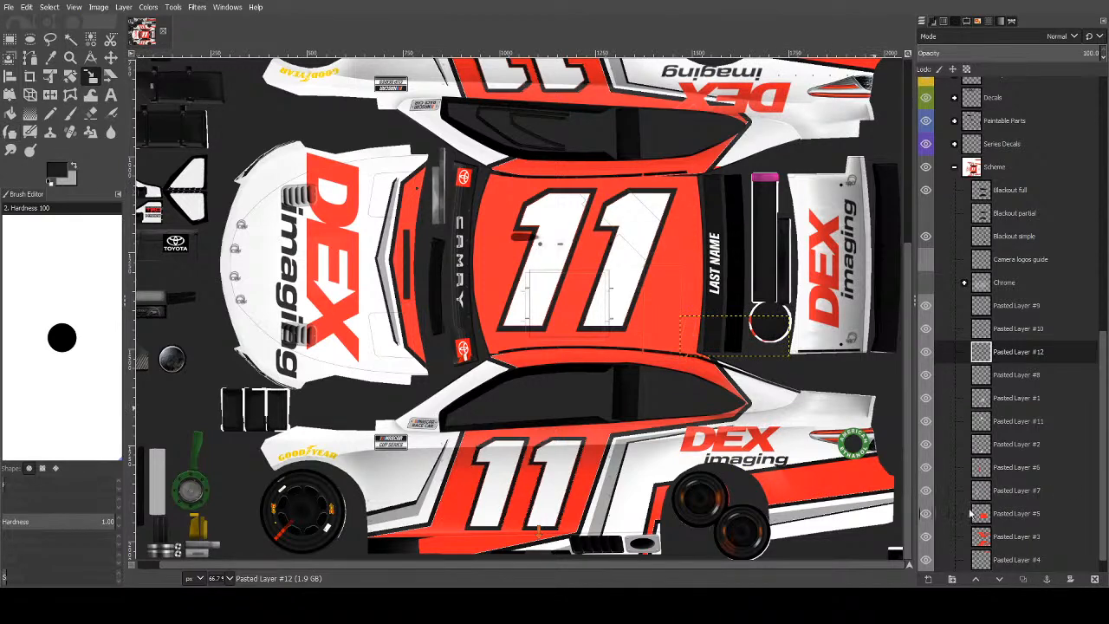
click(703, 270)
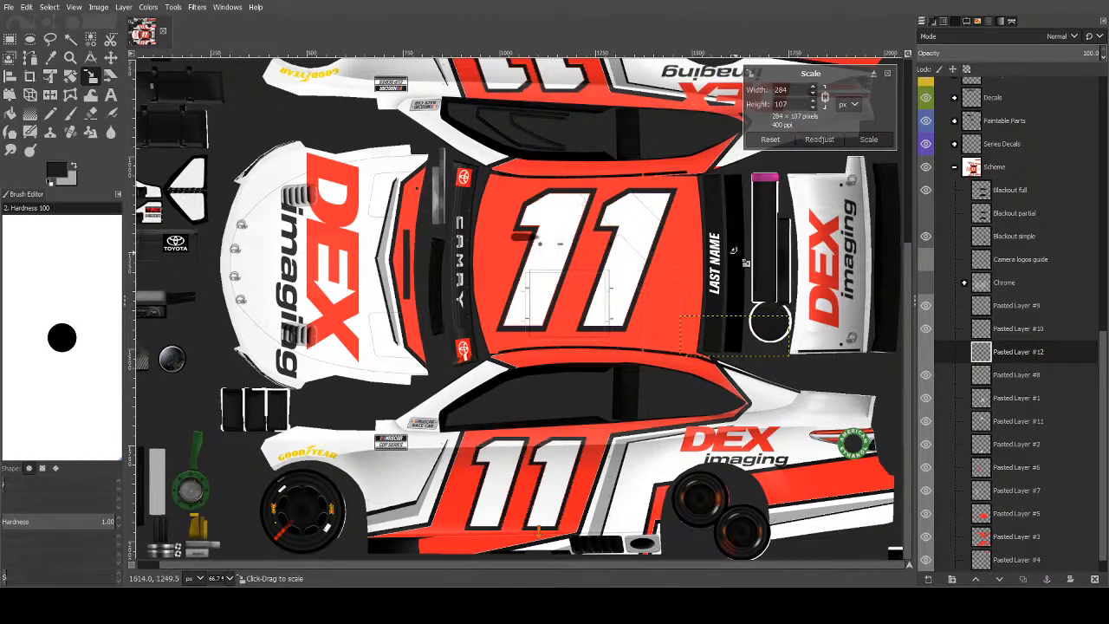
scroll(798, 399, up, 5)
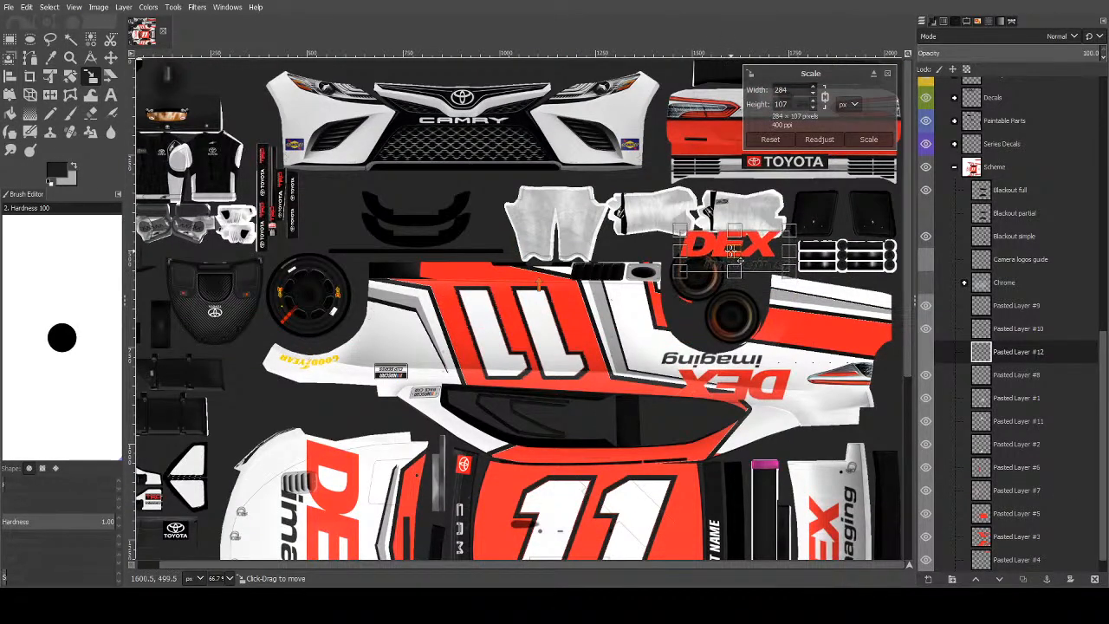
drag(719, 270, 719, 141)
click(868, 139)
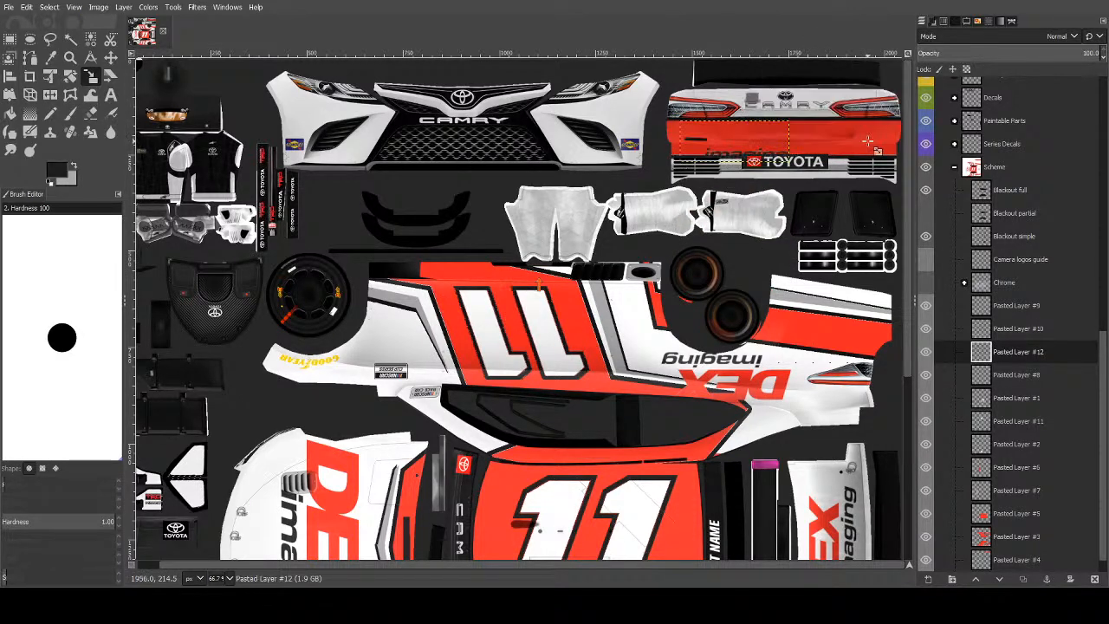
Delete the "imaging" wording from the rear bumper logo and turn its DEX lettering white.
click(90, 39)
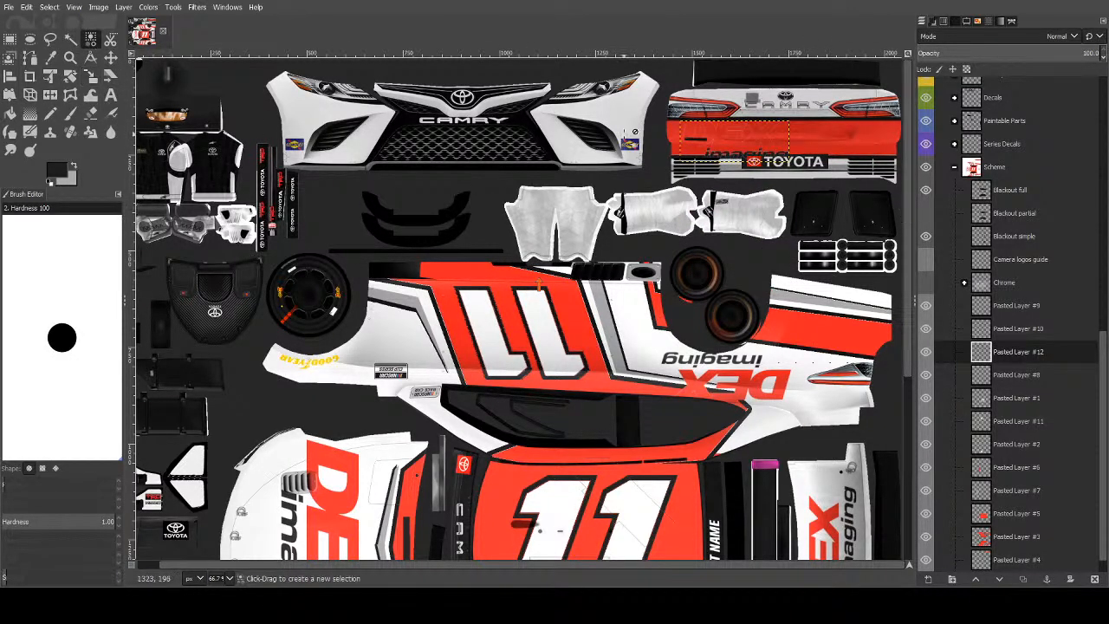
drag(759, 168, 766, 172)
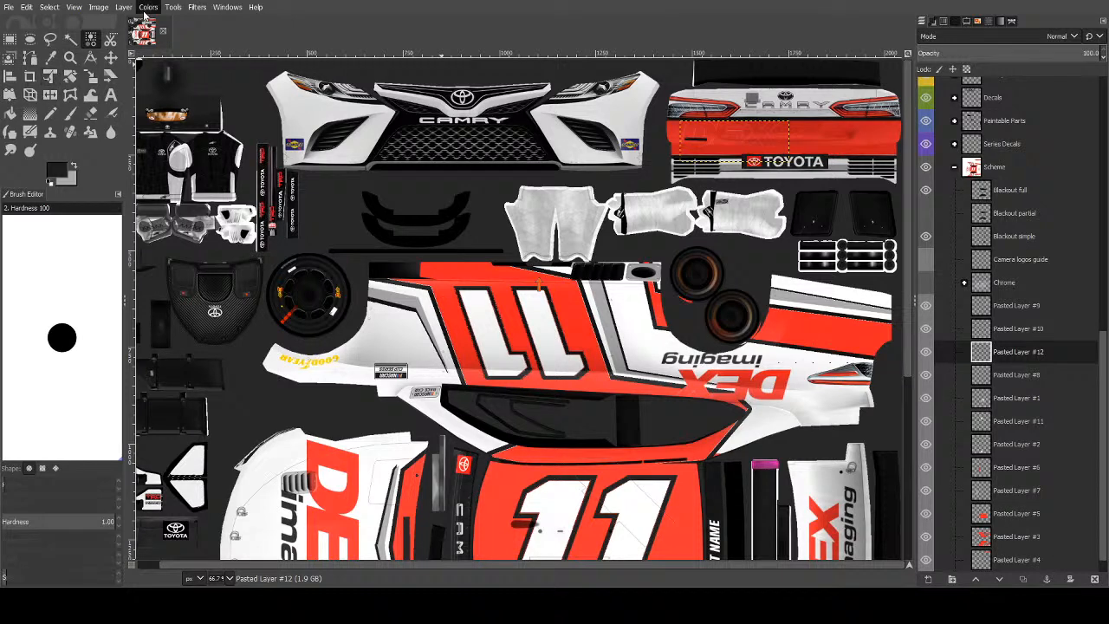
click(195, 300)
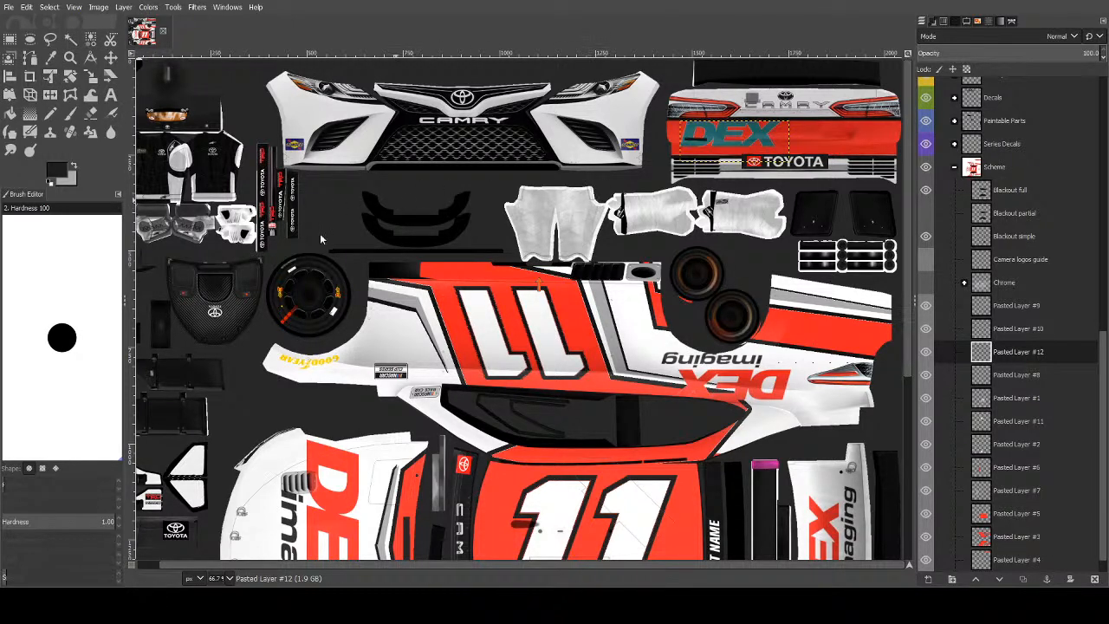
key(ctrl+z)
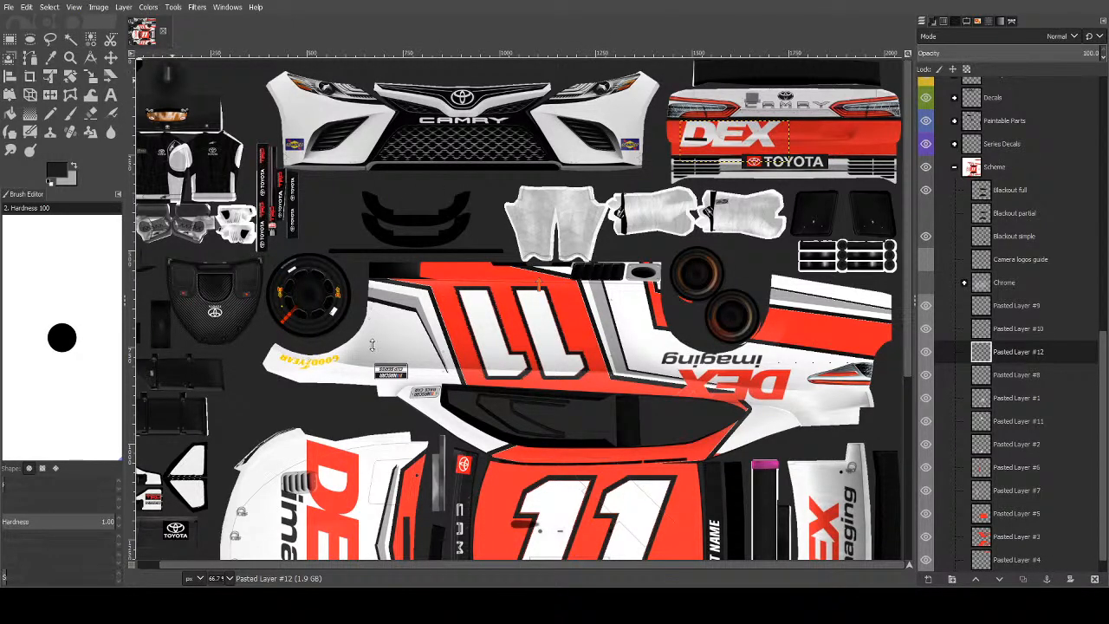
Crop Pasted Layer #12 to its content around the white DEX lettering and clear any selection.
key(u)
click(125, 8)
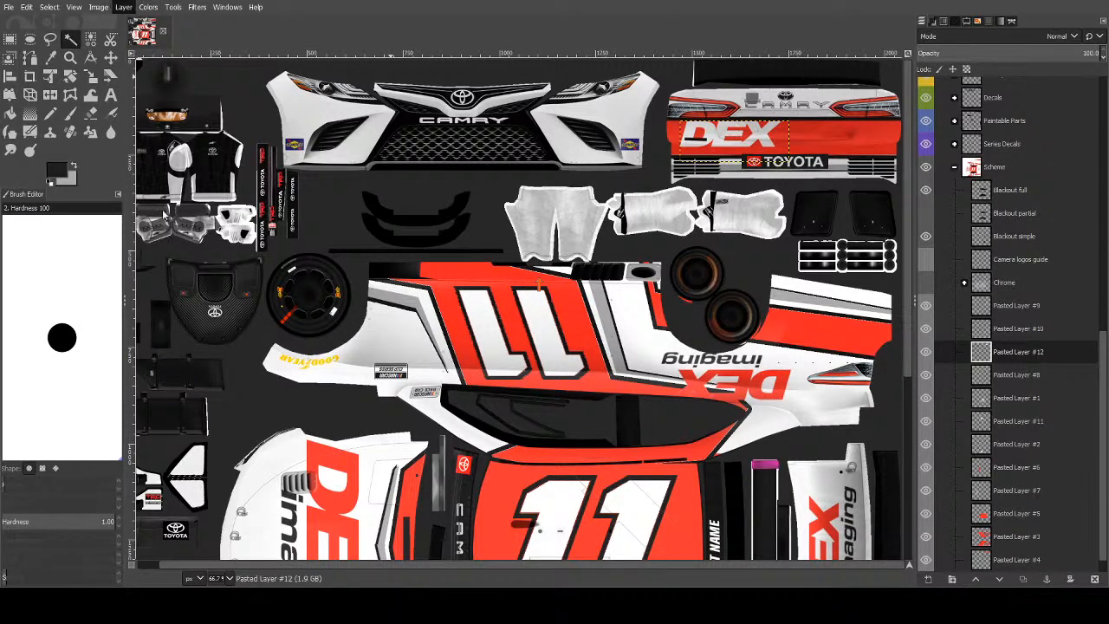
click(155, 247)
key(r)
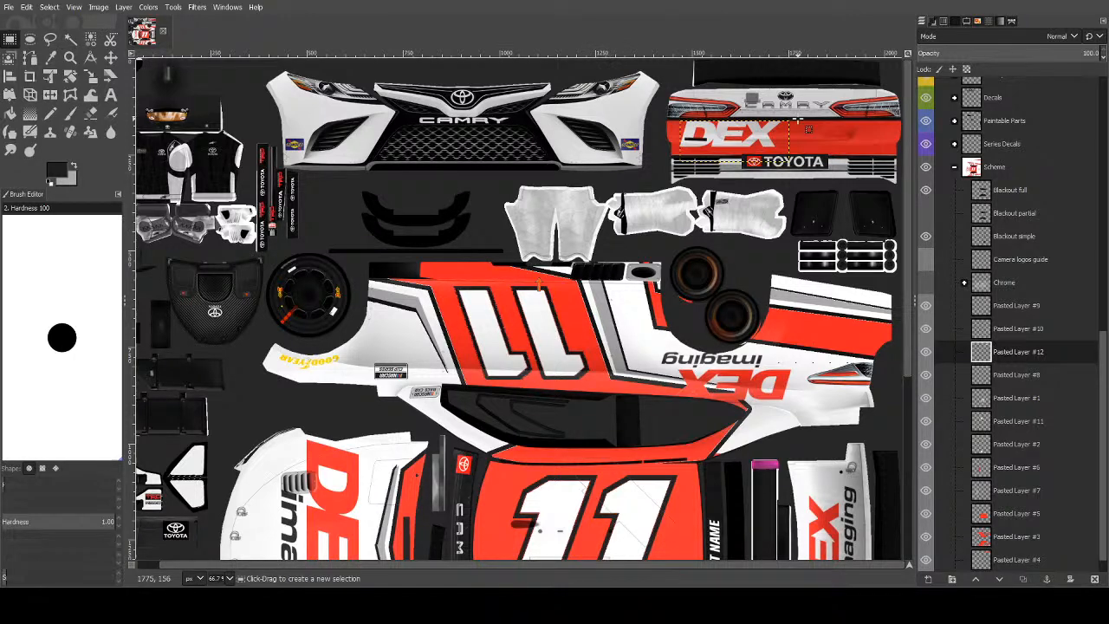
drag(808, 129, 861, 253)
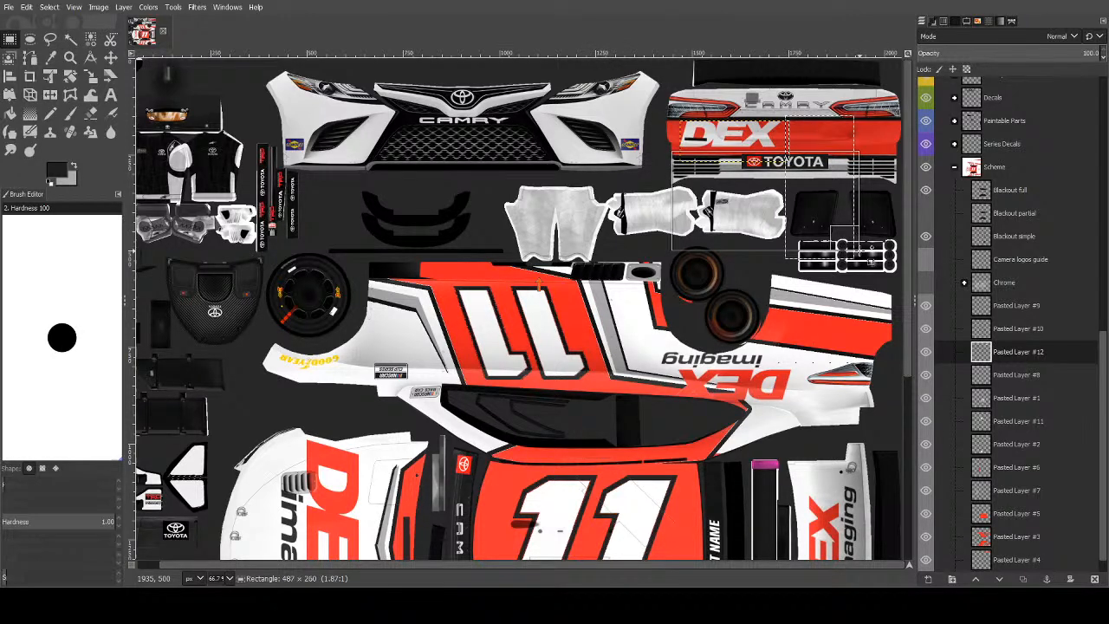
key(ctrl+shift+a)
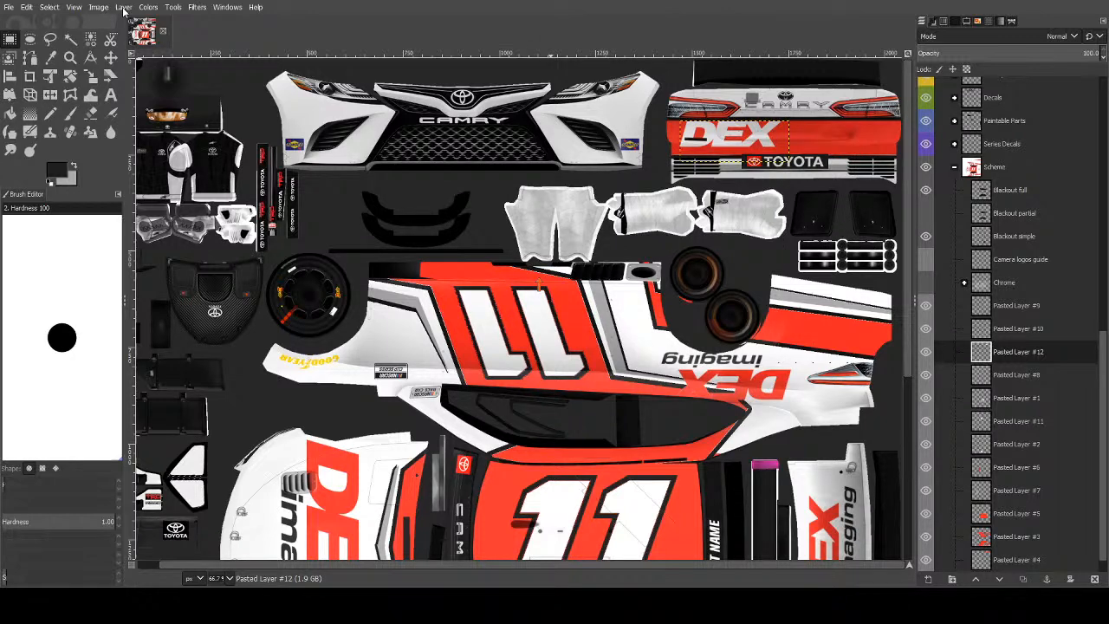
Scale down the white DEX logo and center it on the rear bumper just below the Camry lettering.
key(shift+s)
click(735, 143)
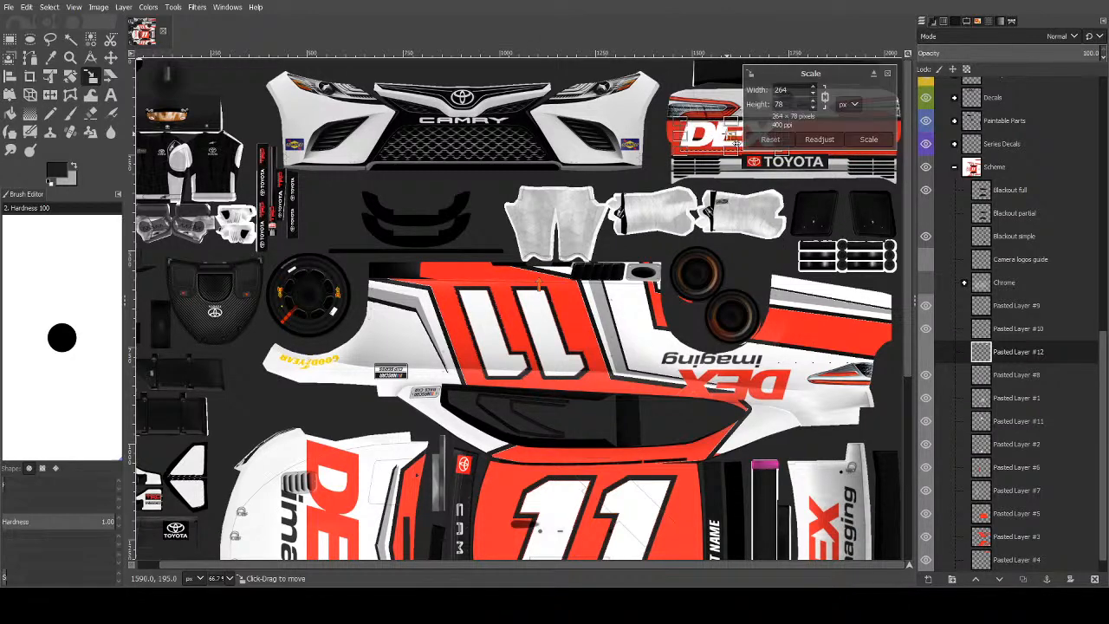
drag(735, 143, 774, 152)
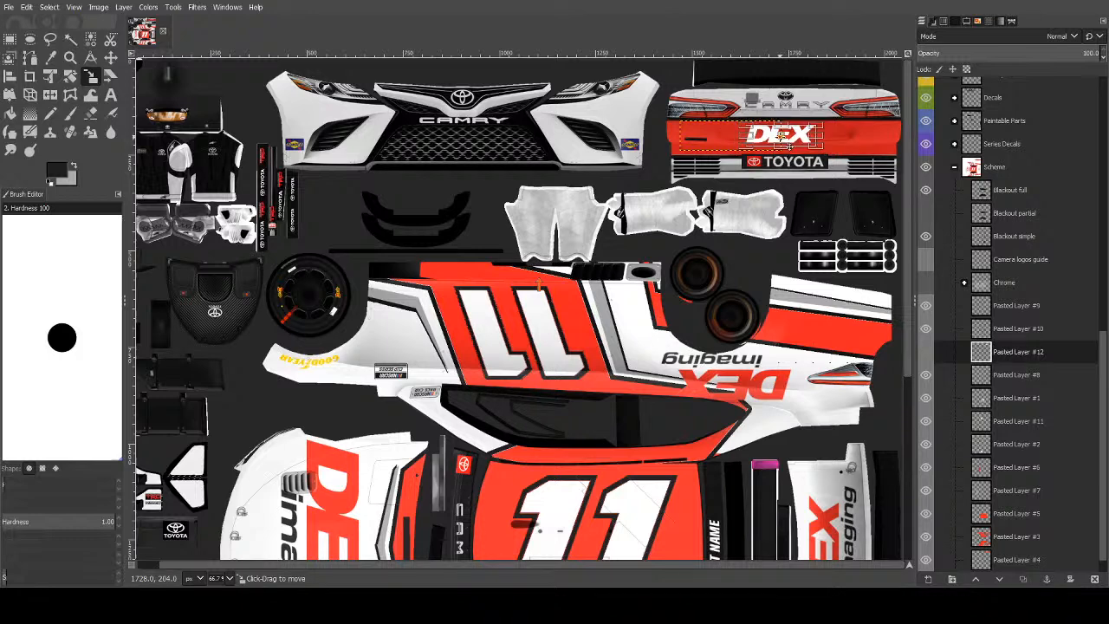
drag(789, 145, 790, 128)
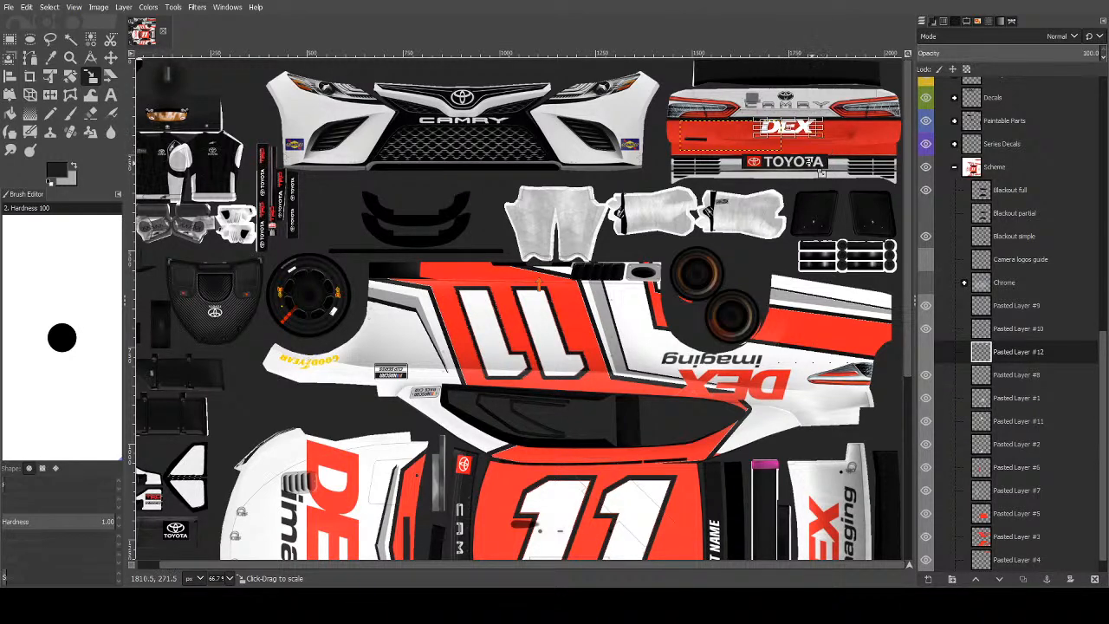
key(Return)
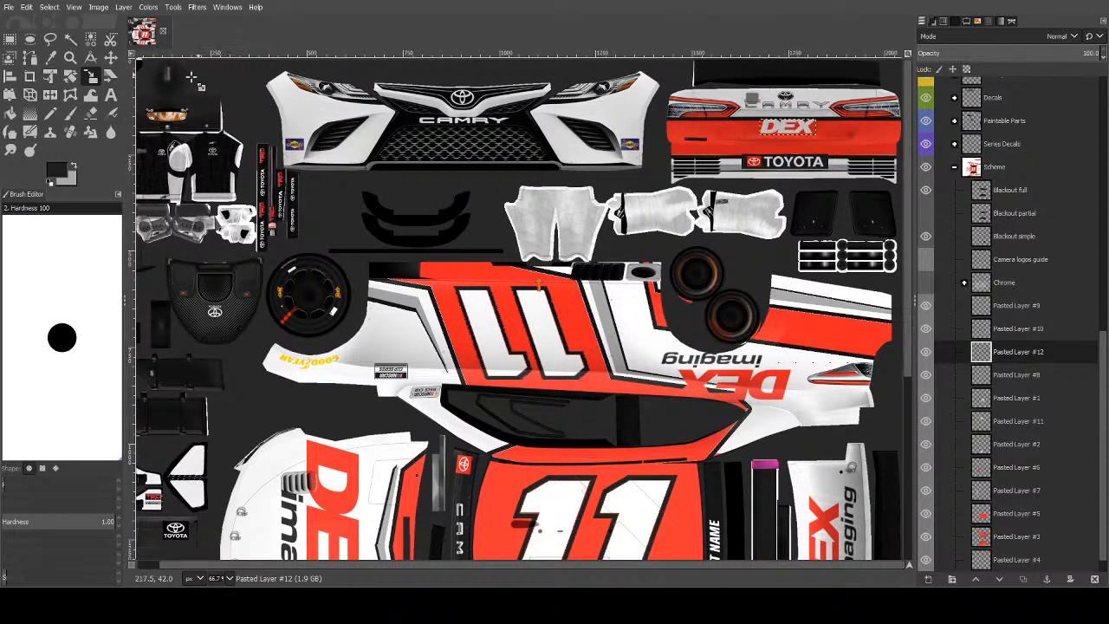
click(70, 39)
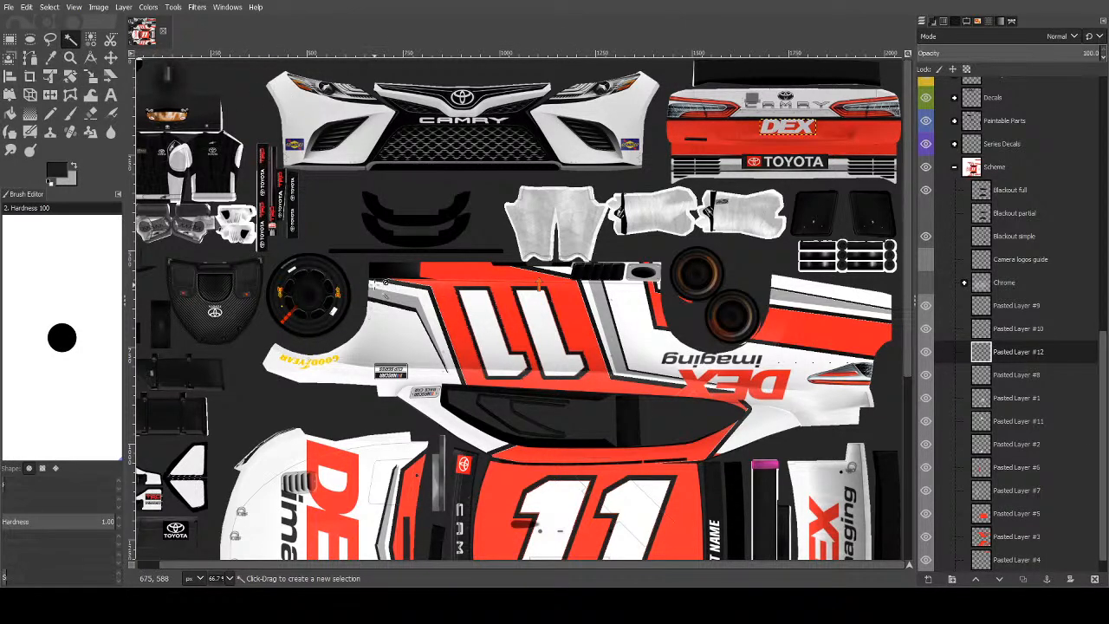
scroll(408, 264, down, 5)
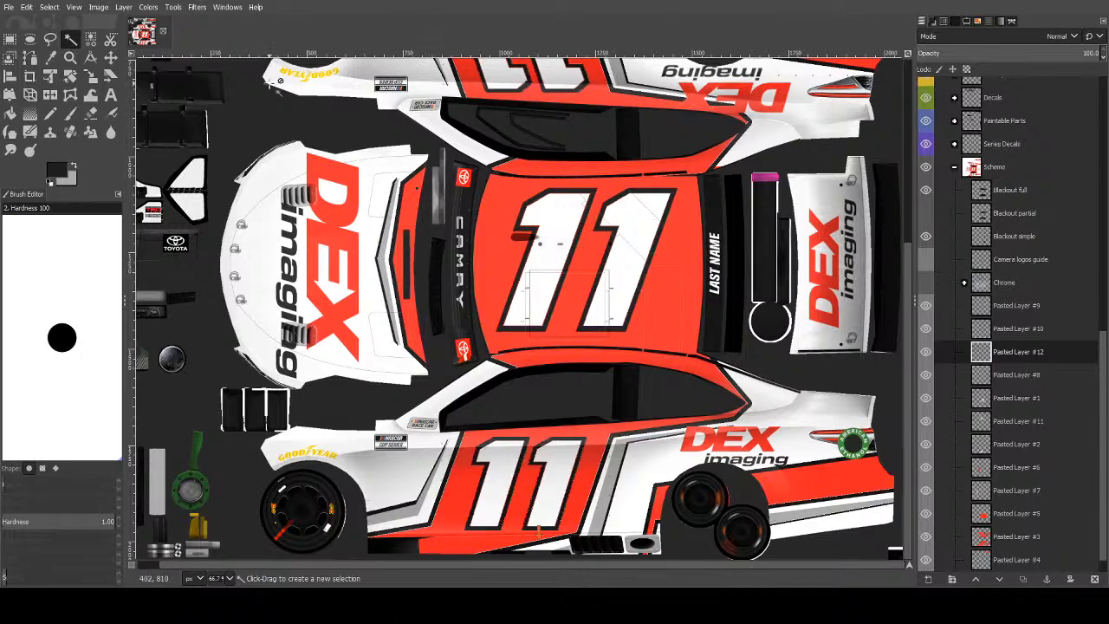
scroll(517, 260, up, 5)
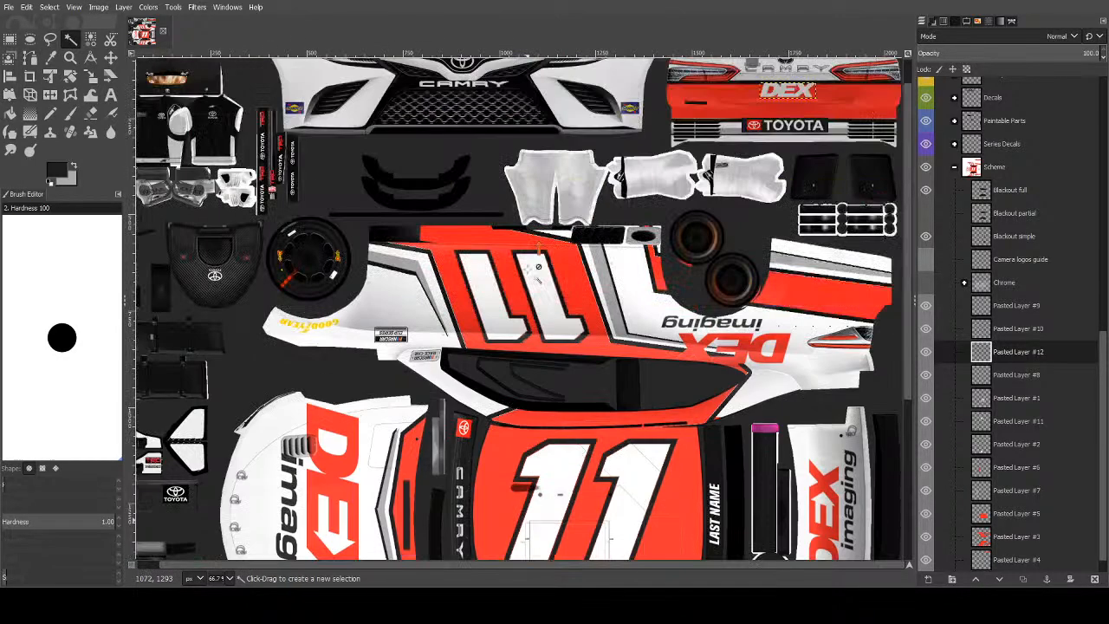
scroll(516, 260, down, 5)
scroll(517, 260, up, 5)
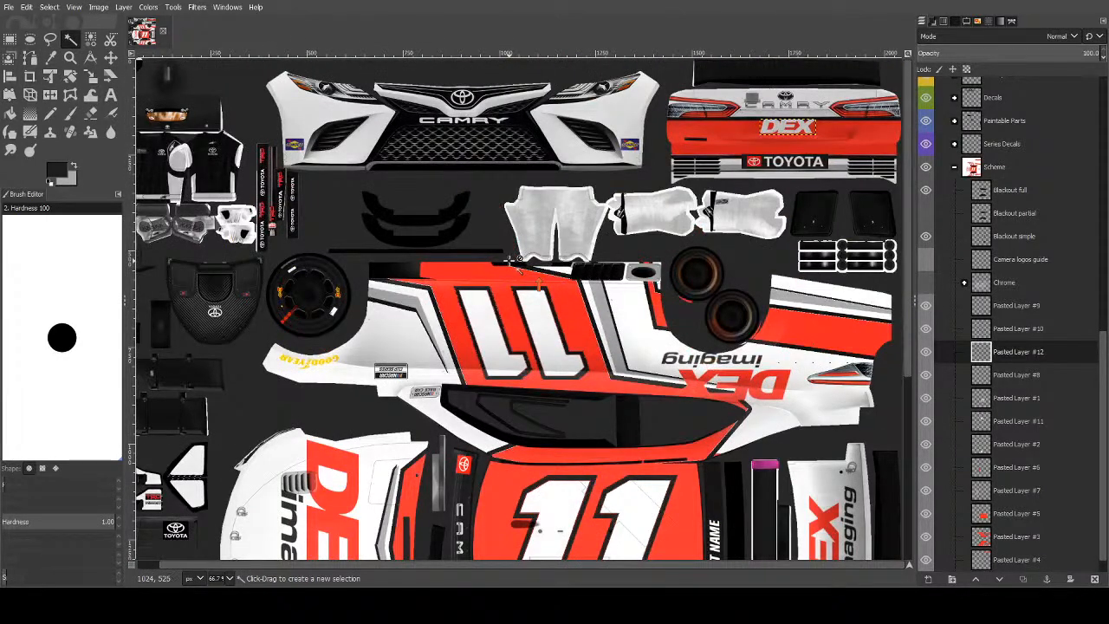
scroll(575, 274, down, 2)
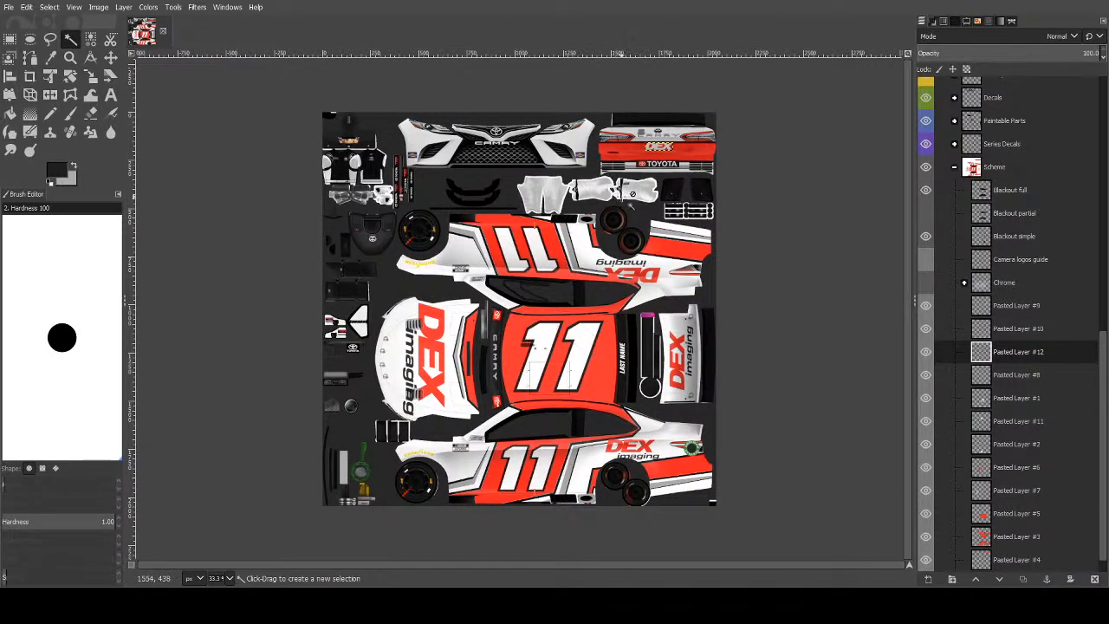
Copy the lower side's number 11 from Pasted Layer #2 and paste it as a new layer.
click(1005, 333)
click(1012, 354)
click(1017, 377)
click(1023, 401)
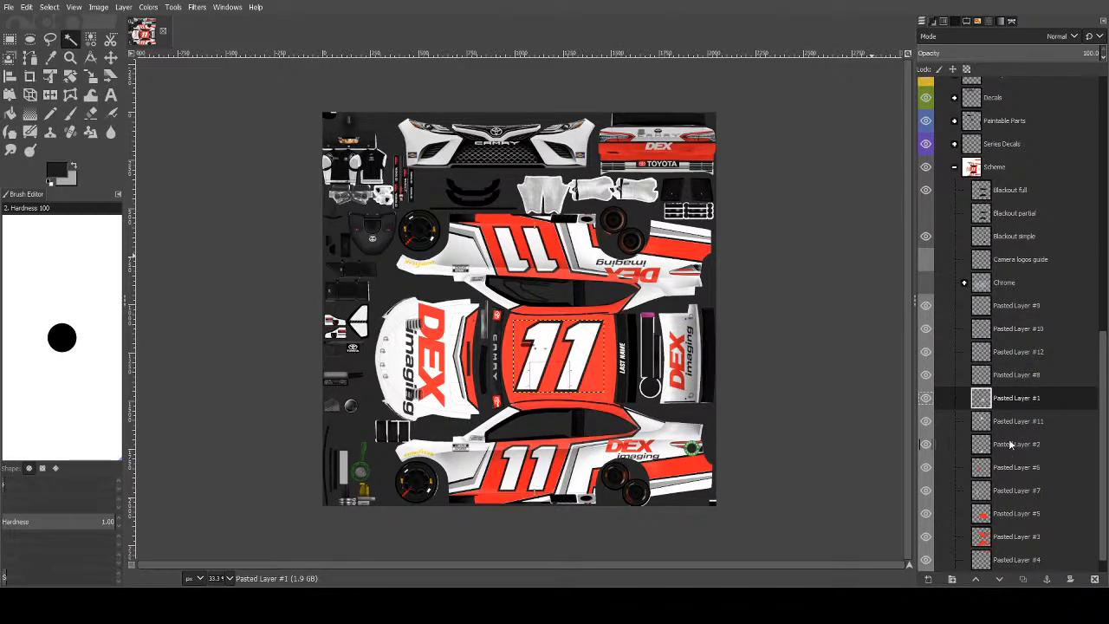
click(1016, 422)
click(1009, 443)
key(ctrl+c)
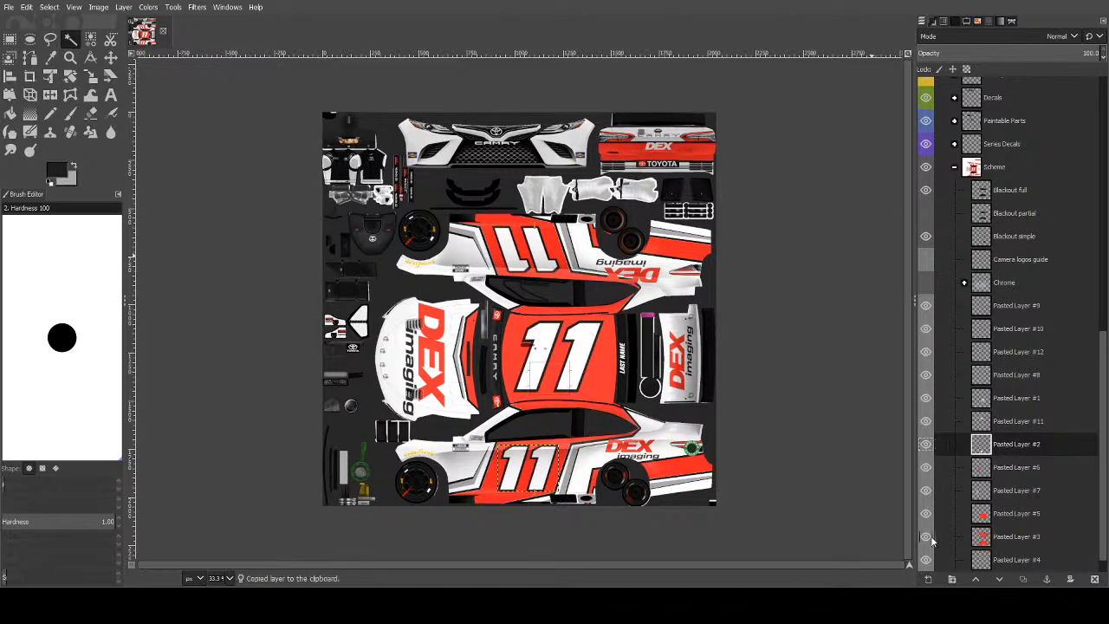
key(ctrl+v)
click(929, 579)
Scale the copied number 11 to 67 × 51 px and place it on the front bumper just below the left headlight.
key(shift+s)
drag(542, 471, 467, 155)
scroll(417, 128, up, 1)
scroll(419, 130, up, 3)
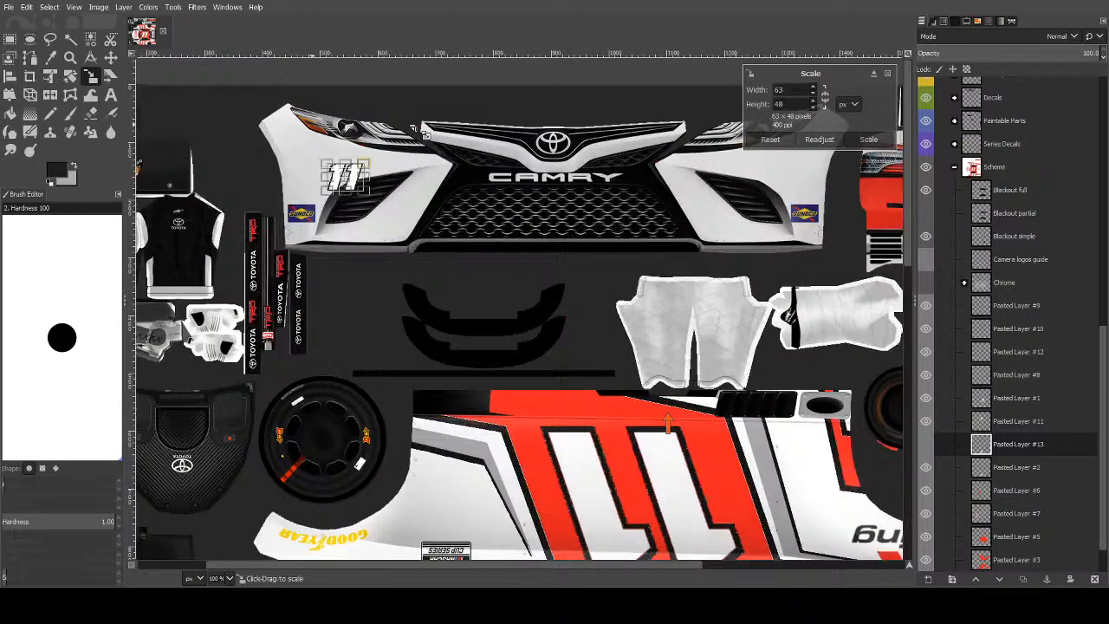
drag(357, 191, 347, 174)
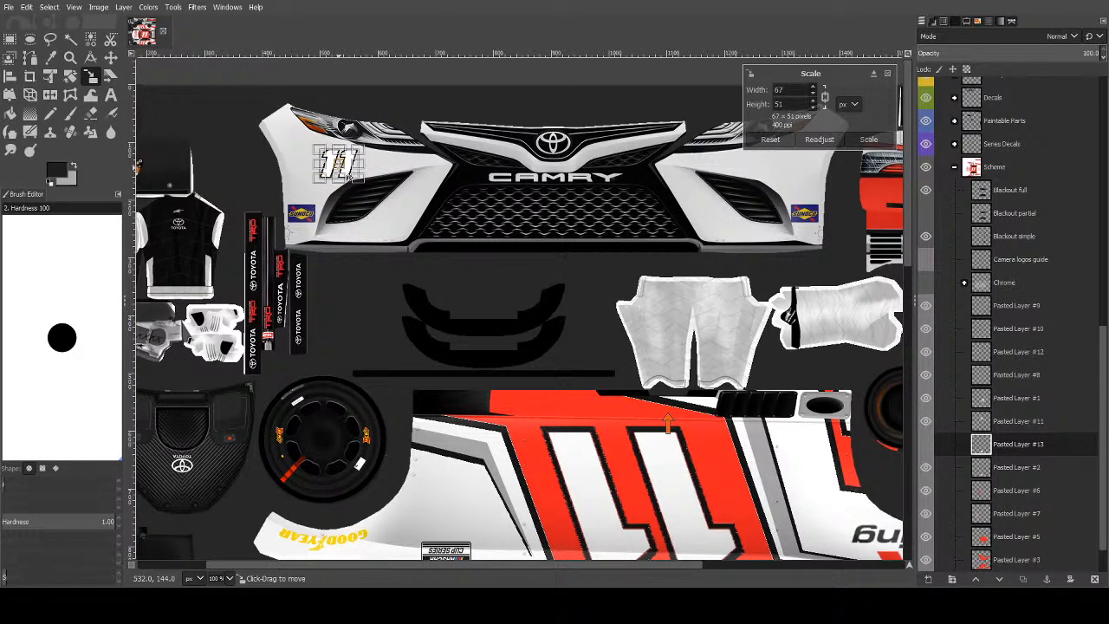
key(Return)
click(72, 41)
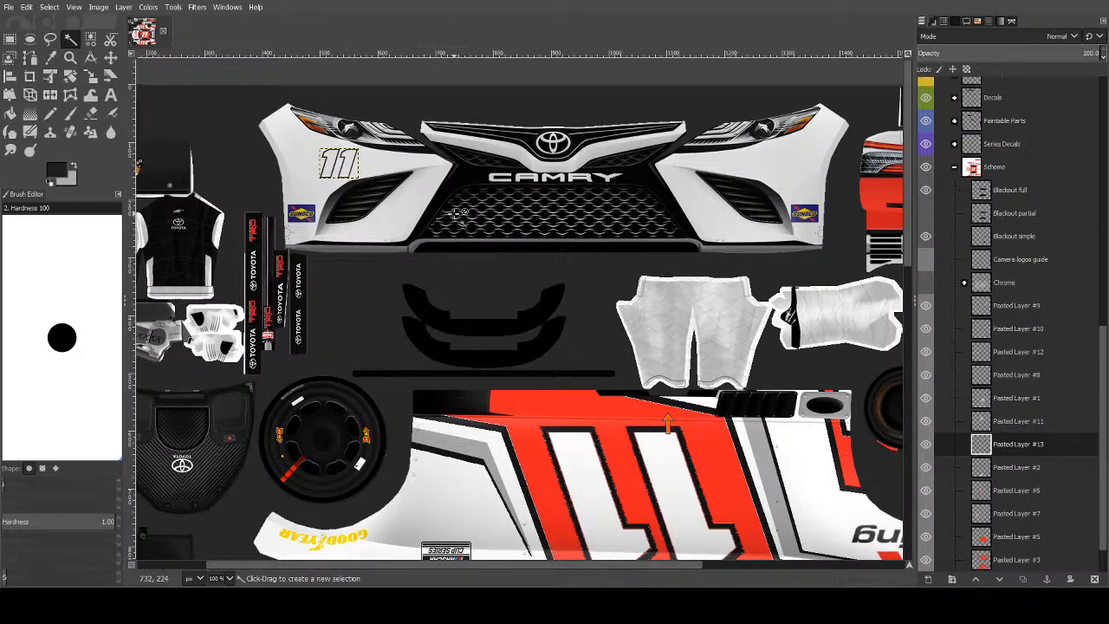
Save the livery image with the new front bumper number.
scroll(455, 227, down, 1)
scroll(455, 227, down, 2)
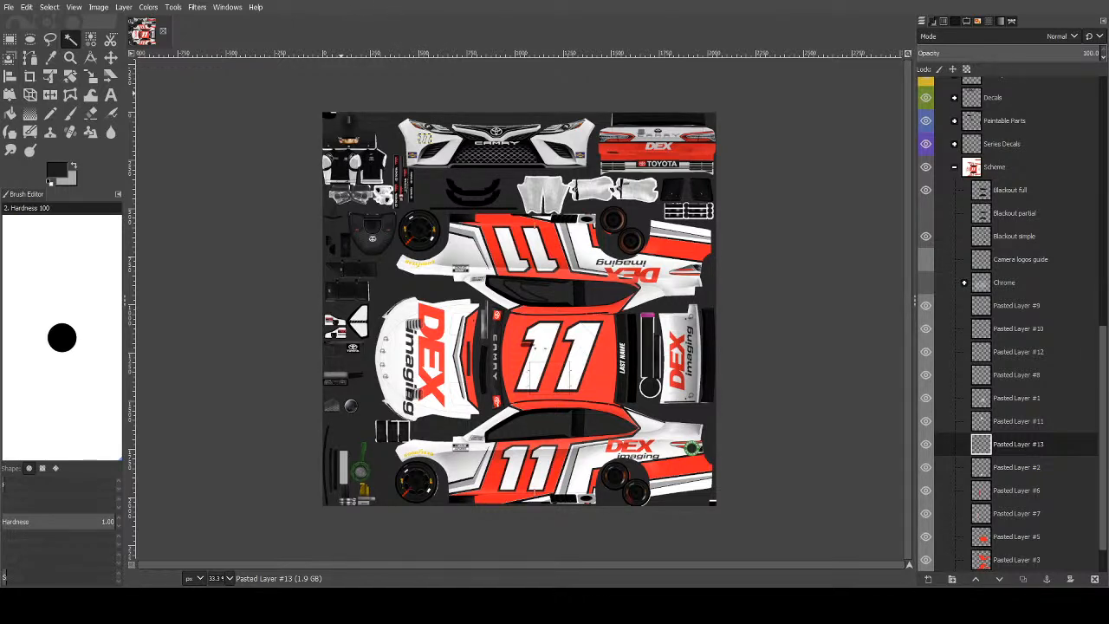
key(ctrl+s)
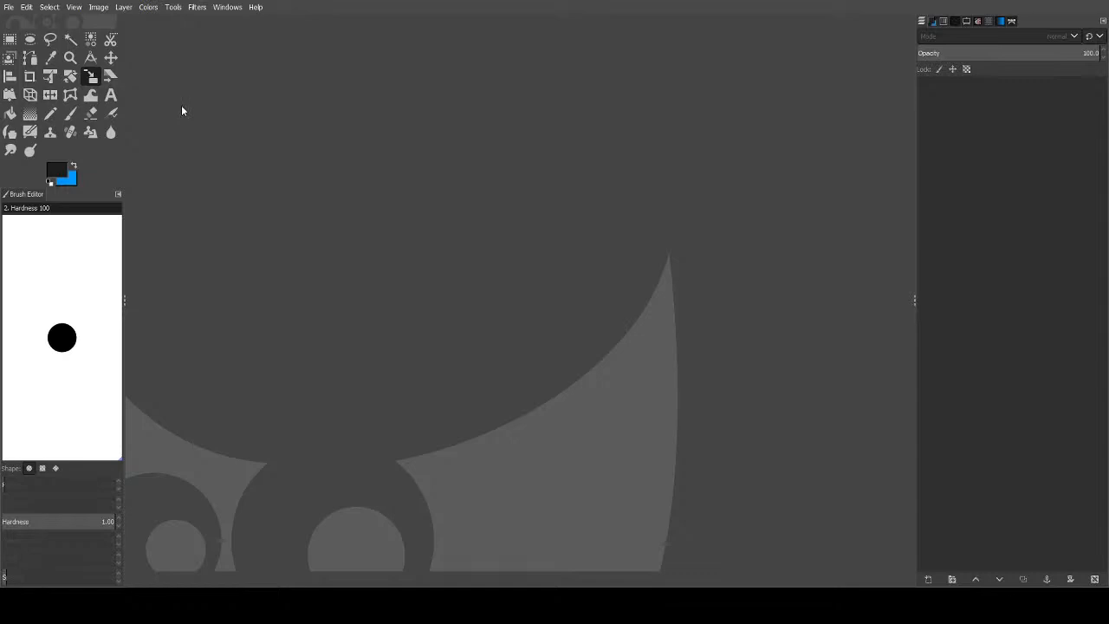
Close the blank image and reopen the number 11 Camry livery file.
click(72, 40)
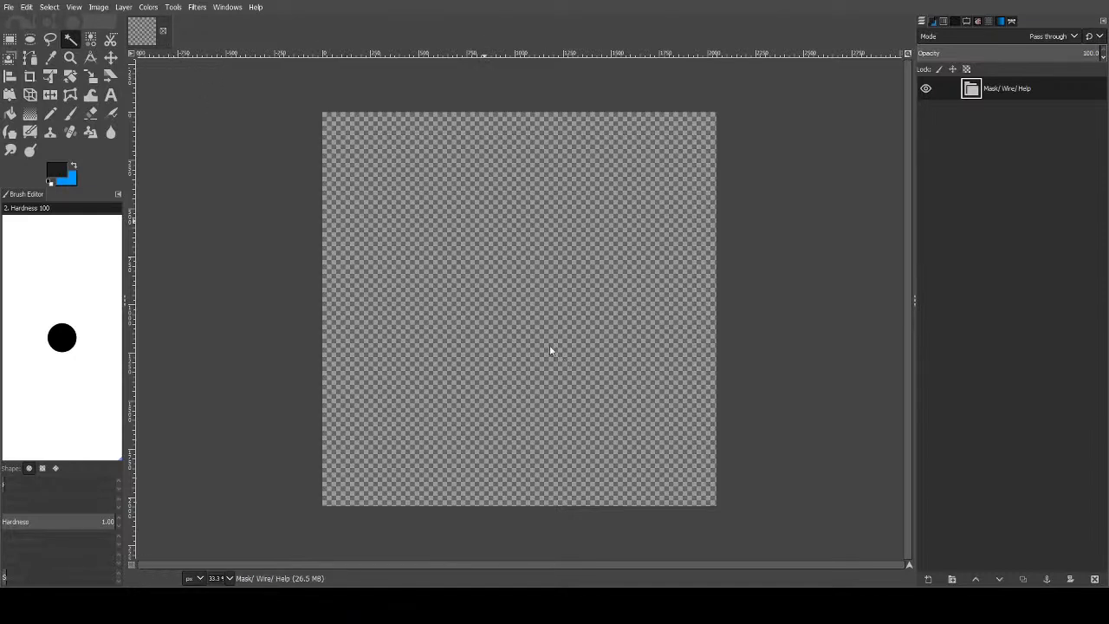
key(ctrl+w)
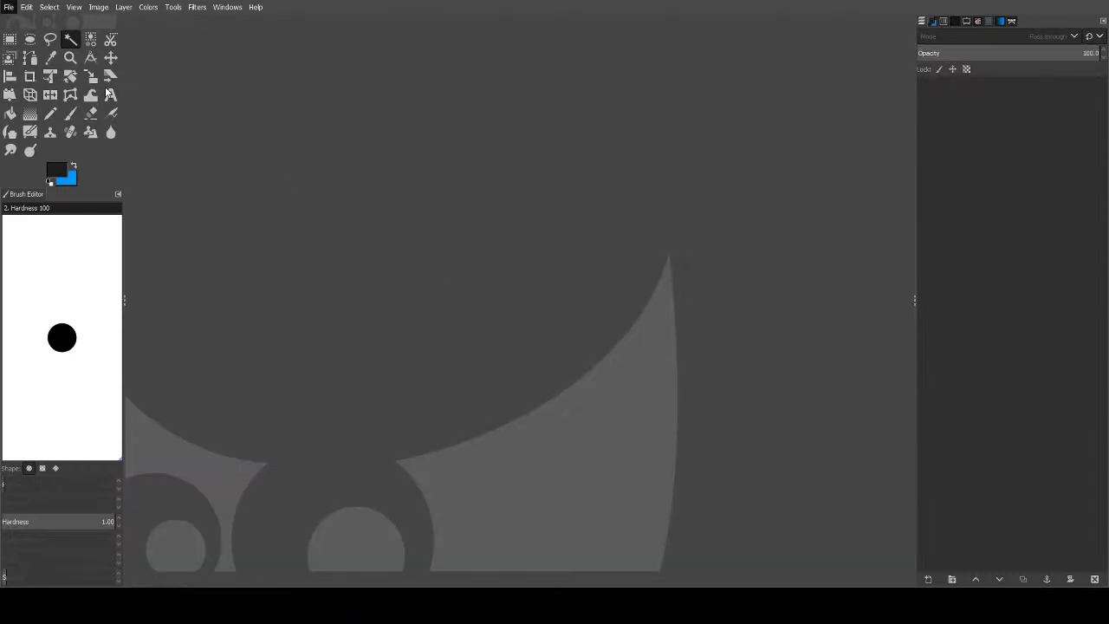
click(202, 103)
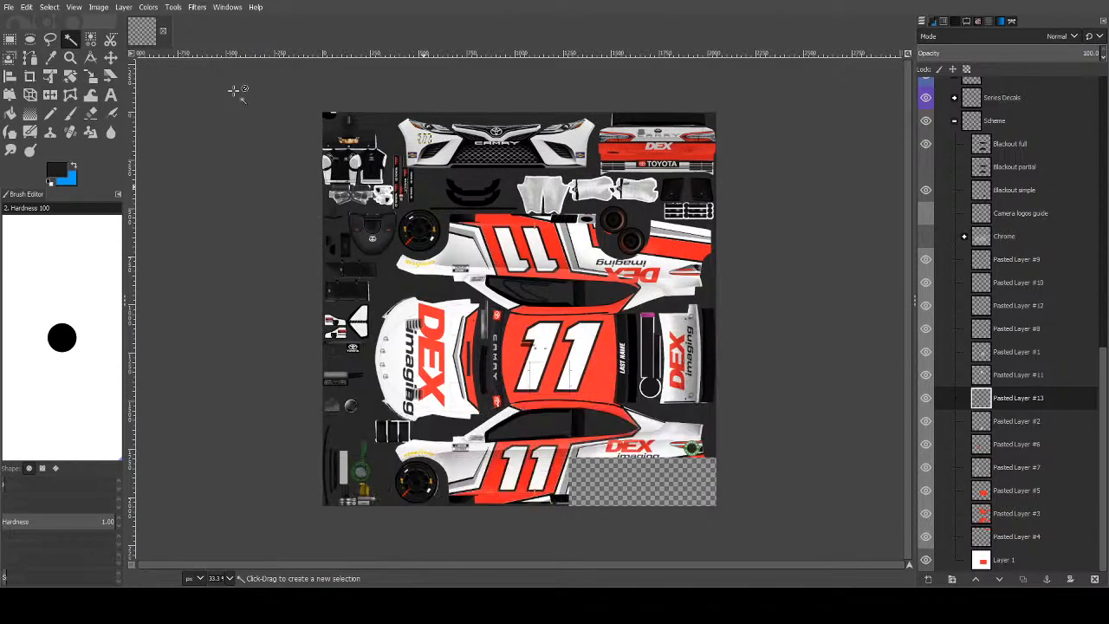
Hide the LAST NAME layer in the Rear (Name) group of the banners.
scroll(997, 276, up, 5)
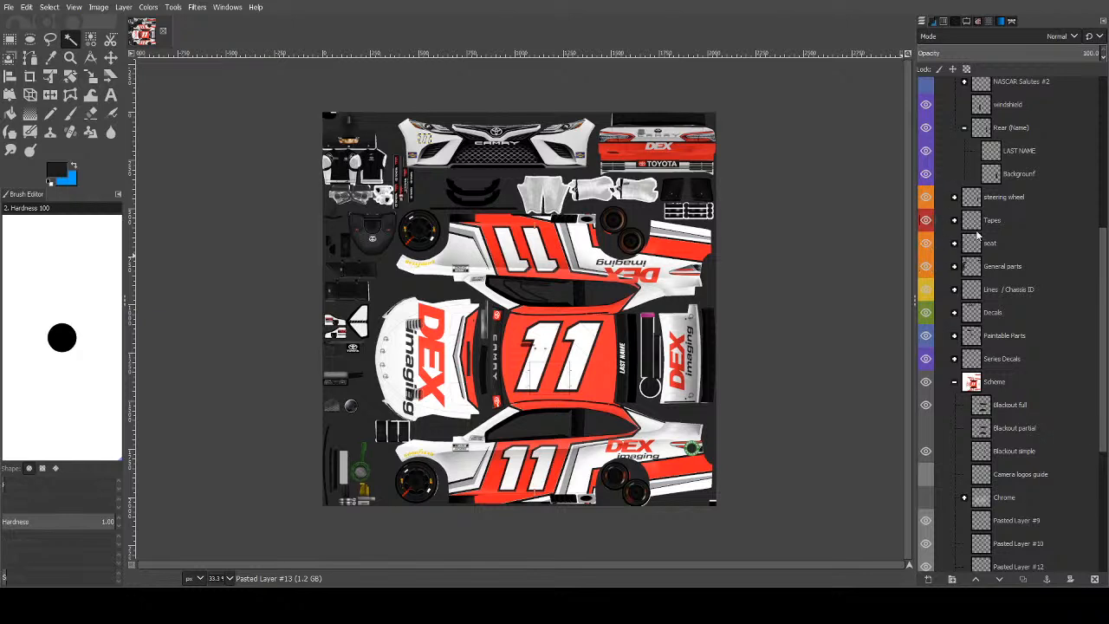
scroll(940, 251, up, 1)
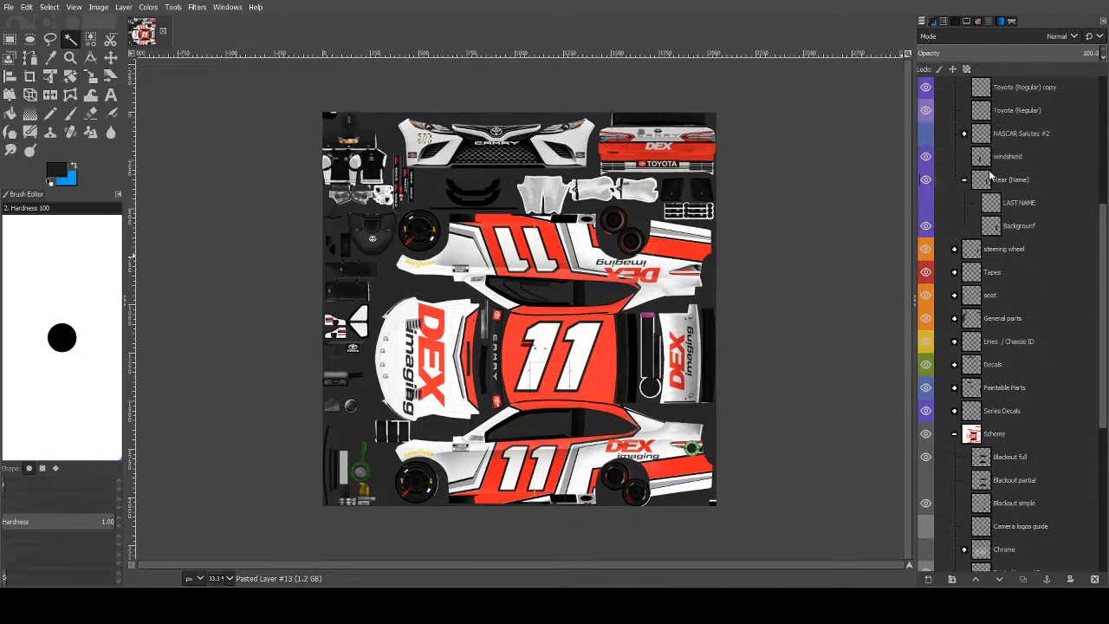
scroll(991, 182, up, 3)
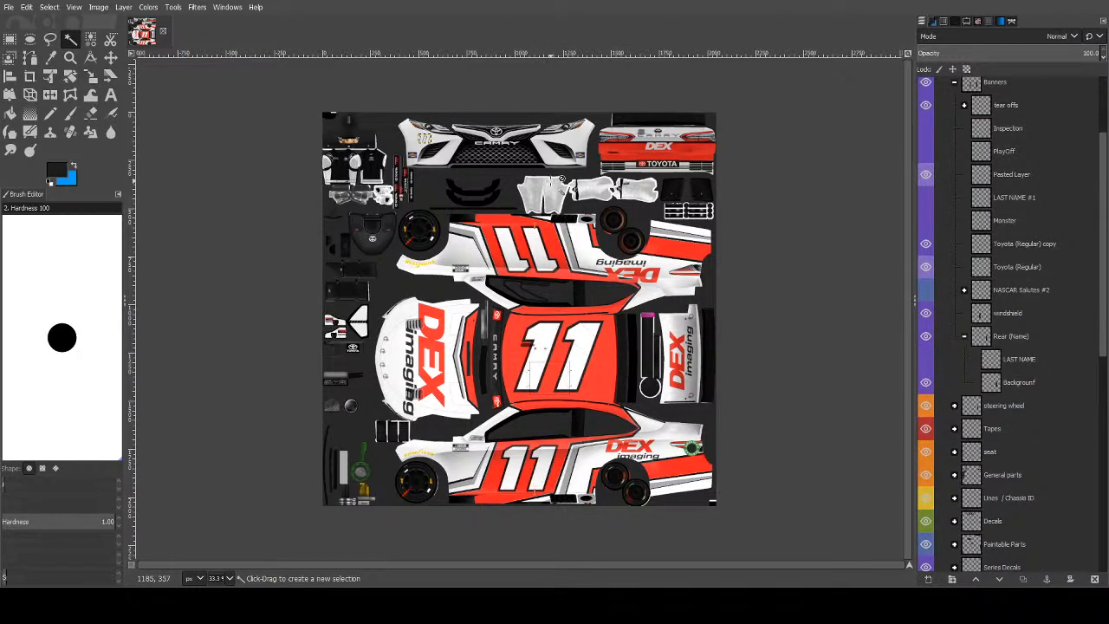
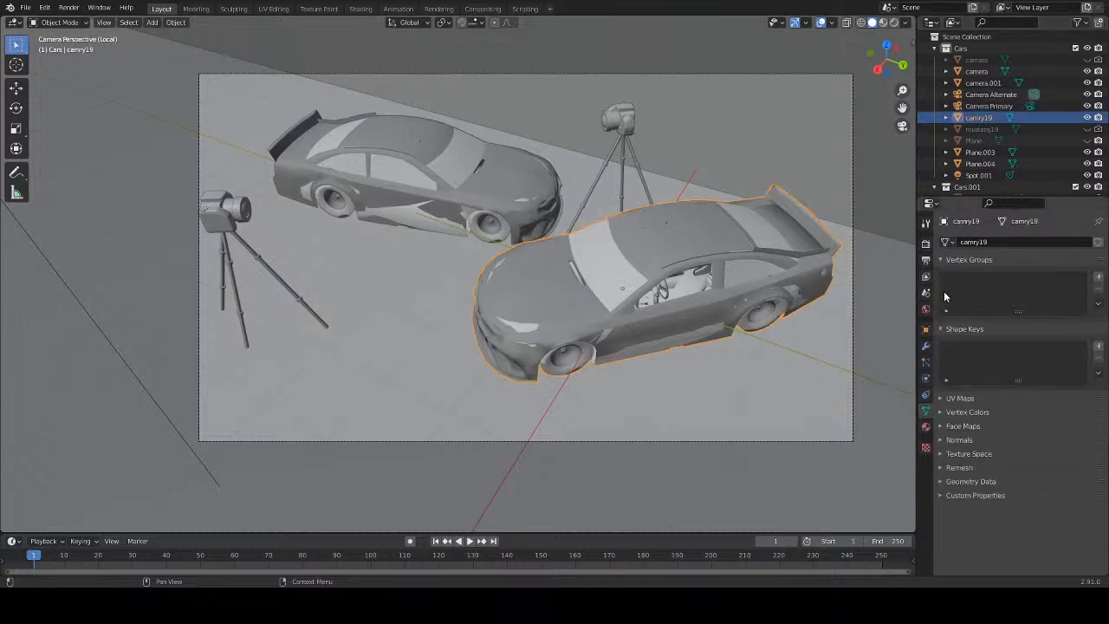
In Blender, load 11-Burton.tga as the base color texture of camry19's paintjob.002 material, switch to rendered shading and deselect everything.
click(926, 427)
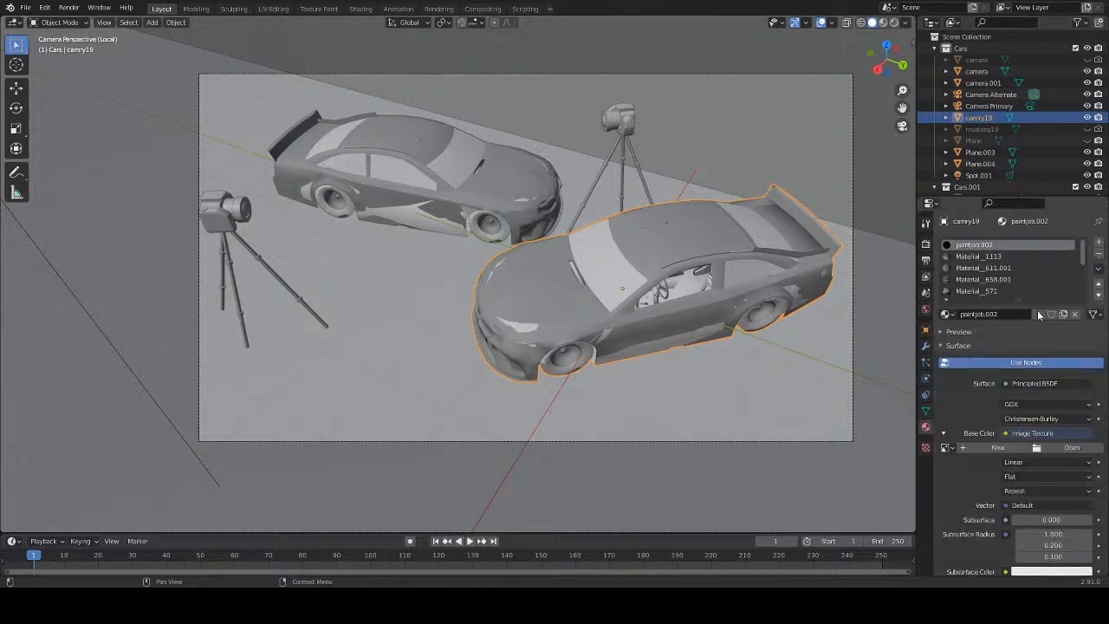
click(1070, 448)
double_click(446, 193)
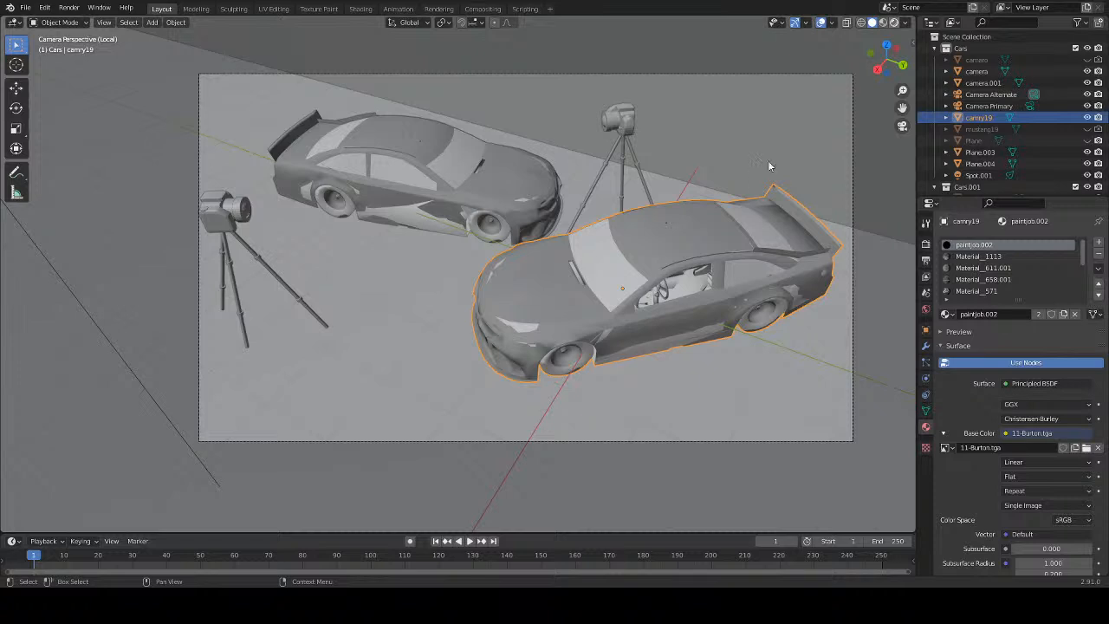
key(shift+z)
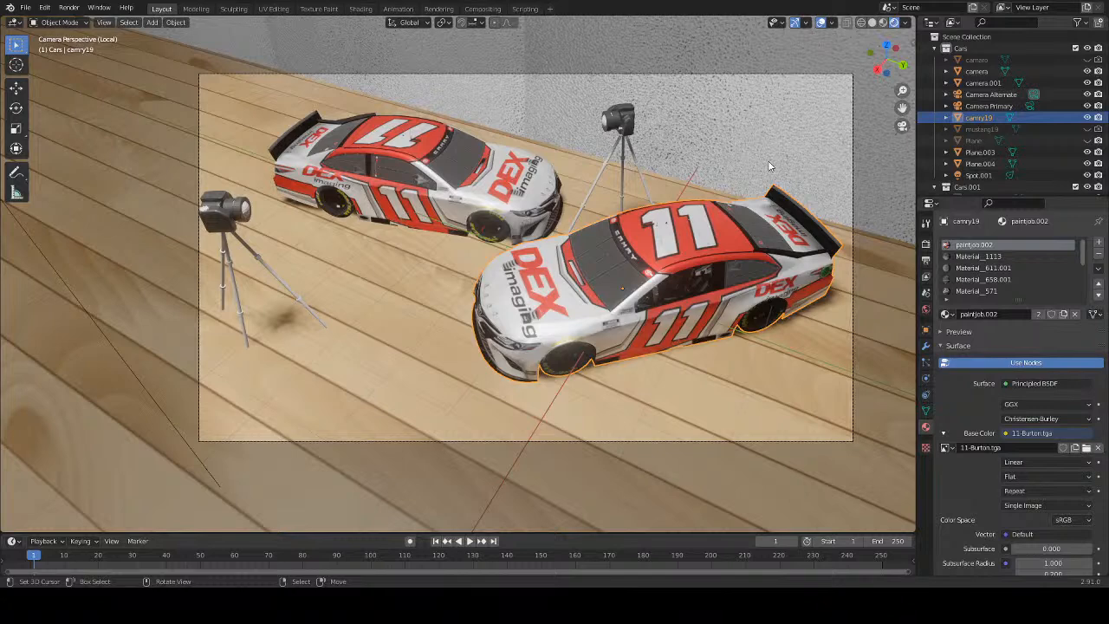
key(a)
key(alt+a)
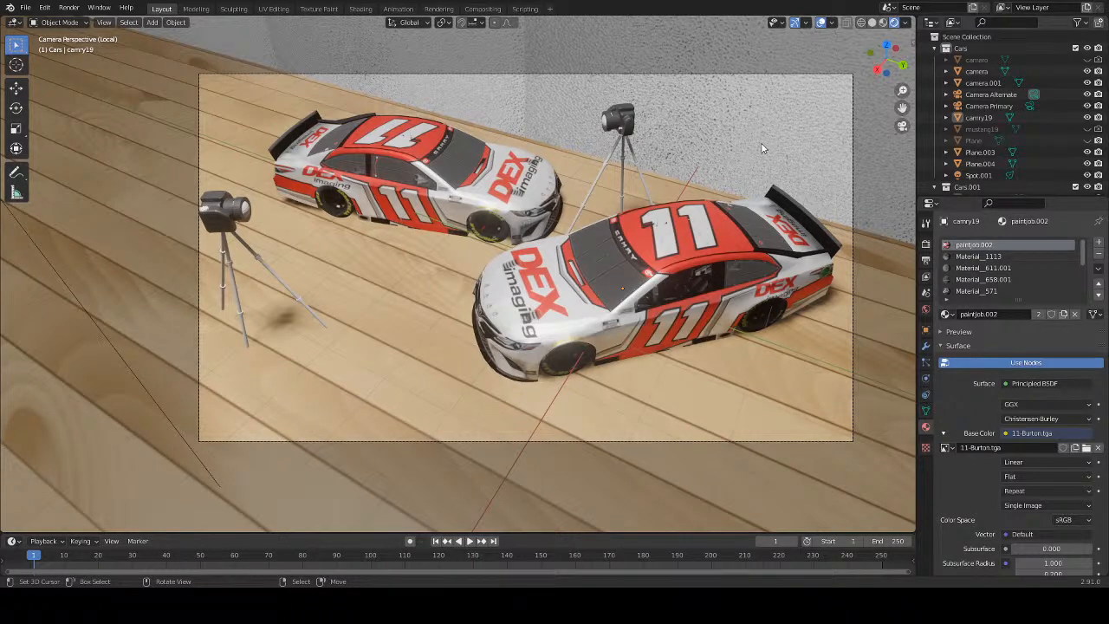
Render a still image of the two-car scene and save the result as an image file.
click(78, 10)
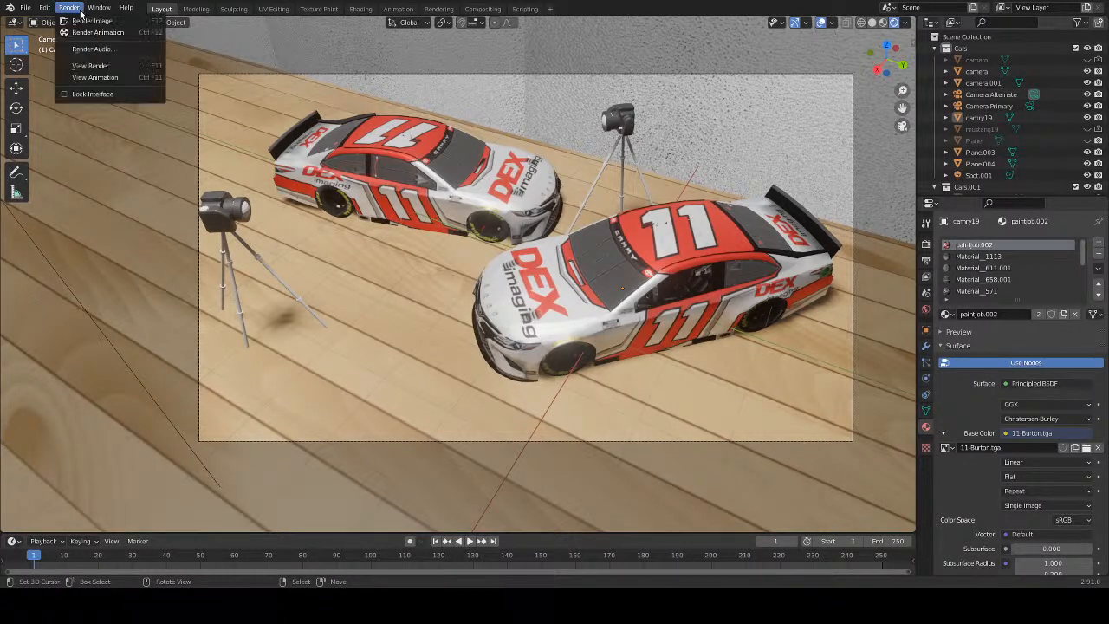
click(85, 21)
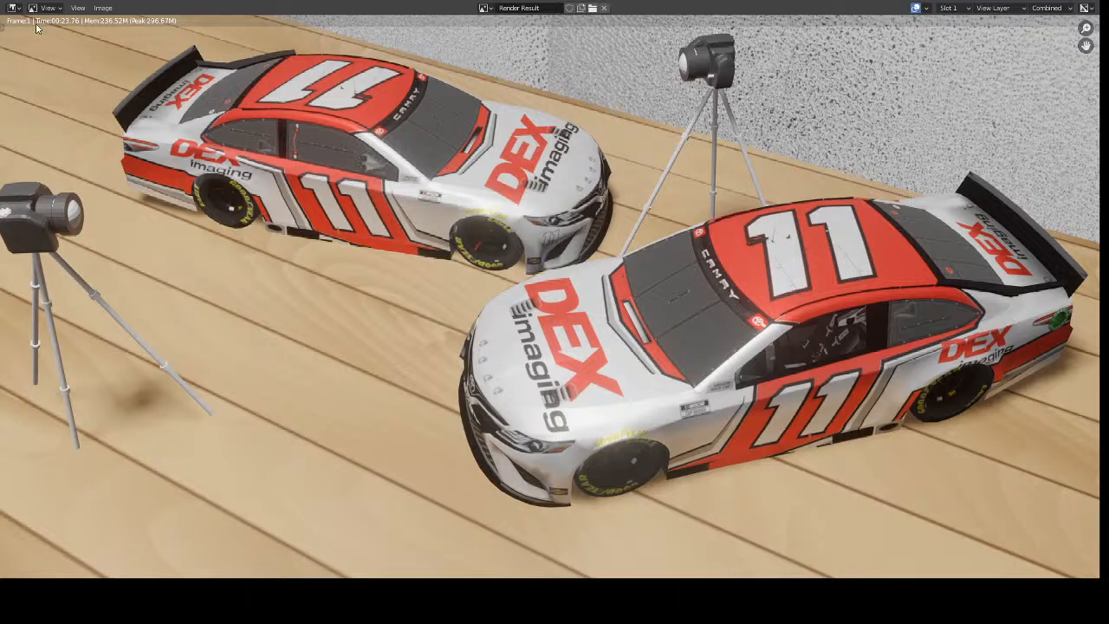
click(104, 8)
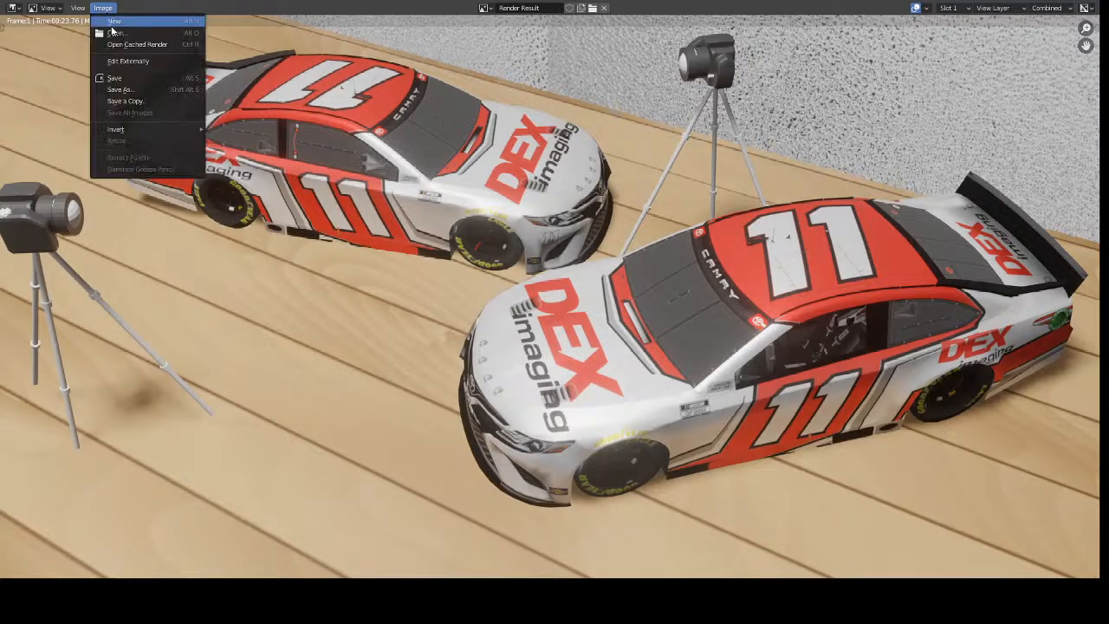
click(143, 90)
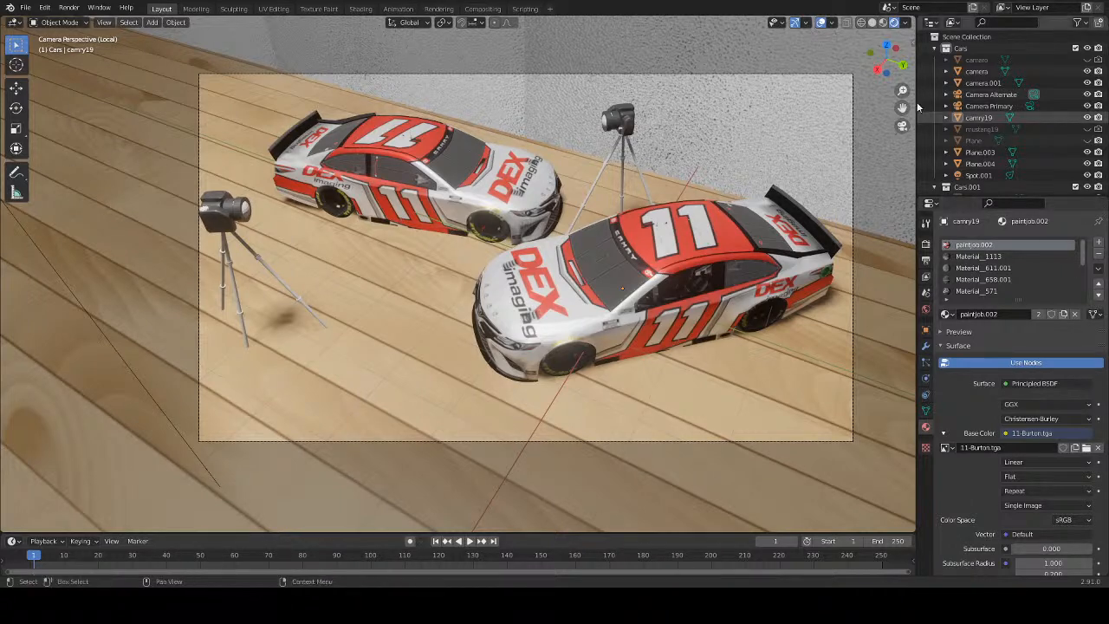
click(101, 25)
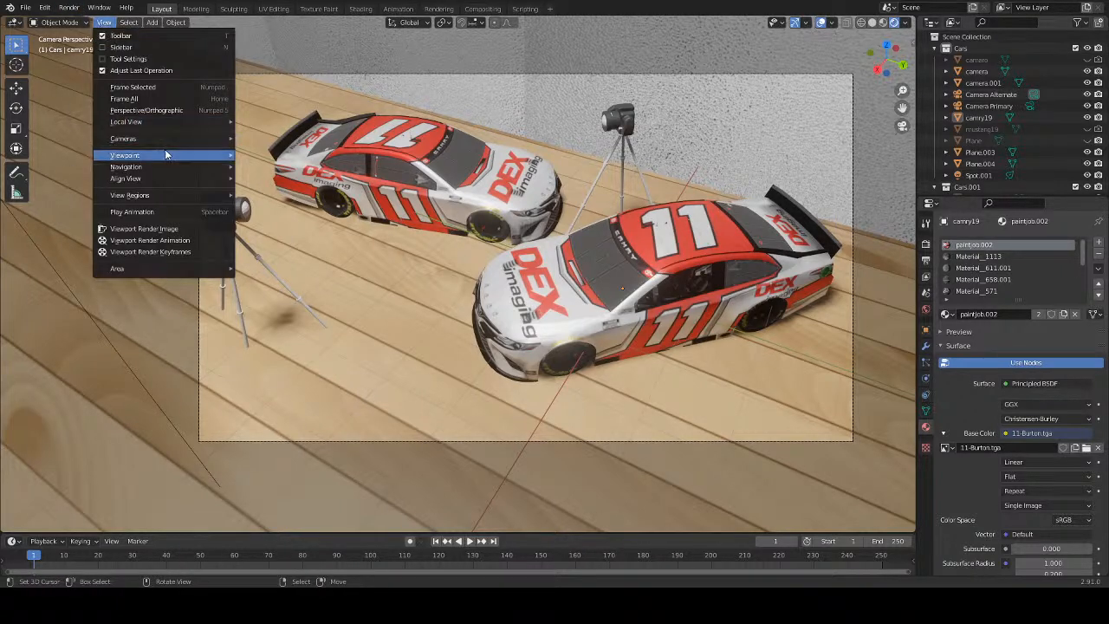
mouse_move(211, 149)
click(267, 158)
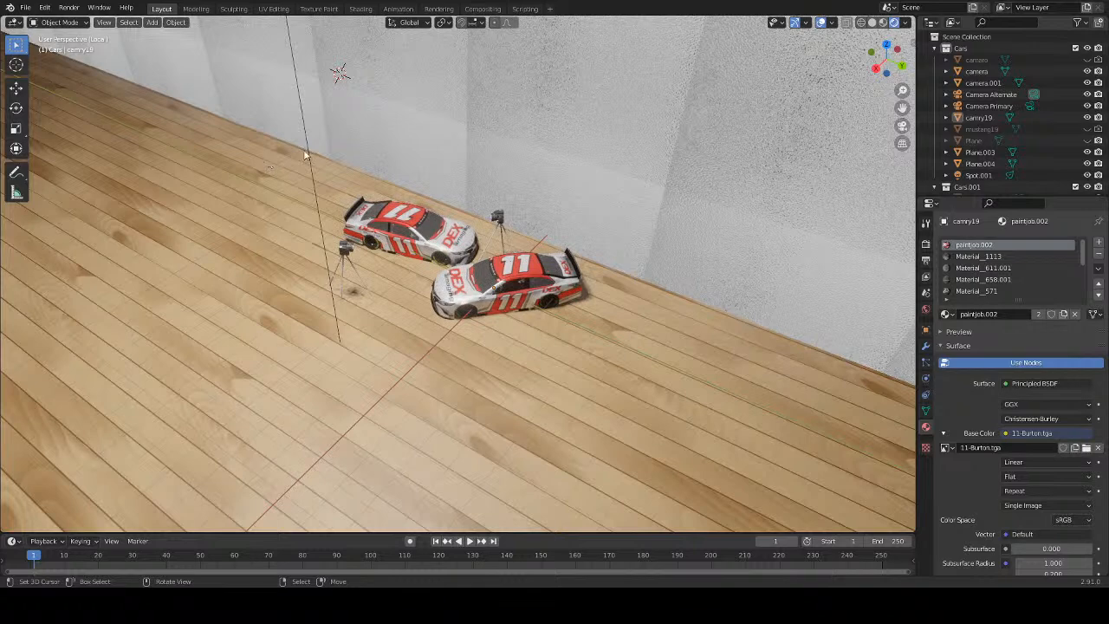
click(102, 23)
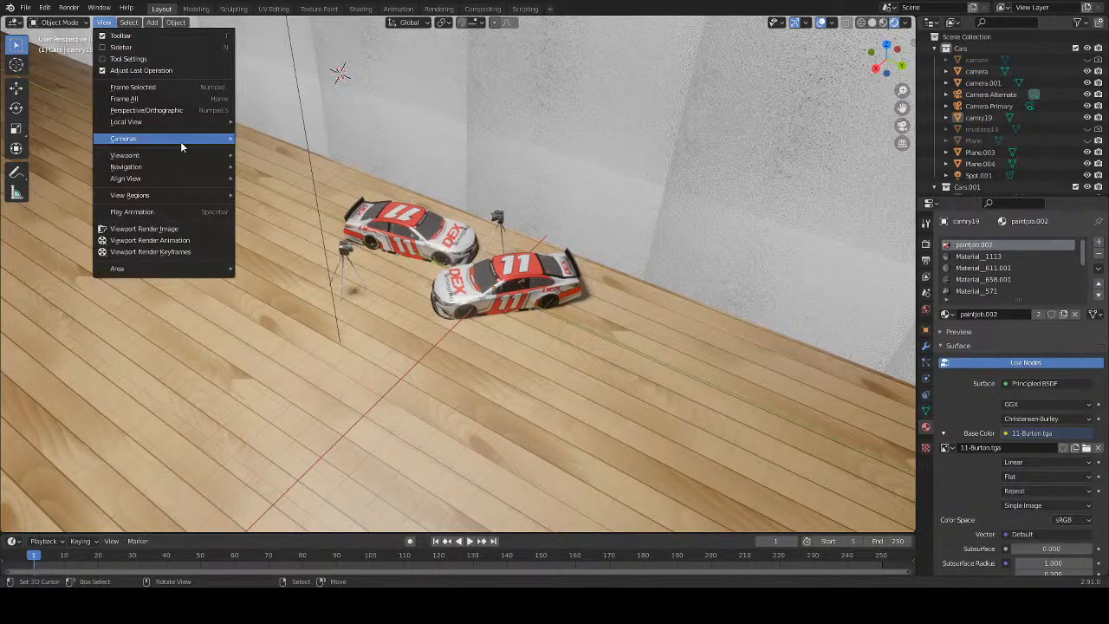
mouse_move(180, 141)
click(254, 152)
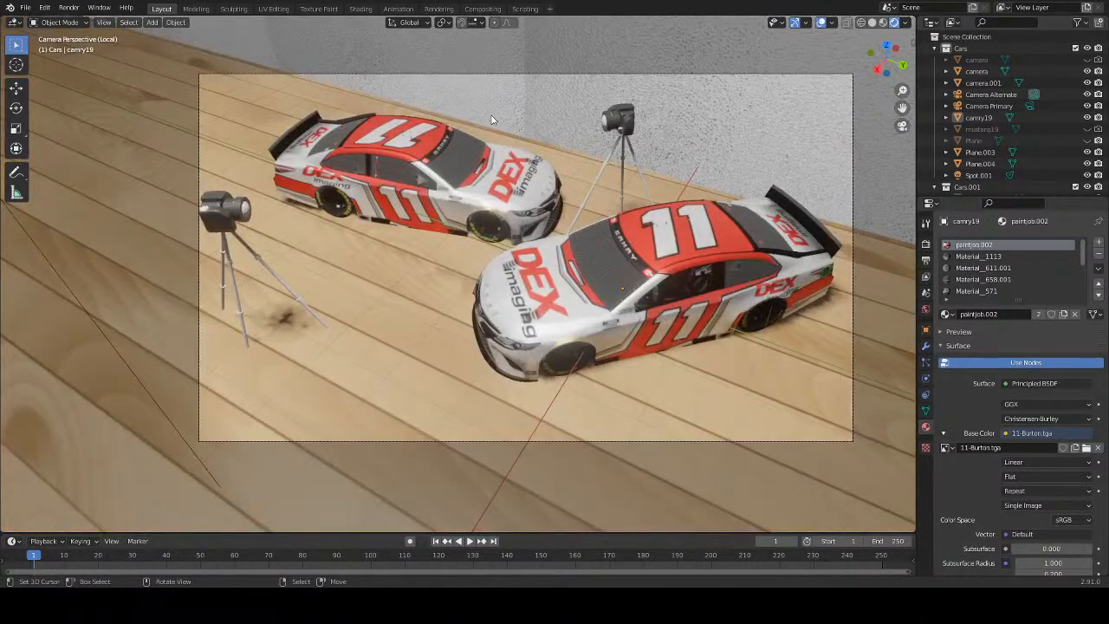
Make Camera Primary the active scene camera and try to view the scene through it.
scroll(997, 118, down, 2)
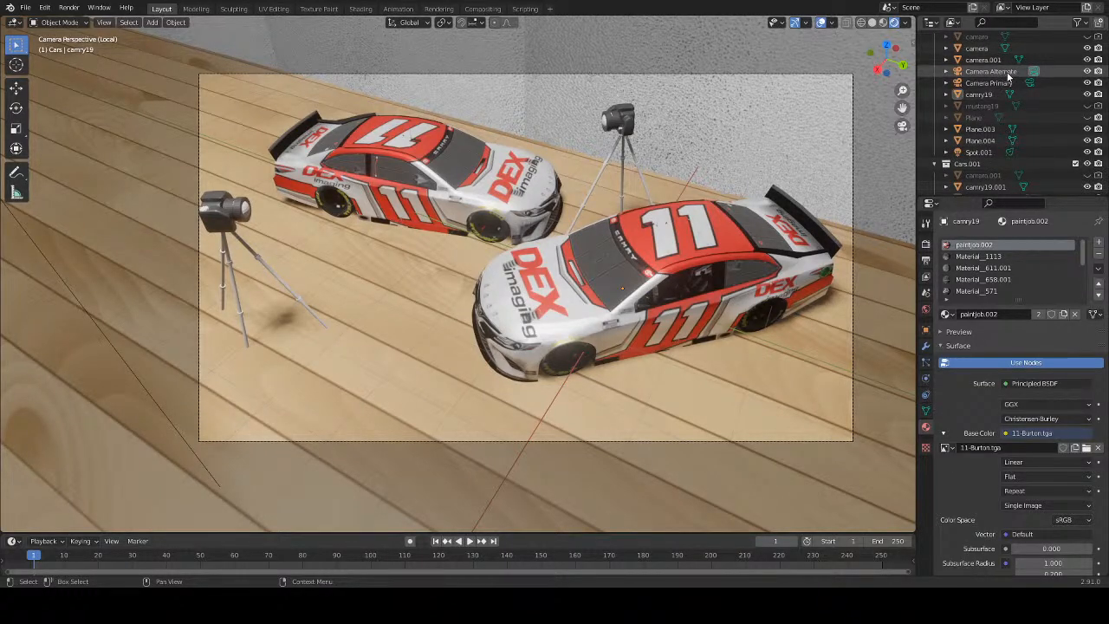
click(1011, 84)
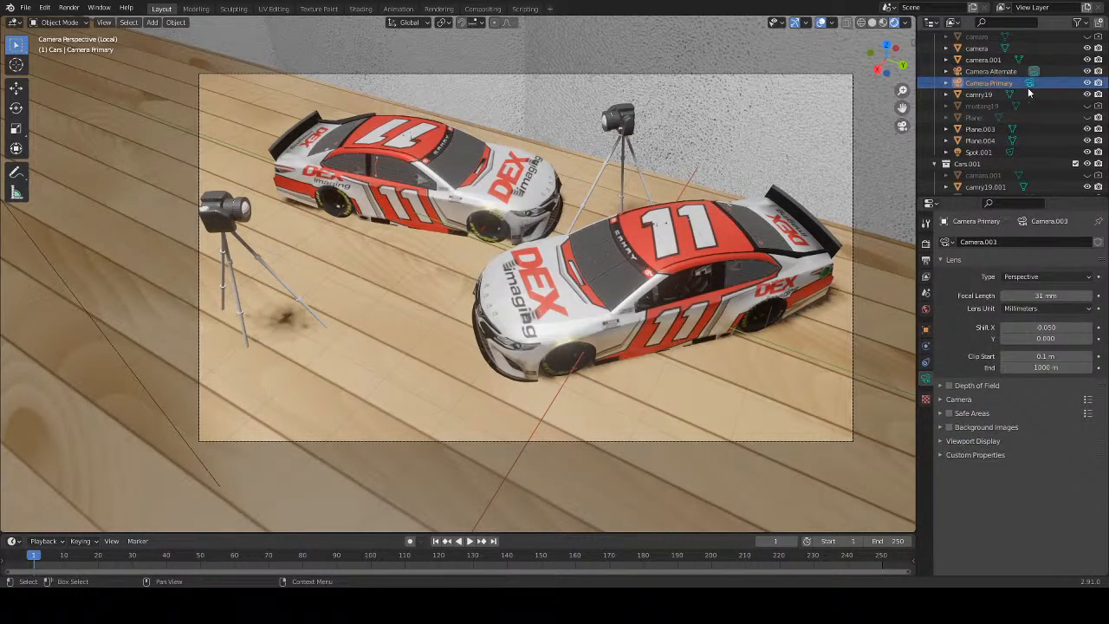
click(104, 22)
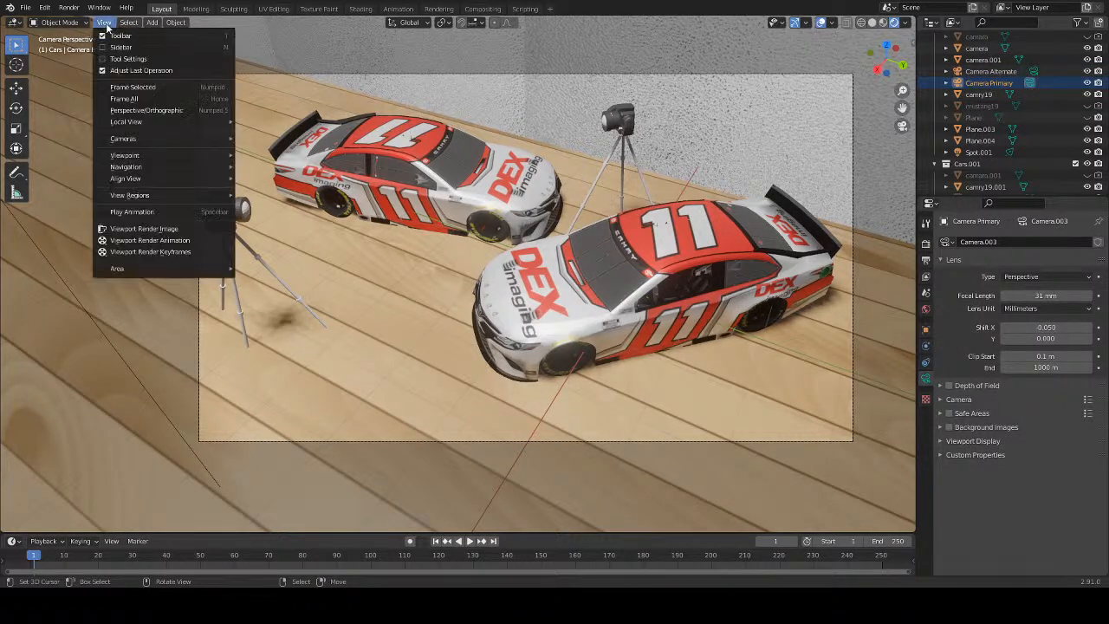
mouse_move(152, 140)
click(276, 147)
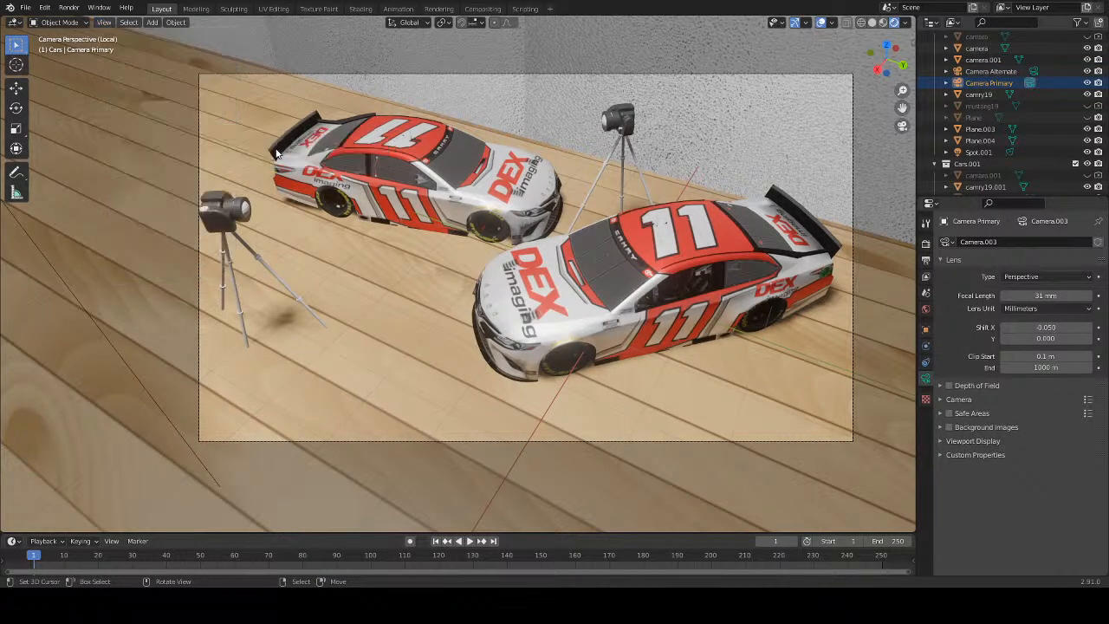
View the scene through the active camera, Camera Primary.
click(104, 22)
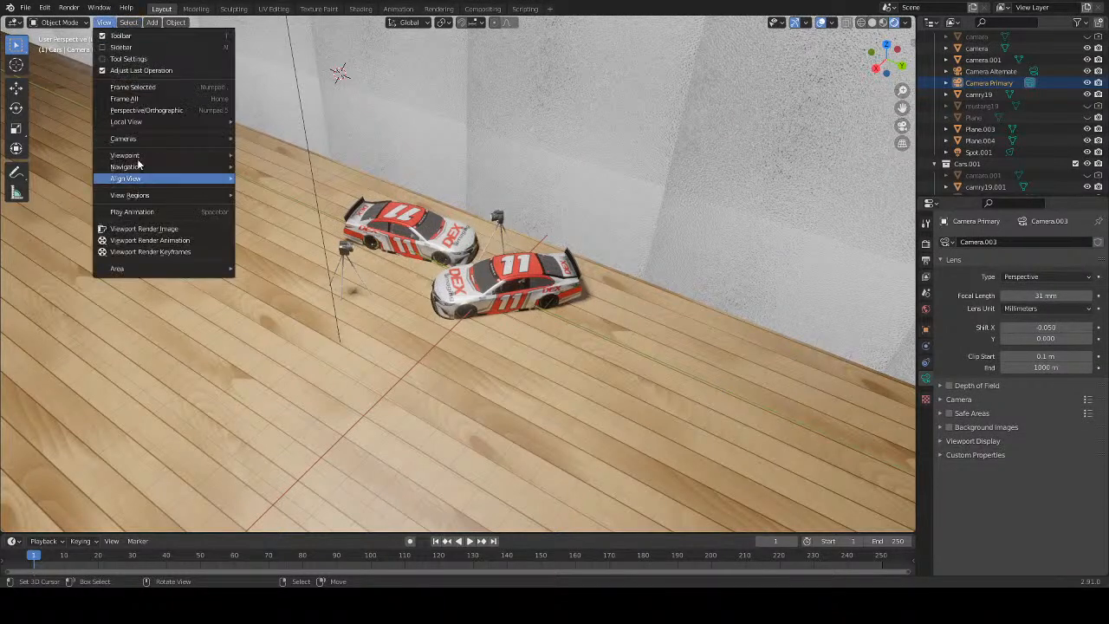
mouse_move(182, 156)
click(279, 159)
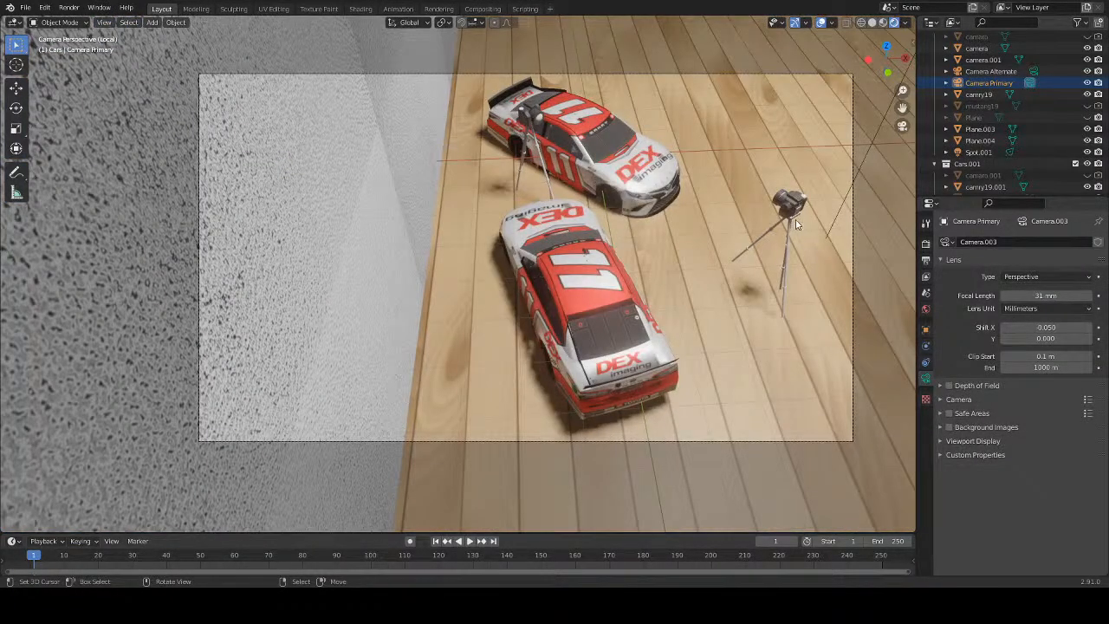
Set Camera Primary's Z rotation to -21° so both cars sit within the frame, and save the Blender file.
click(926, 331)
mouse_move(1047, 315)
mouse_down()
mouse_move(1065, 315)
mouse_move(1050, 315)
mouse_up()
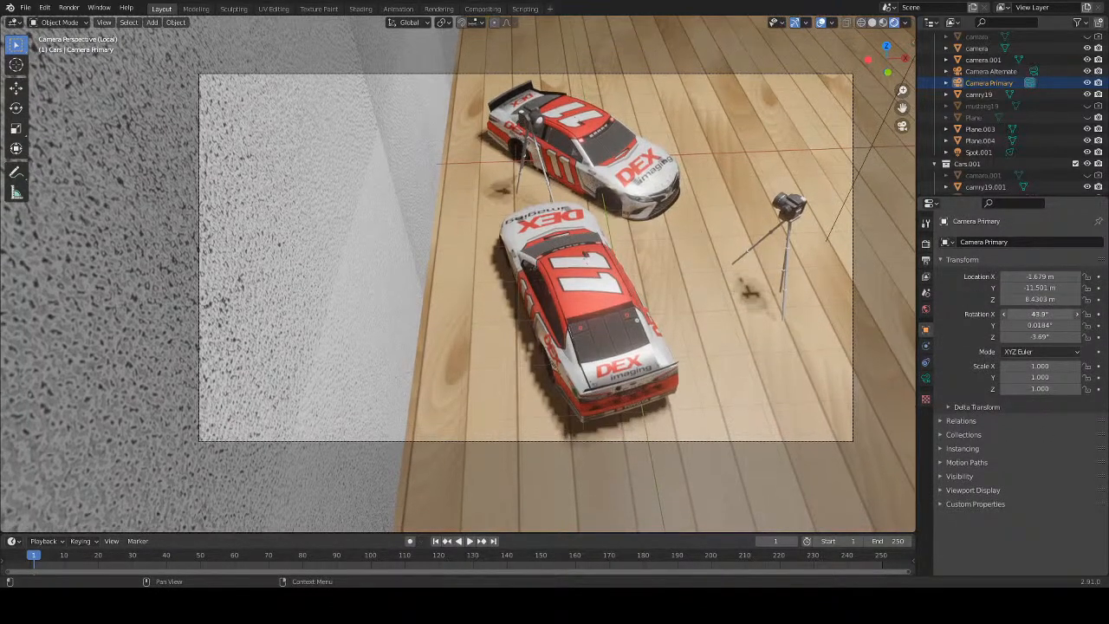
click(1038, 326)
key(Return)
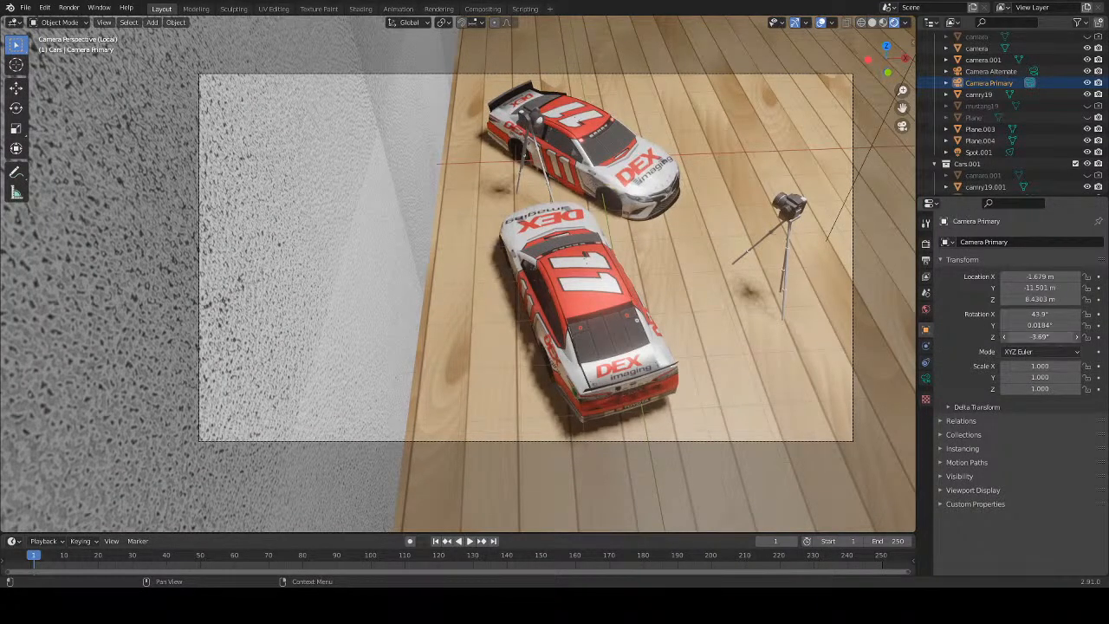
drag(1040, 336, 927, 337)
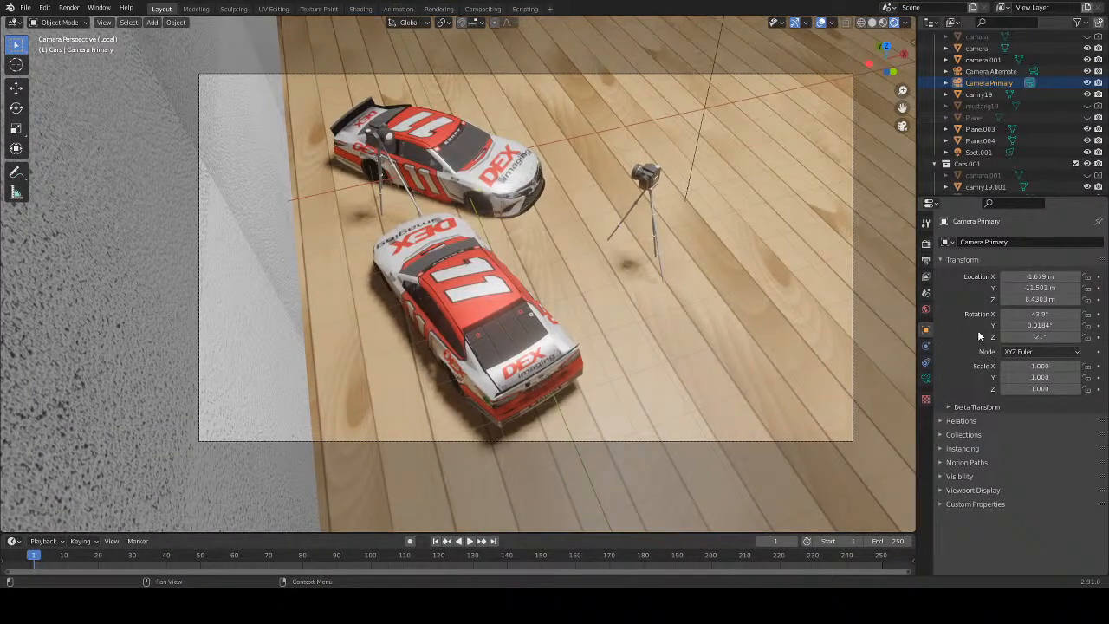
click(25, 7)
click(35, 84)
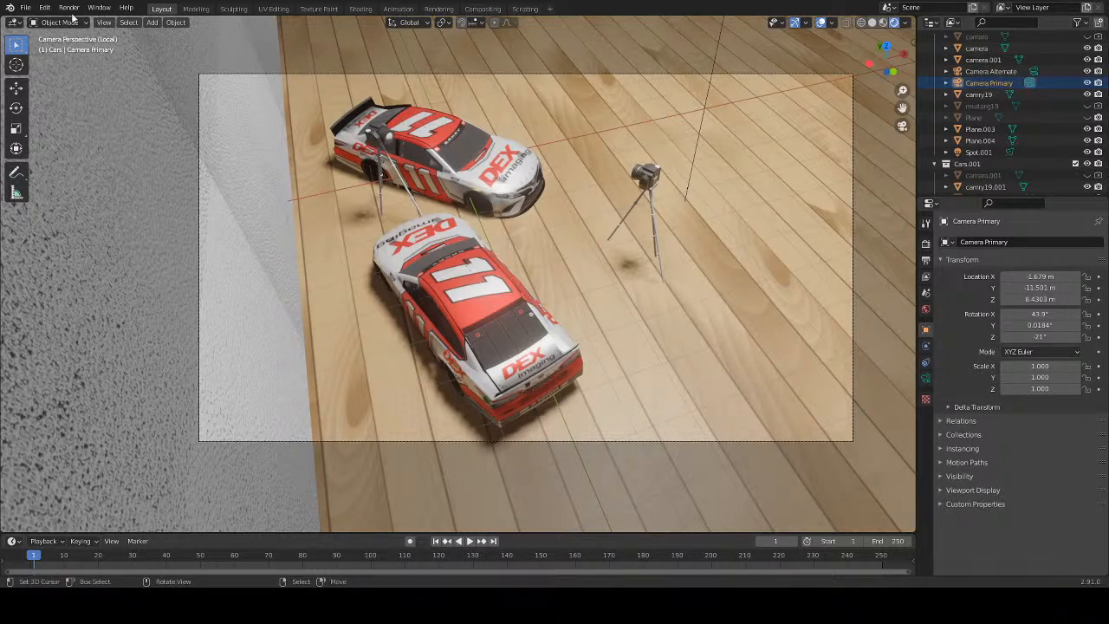
Render a still image from Camera Primary's rotated view and save the render result as an image file.
click(69, 8)
click(83, 28)
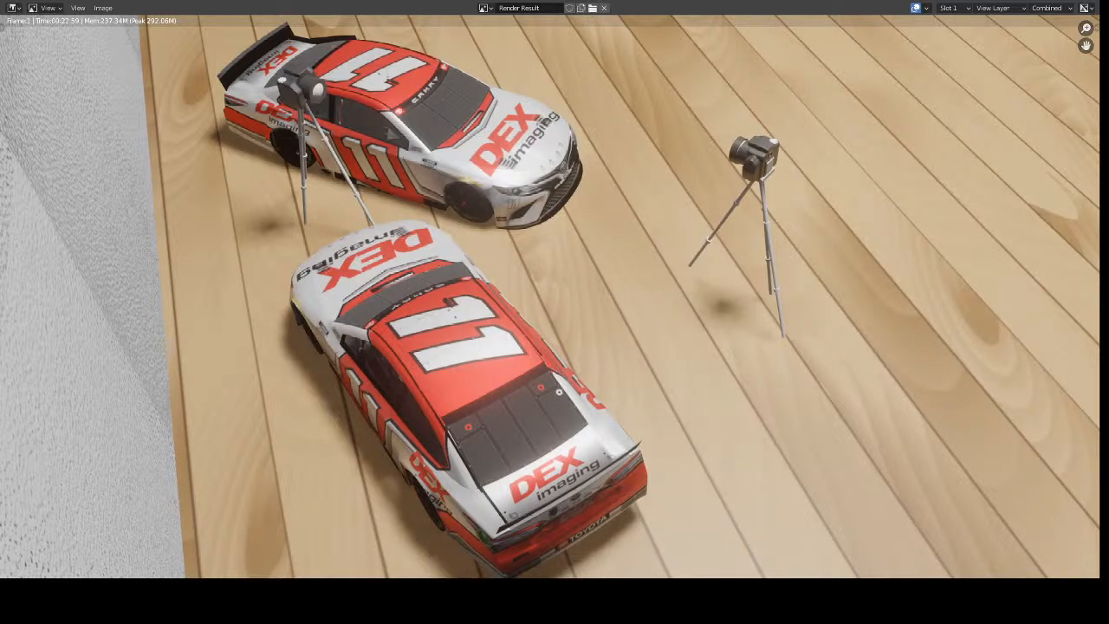
click(102, 8)
click(120, 82)
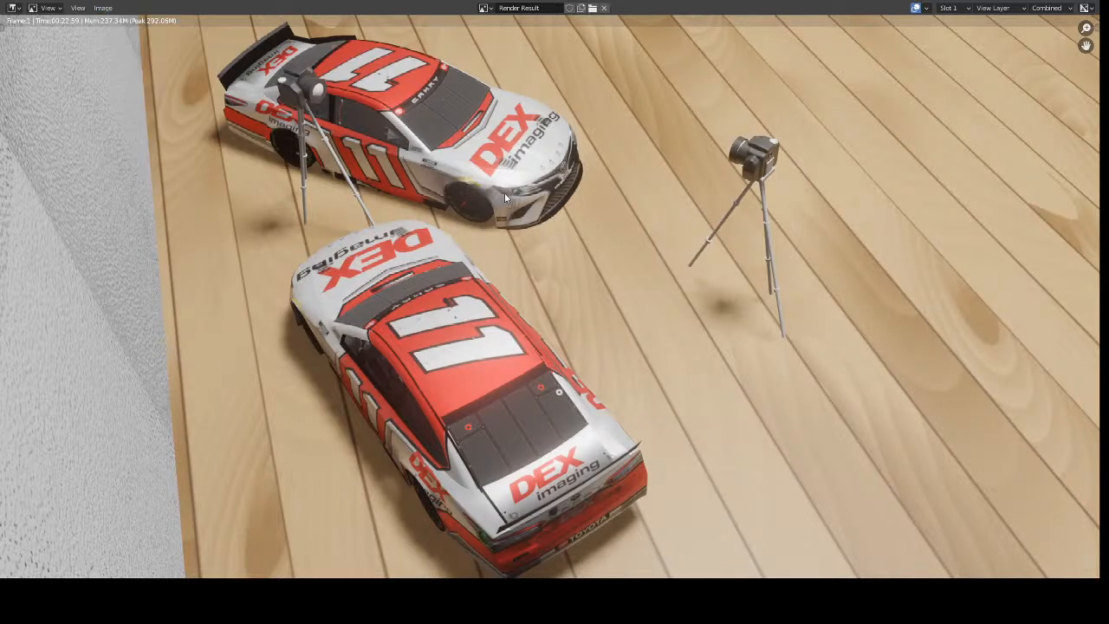